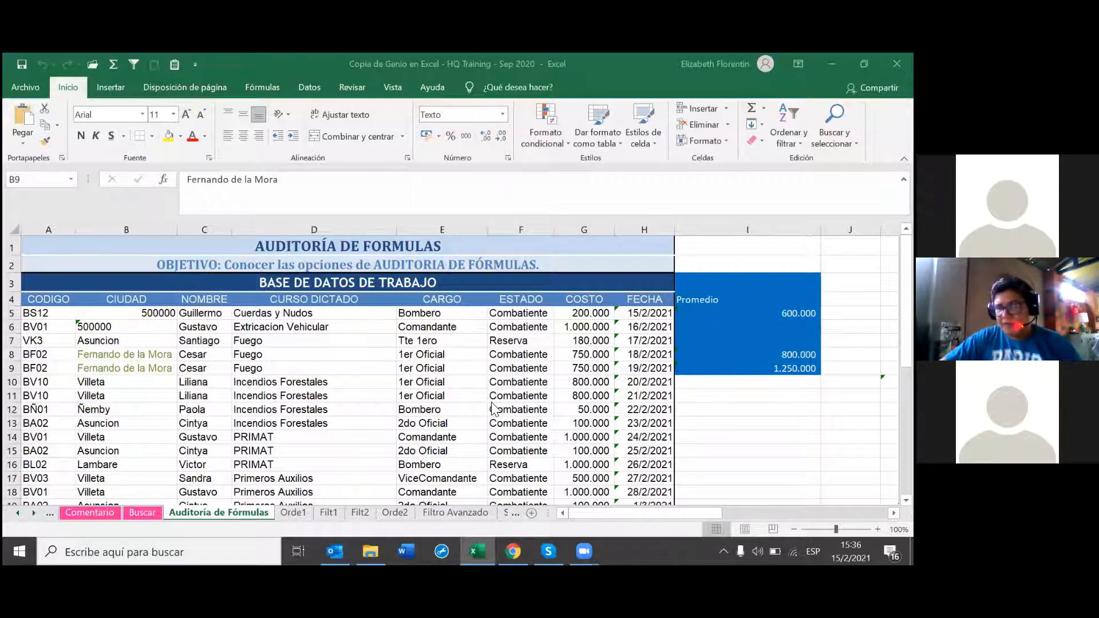
Step: Use Buscar y seleccionar > Fórmulas to highlight every formula cell on the sheet
left_click(834, 127)
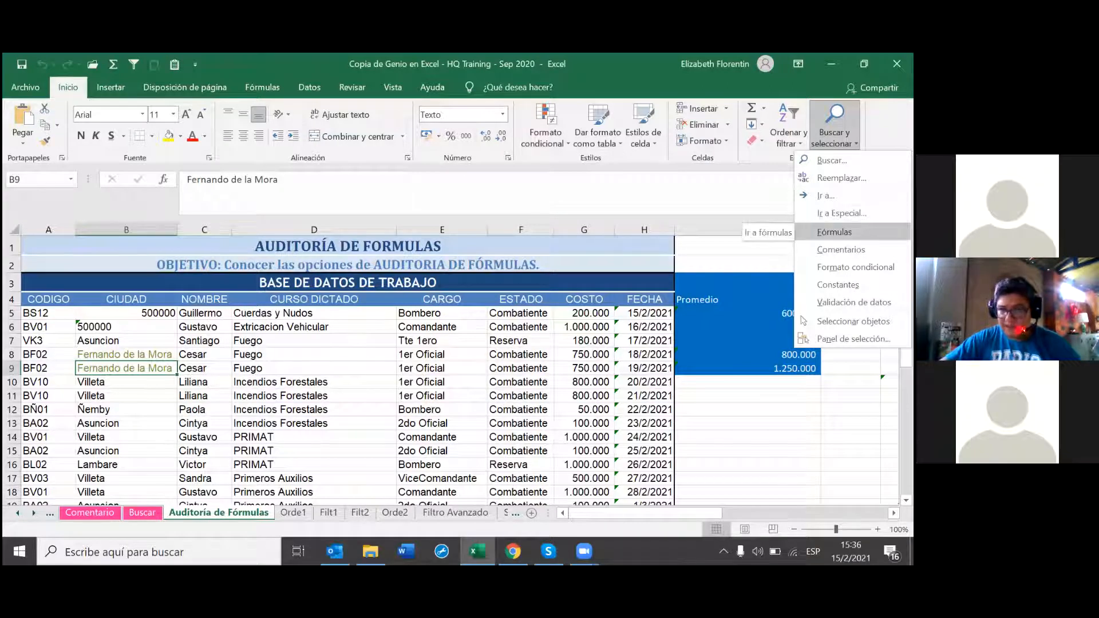
left_click(834, 232)
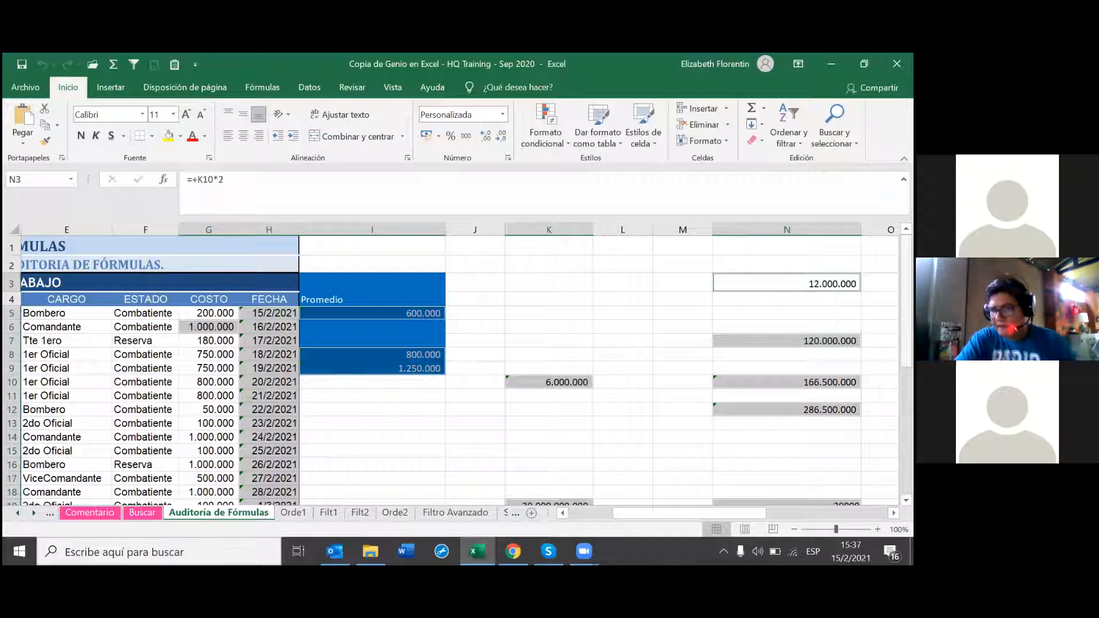
left_click_drag(658, 517, 513, 523)
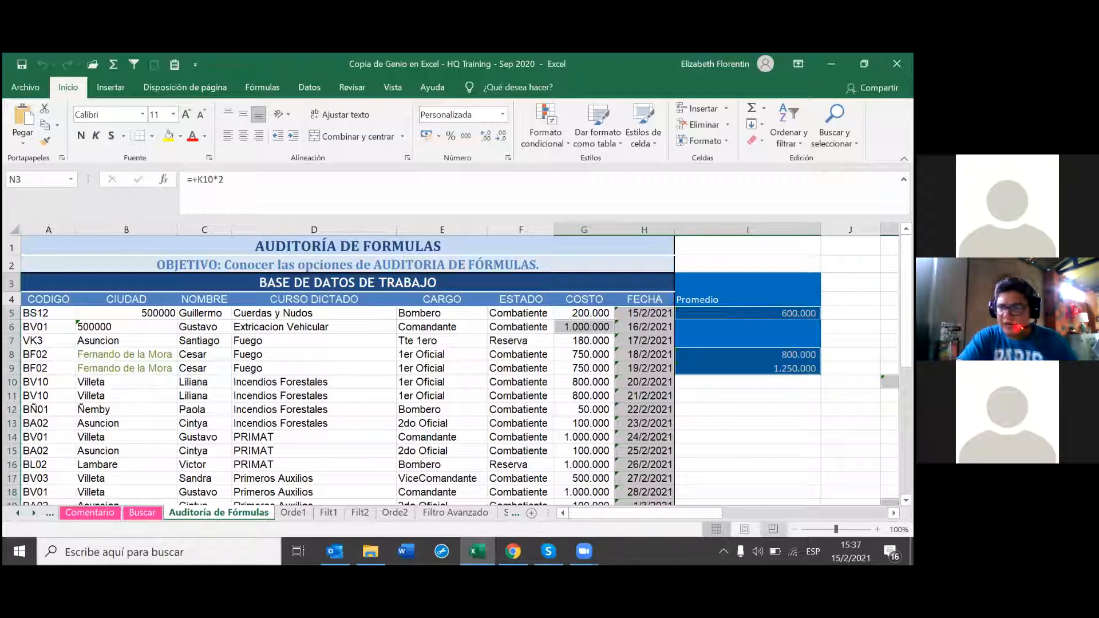
scroll(458, 366, "right", 3)
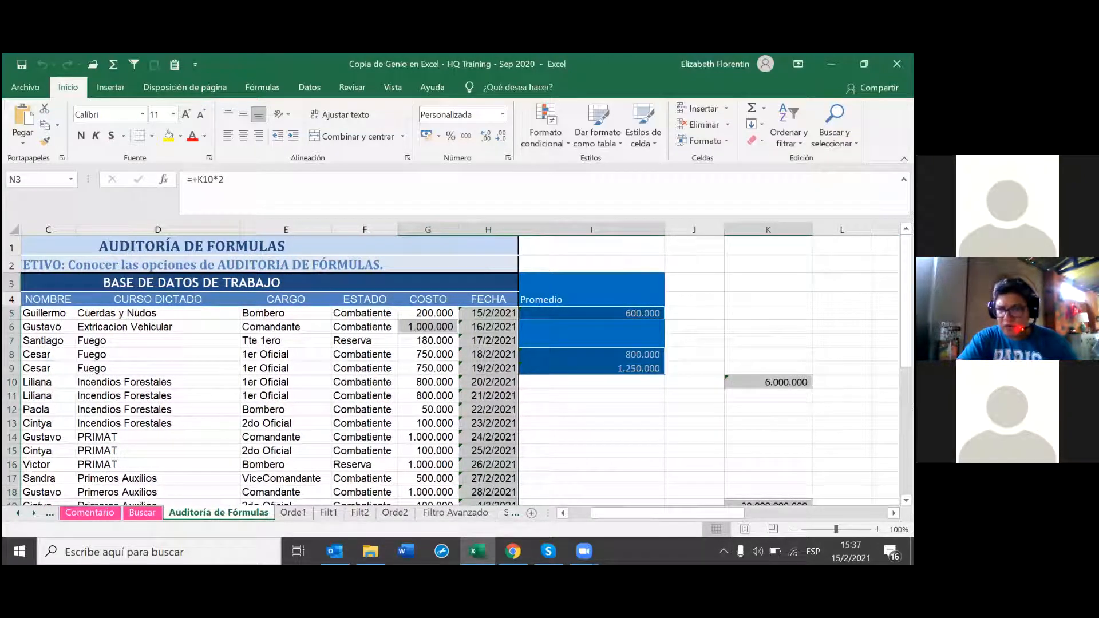
left_click(768, 382)
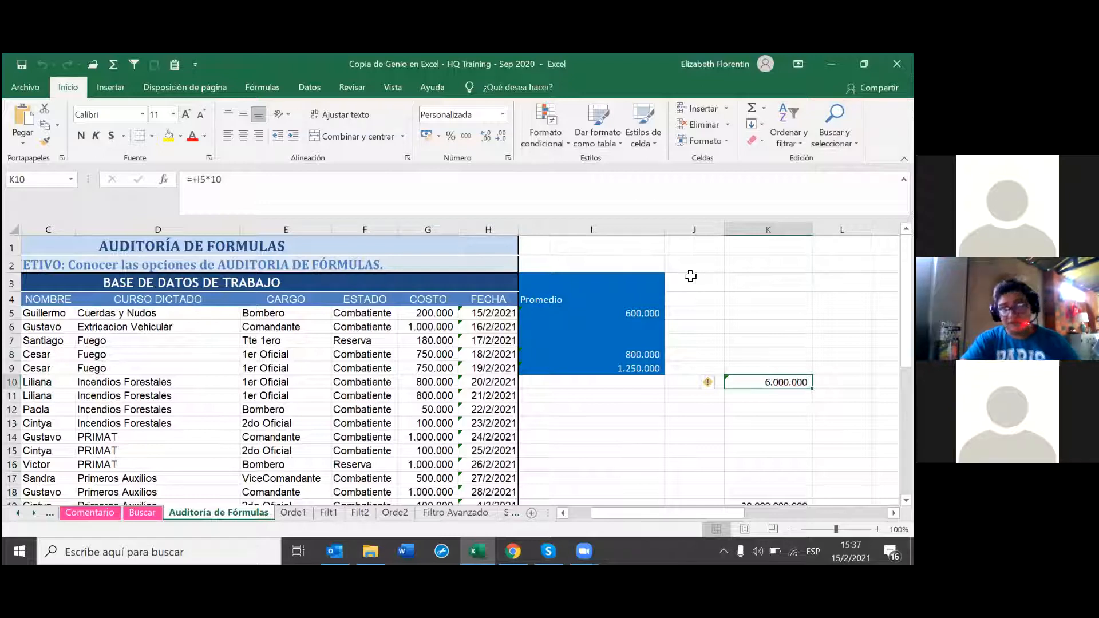
left_click(356, 194)
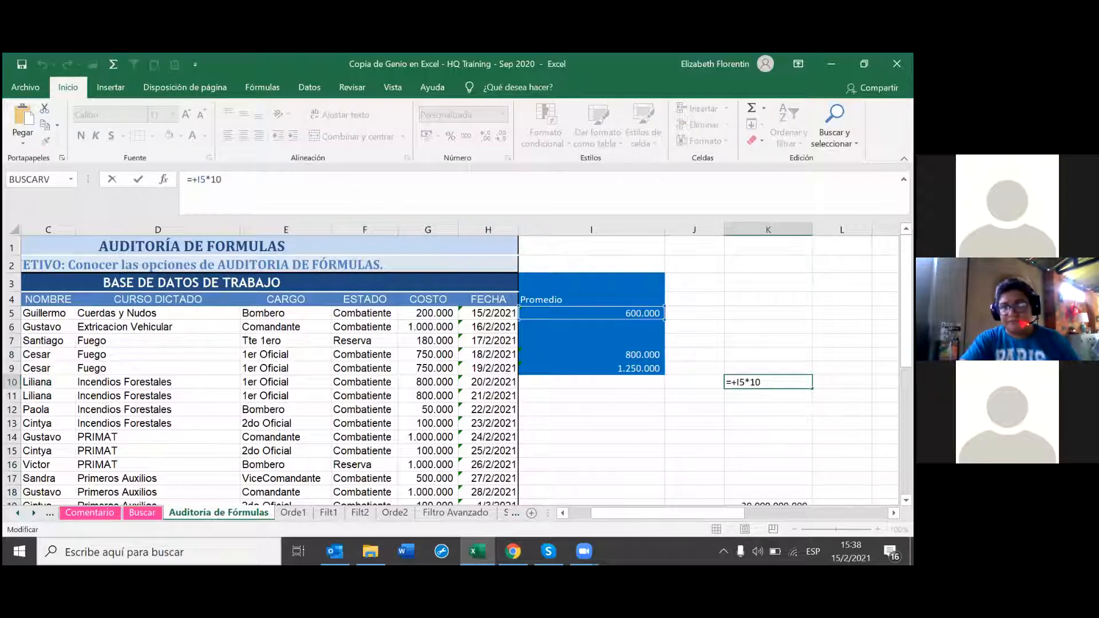
Step: Select K10 and trace its precedents back through I5 to the costs in G5 and G6
left_click(841, 326)
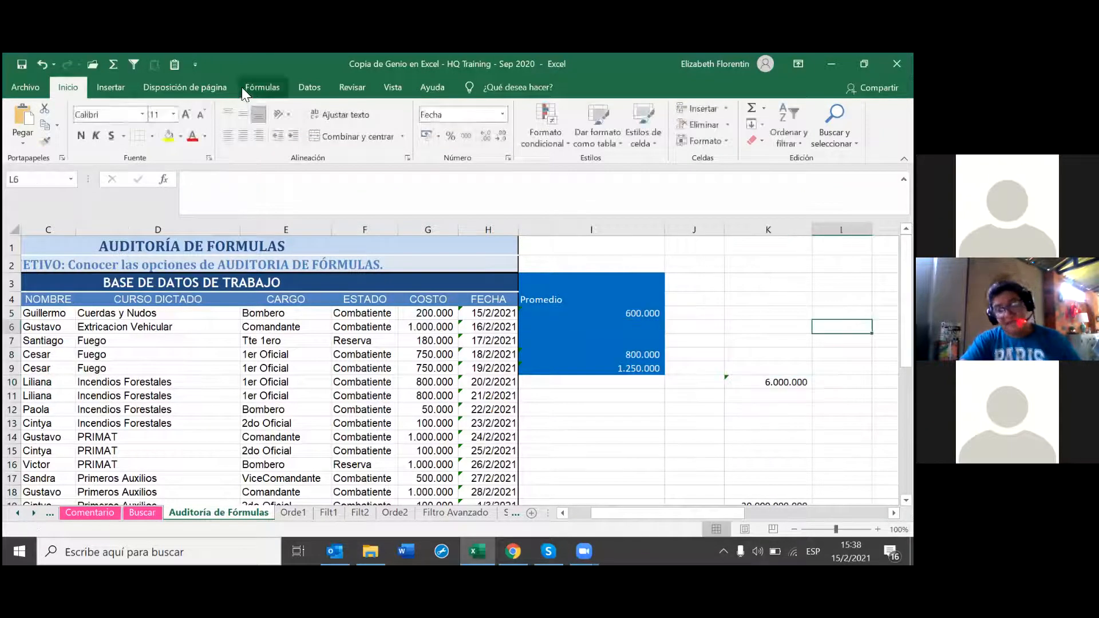
left_click(262, 87)
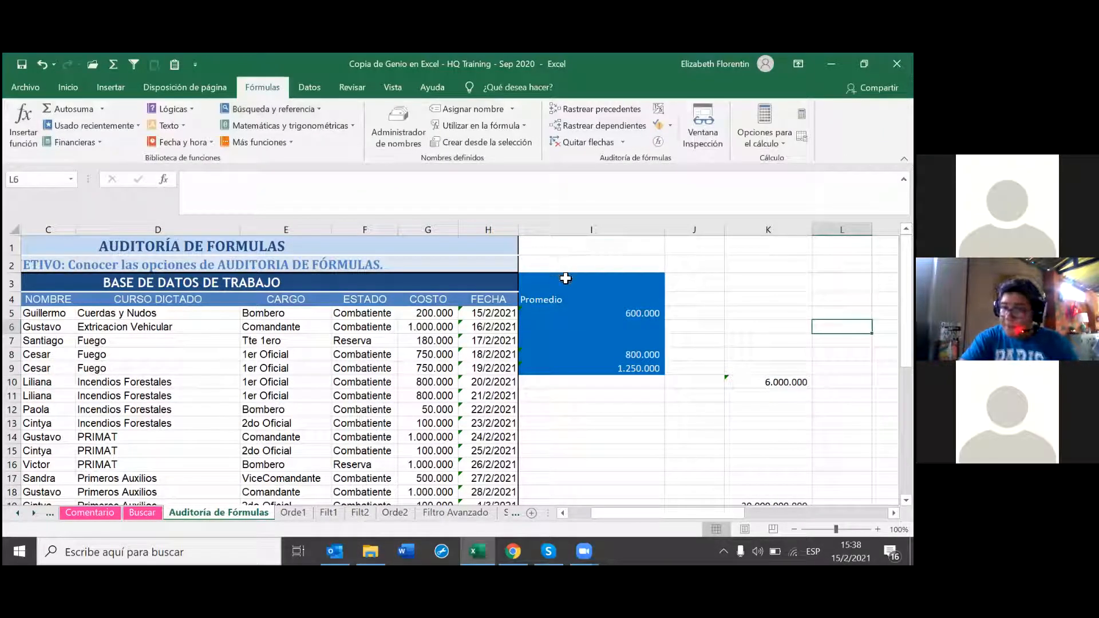
left_click(737, 377)
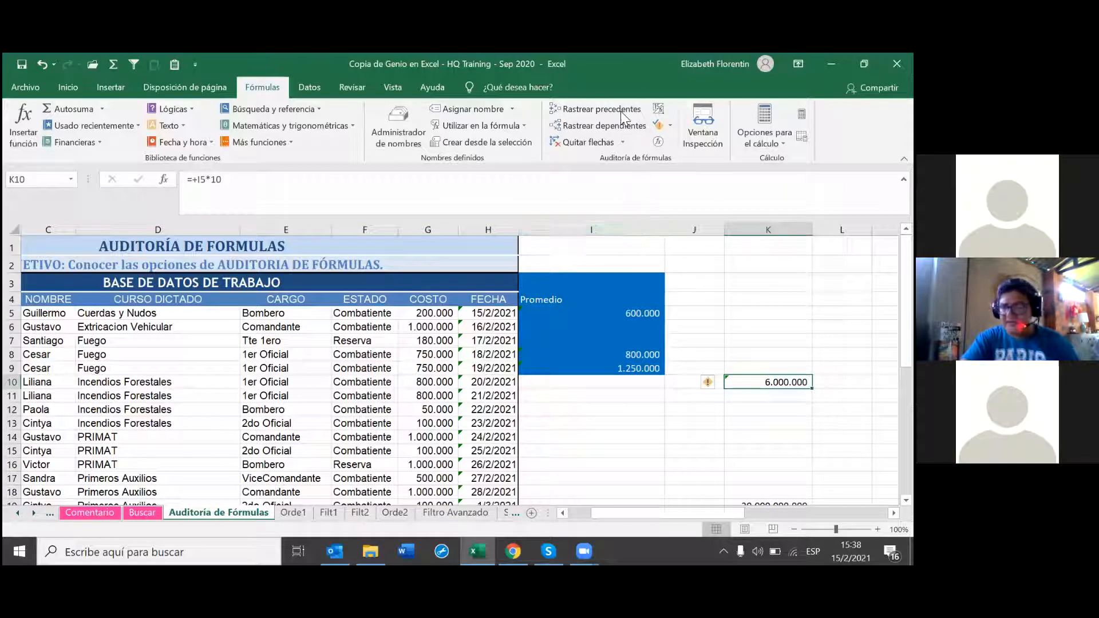
left_click(602, 111)
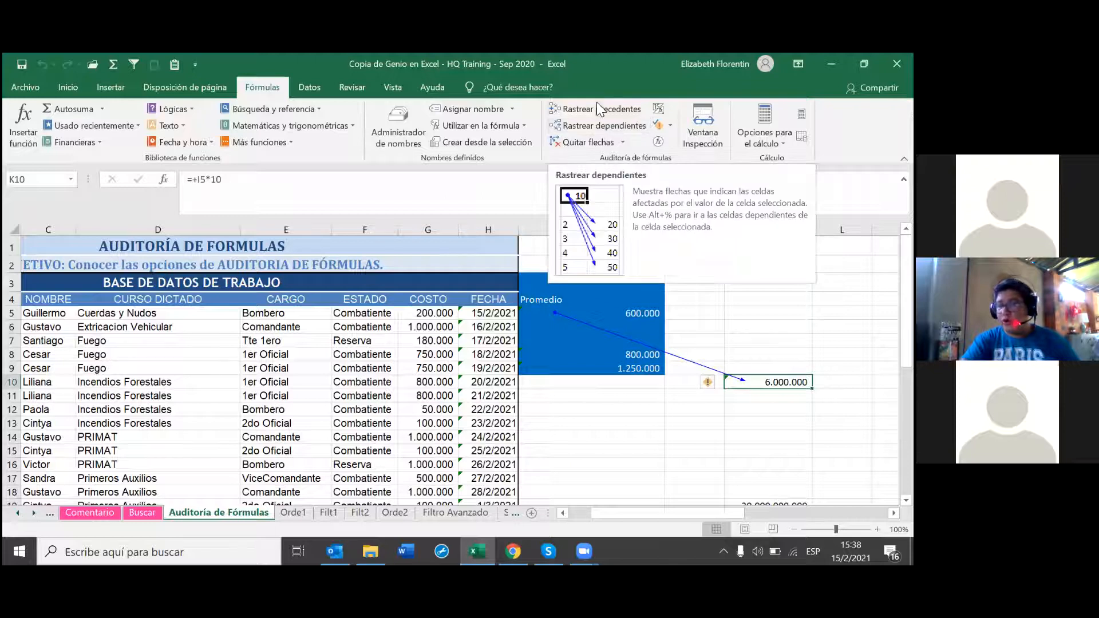
left_click(596, 104)
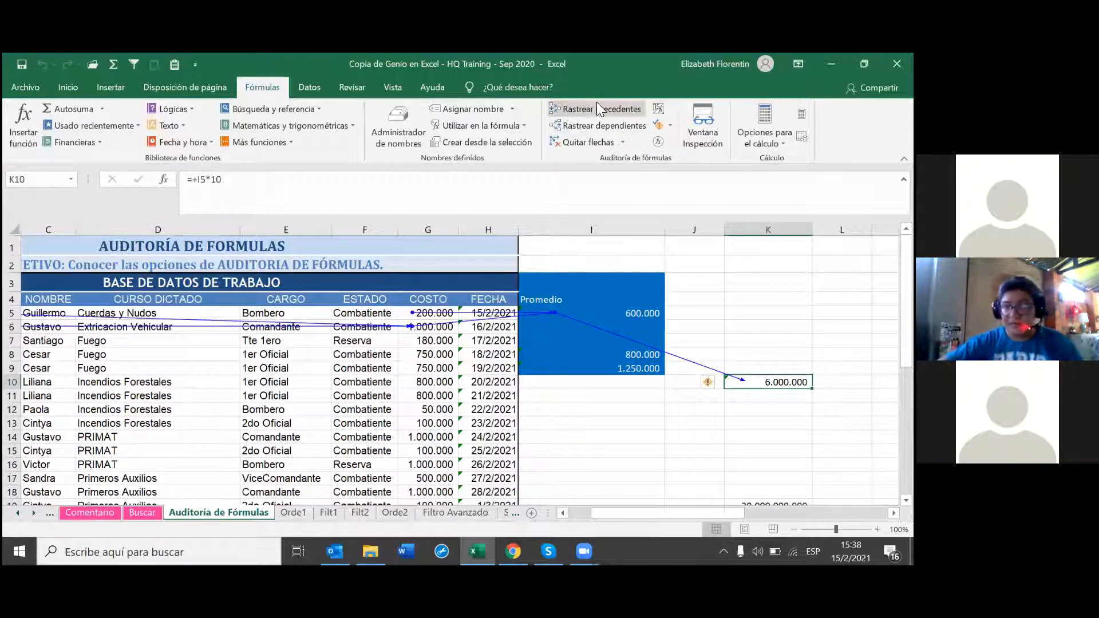
left_click(597, 104)
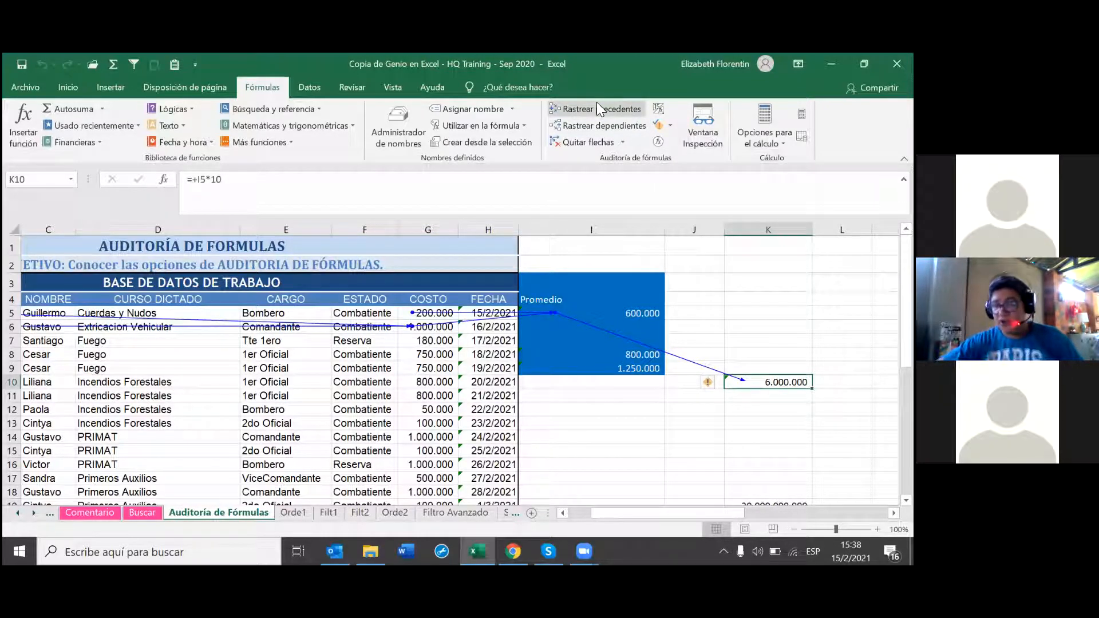
left_click_drag(646, 509, 626, 509)
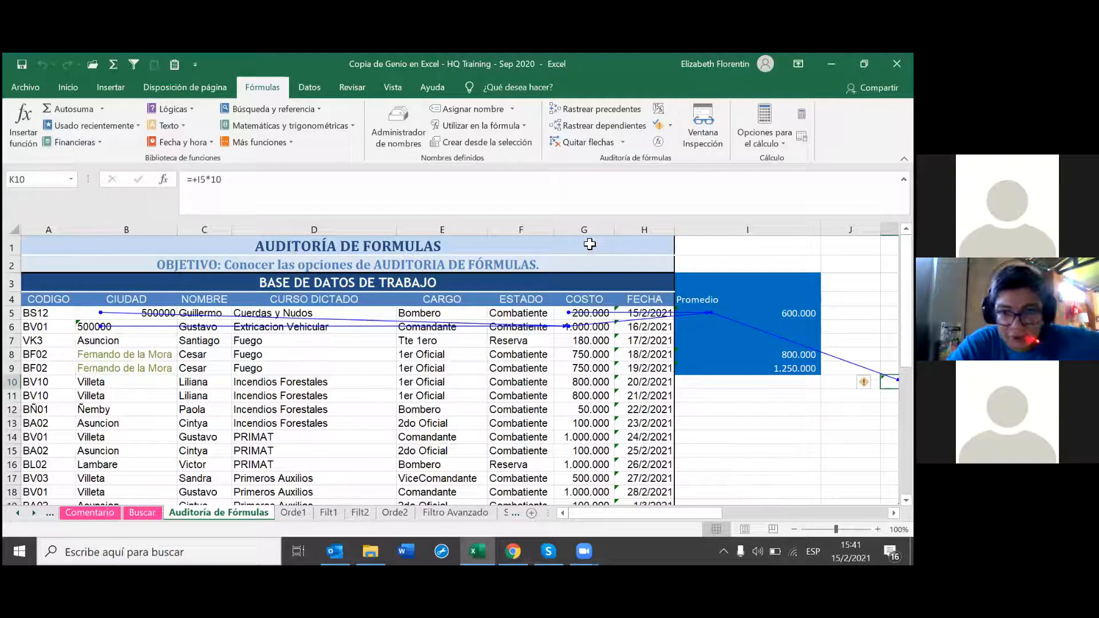
Step: Clear the existing tracer arrows and retrace K10's precedents
left_click(571, 143)
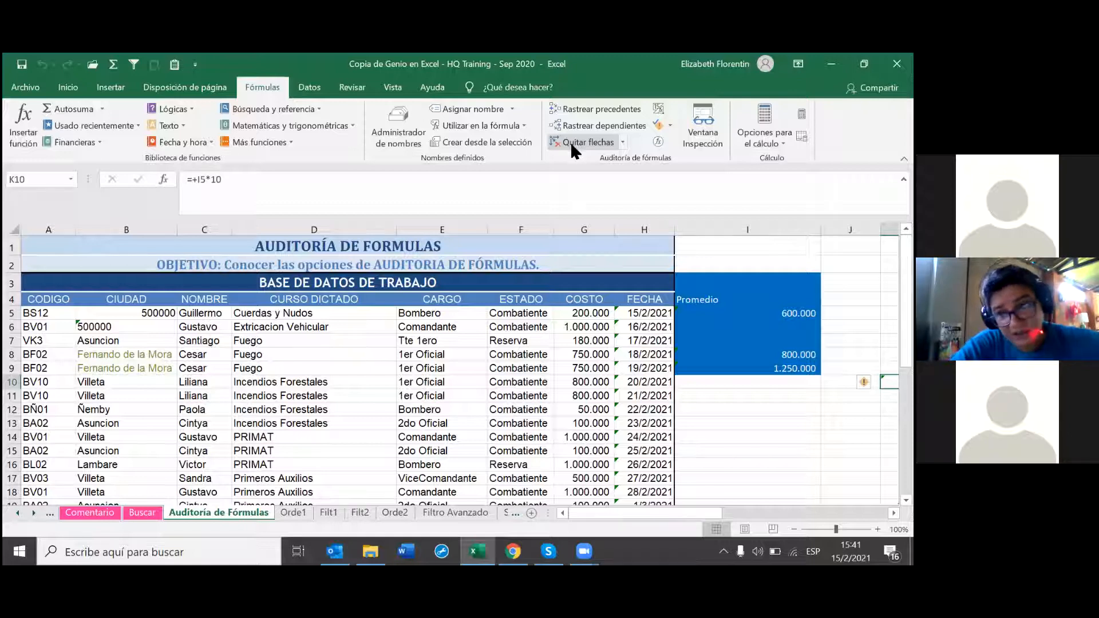
left_click(621, 143)
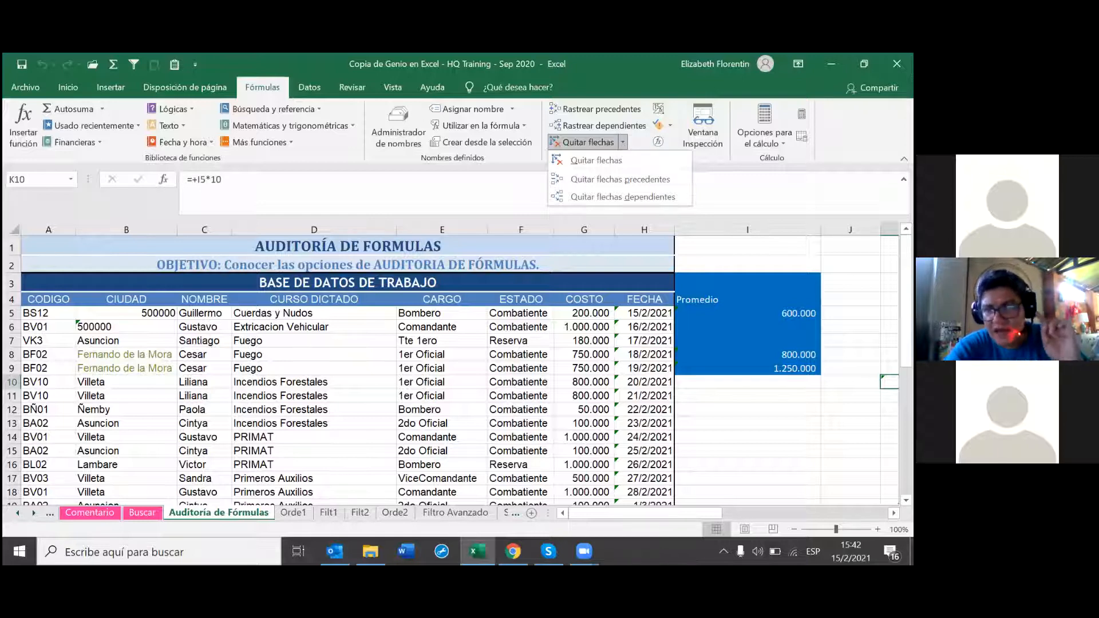
left_click(601, 108)
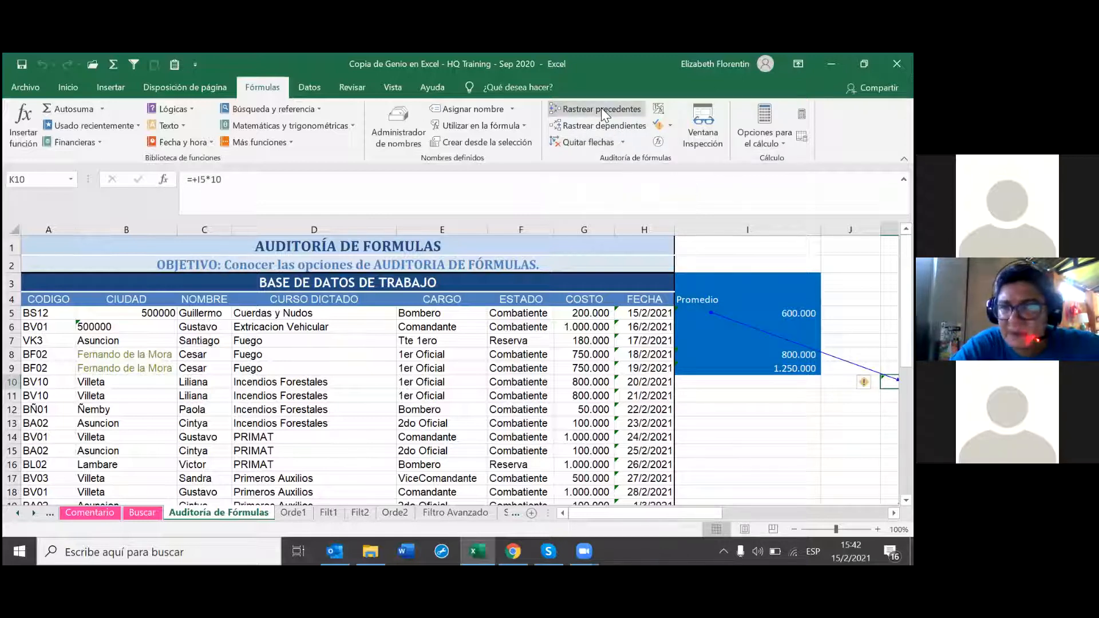
left_click(601, 107)
left_click(600, 108)
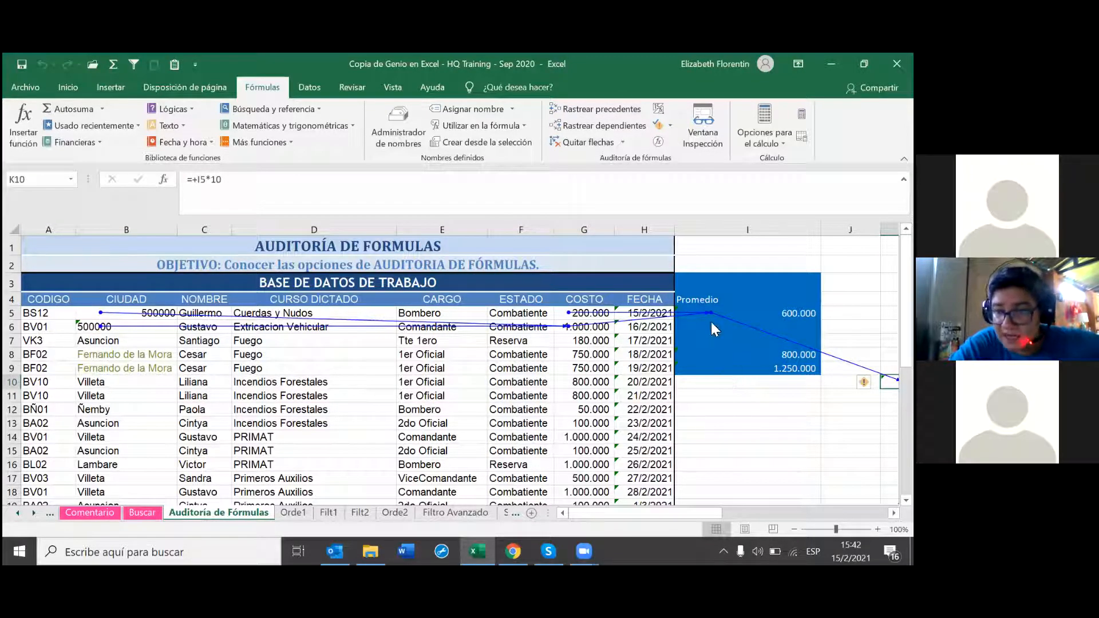
Step: Remove the precedent arrows level by level with Quitar flechas precedentes
left_click(623, 142)
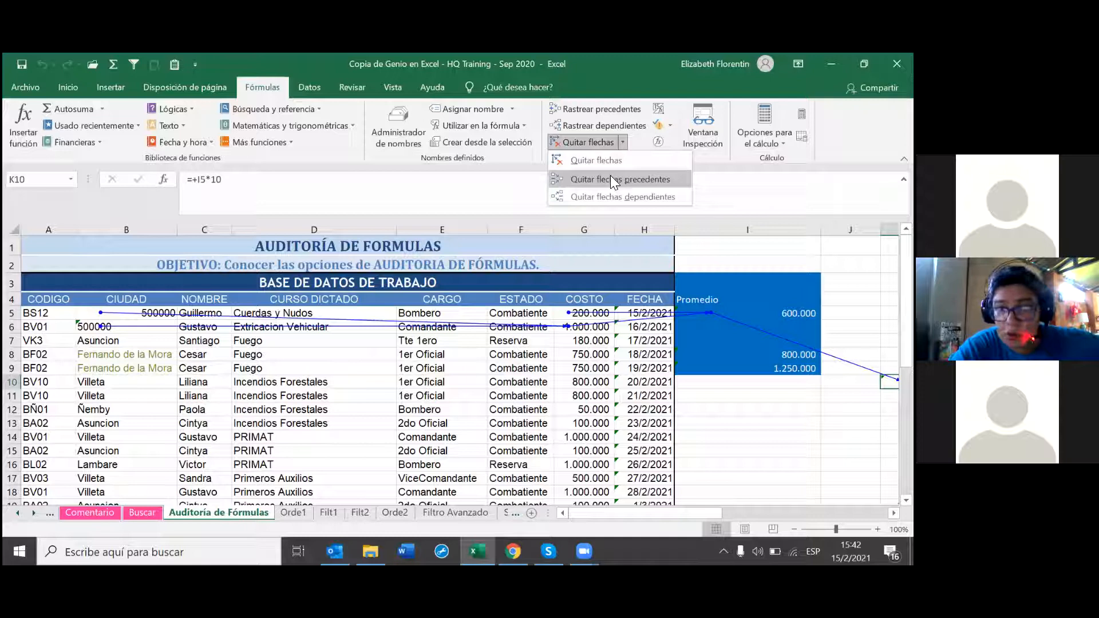
left_click(609, 178)
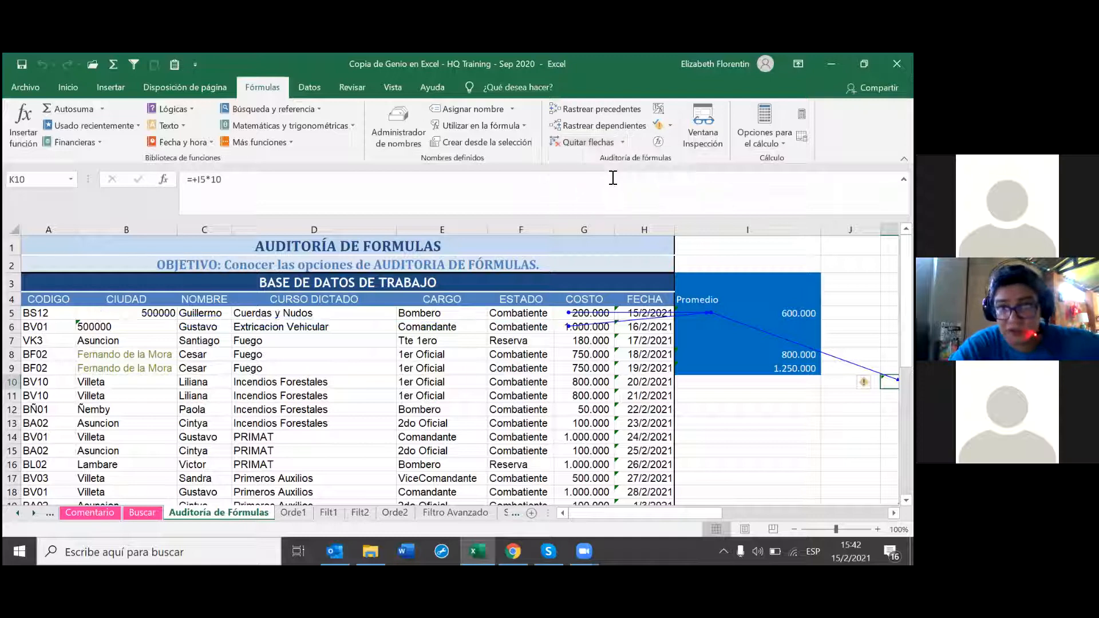
left_click(623, 142)
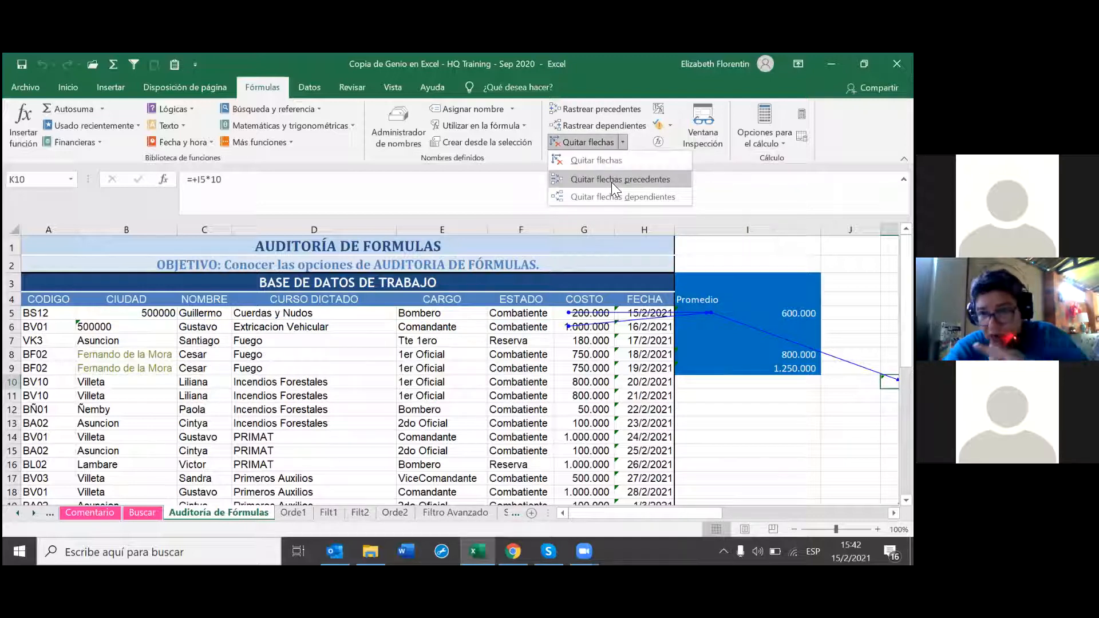
left_click(611, 181)
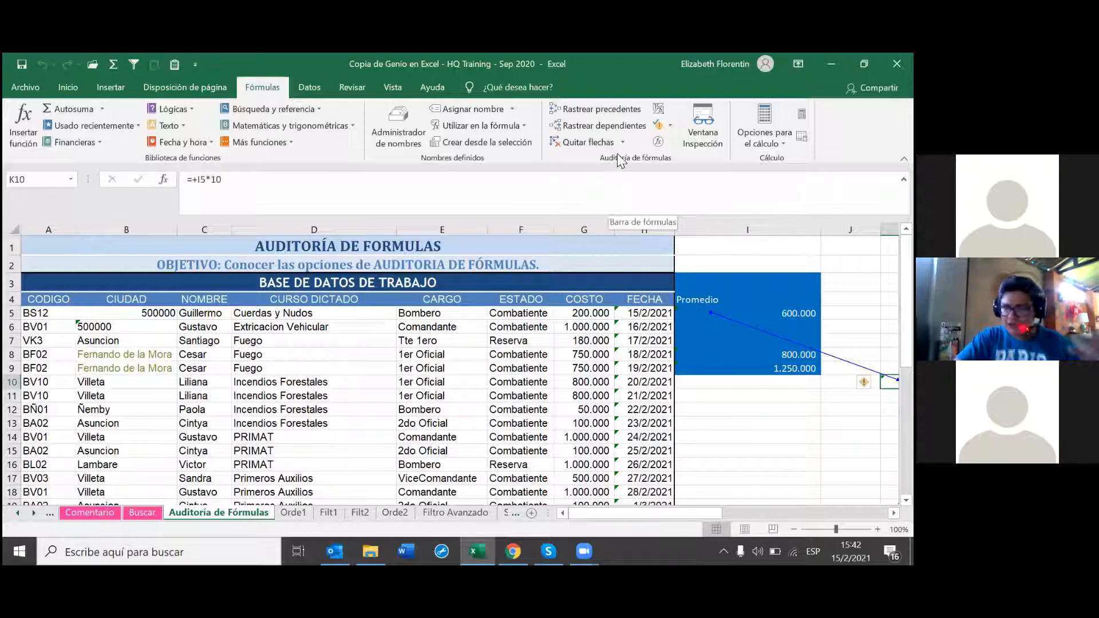
Step: Trace two levels of precedents from K10 back through G5 and G6 to B5 and B6
left_click(610, 107)
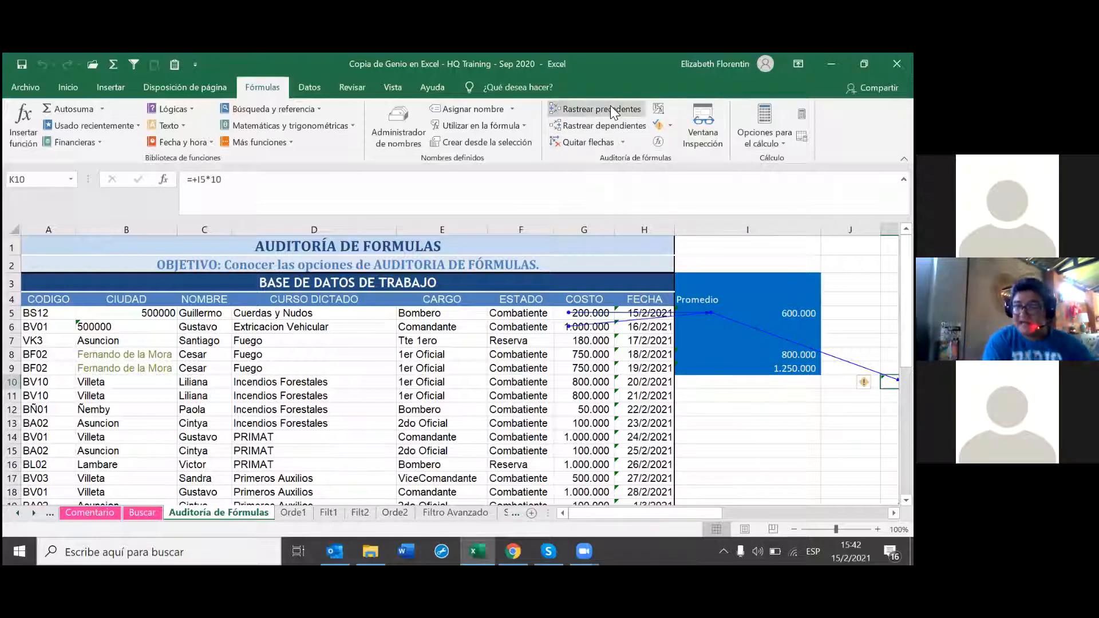
left_click(610, 107)
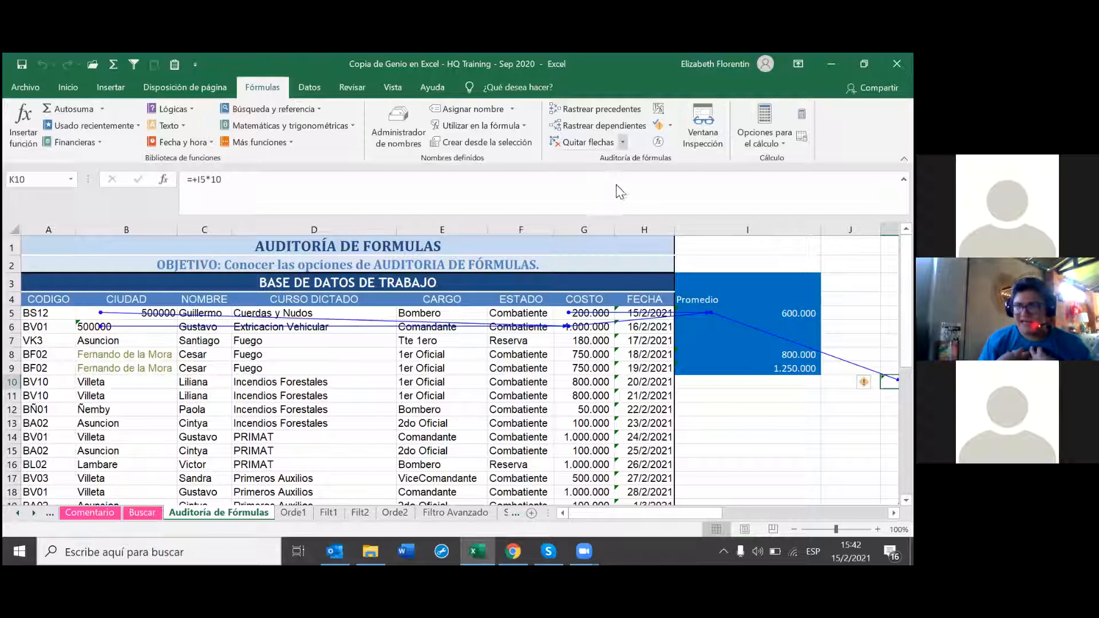
left_click(622, 142)
left_click(618, 195)
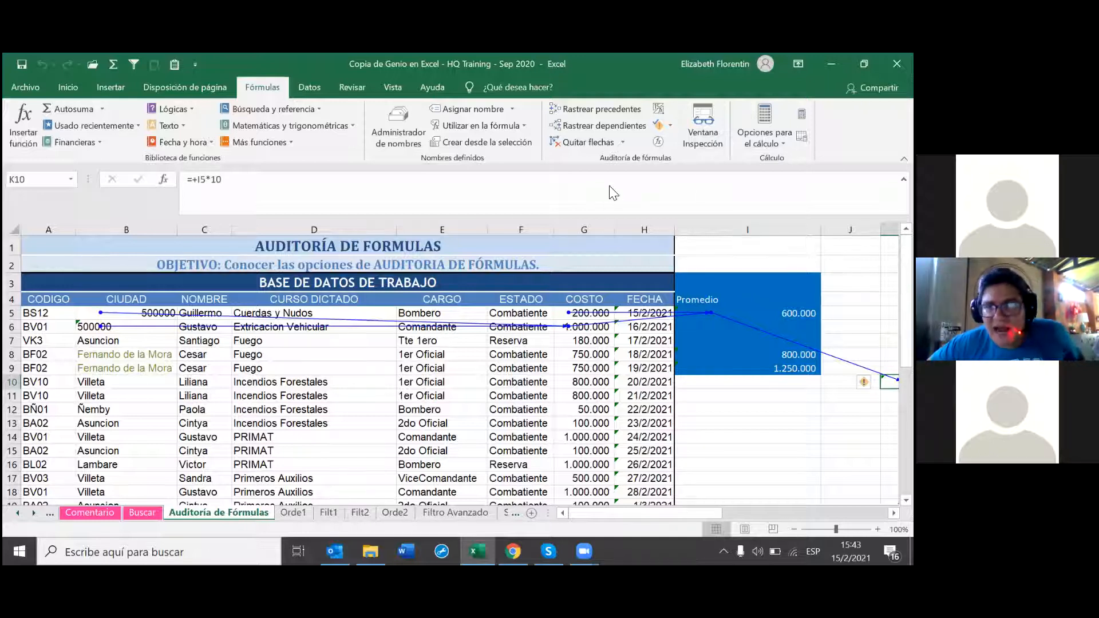
Step: Trace K10's dependent cells out through N3 and N7 to N12
left_click(623, 142)
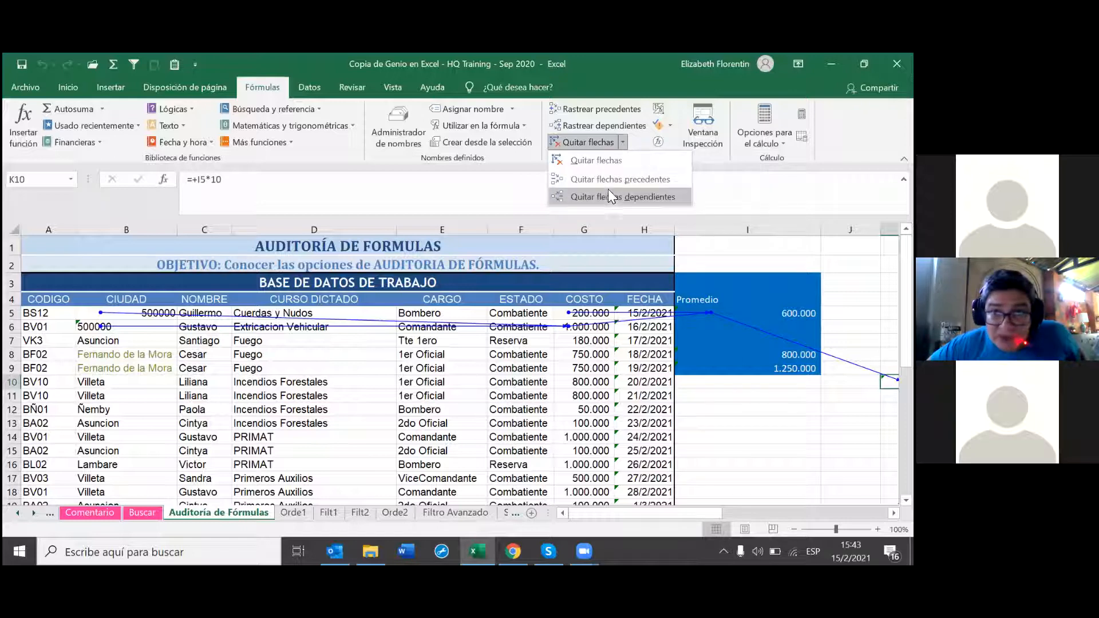
left_click(602, 122)
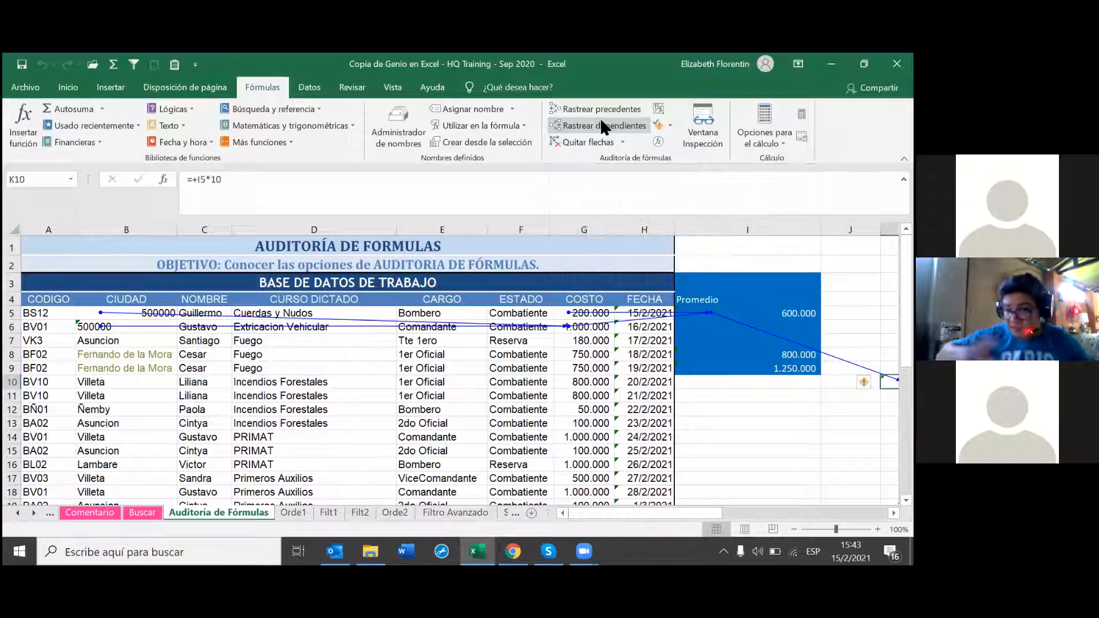
left_click_drag(696, 512, 742, 513)
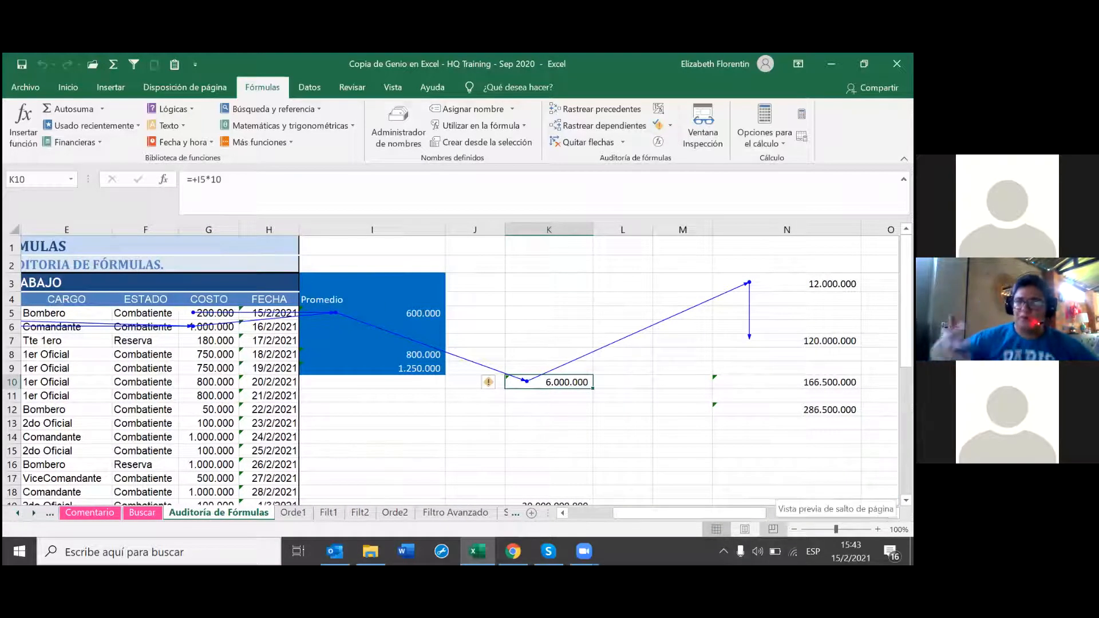
left_click(623, 127)
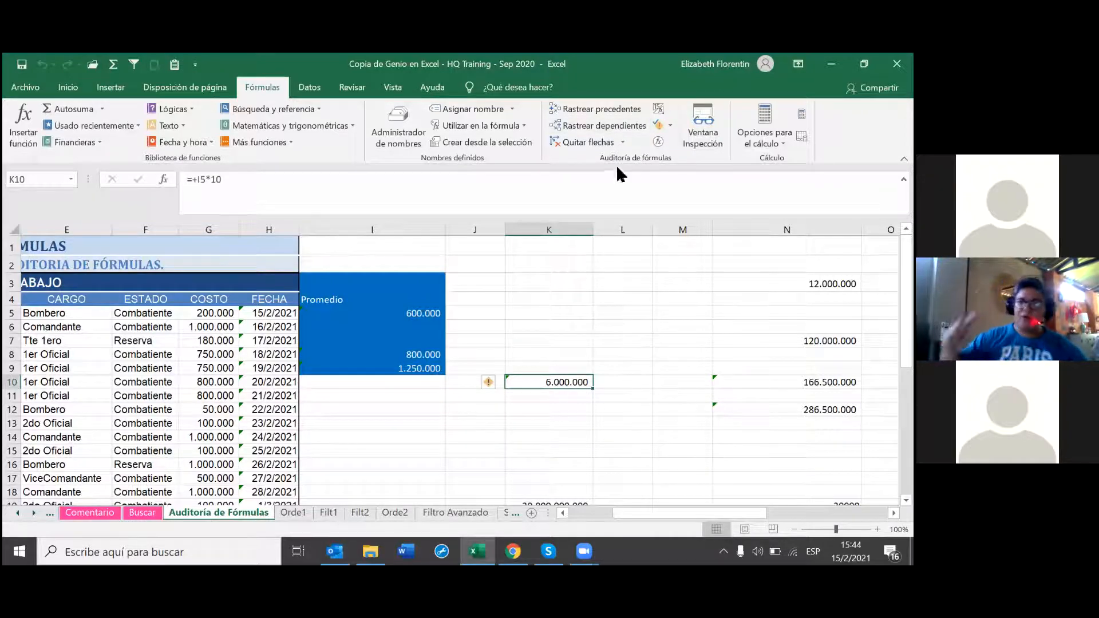
Step: Redraw the dependent arrows from K10 to N3, N7 and N12
left_click(611, 129)
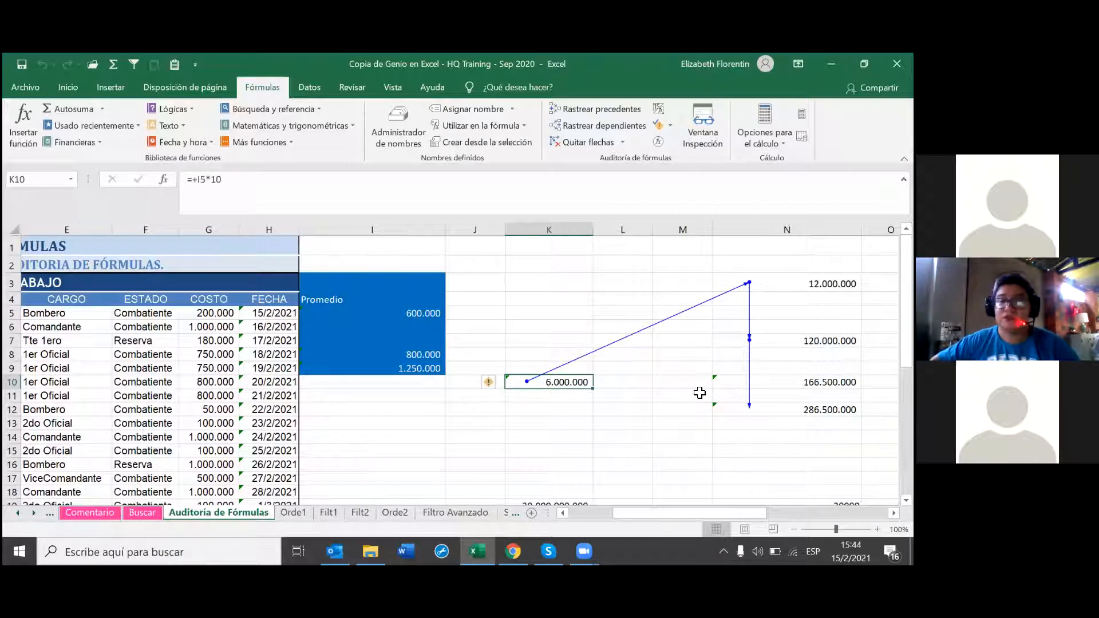
left_click(369, 74)
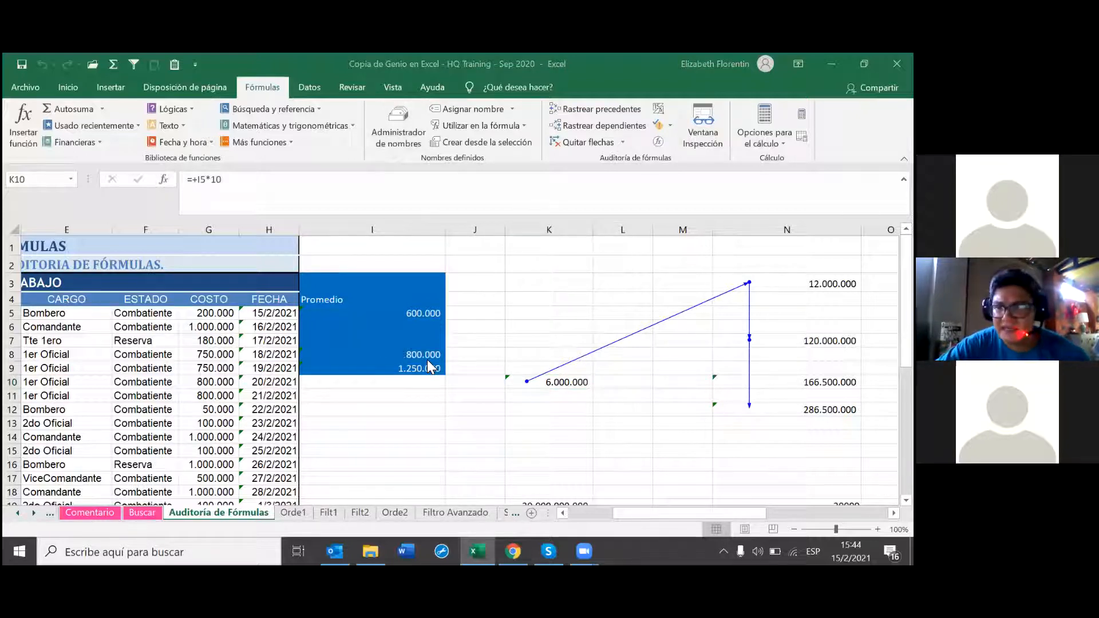
left_click(600, 121)
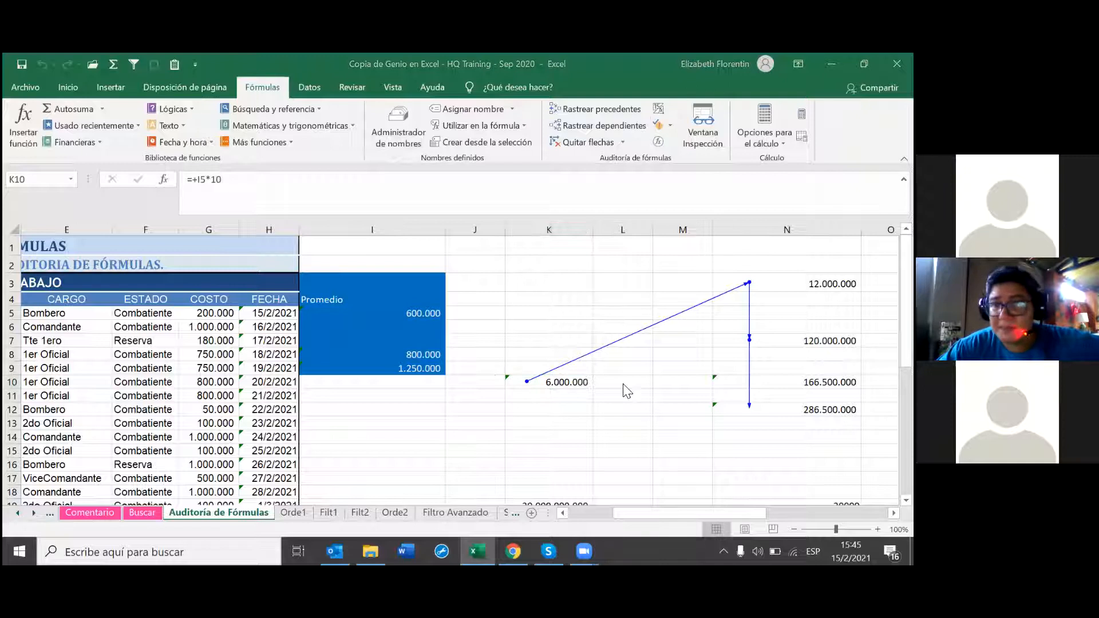
Step: Remove the outermost level of dependent arrows with Quitar flechas dependientes and reselect K10
left_click(622, 142)
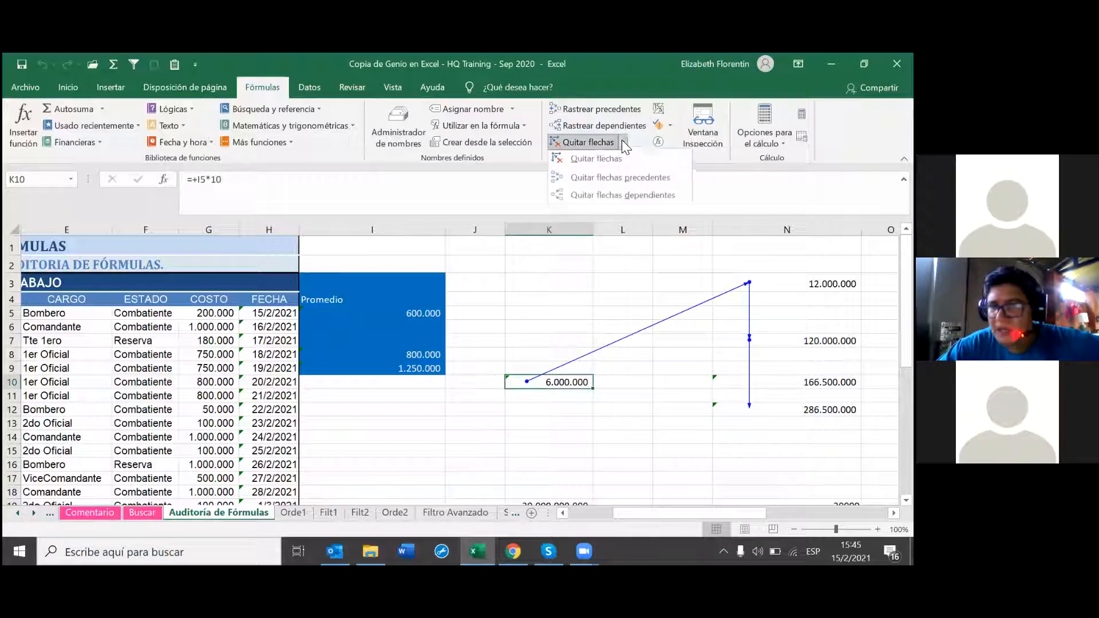
left_click(612, 197)
left_click(612, 198)
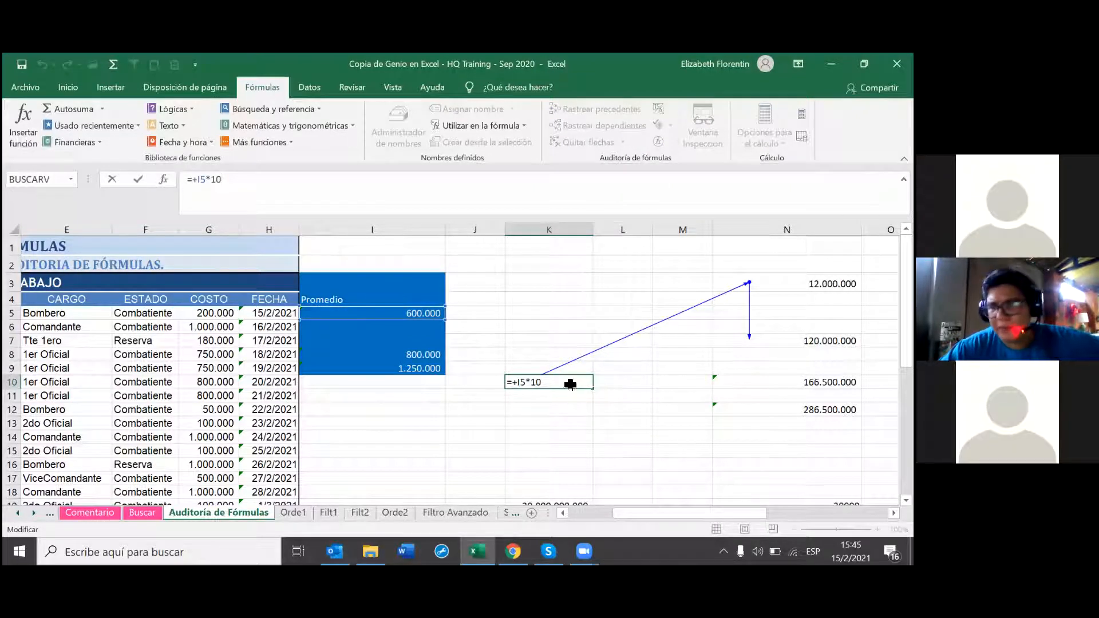
left_click(595, 426)
left_click(566, 382)
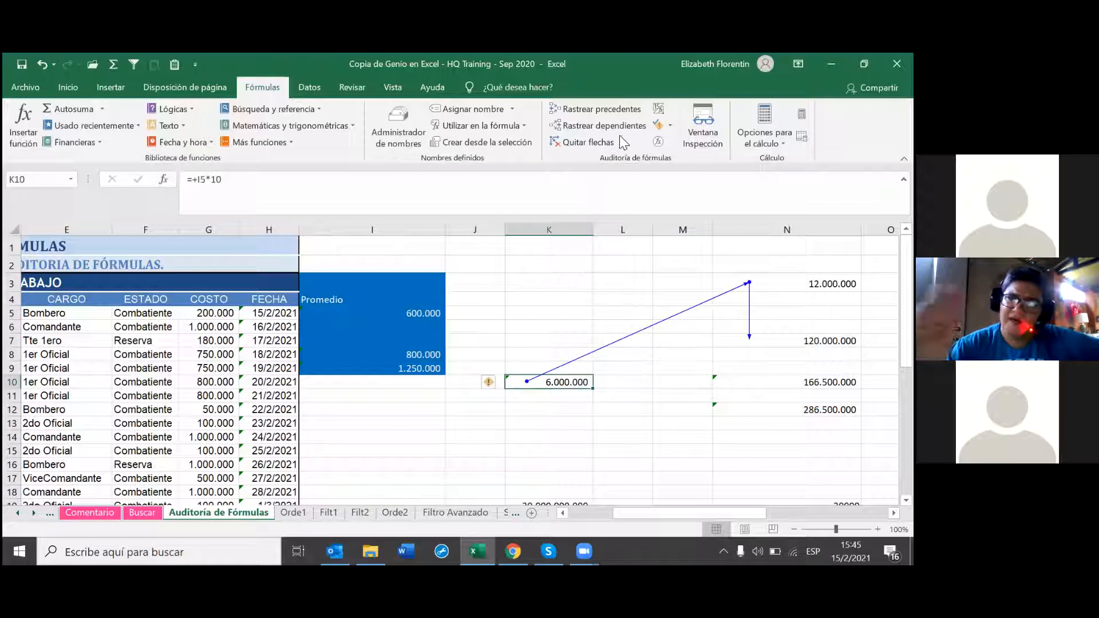
Step: Remove the next level of dependent arrows and reselect K10
left_click(623, 142)
left_click(619, 197)
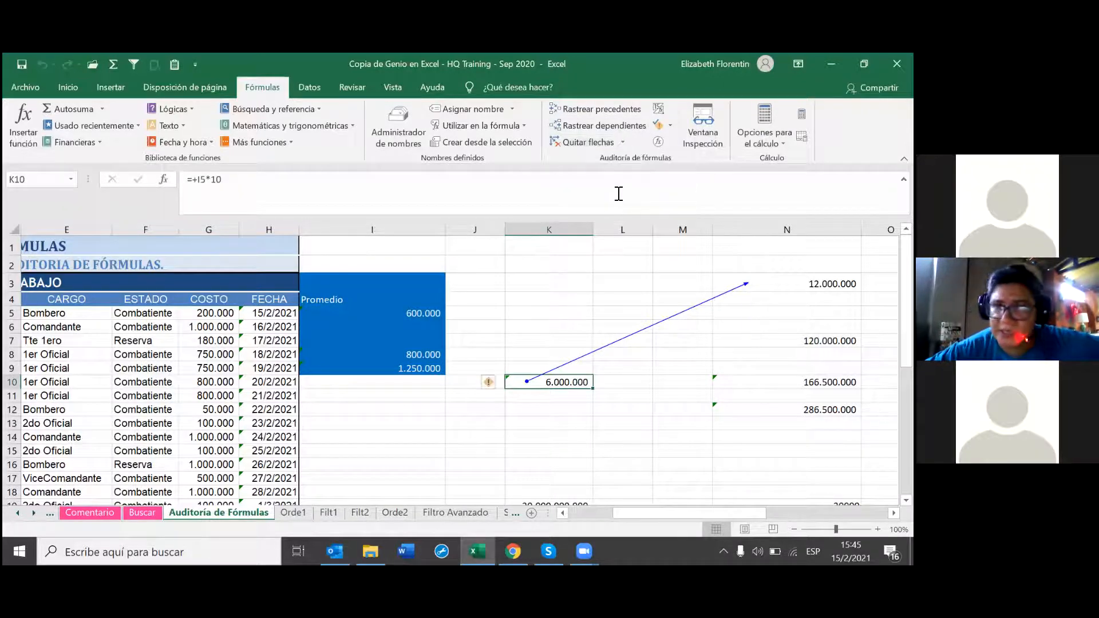
left_click(618, 193)
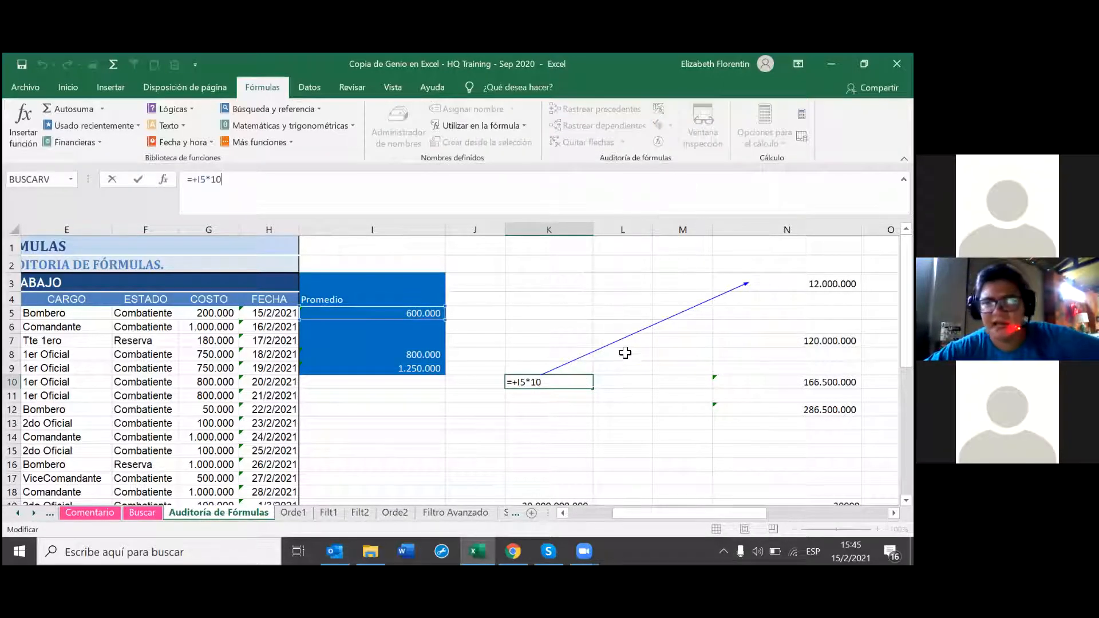
left_click(616, 452)
left_click(561, 383)
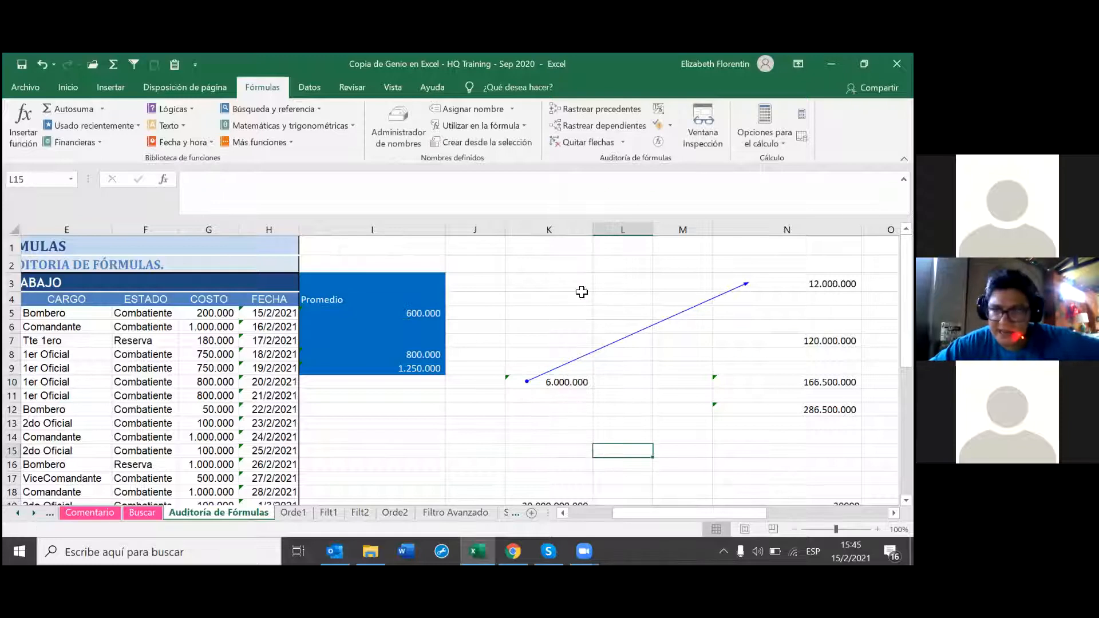
Step: Clear all remaining tracer arrows with Quitar flechas
left_click(620, 140)
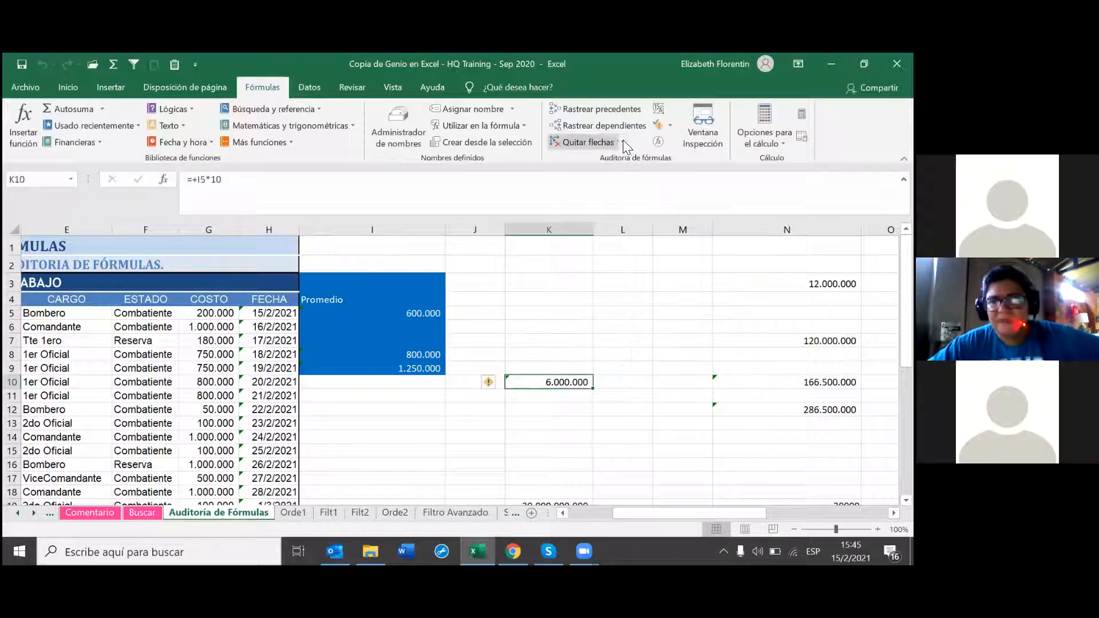
left_click(623, 142)
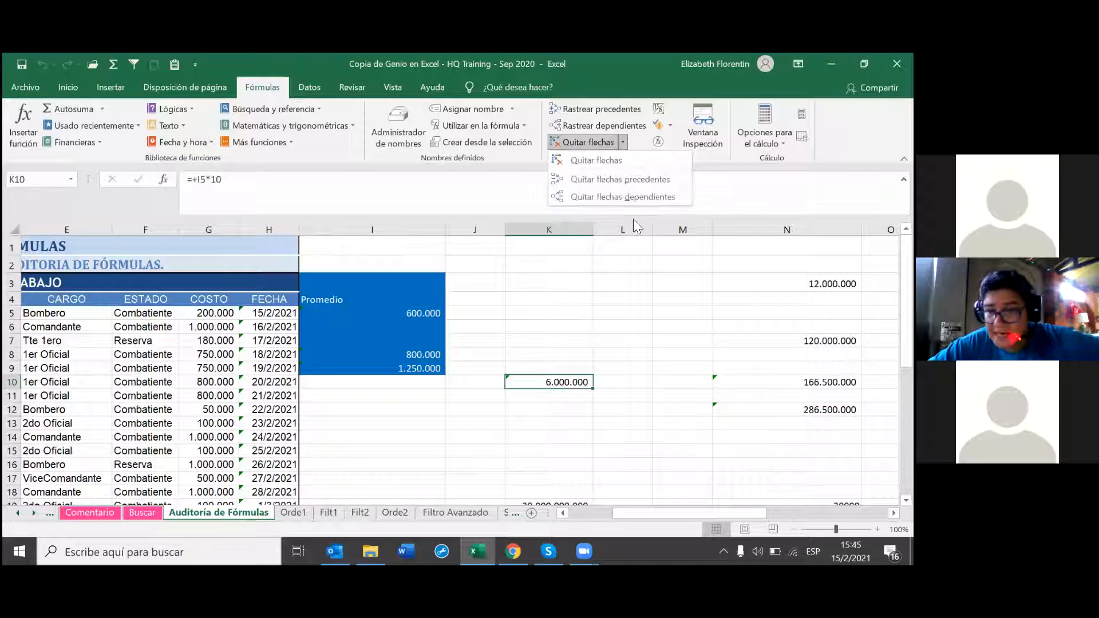
left_click(633, 337)
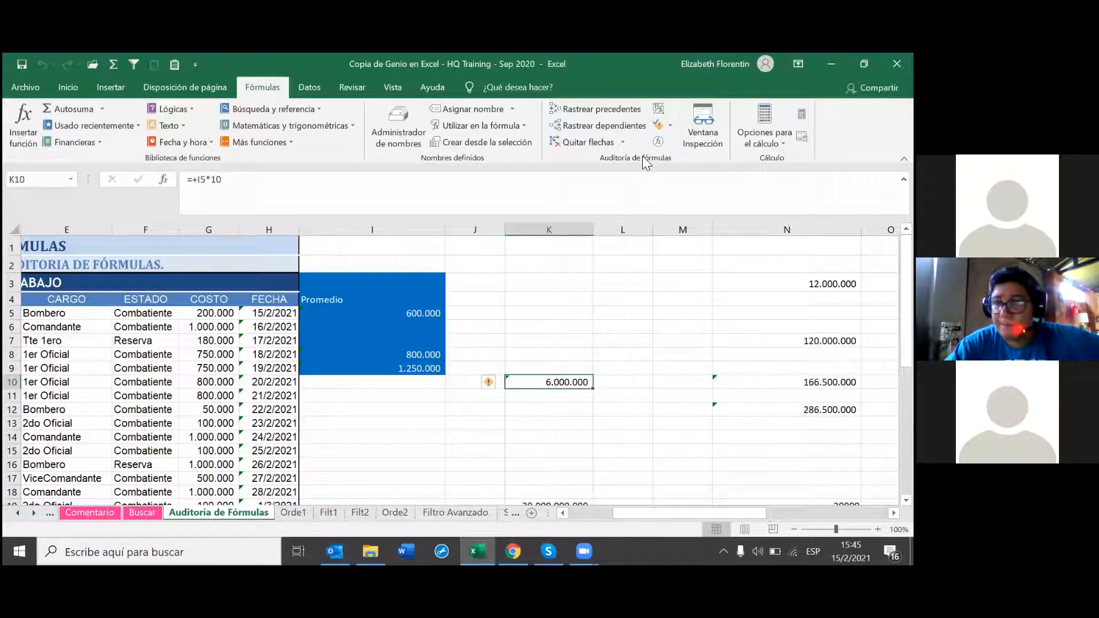
left_click(669, 124)
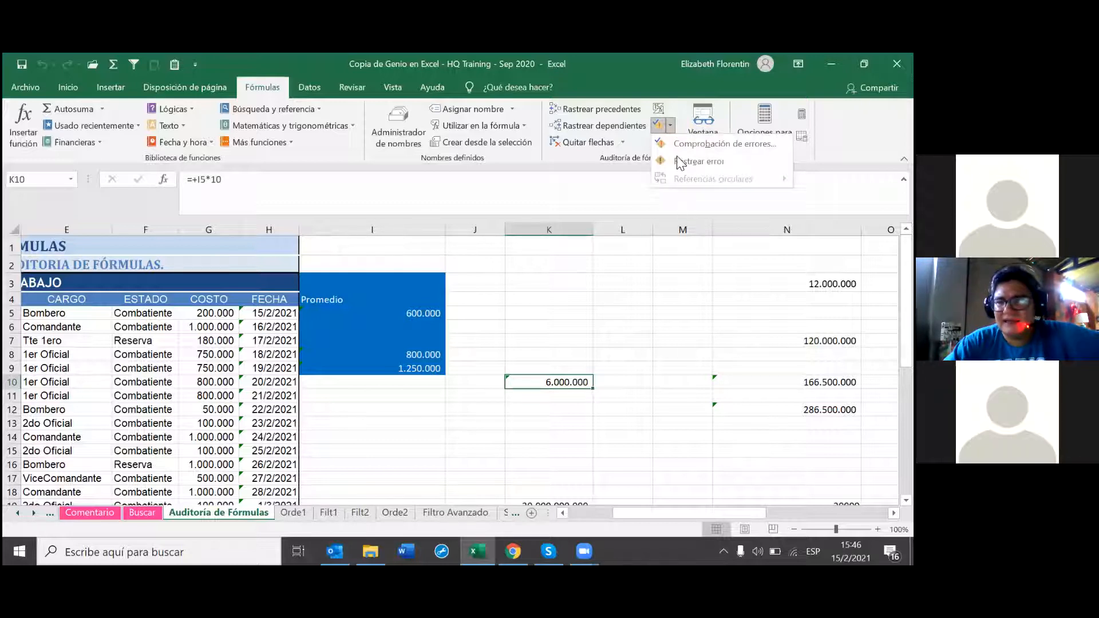
left_click(660, 109)
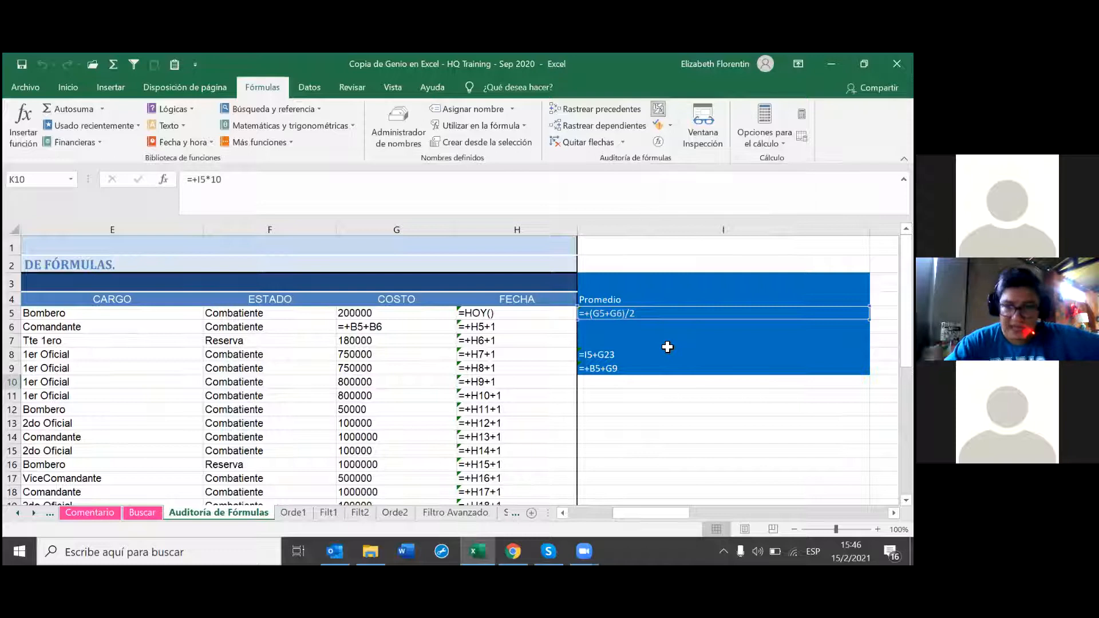
key("Down")
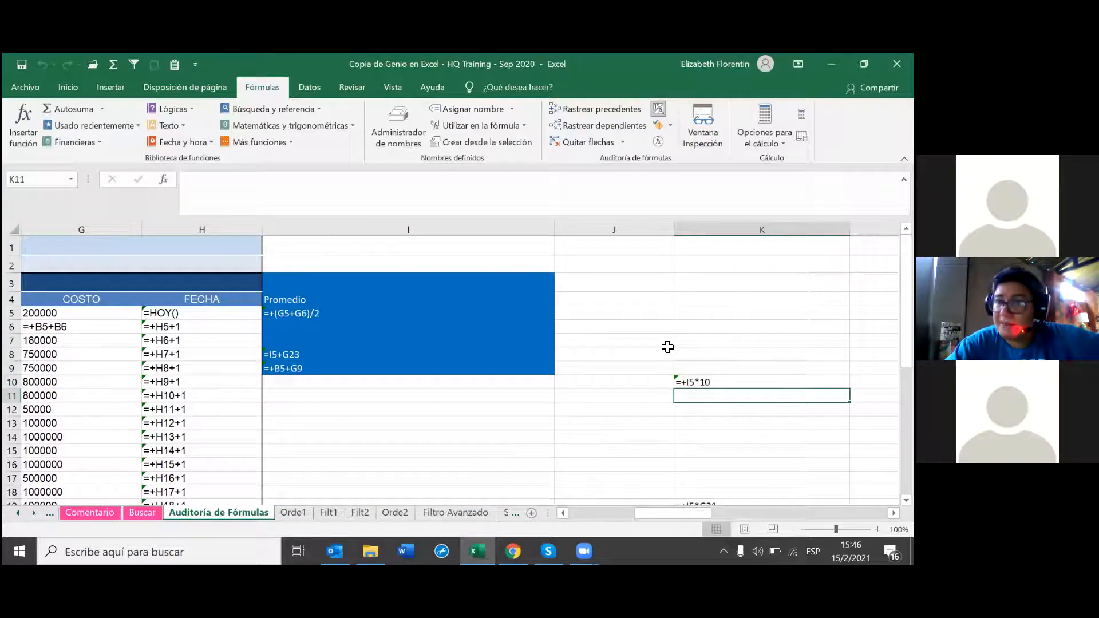
left_click_drag(670, 508, 453, 473)
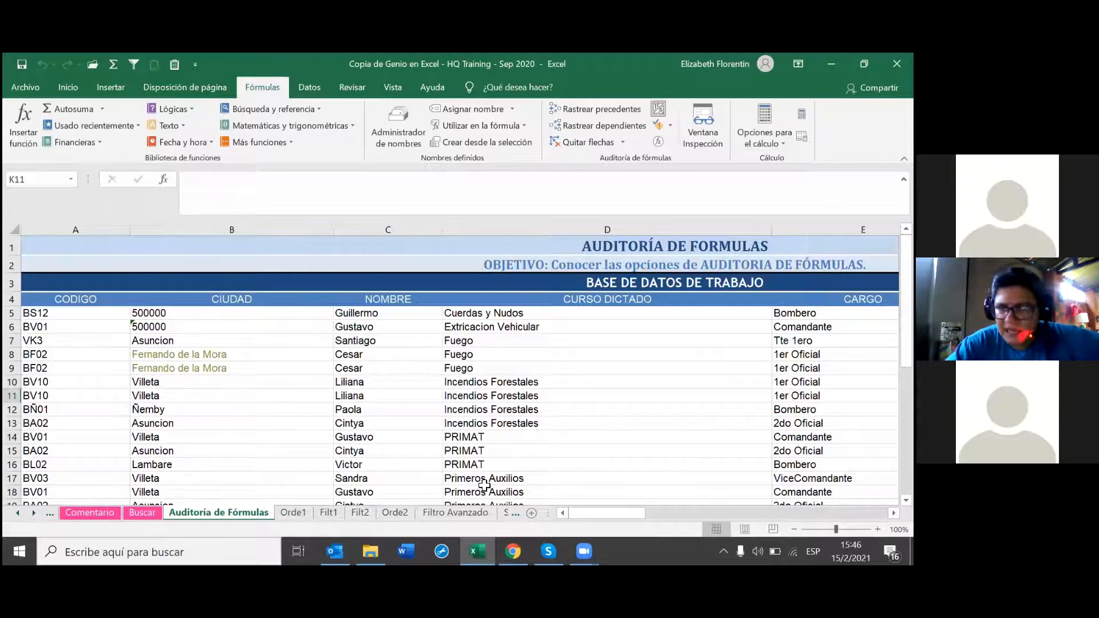
scroll(664, 529, "right", 5)
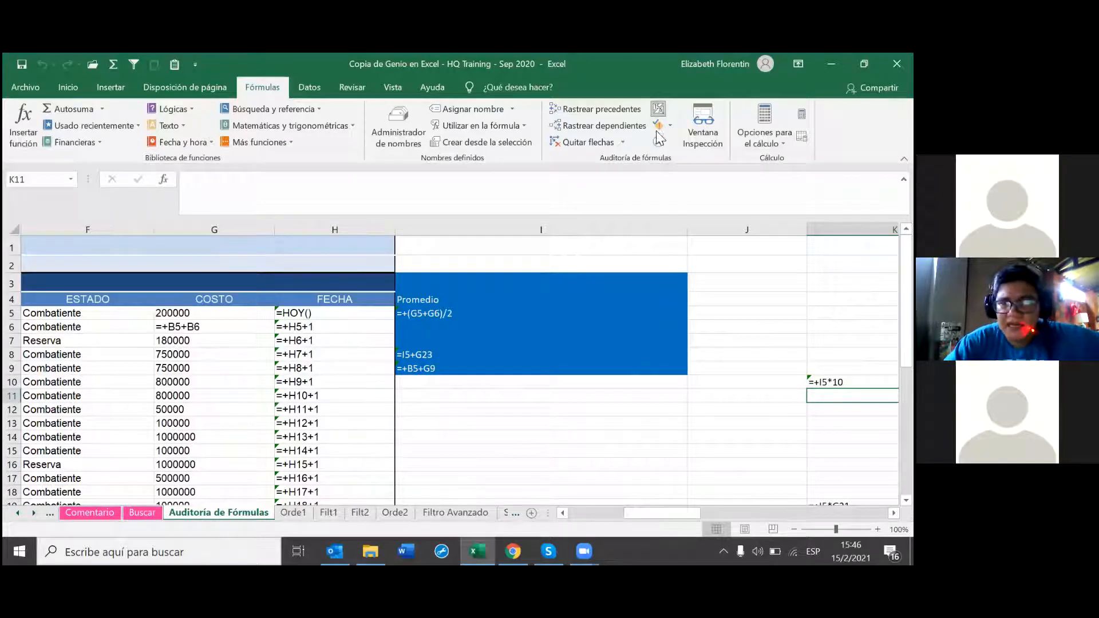
left_click(658, 109)
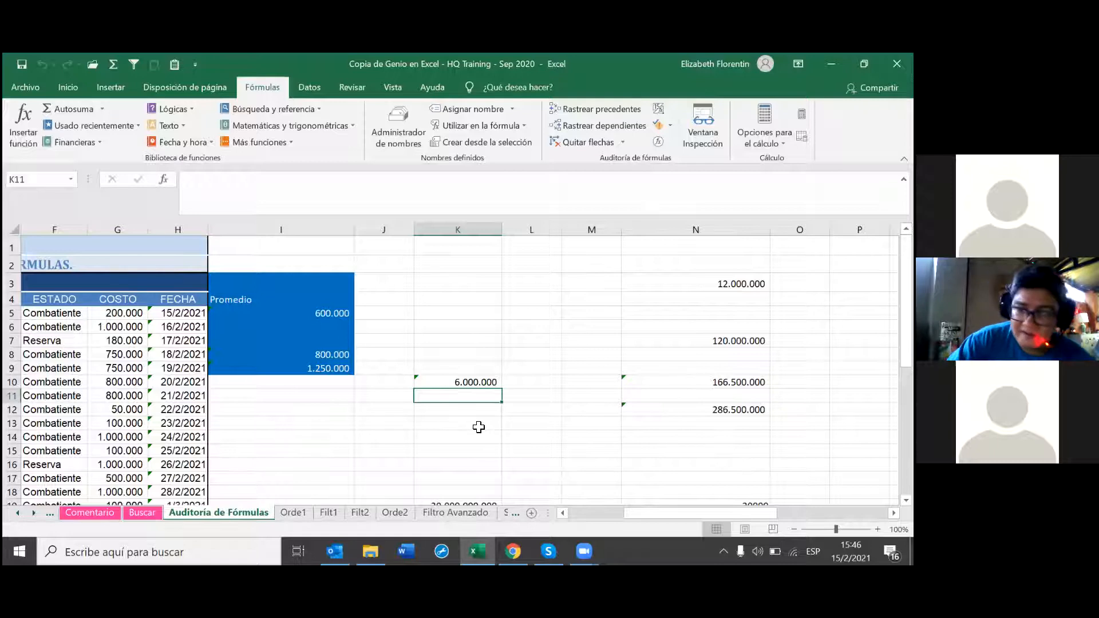
left_click(481, 380)
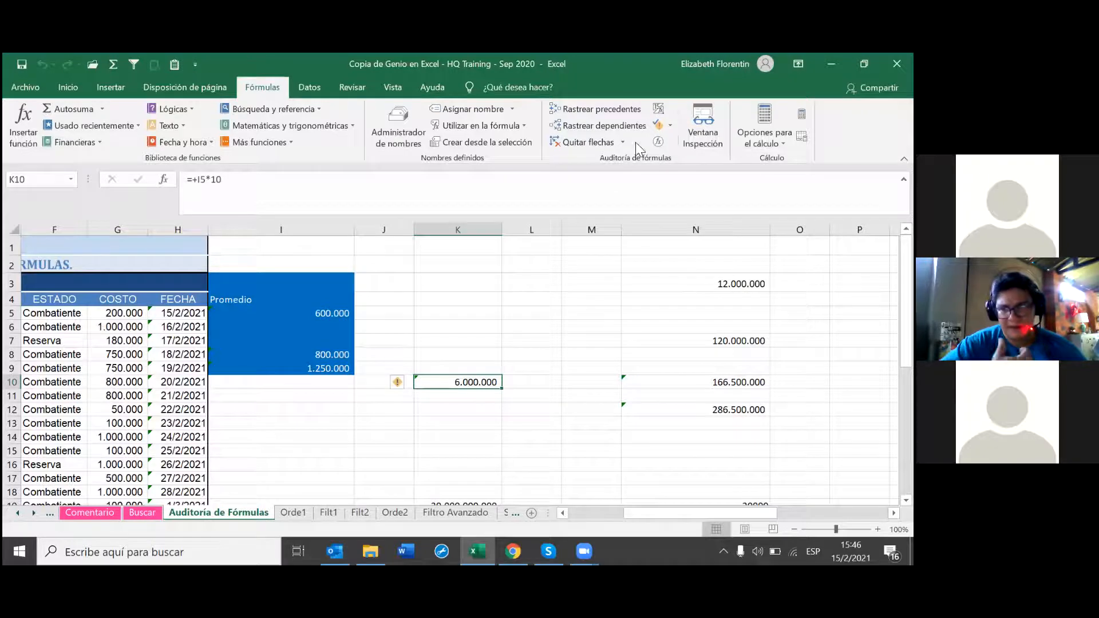
Step: Turn on Mostrar fórmulas so I5 shows =+(G5+G6)/2 and K10 shows =+I5*10
left_click(660, 112)
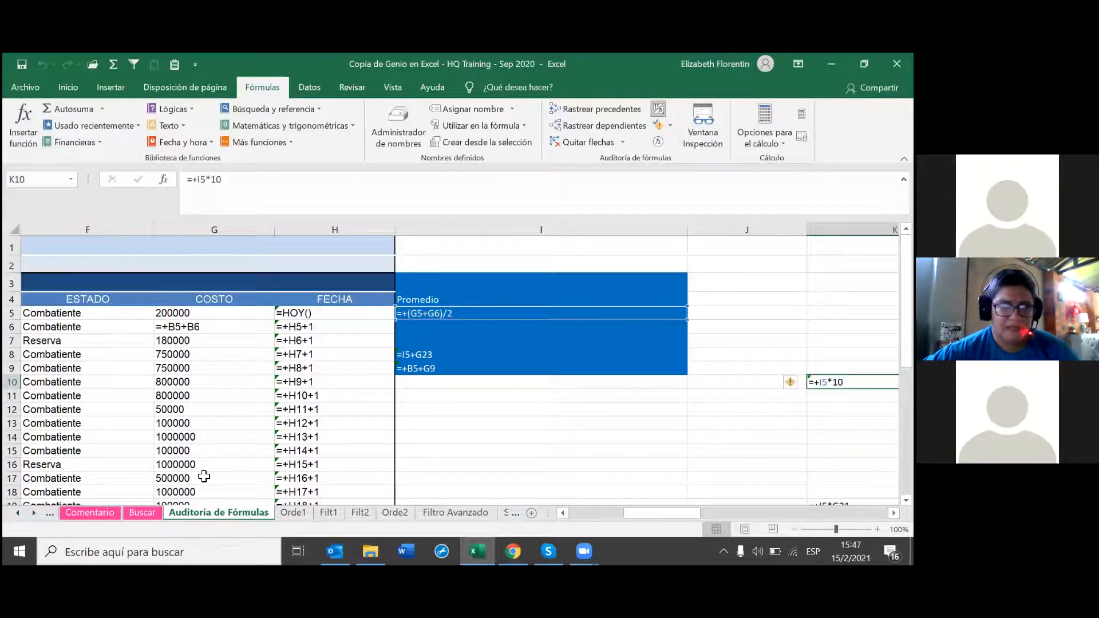
left_click(320, 327)
double_click(325, 325)
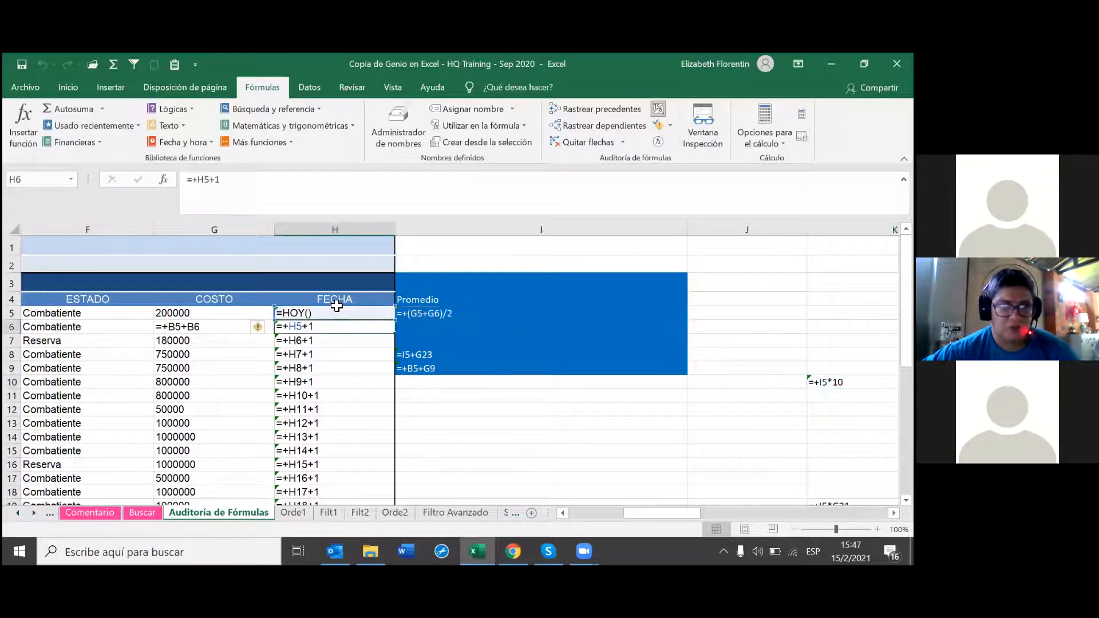
left_click(354, 230)
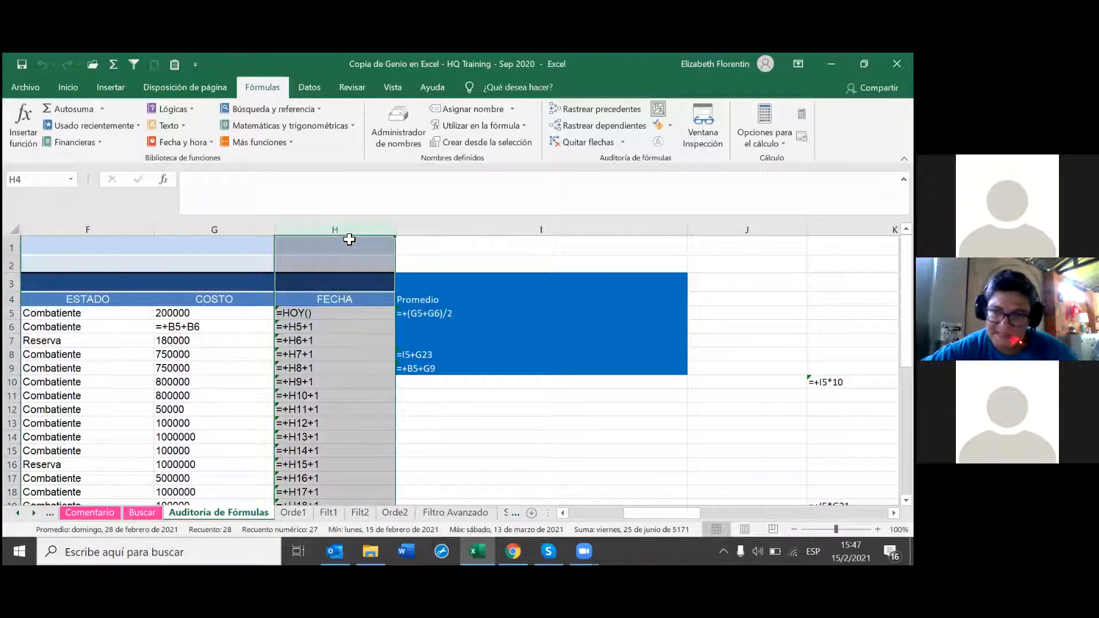
left_click(322, 315)
key("Down")
key("Down")
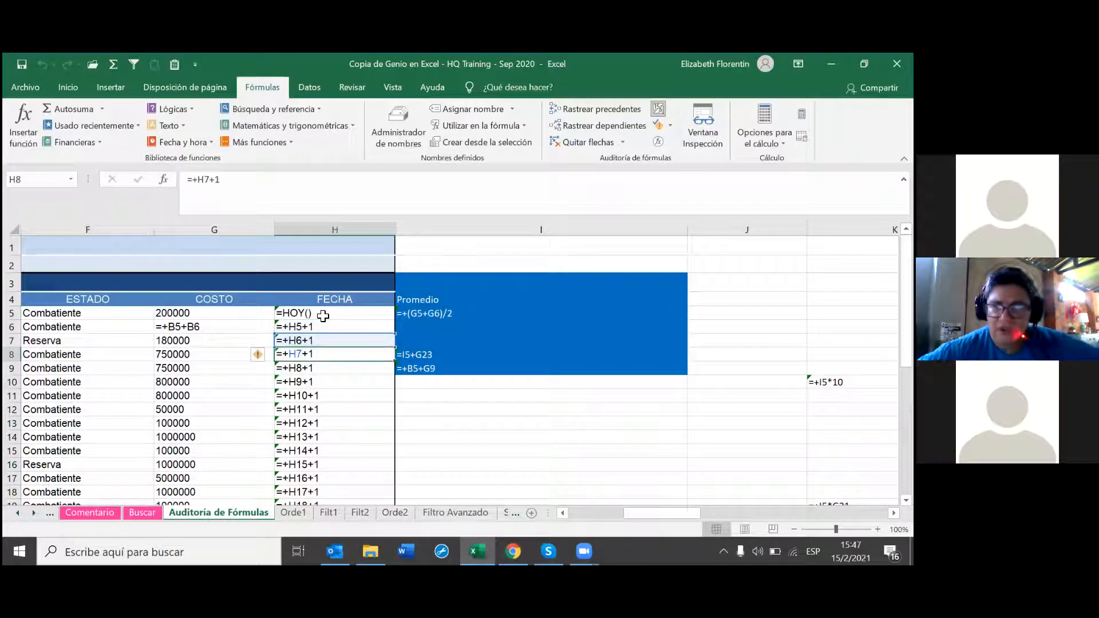
key("Down")
key("Down")
key("Down")
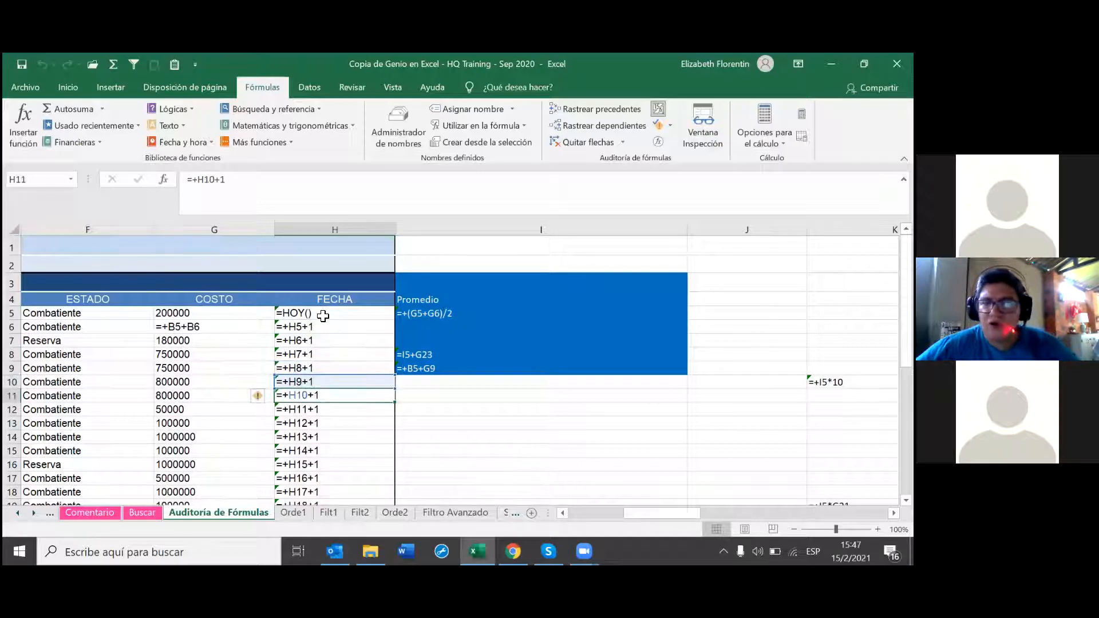
key("Down")
key("Down")
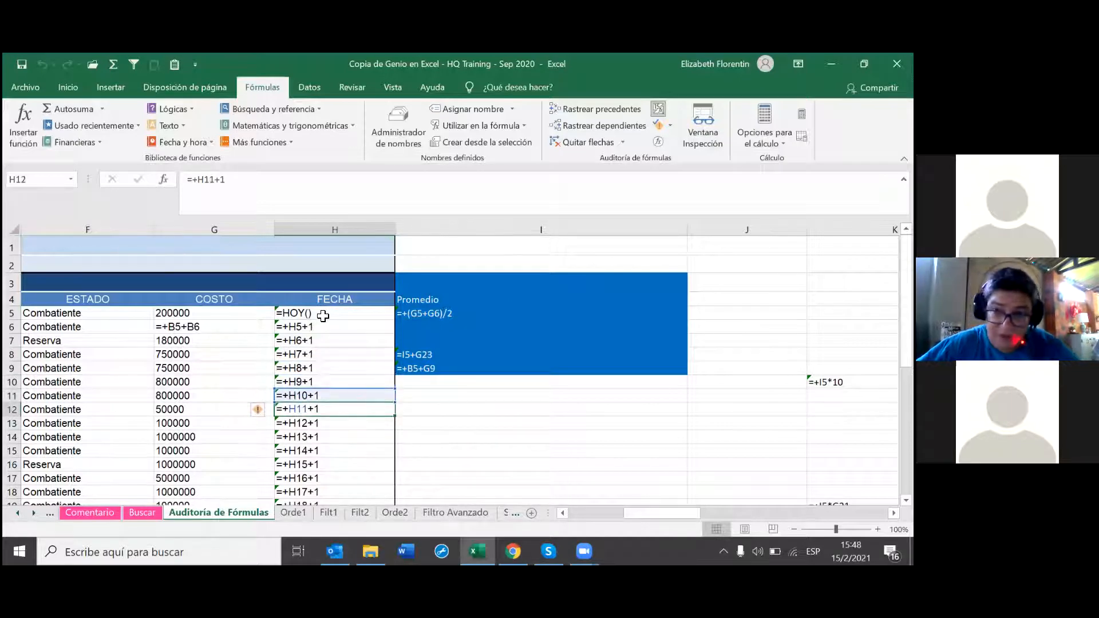
key("Down")
key("Down")
key("Down")
key("Down")
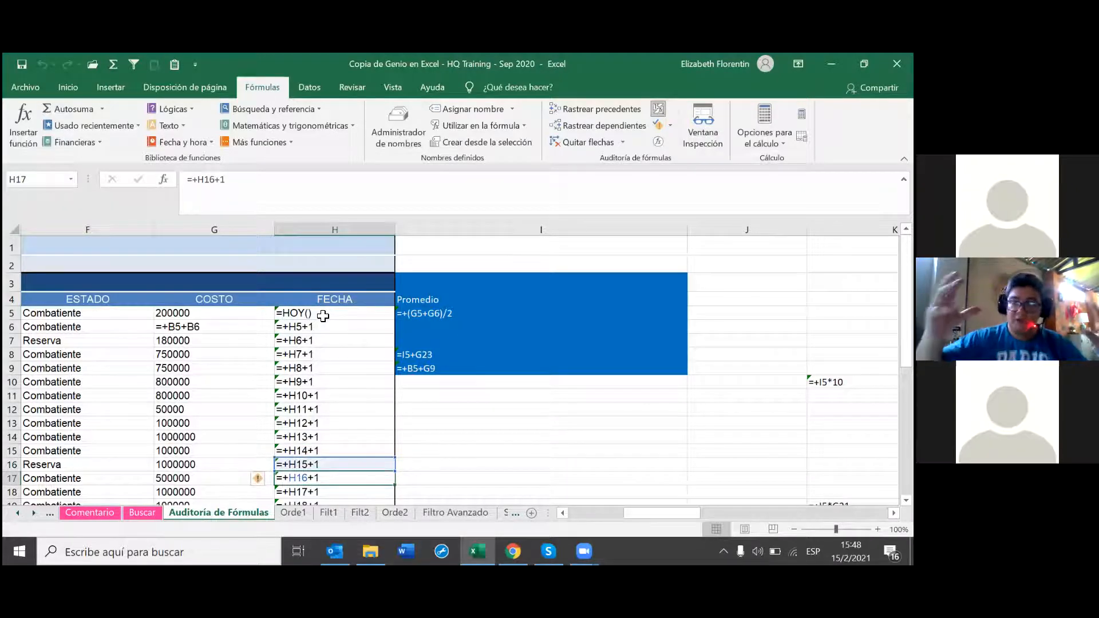
key("Down")
key("Down")
key("Down")
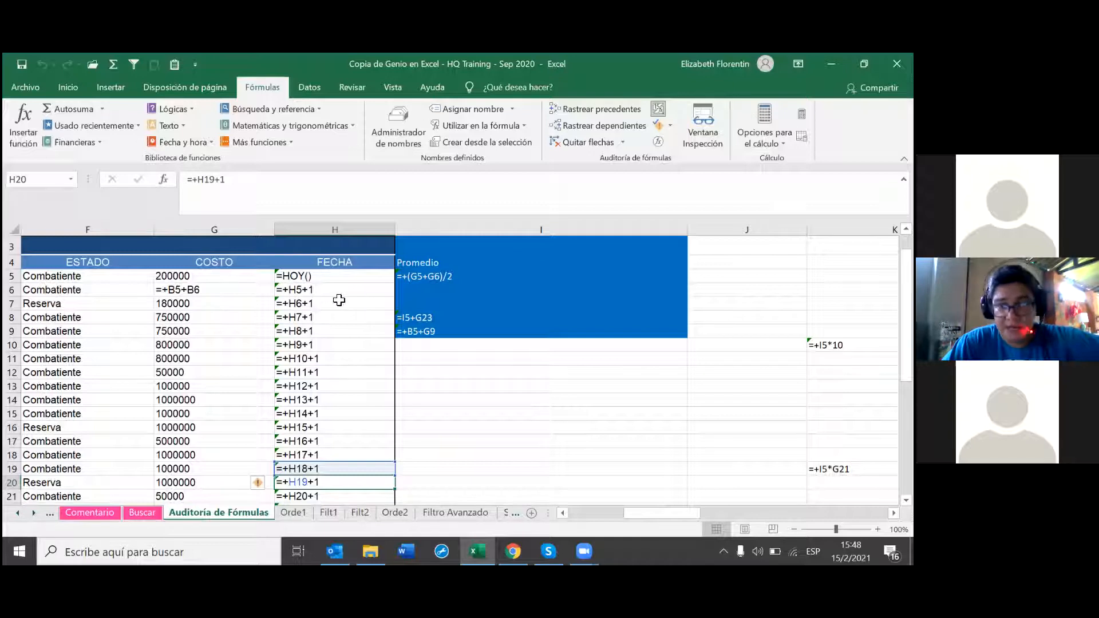
double_click(429, 277)
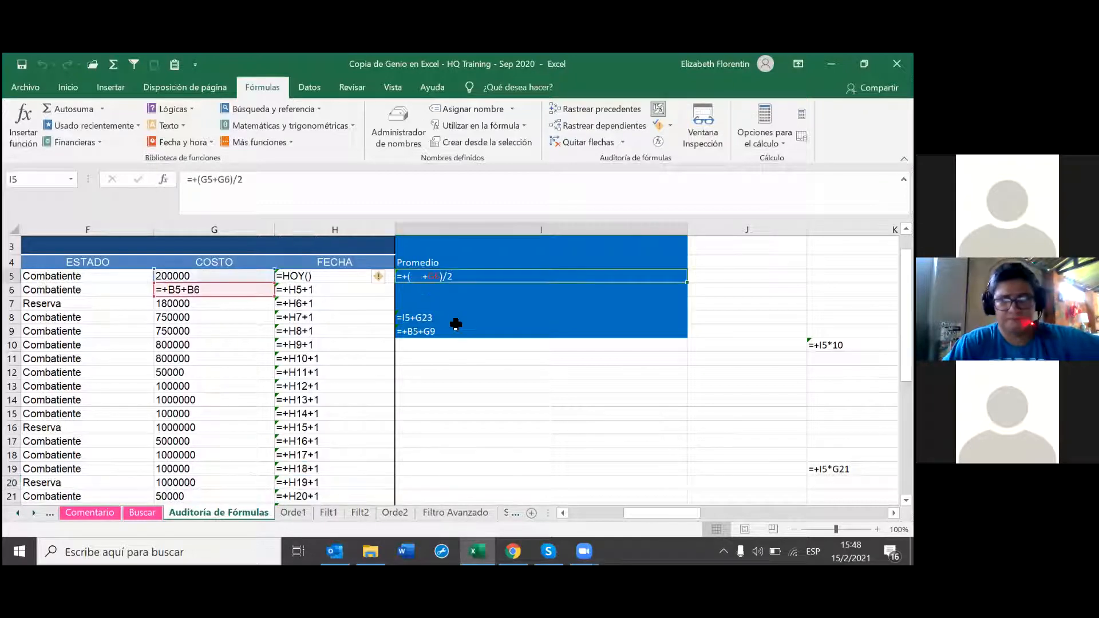
left_click(455, 325)
double_click(456, 324)
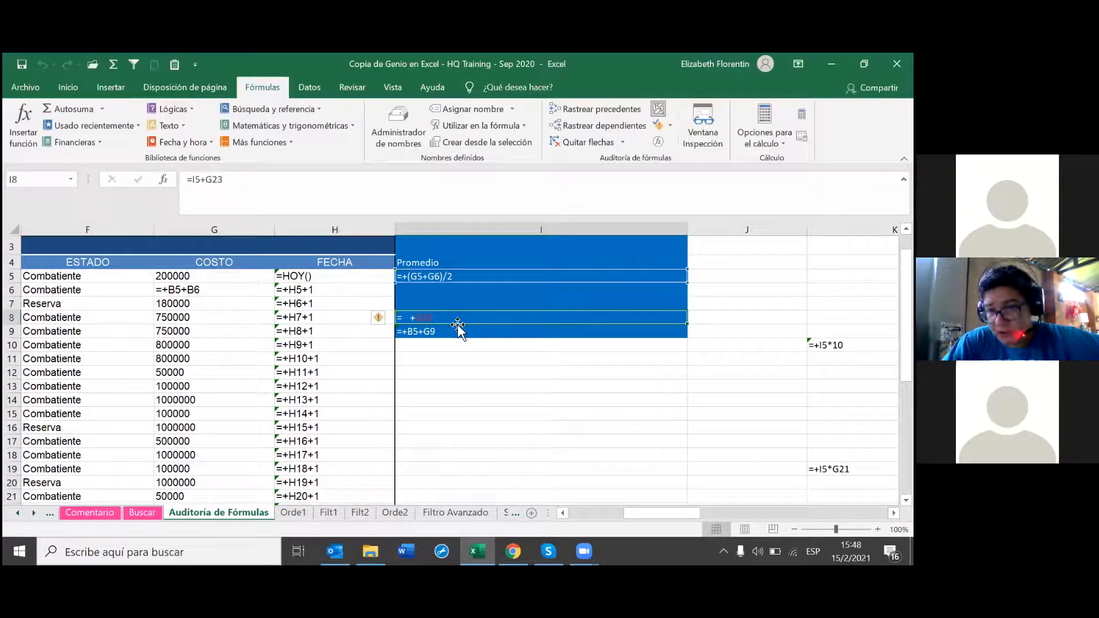
key("Down")
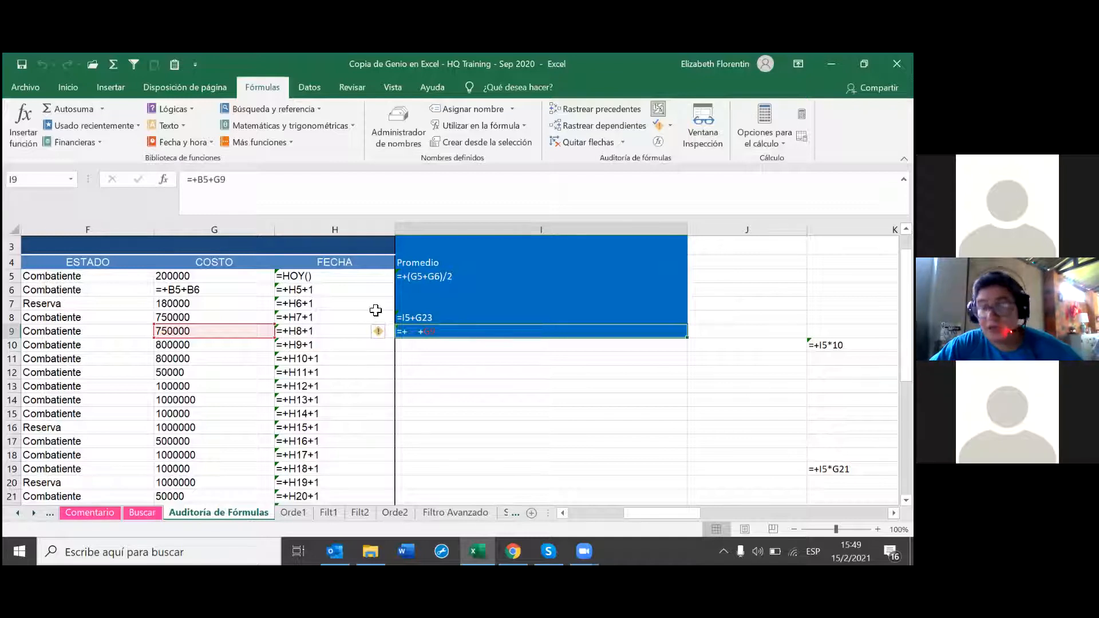
left_click(234, 331)
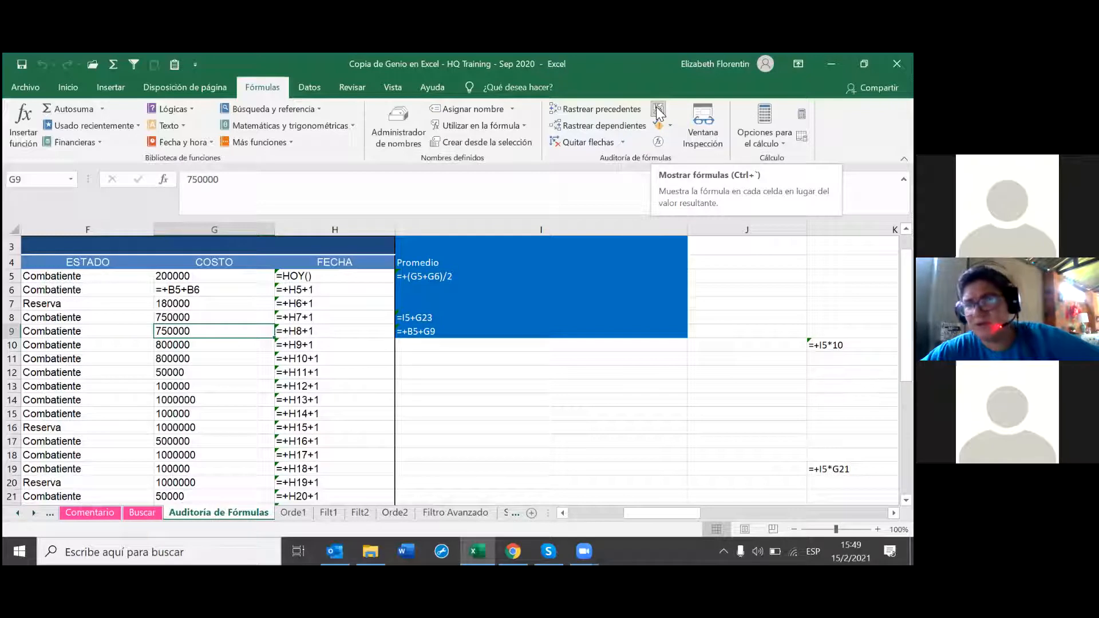
Step: Turn off Mostrar fórmulas so cells show results like 600.000 in I5 and 1.250.000 in I9
left_click(619, 100)
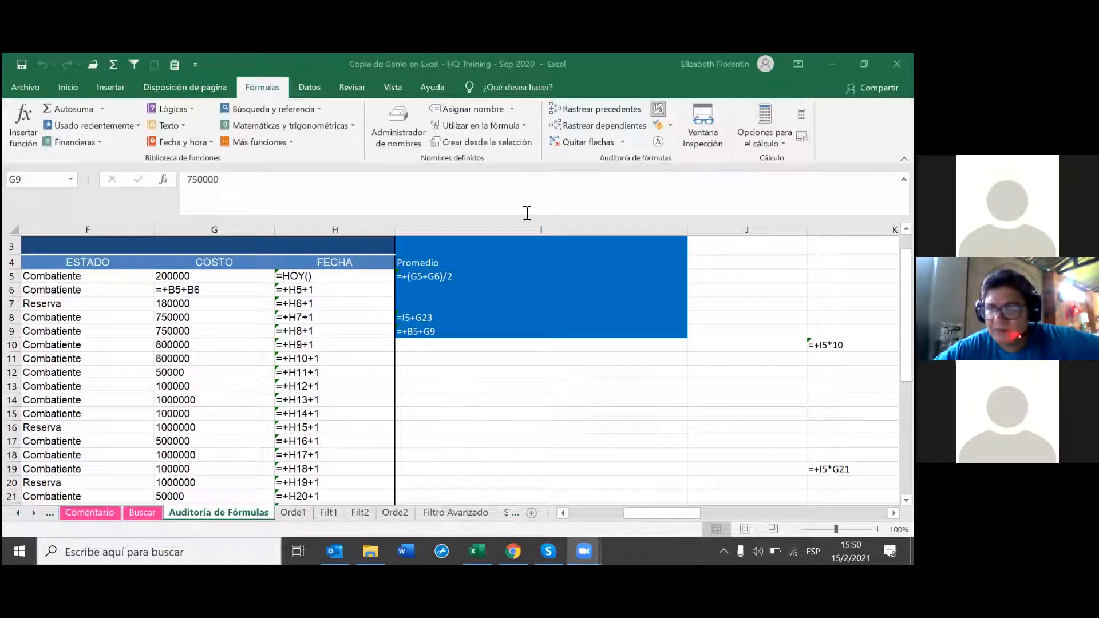
left_click(659, 112)
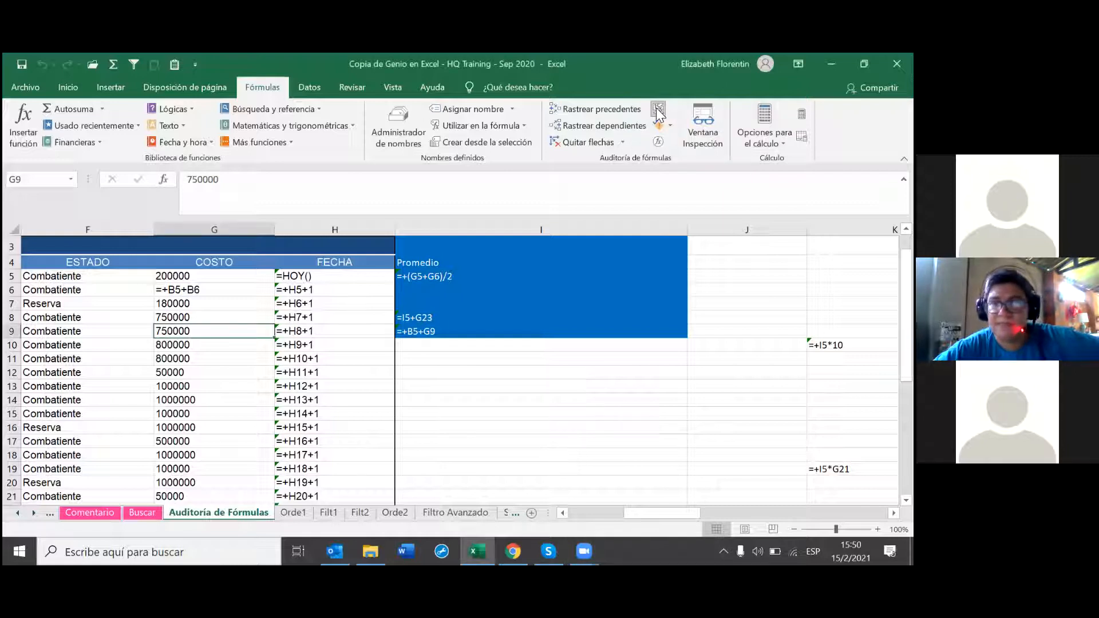
left_click(658, 109)
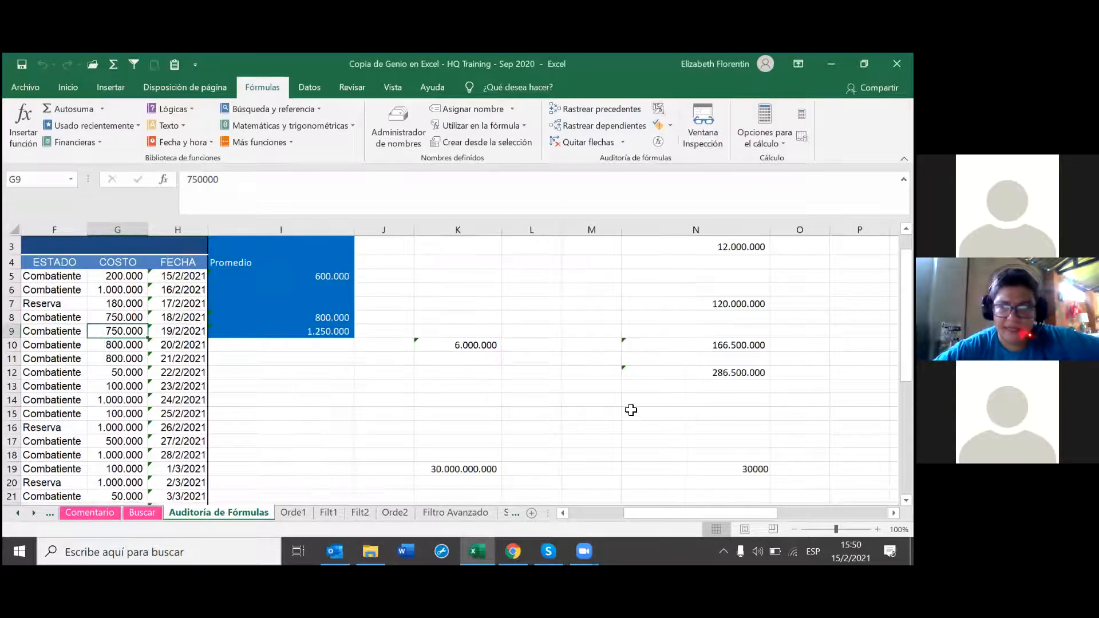
left_click(629, 409)
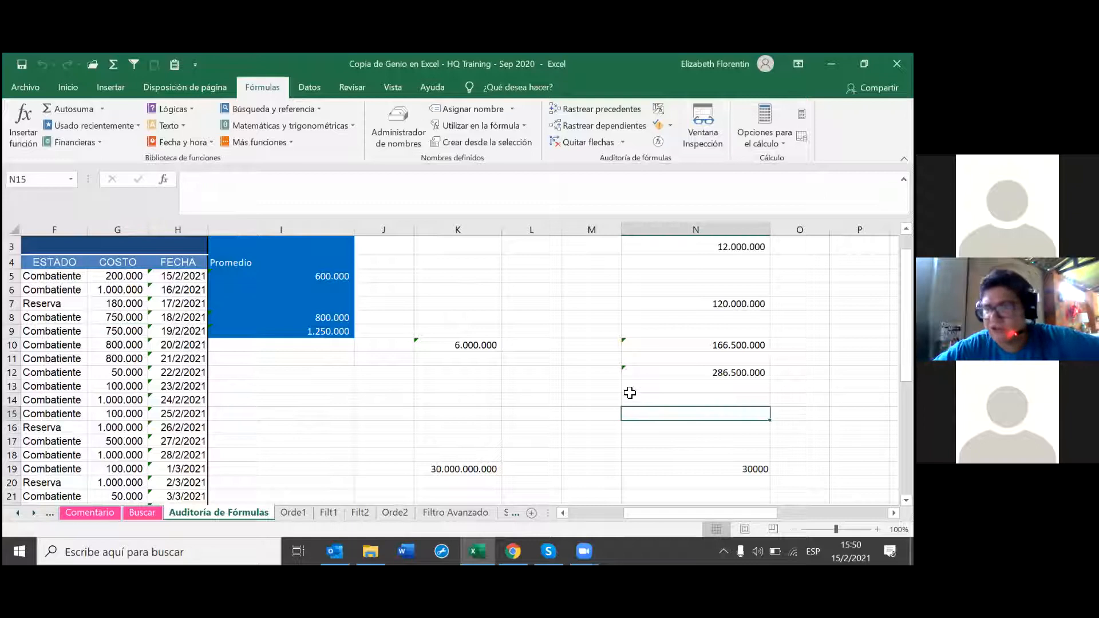
scroll(629, 395, "up", 1)
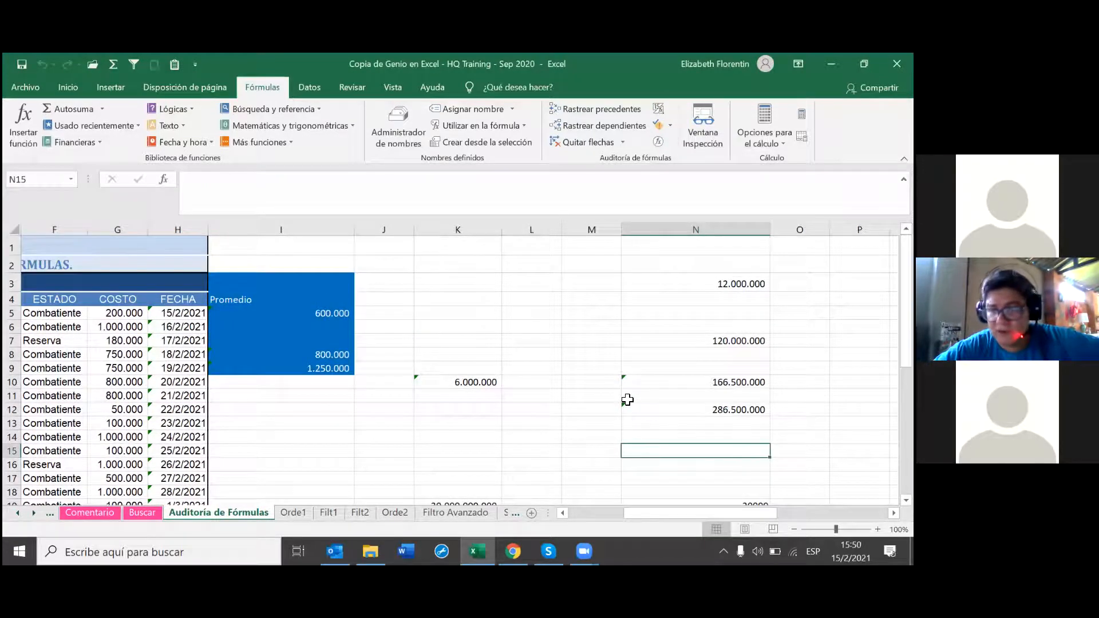
left_click(420, 380)
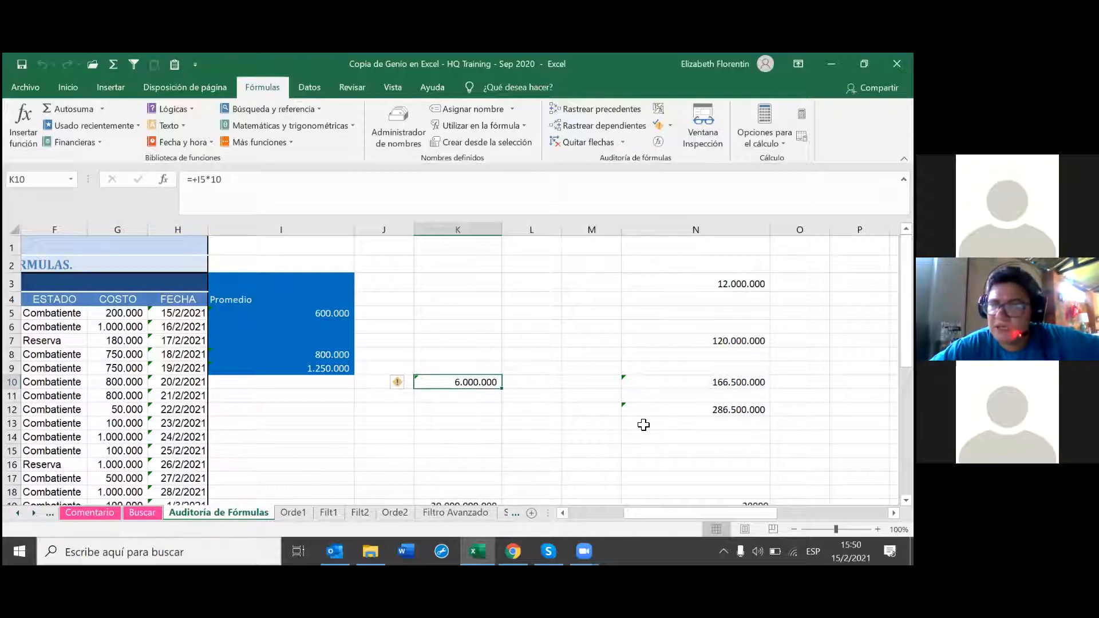
double_click(479, 382)
key("Return")
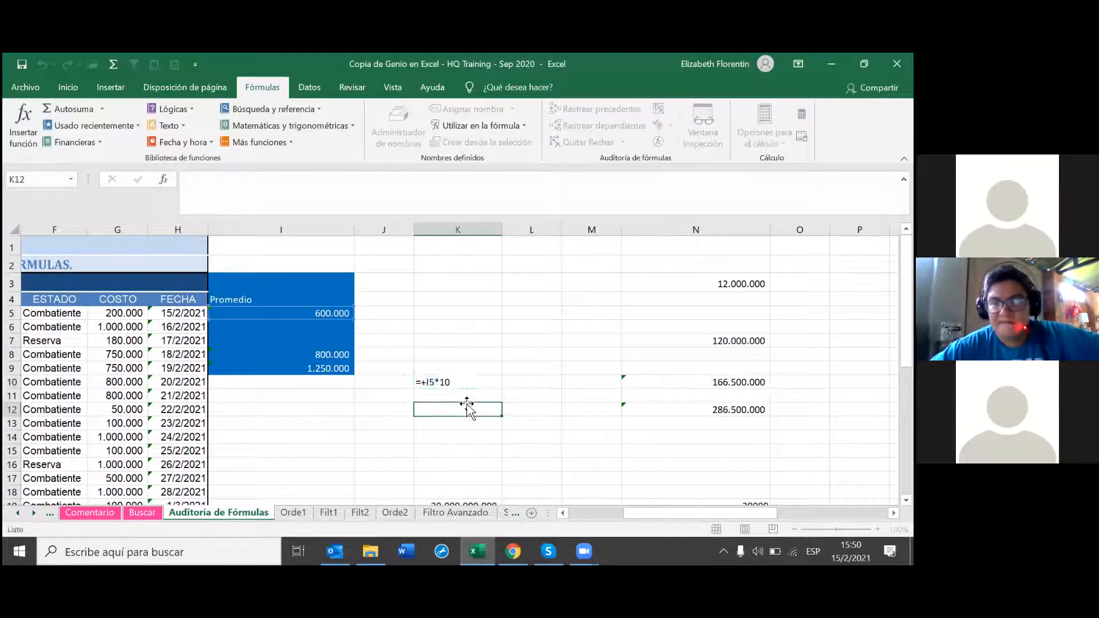
left_click(494, 384)
double_click(495, 384)
key("Return")
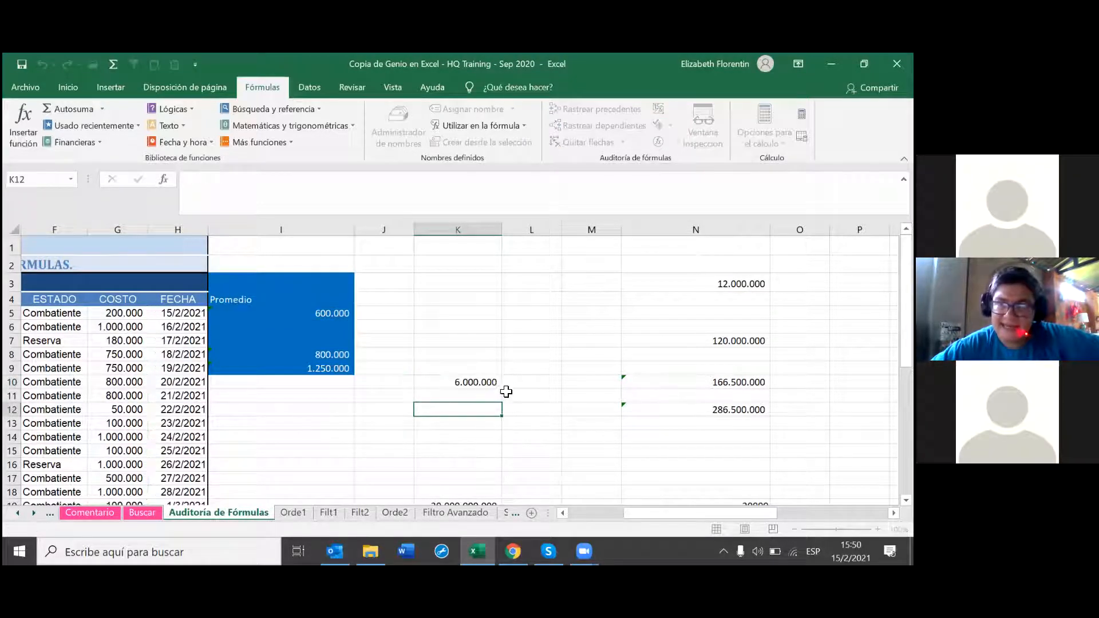
left_click(510, 380)
left_click(569, 364)
left_click(466, 384)
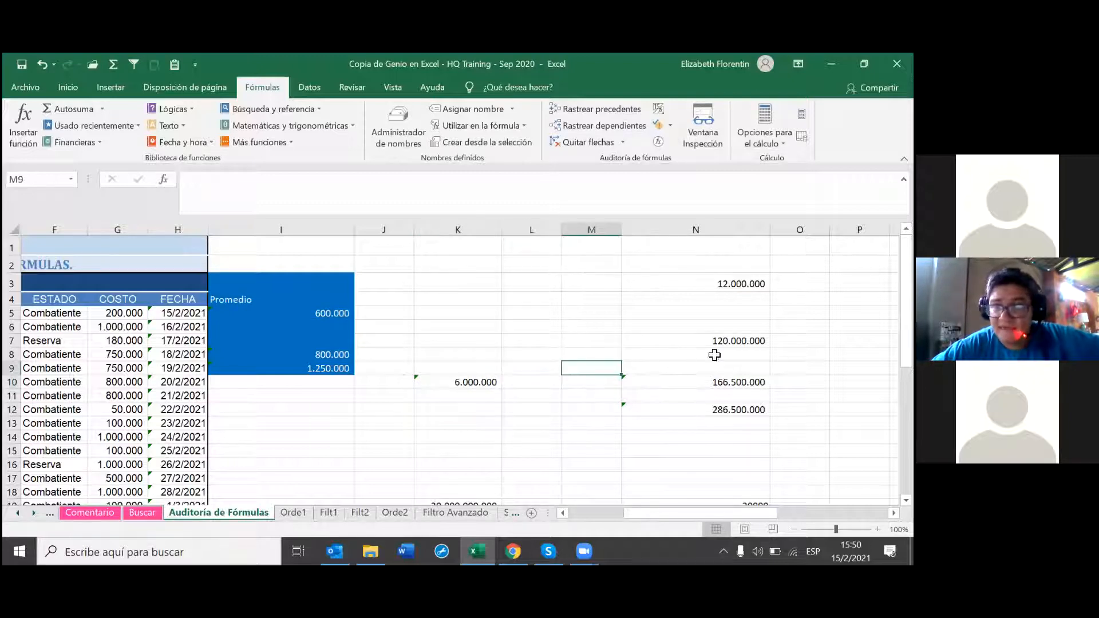
left_click(670, 125)
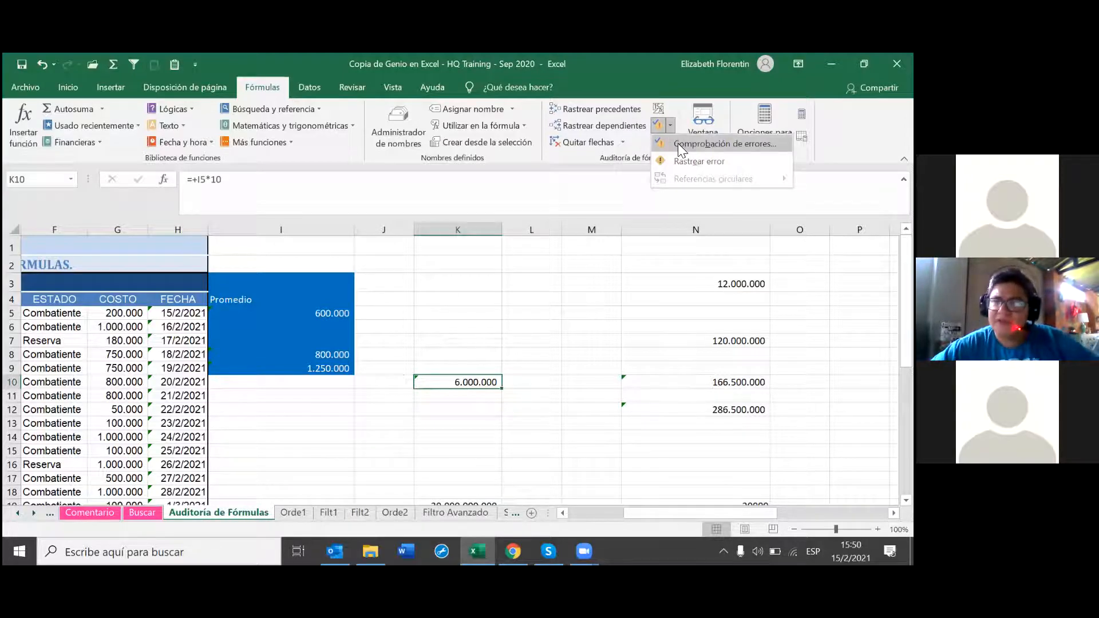
left_click(678, 143)
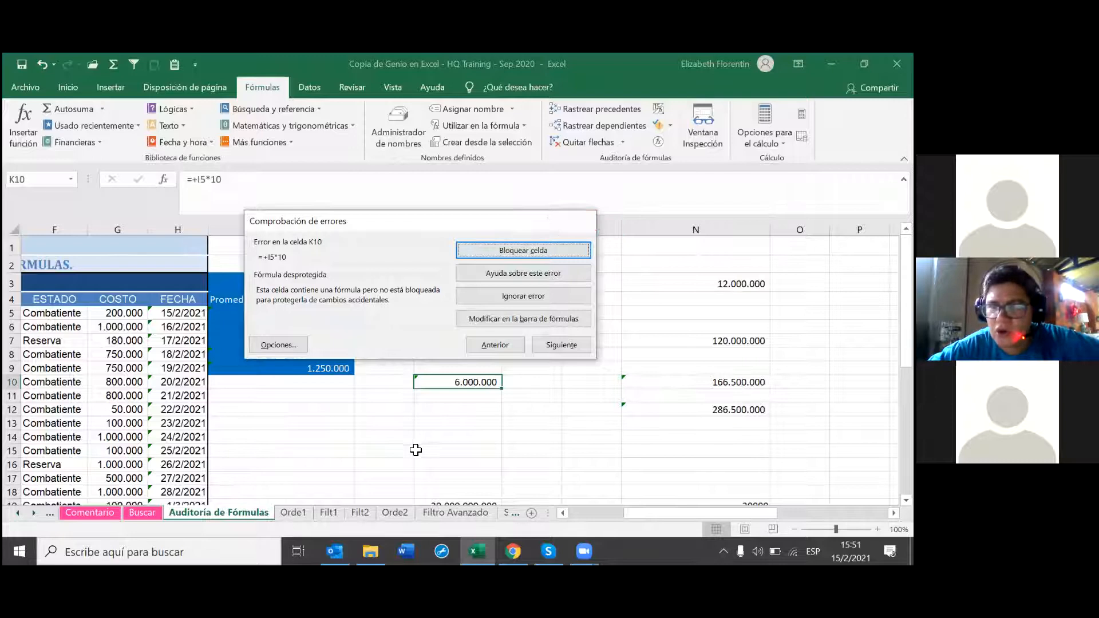
key("Escape")
scroll(211, 437, "down", 1)
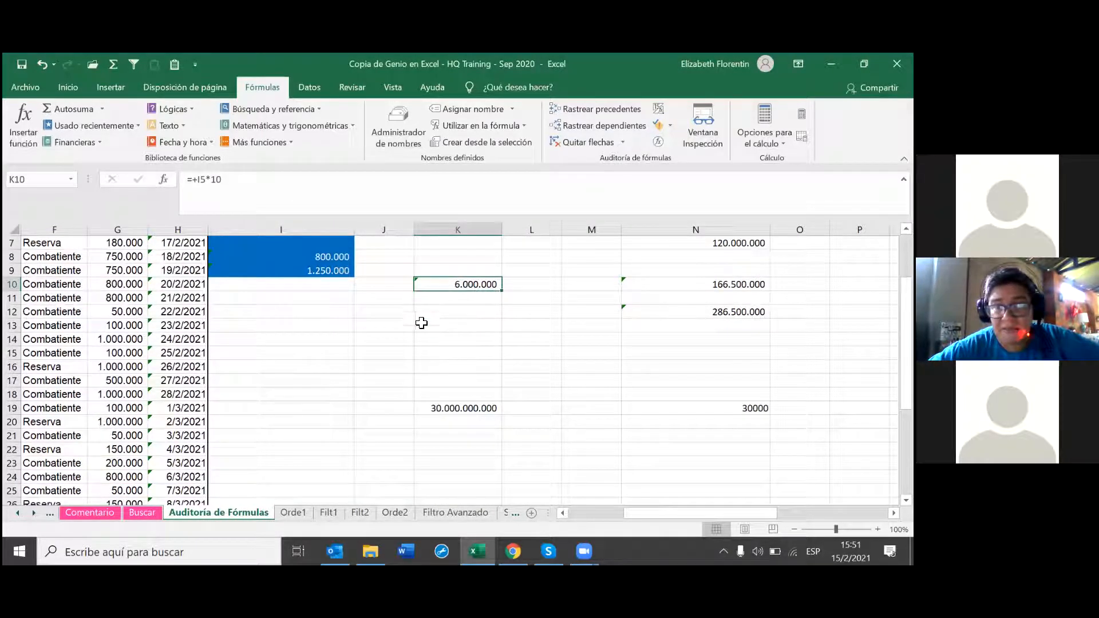
scroll(430, 379, "up", 2)
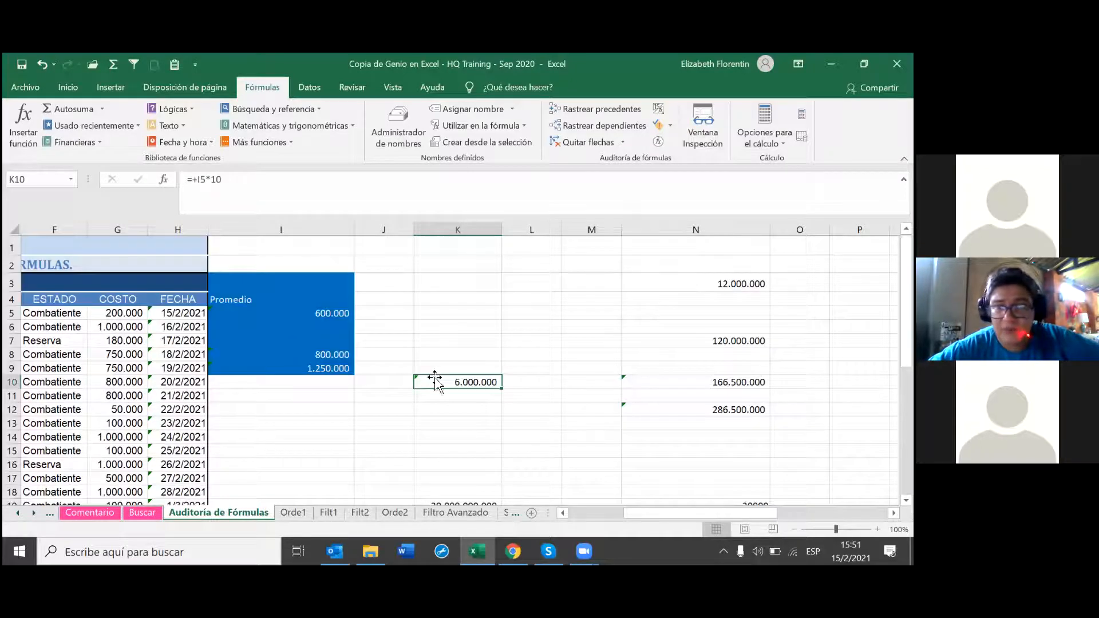
scroll(435, 377, "down", 1)
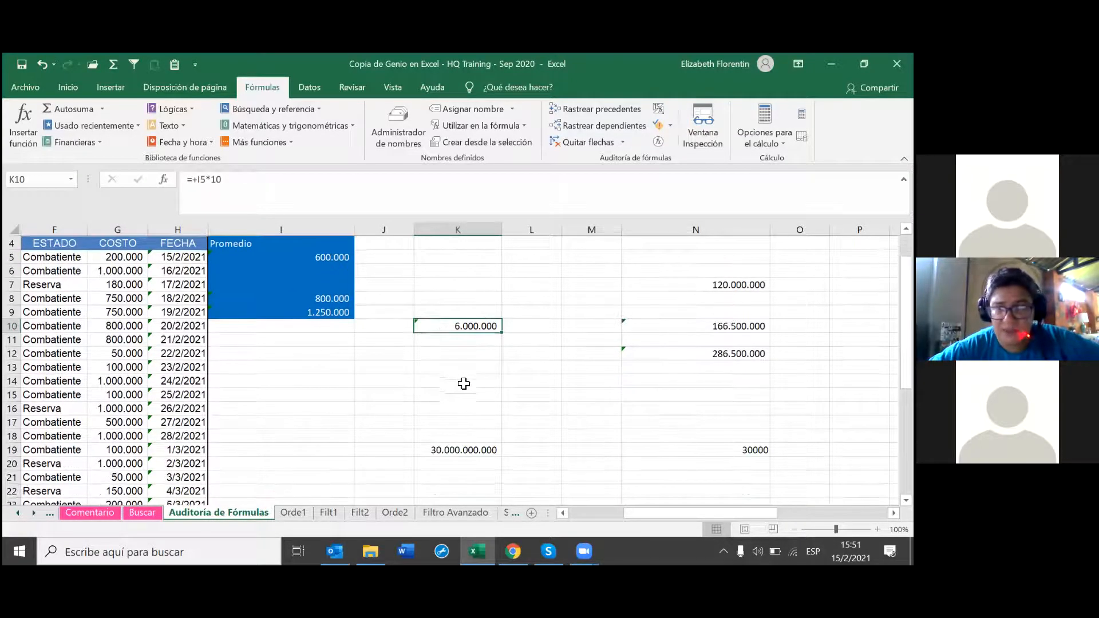
key("Return")
key("Up")
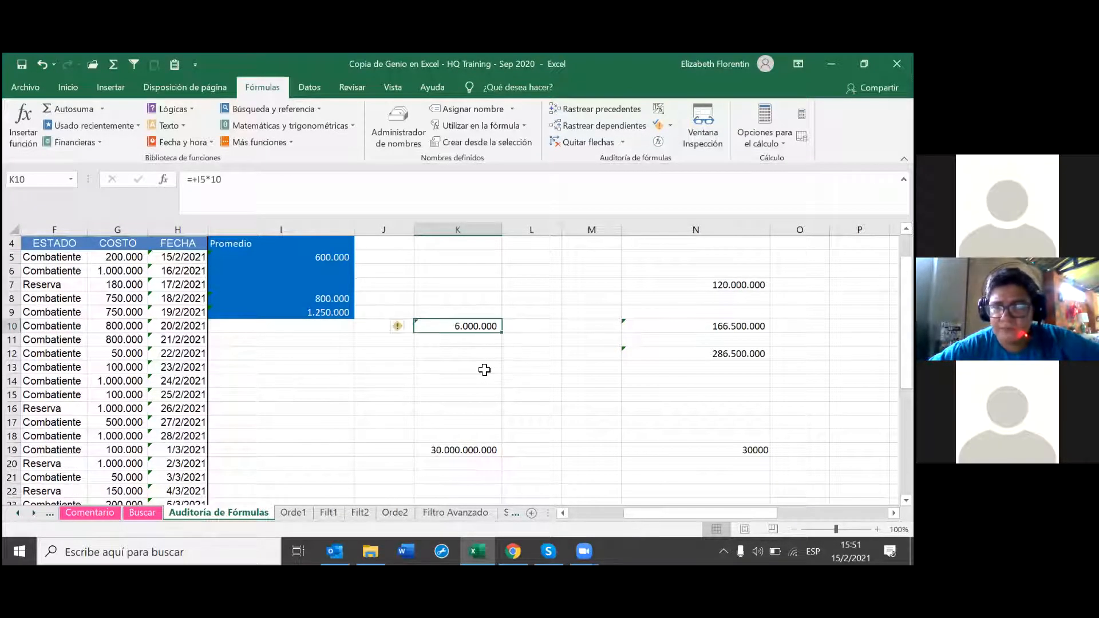
left_click(397, 331)
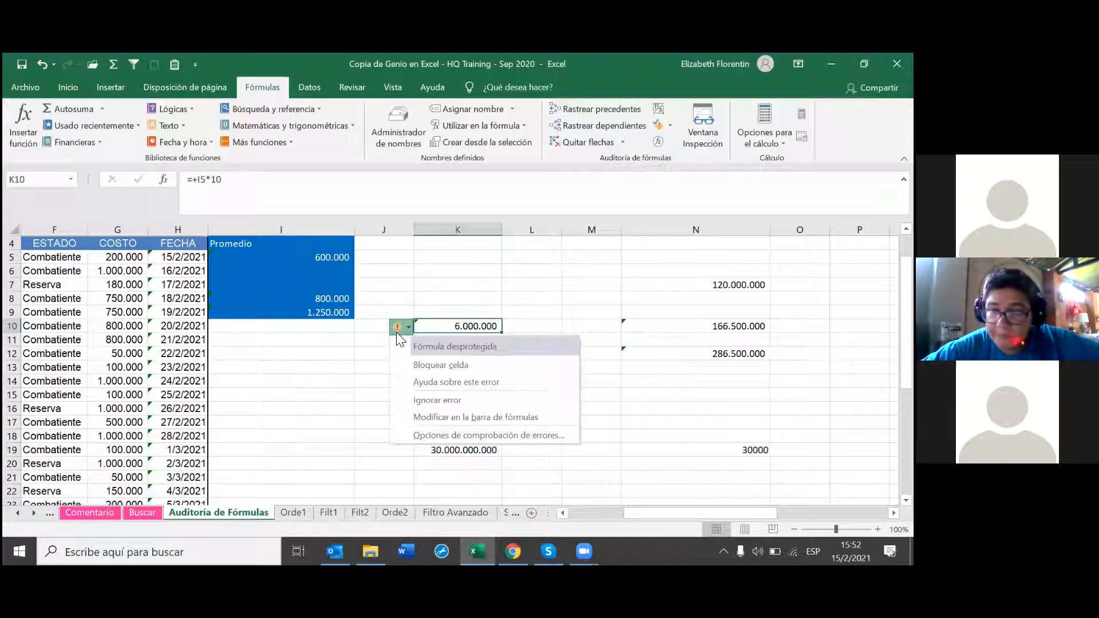
left_click(503, 117)
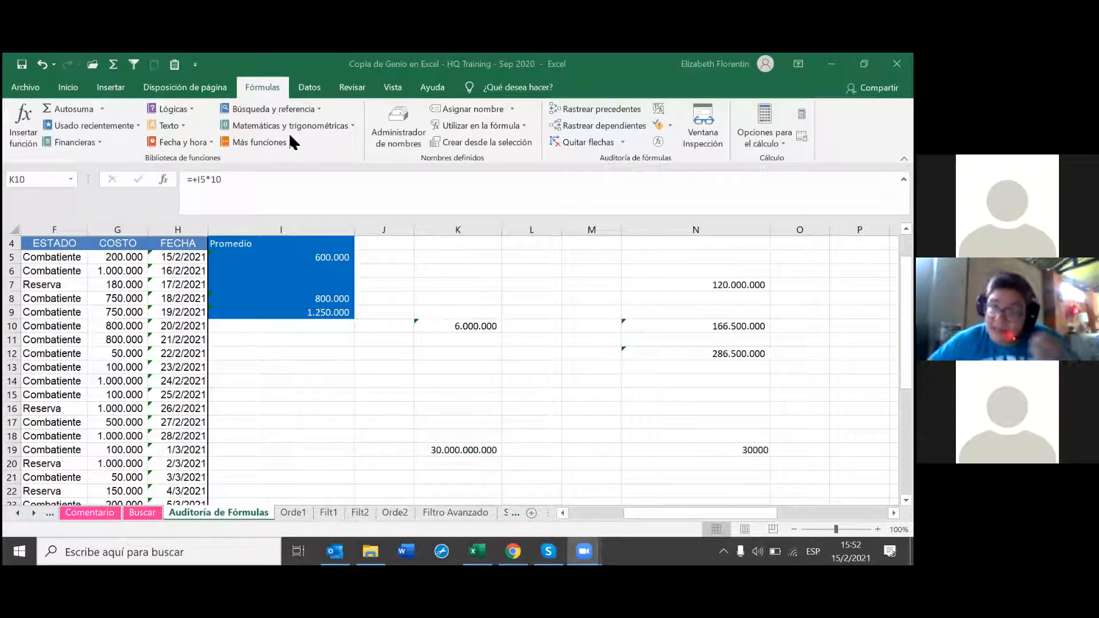
left_click(496, 366)
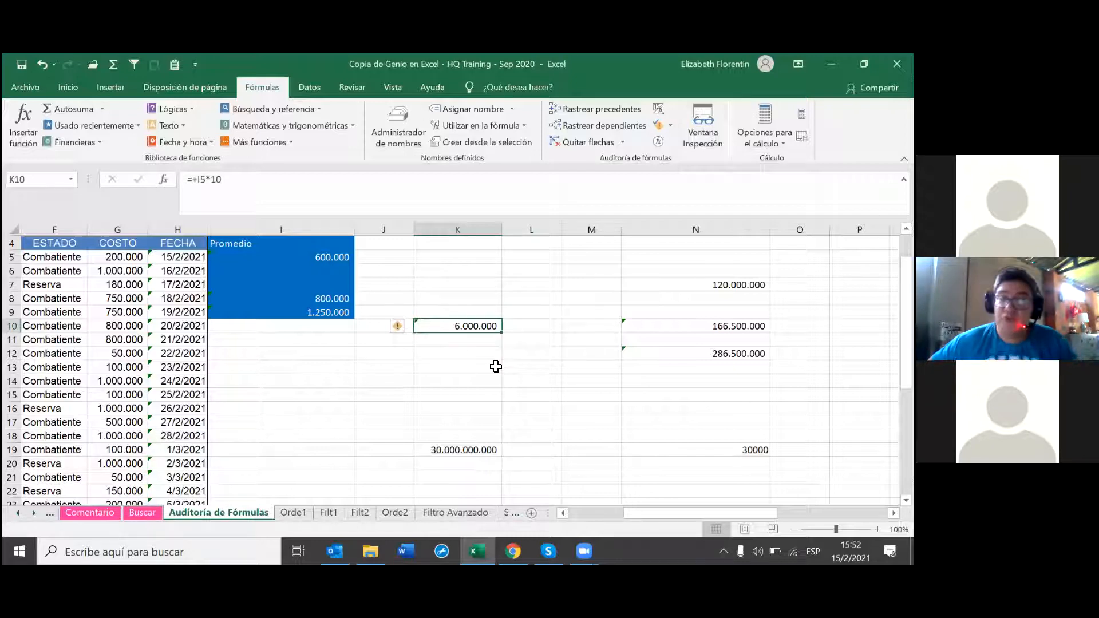
Step: Choose Bloquear celda from K10's error smart tag to clear the unprotected-formula warning
left_click(398, 326)
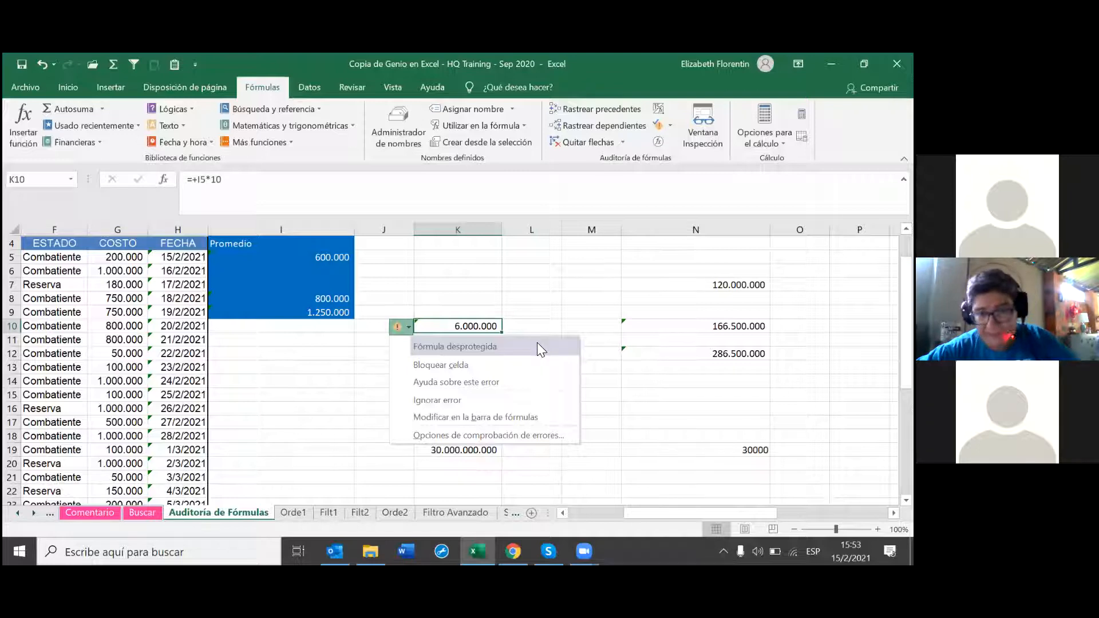
left_click(608, 379)
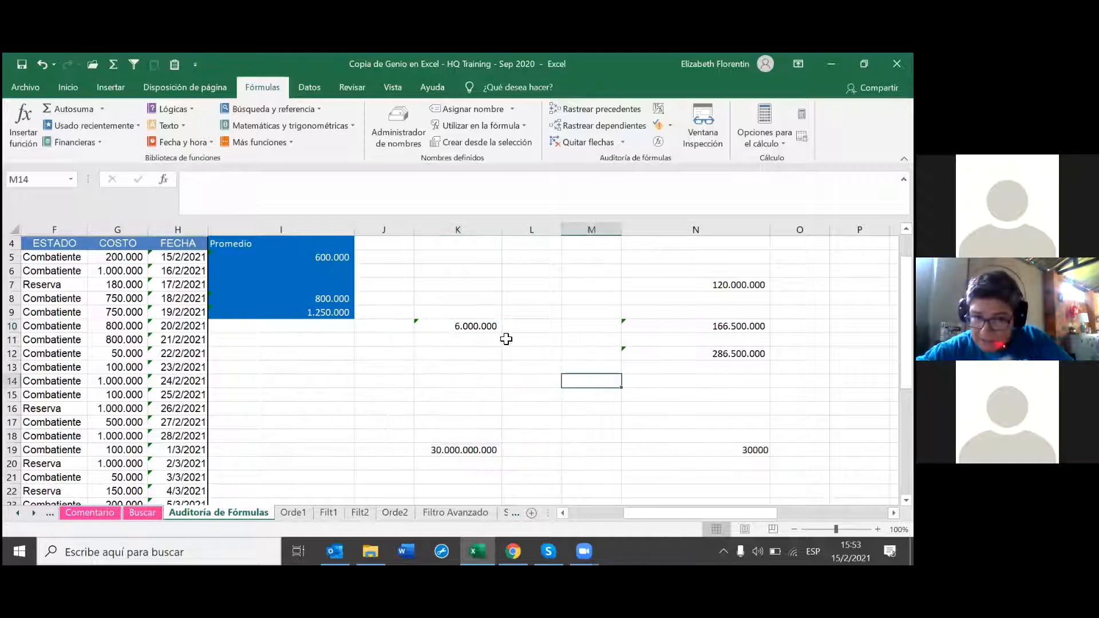
left_click(452, 325)
left_click(401, 326)
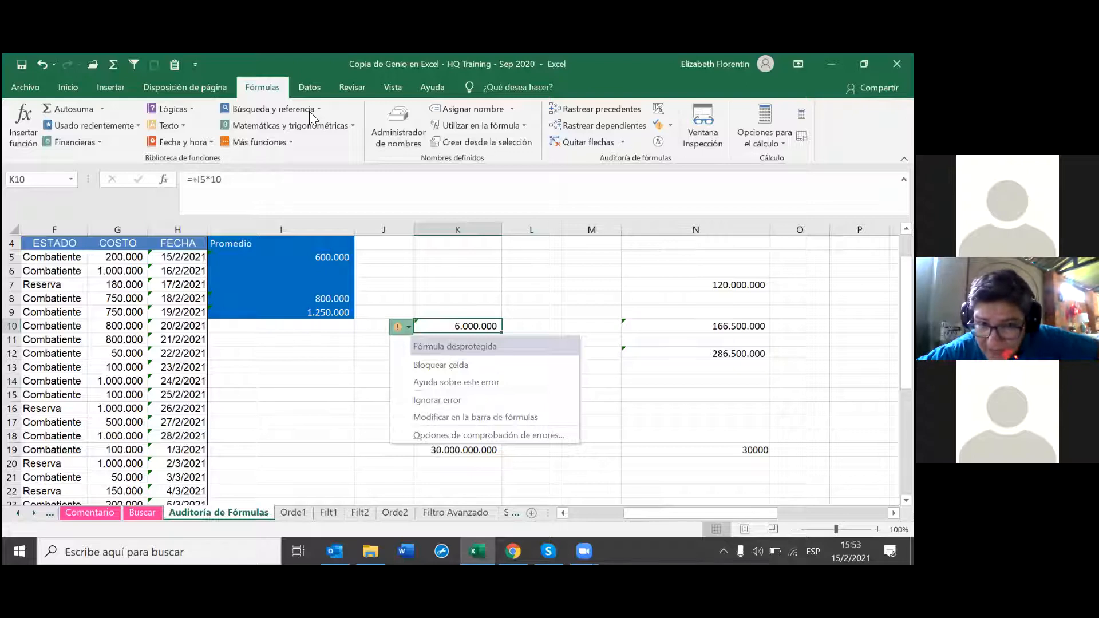
left_click(464, 376)
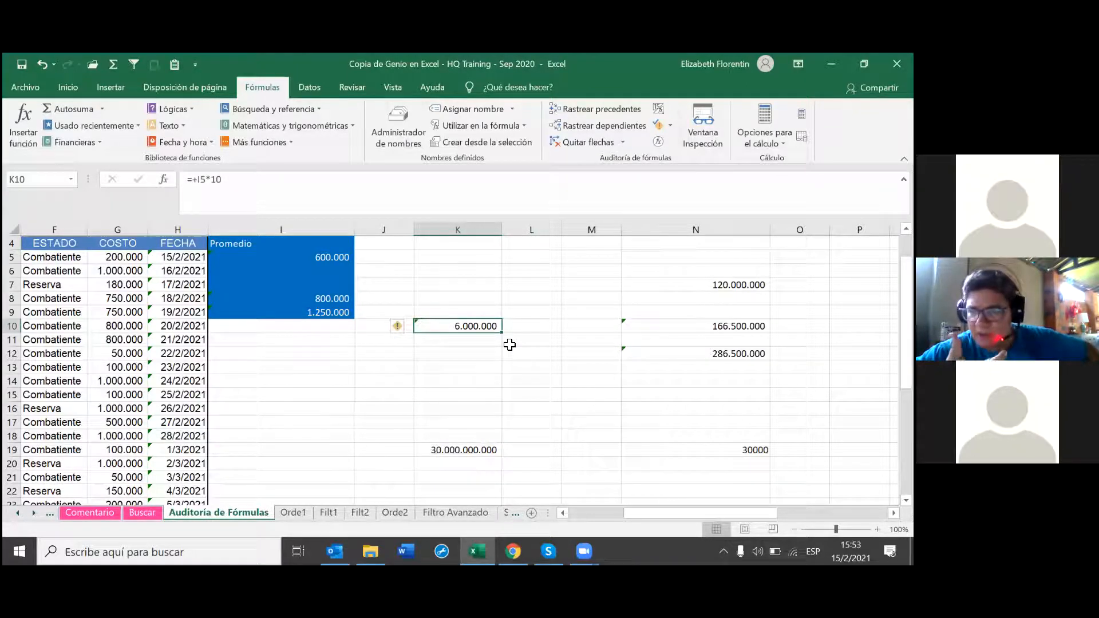
left_click(402, 327)
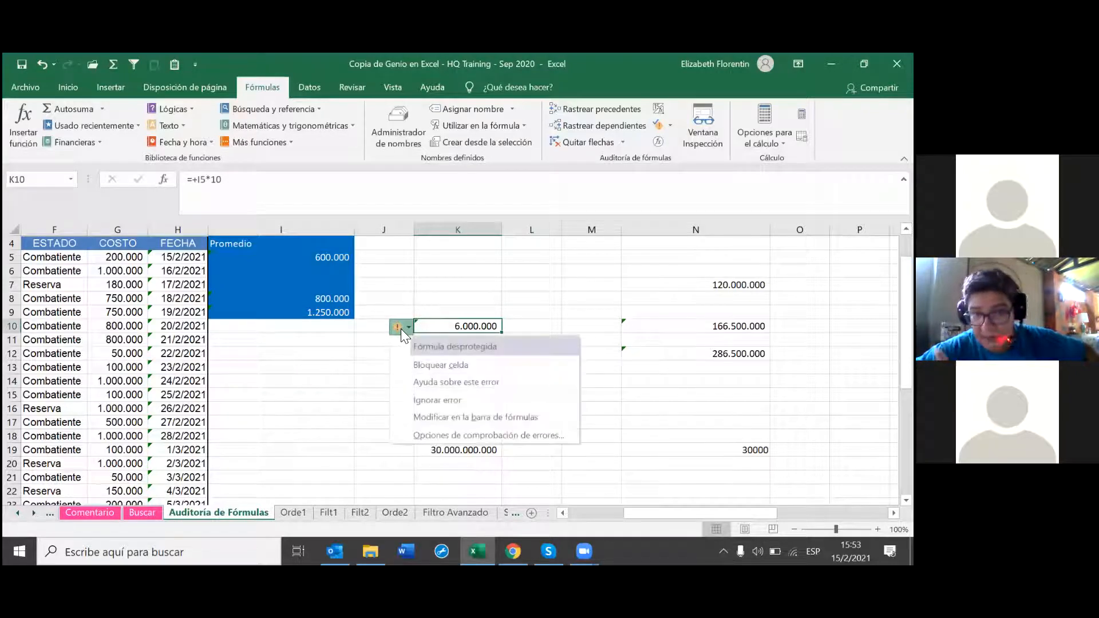
left_click(452, 365)
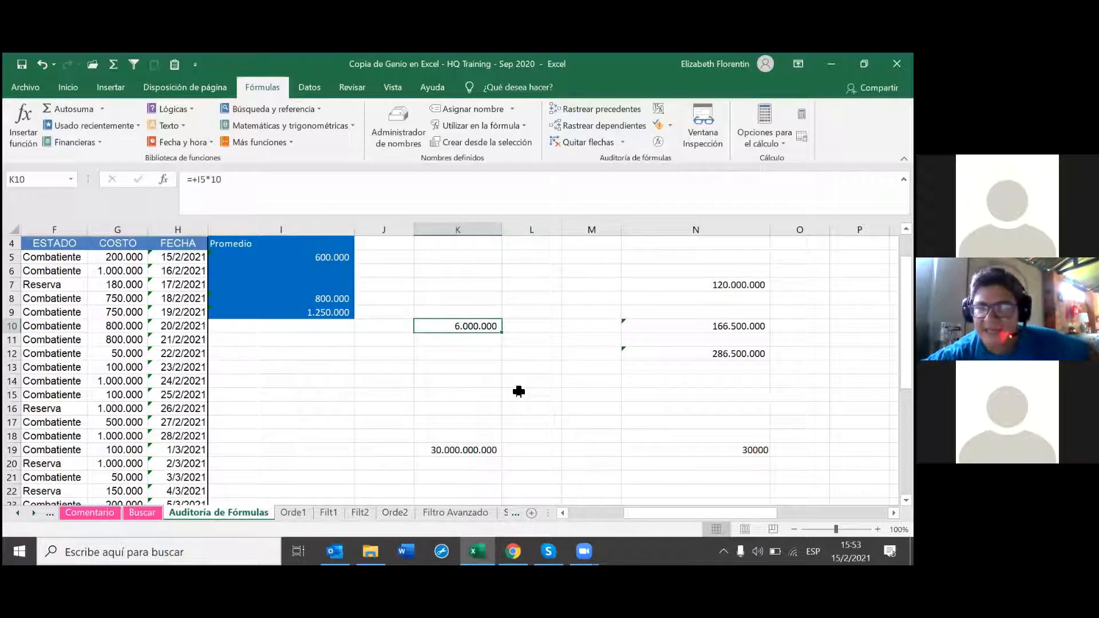
left_click(482, 351)
left_click(488, 330)
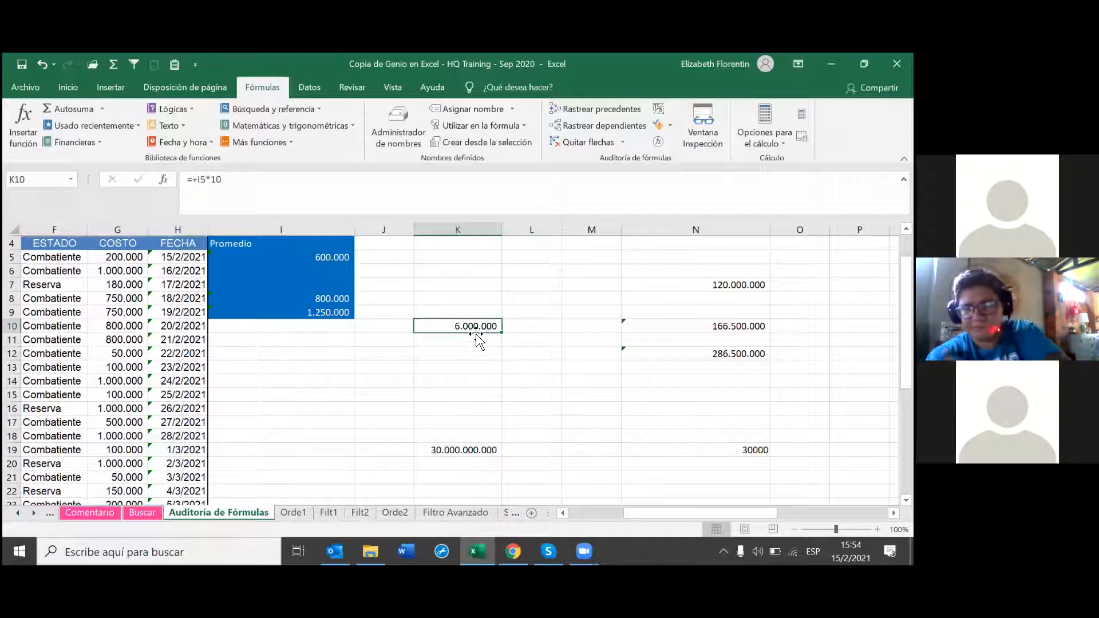
key("BackSpace")
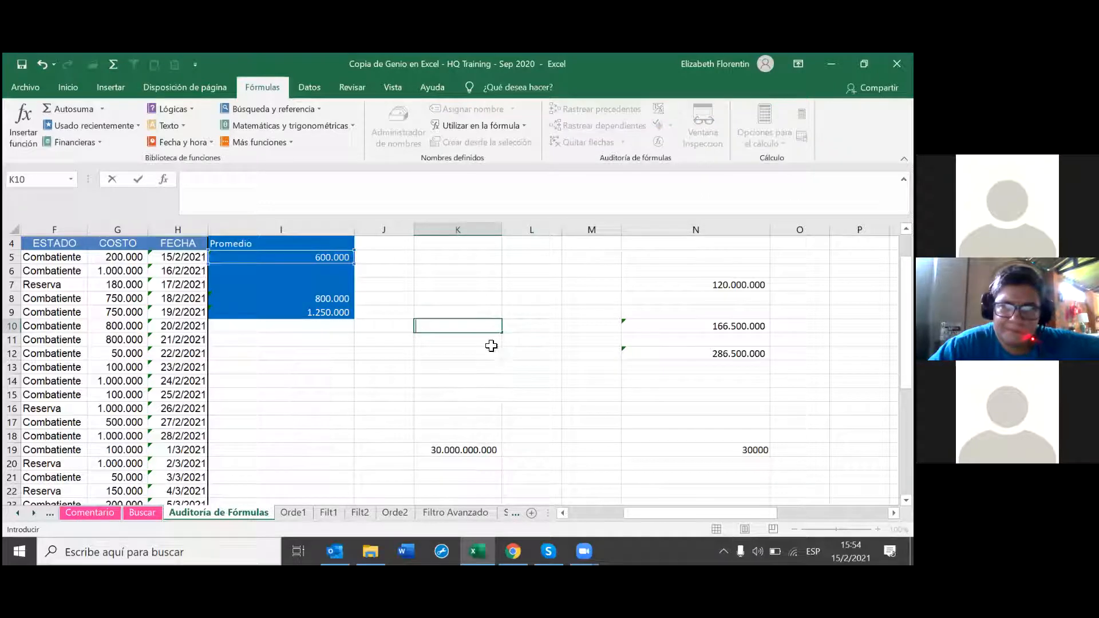
key("Return")
left_click(495, 329)
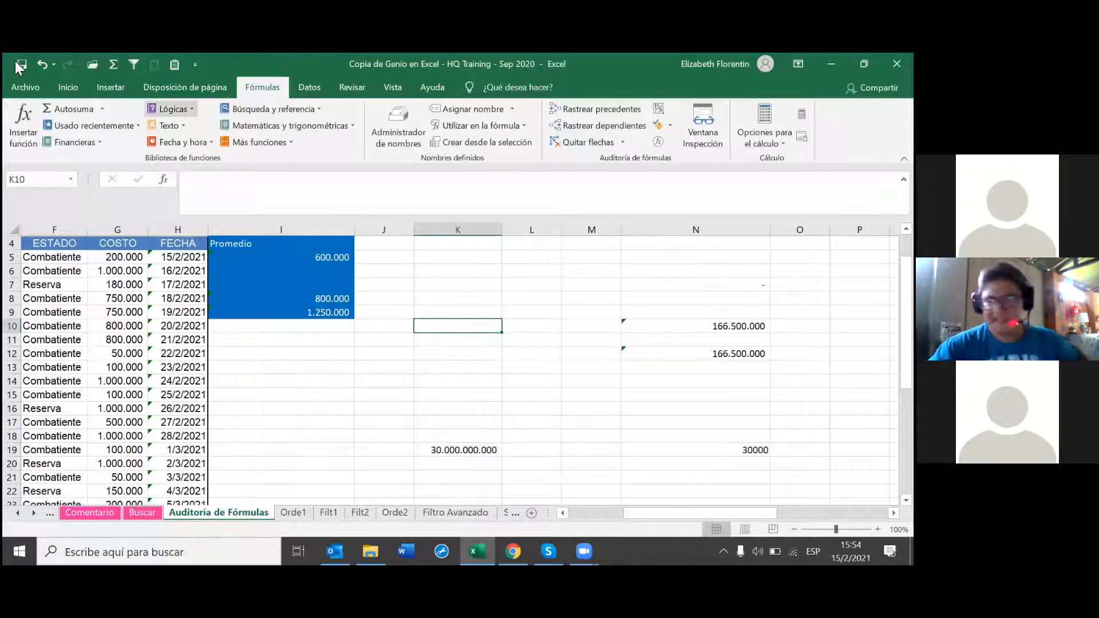
left_click(39, 66)
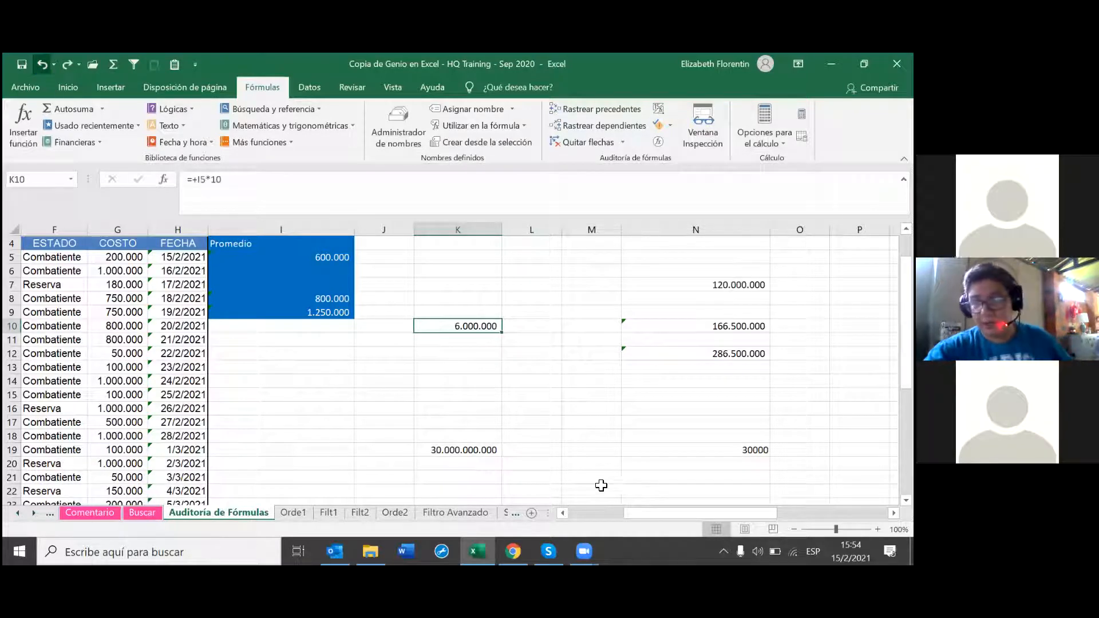
left_click(480, 338)
left_click(476, 325)
key("Return")
left_click(479, 324)
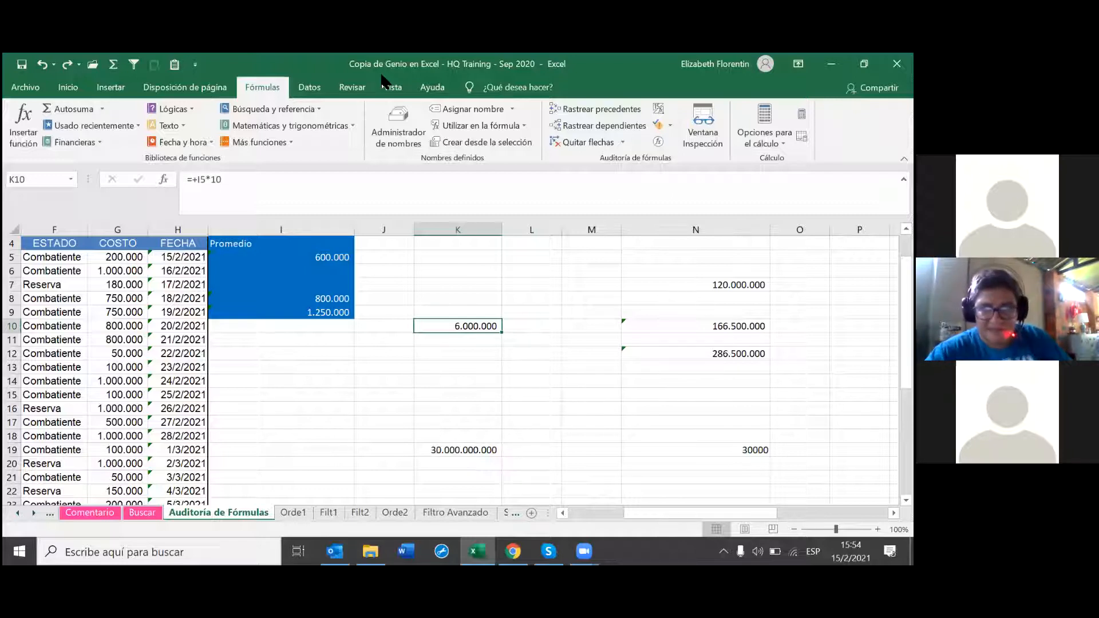
left_click(387, 418)
left_click(465, 328)
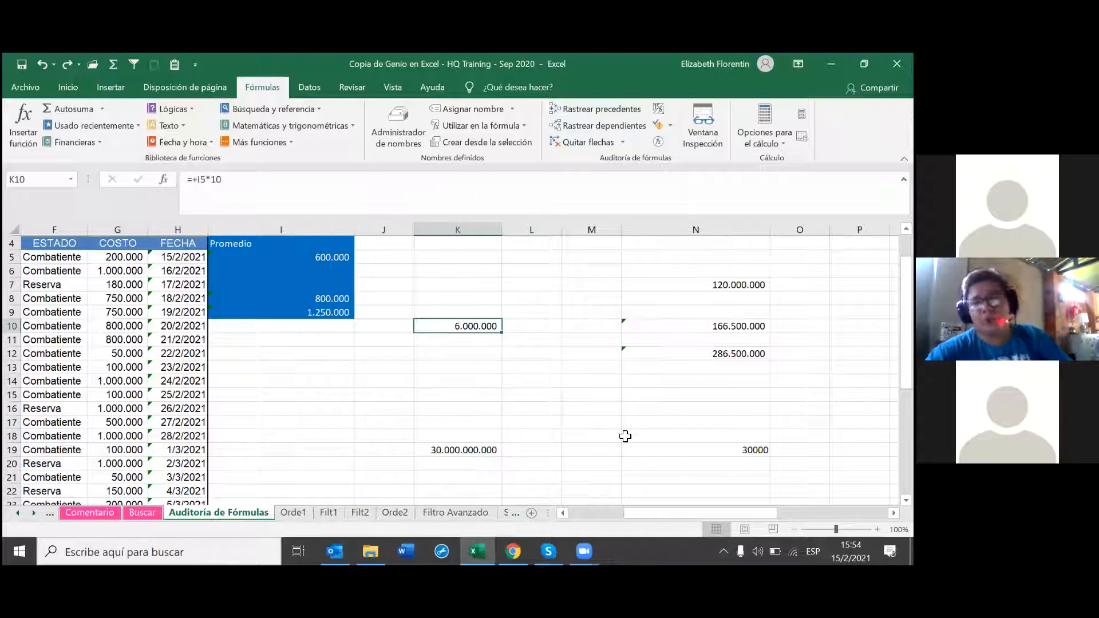
Step: Protect the sheet from the Revisar tab with a password, allowing selection of locked and unlocked cells
left_click(355, 89)
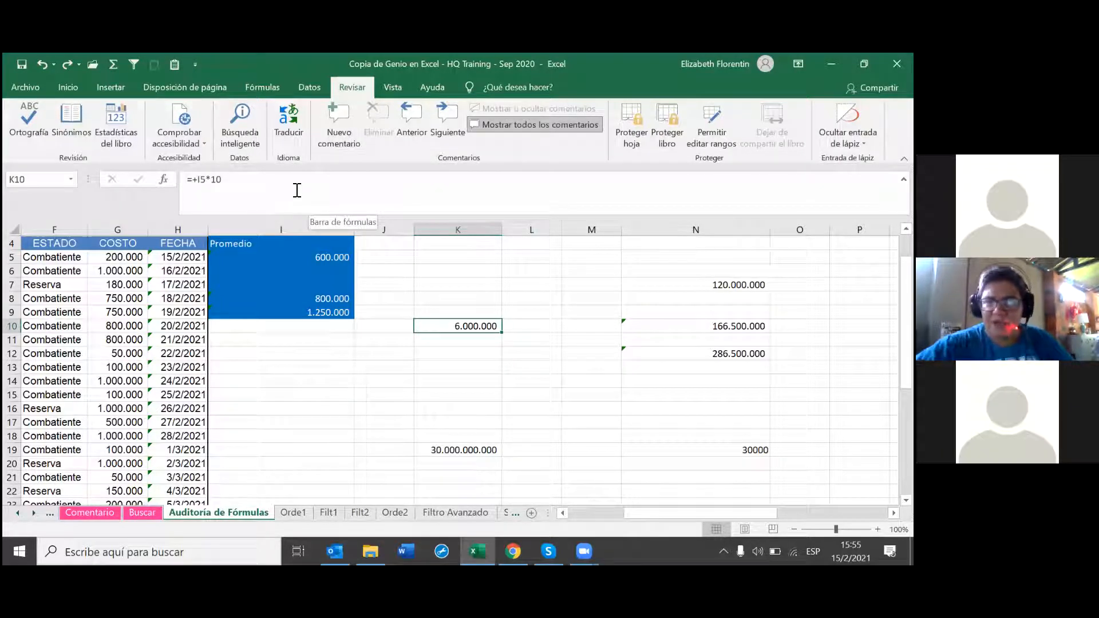
left_click(638, 138)
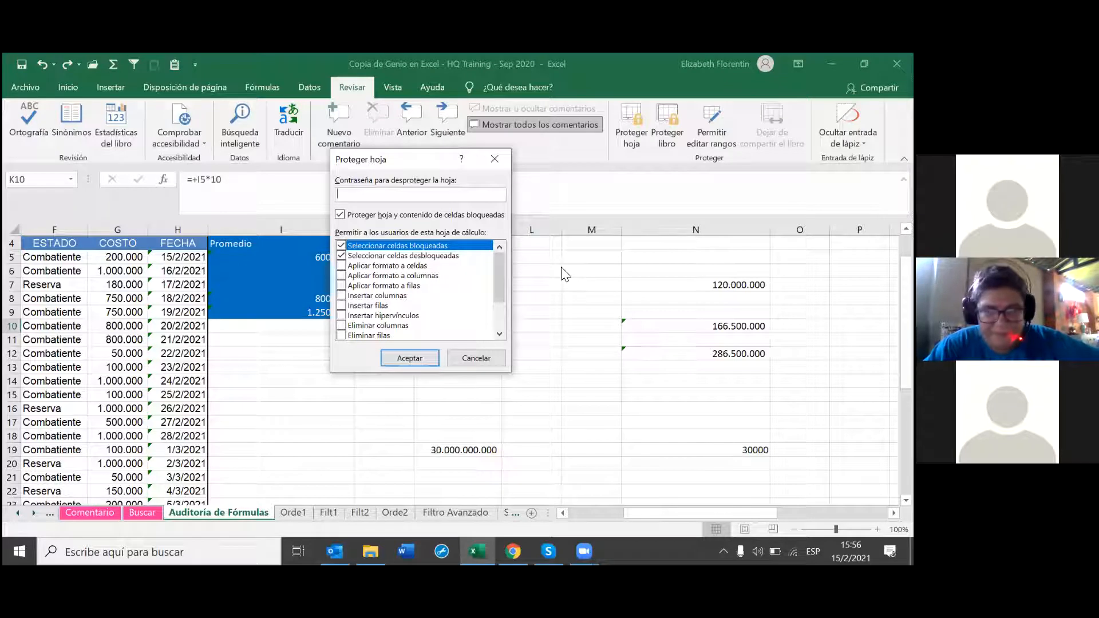
type("123")
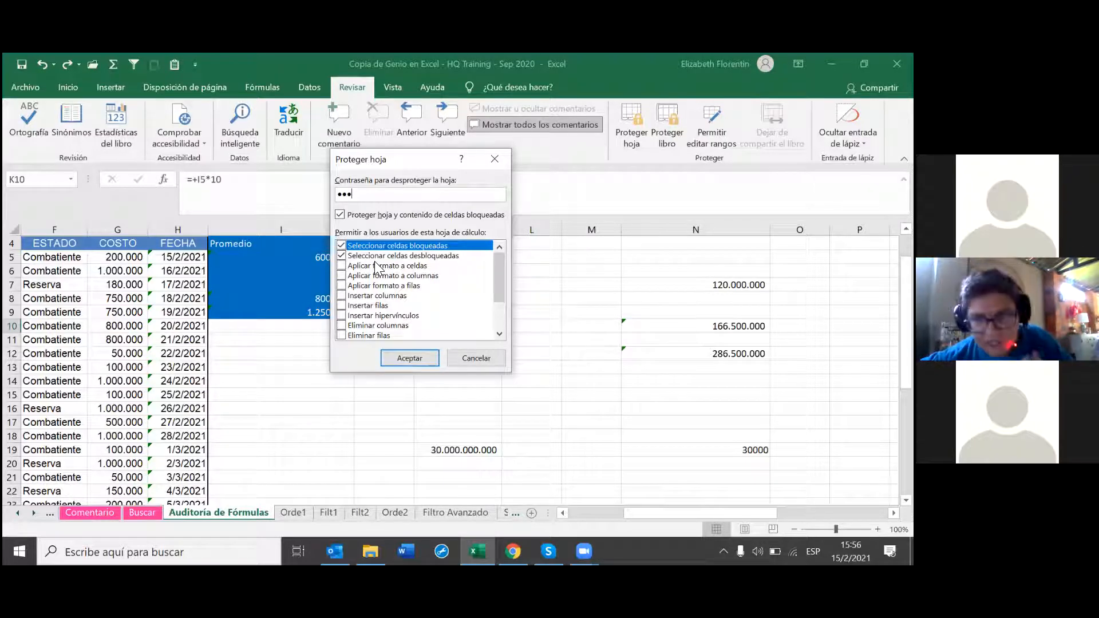
left_click(399, 354)
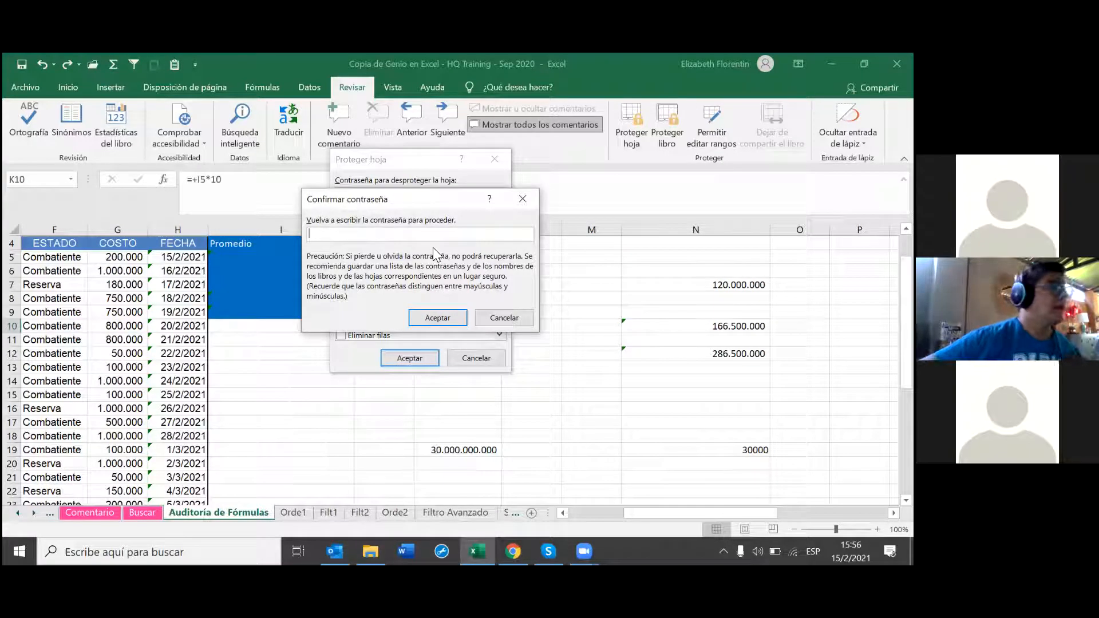
Step: Re-enter the sheet password to confirm protection, then check cells K15 and K10
type("123")
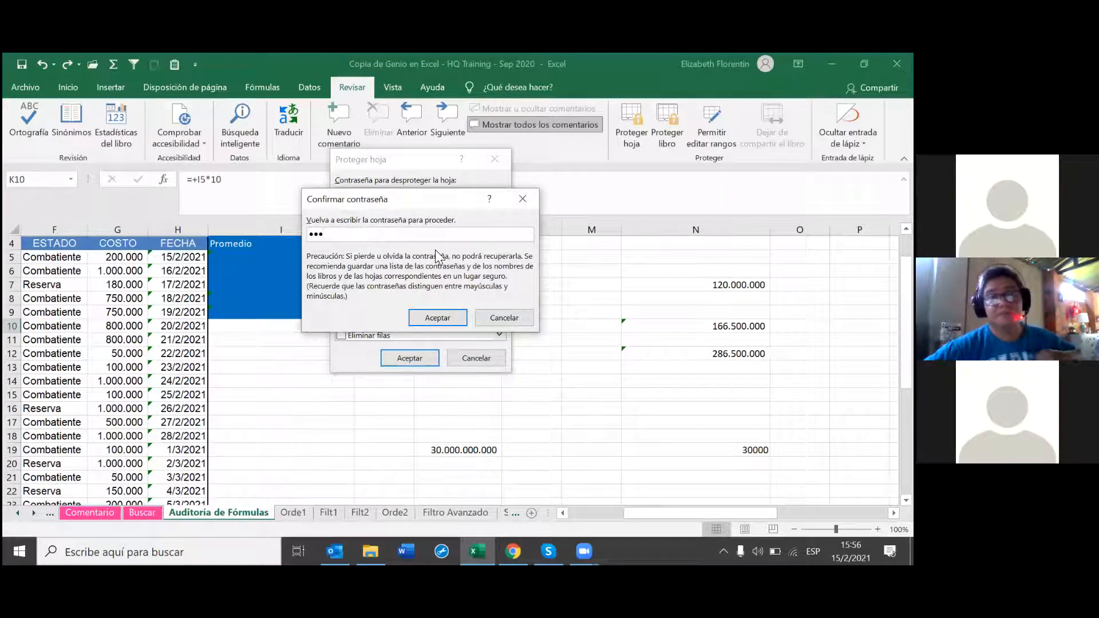
left_click(439, 318)
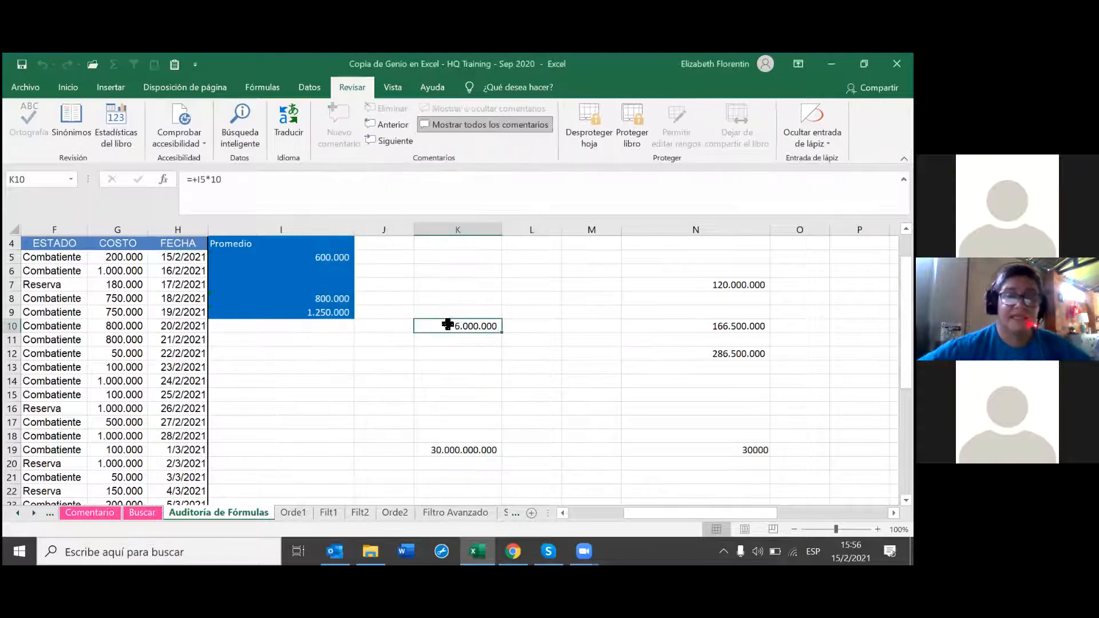
left_click(499, 394)
left_click(490, 327)
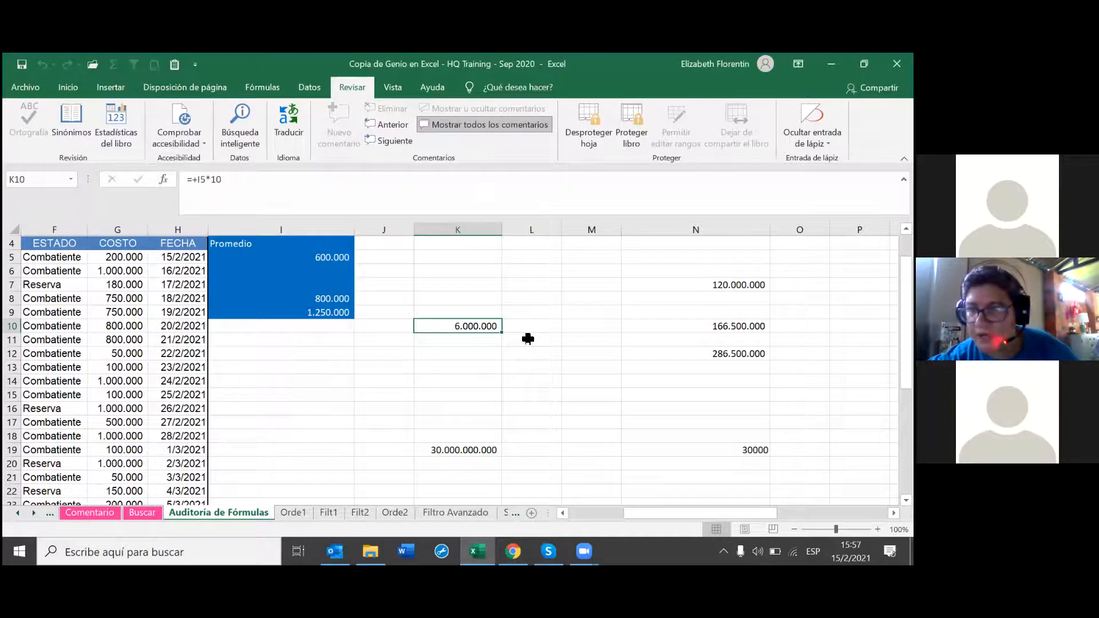
double_click(527, 339)
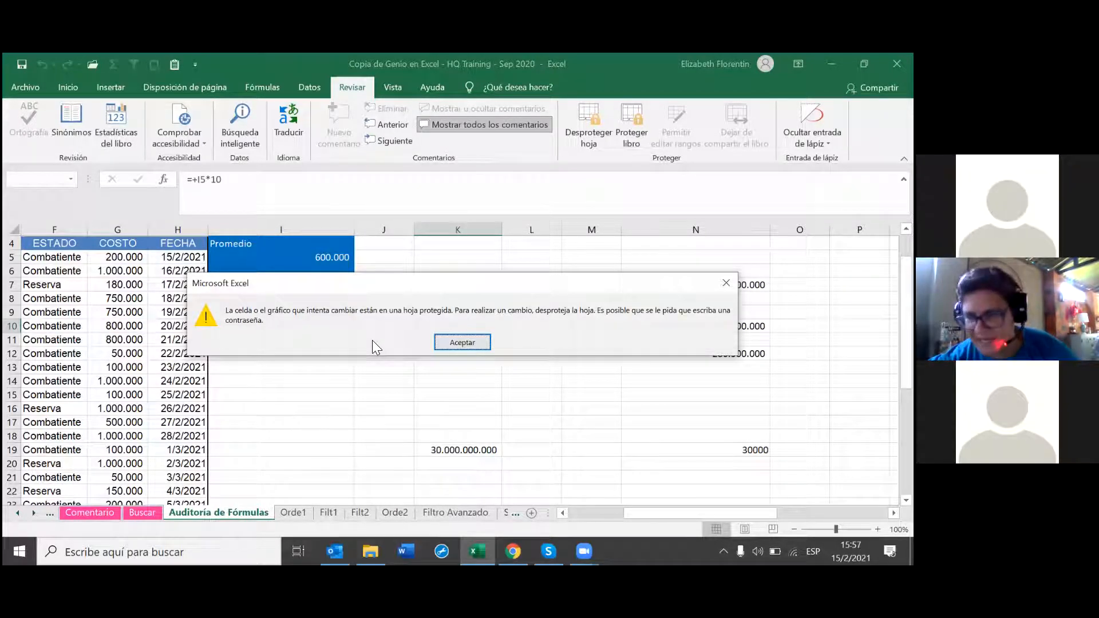
left_click(462, 342)
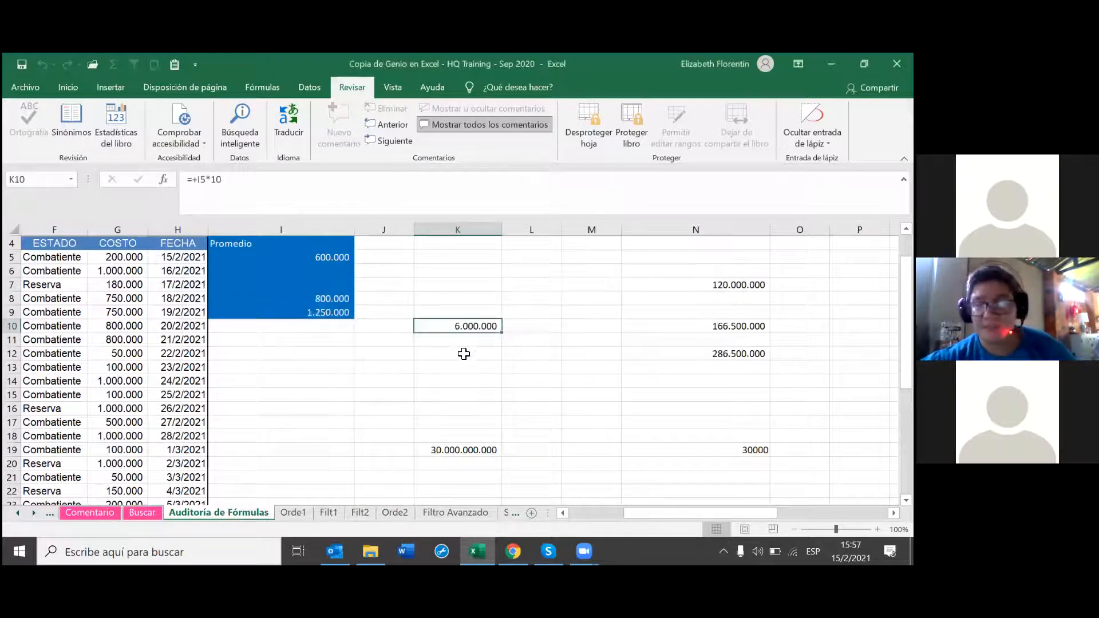
left_click(492, 378)
left_click(499, 328)
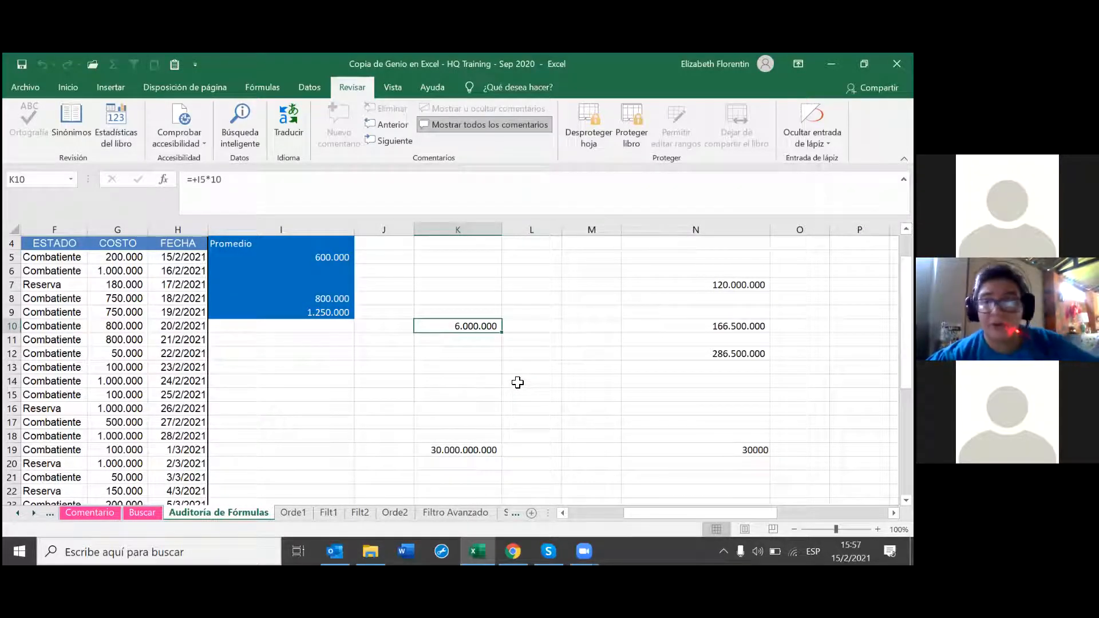
scroll(517, 382, "down", 1)
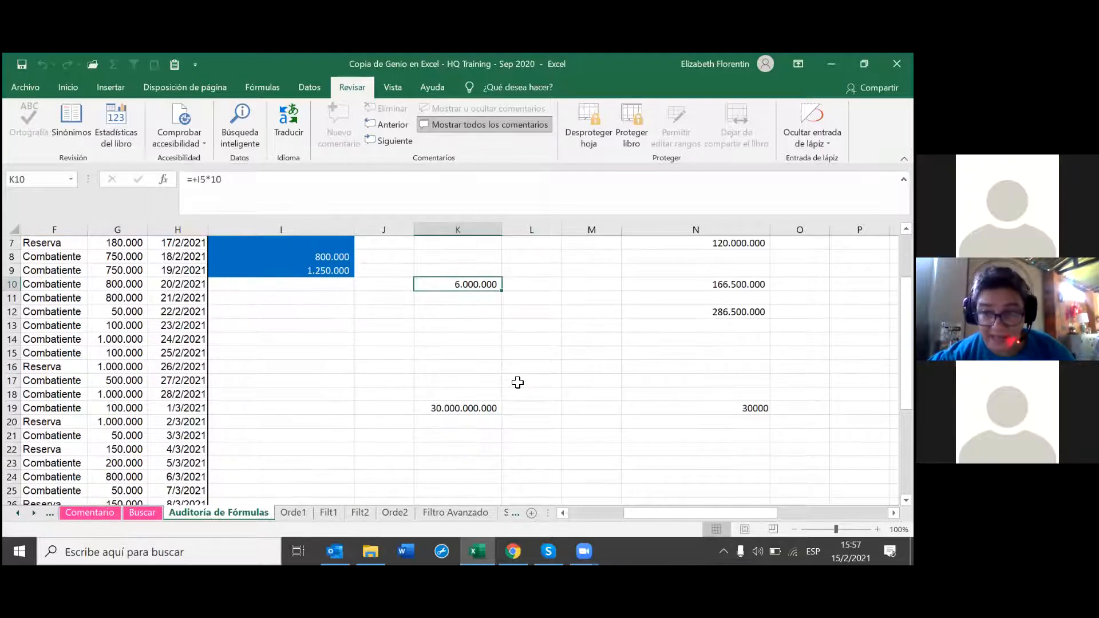
scroll(517, 382, "up", 2)
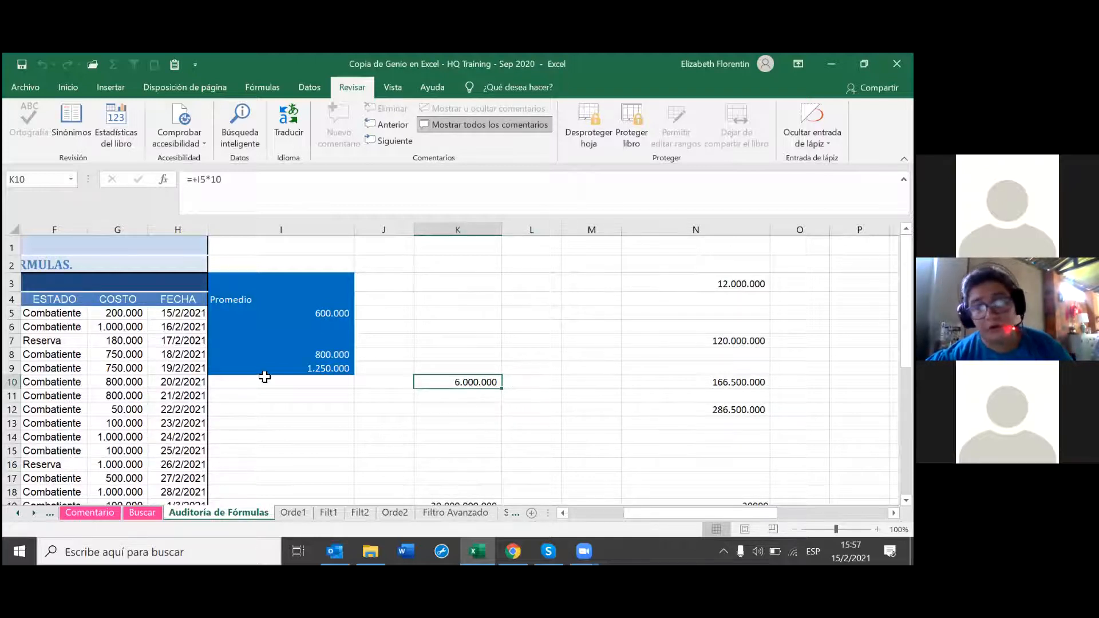
scroll(282, 376, "down", 2)
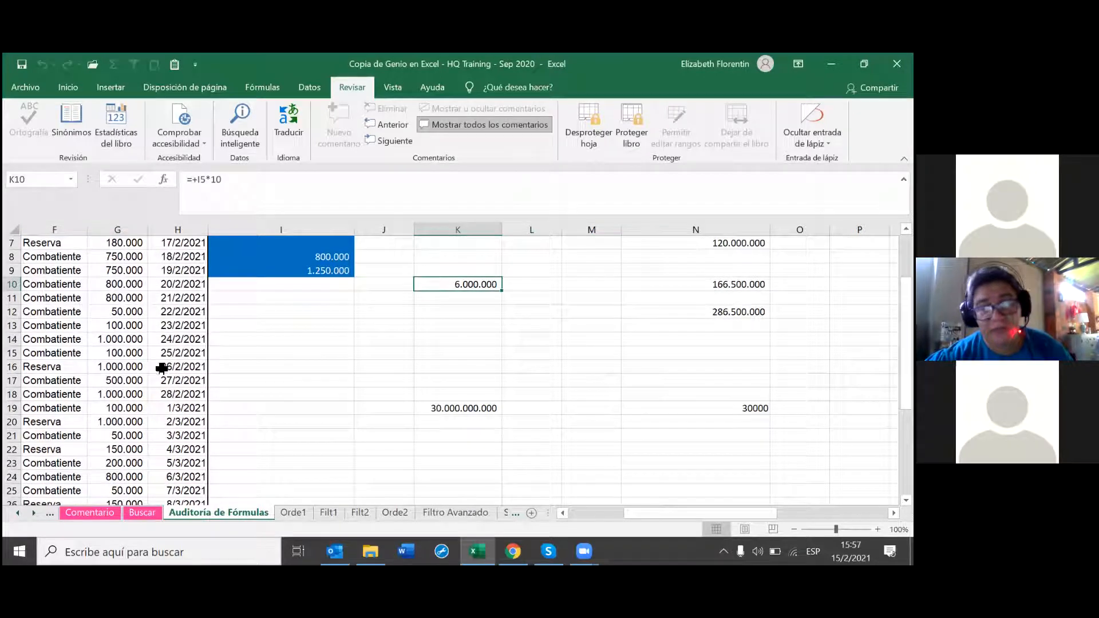
scroll(132, 360, "up", 2)
Step: Test the protection by trying to edit costs in G8 and G9, dismissing both warnings
left_click(132, 356)
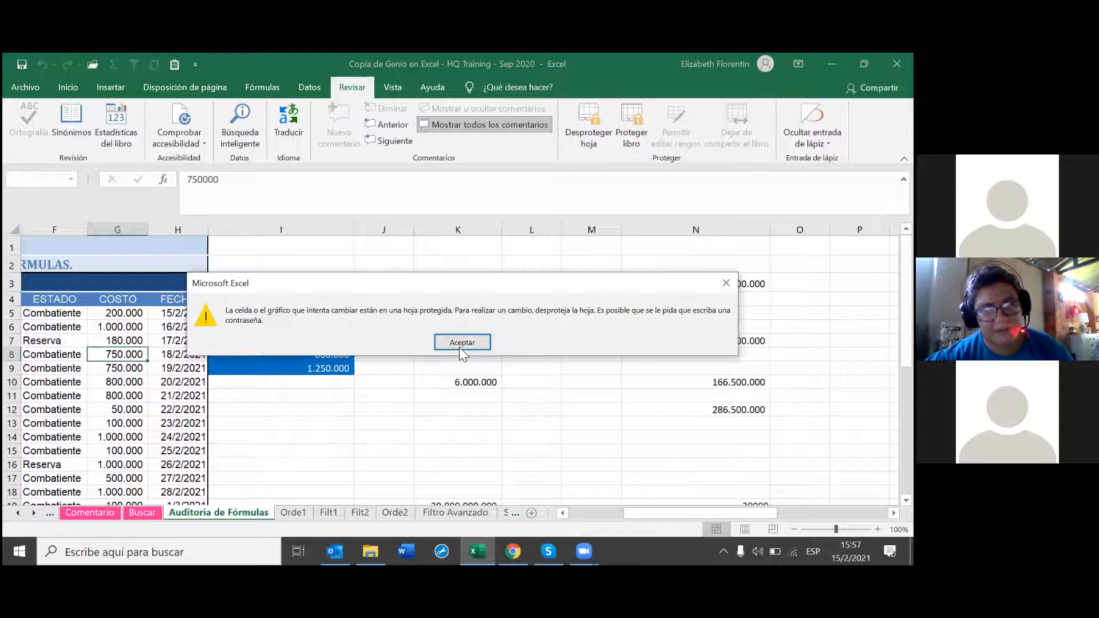
left_click(463, 343)
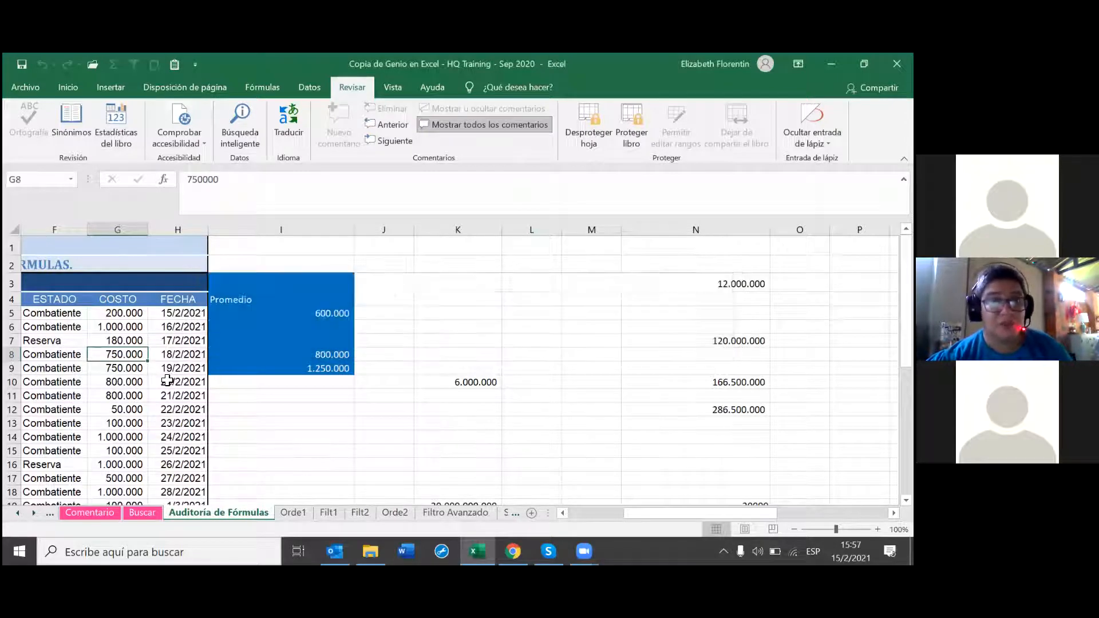
double_click(131, 369)
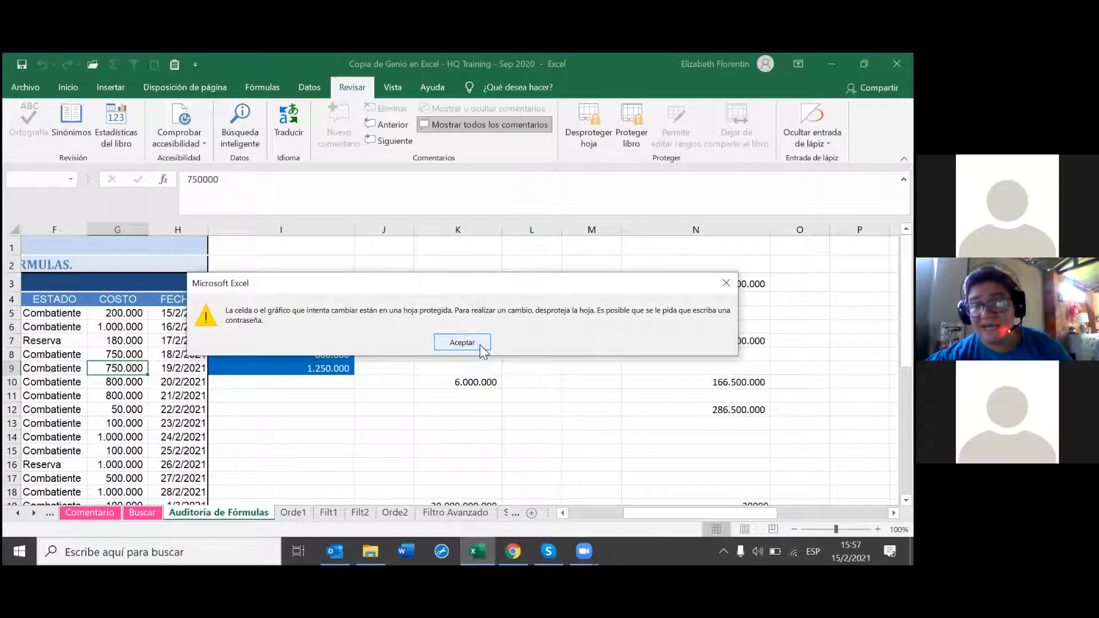
left_click(461, 344)
Step: Clear I5, then undo to restore its 600.000 and view K10's formula
left_click(342, 313)
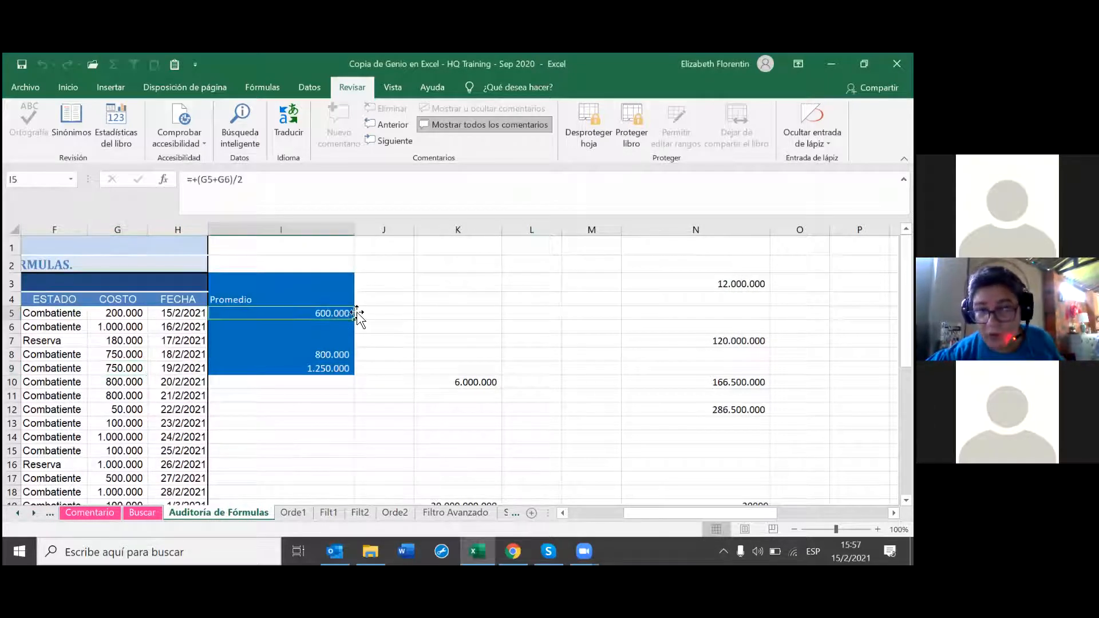
key("BackSpace")
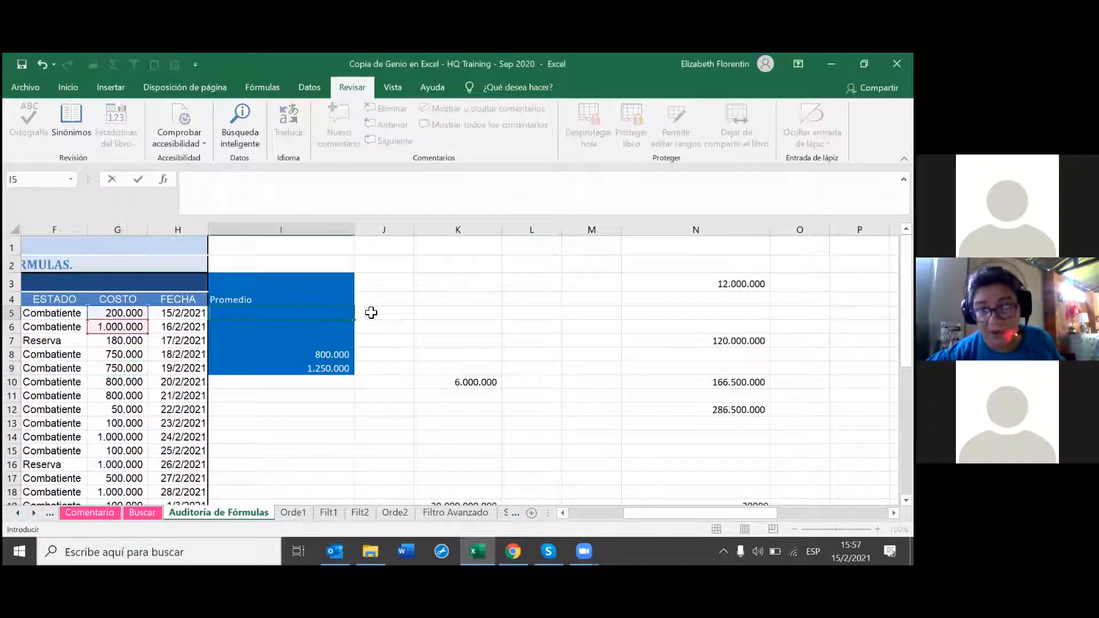
left_click(466, 330)
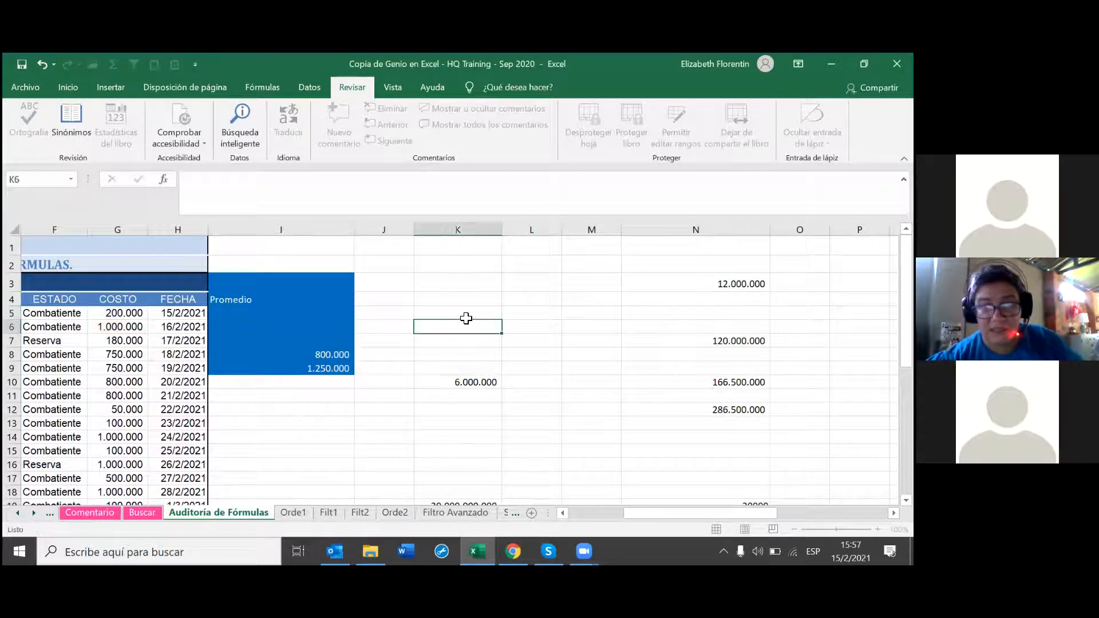
left_click(42, 65)
left_click(304, 440)
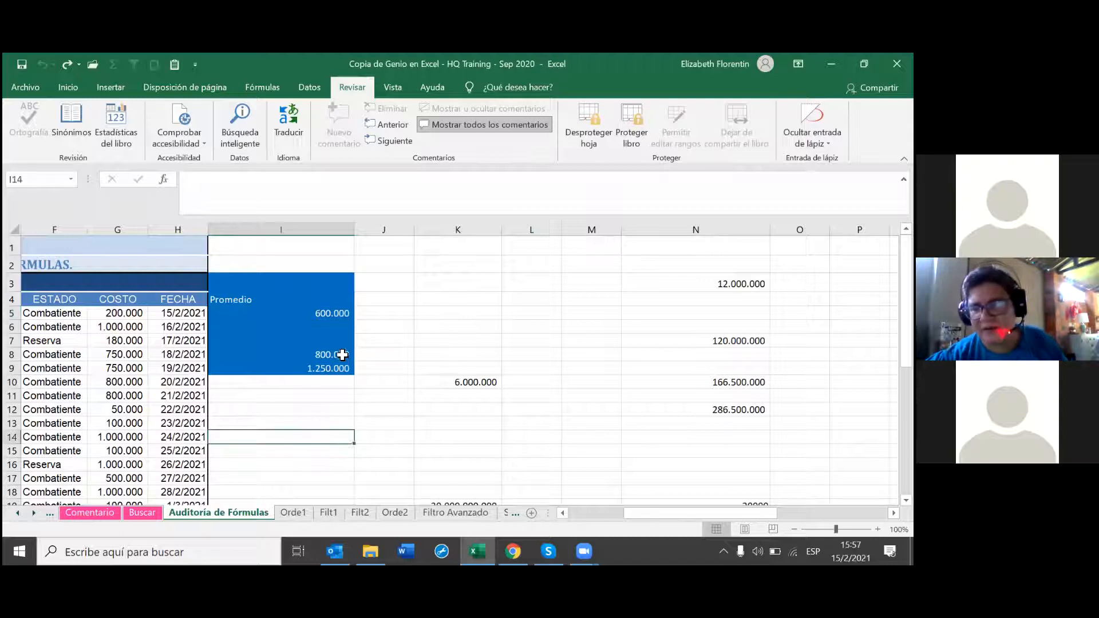
left_click(461, 438)
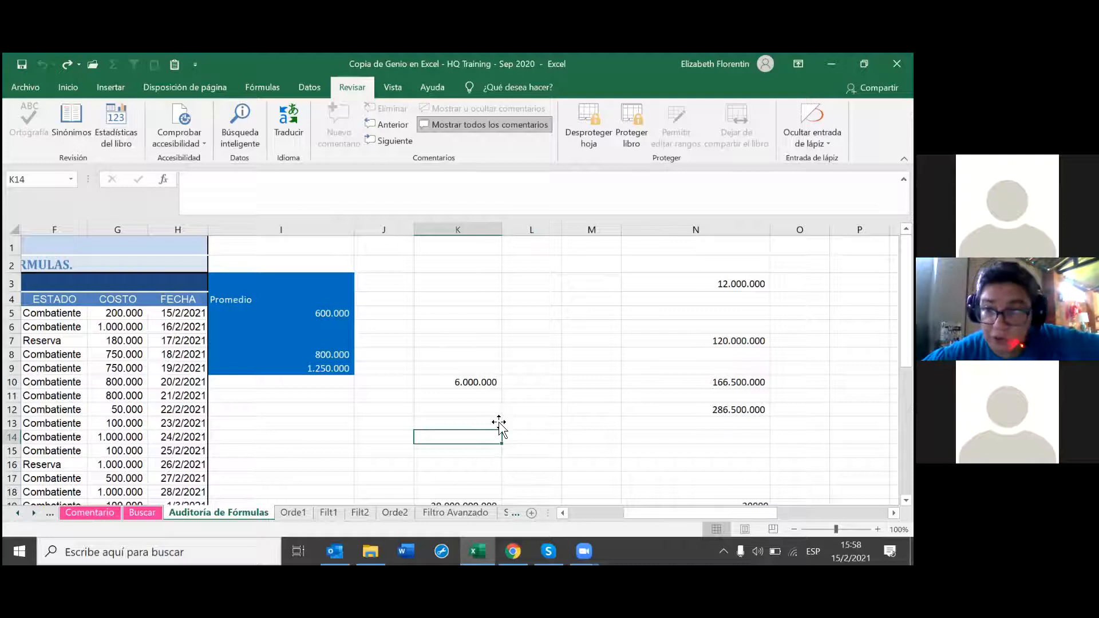
left_click(479, 382)
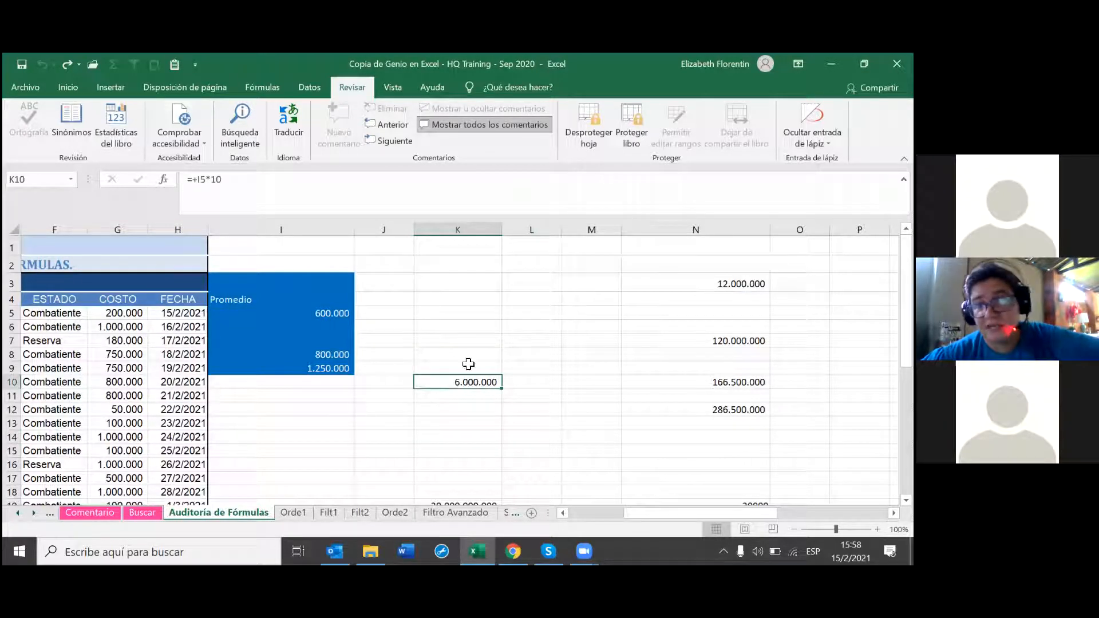
Step: Cancel Proteger libro, then unprotect the Auditoría de Fórmulas sheet with its password
left_click(630, 140)
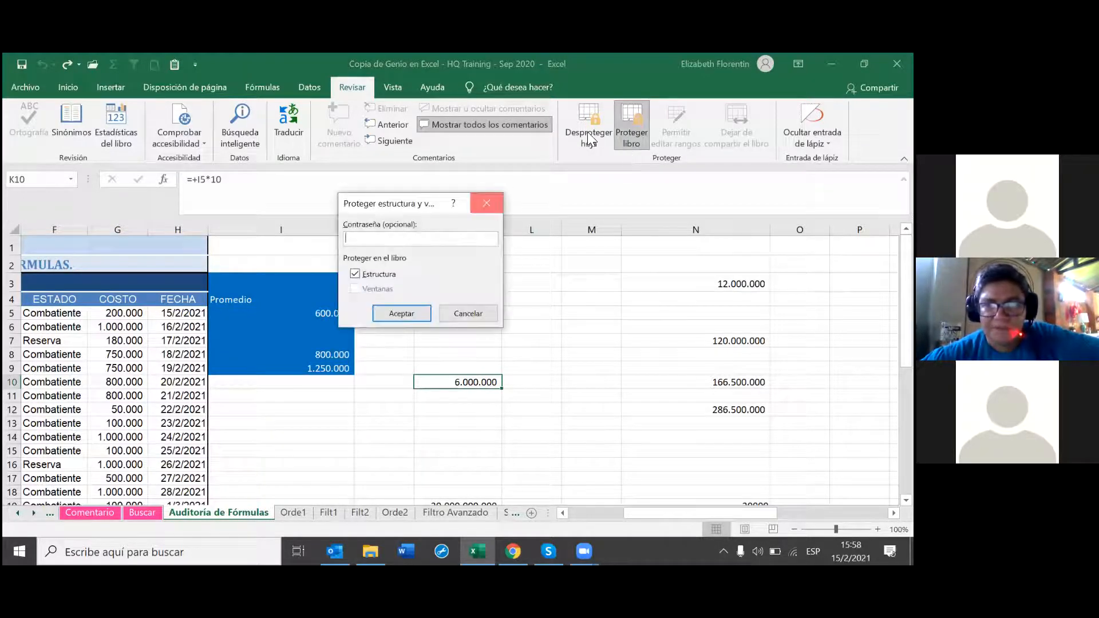
left_click(485, 203)
left_click(589, 140)
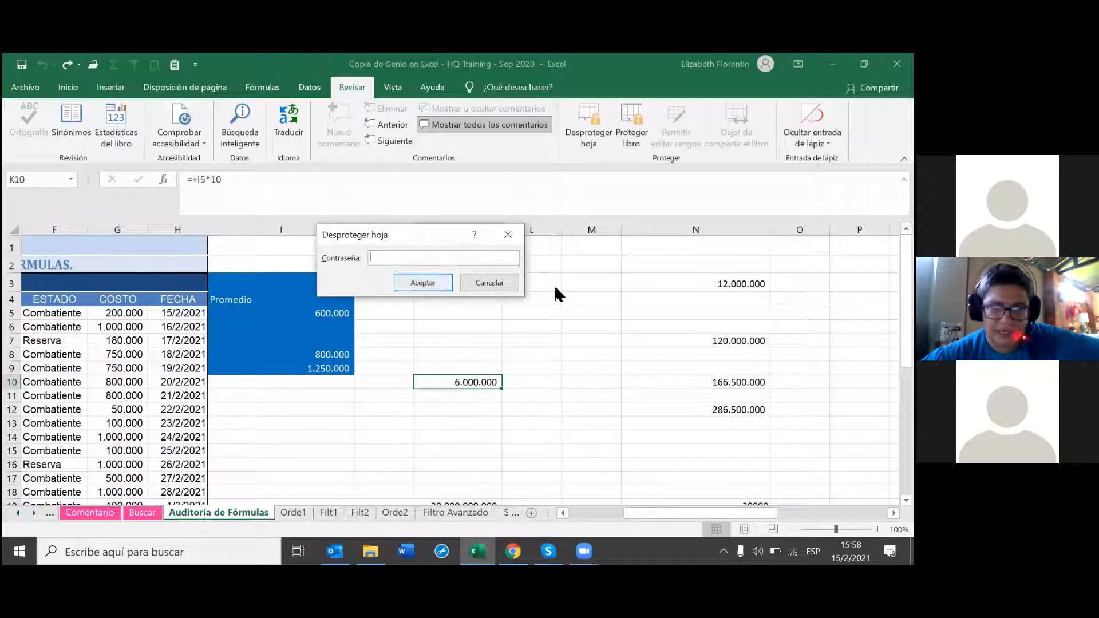
type("123")
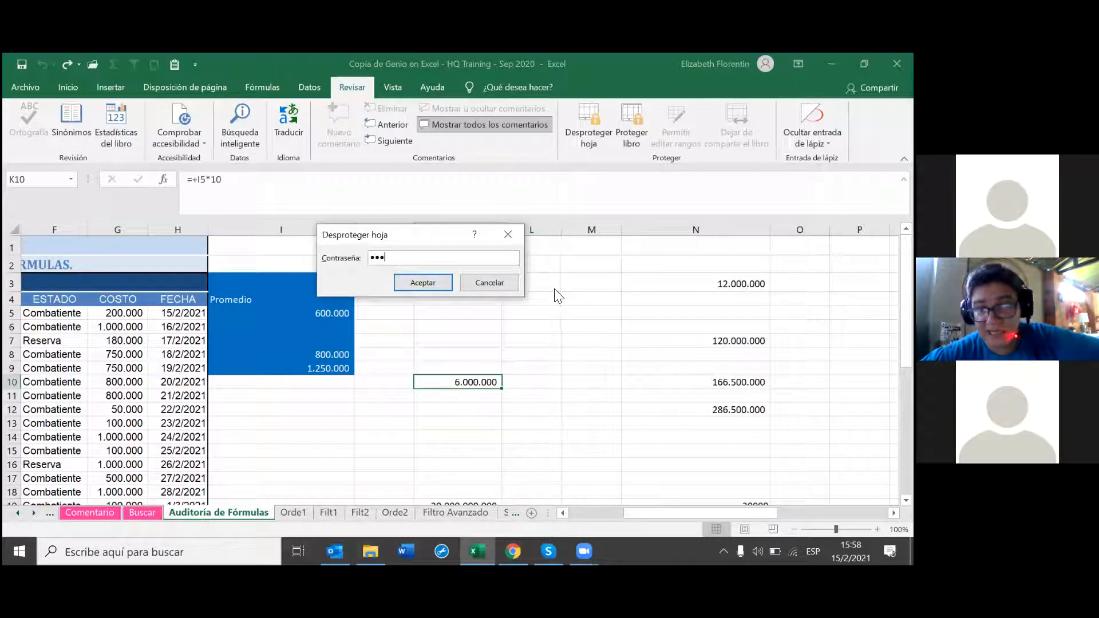
left_click(413, 282)
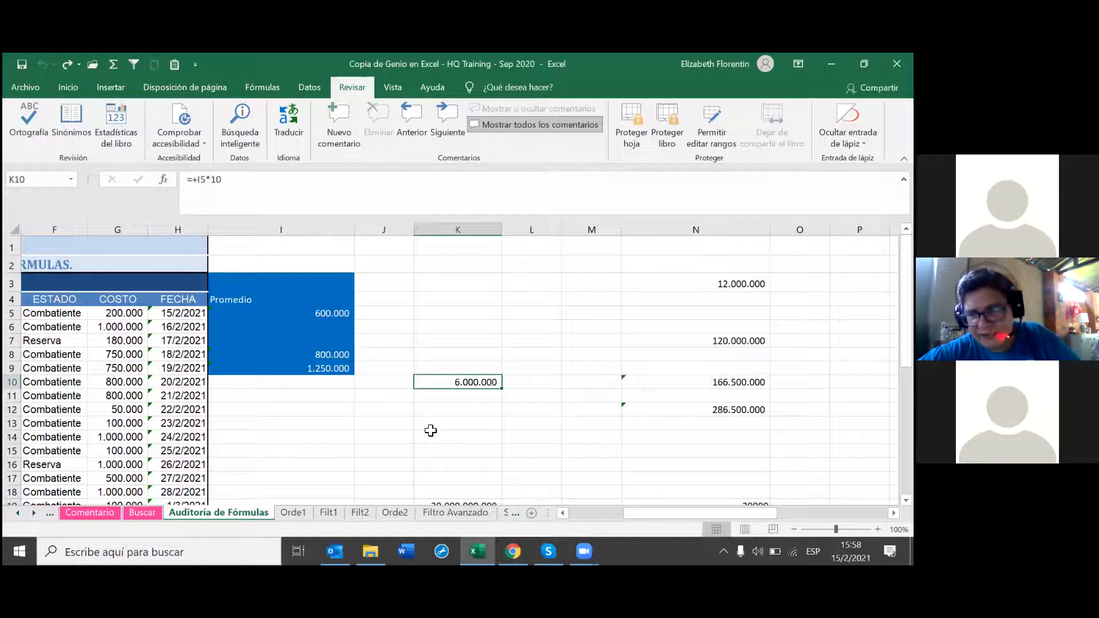
Step: Tick Oculta on K10's Proteger tab in Formato de celdas and recheck K10
right_click(462, 389)
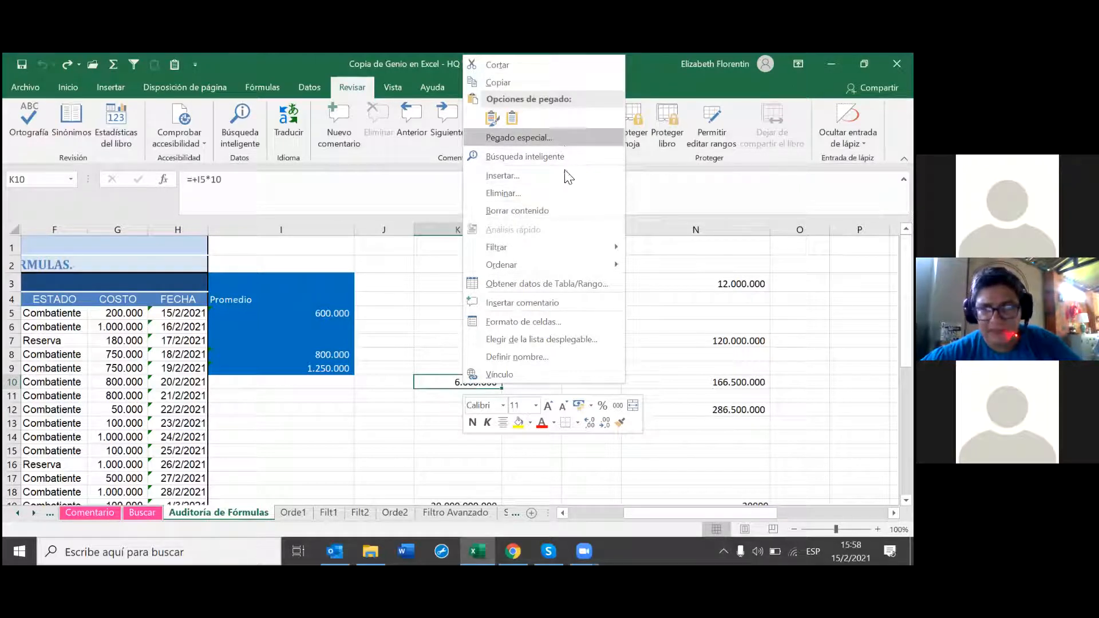
left_click(542, 323)
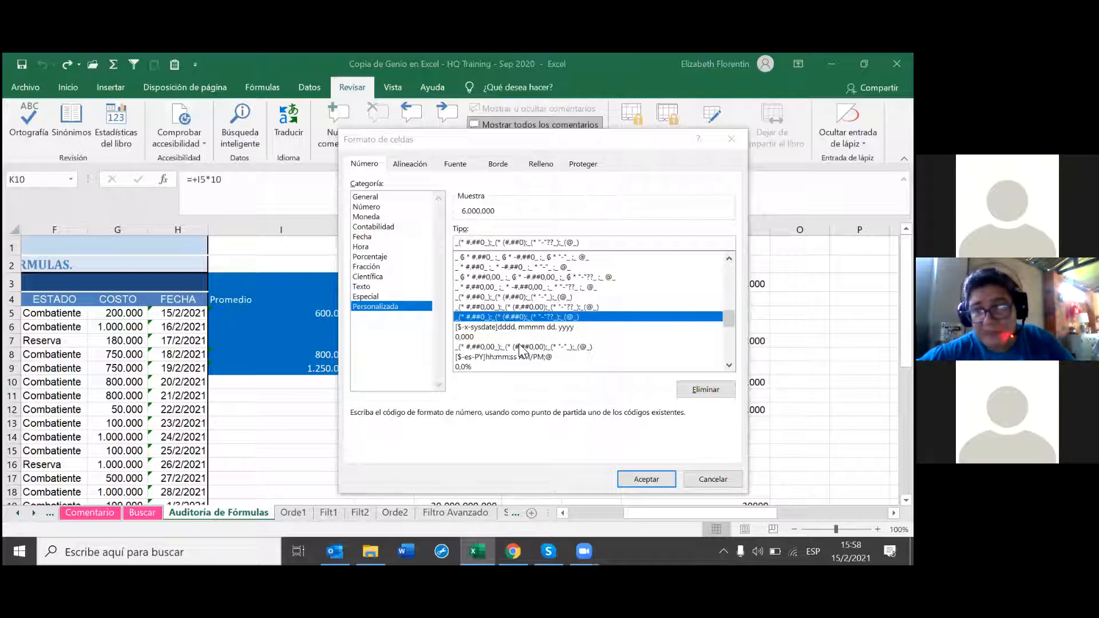
left_click(573, 164)
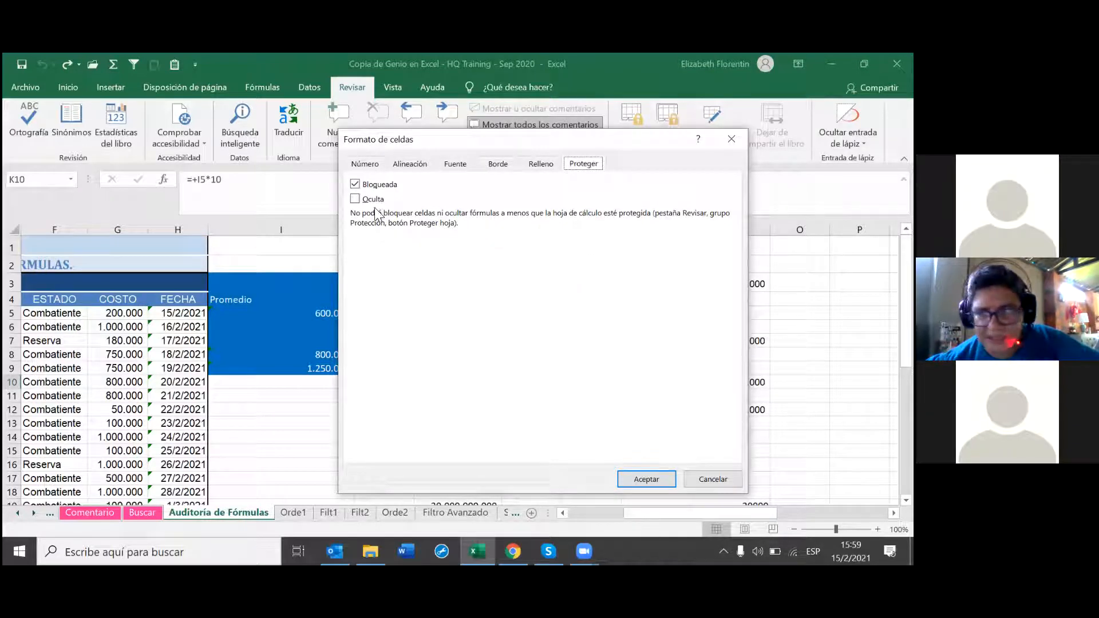
left_click(357, 202)
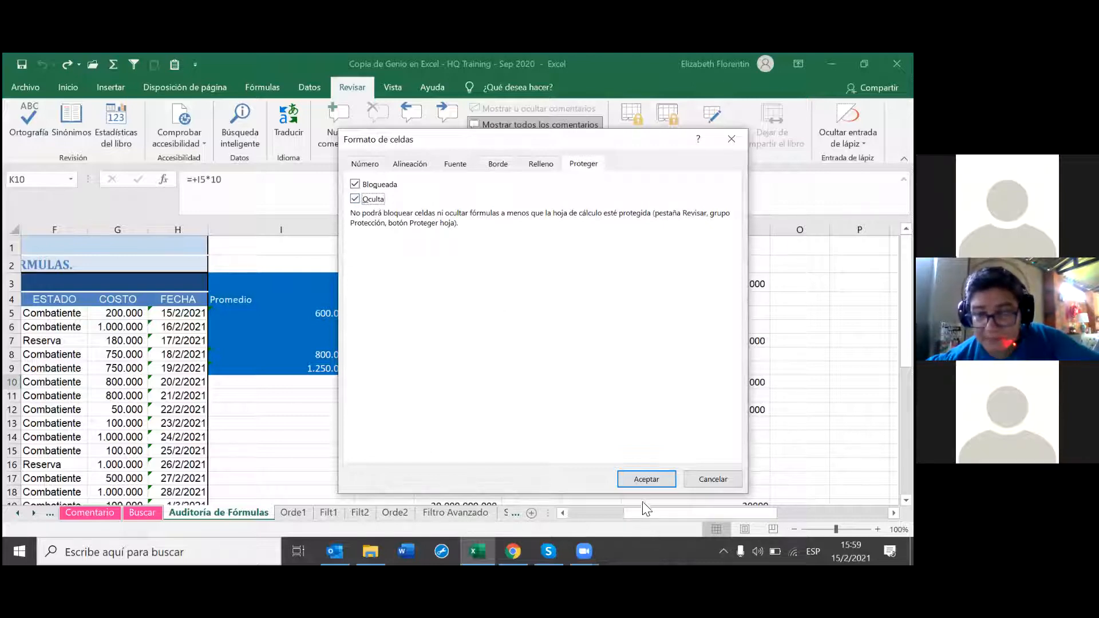
left_click(646, 481)
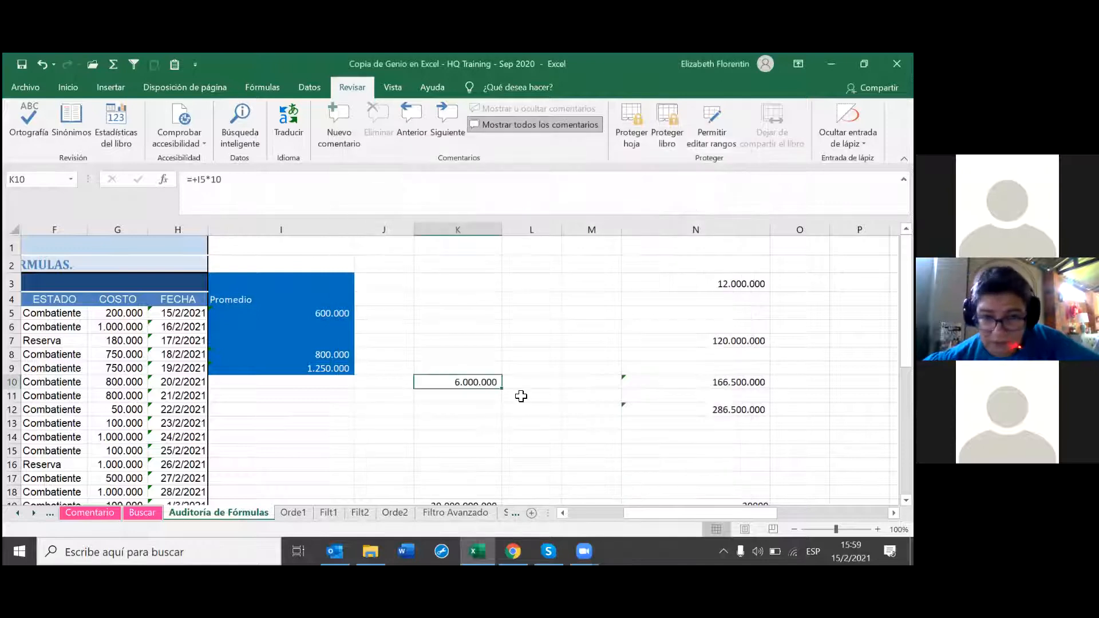
left_click(505, 383)
left_click(491, 385)
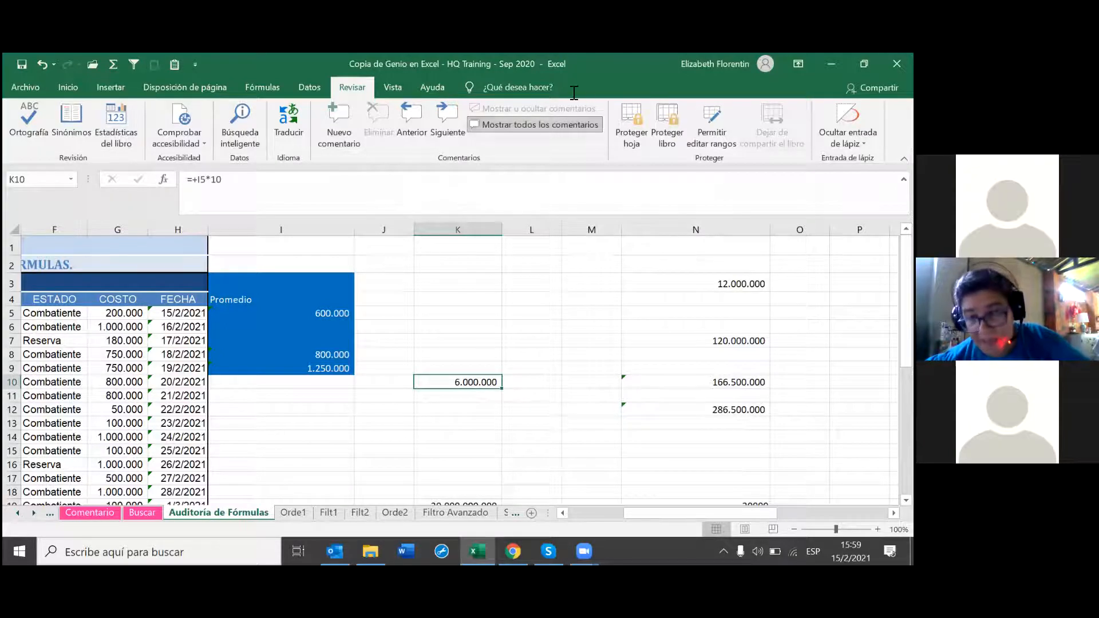
Step: Protect the Auditoría de Fórmulas sheet with a blank password
left_click(631, 137)
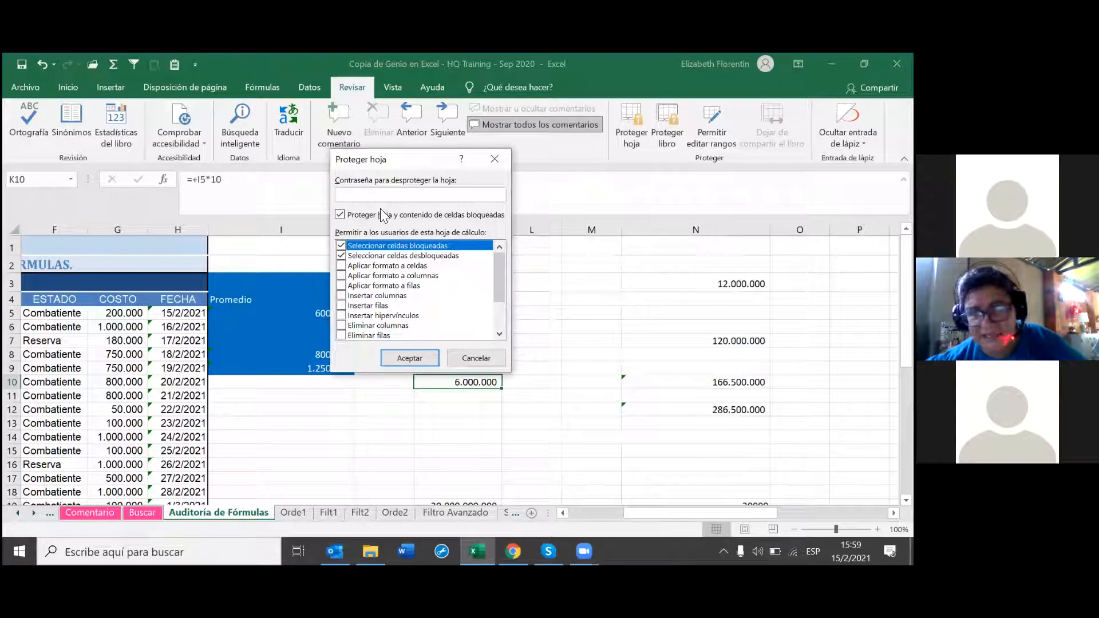
type("1")
key("BackSpace")
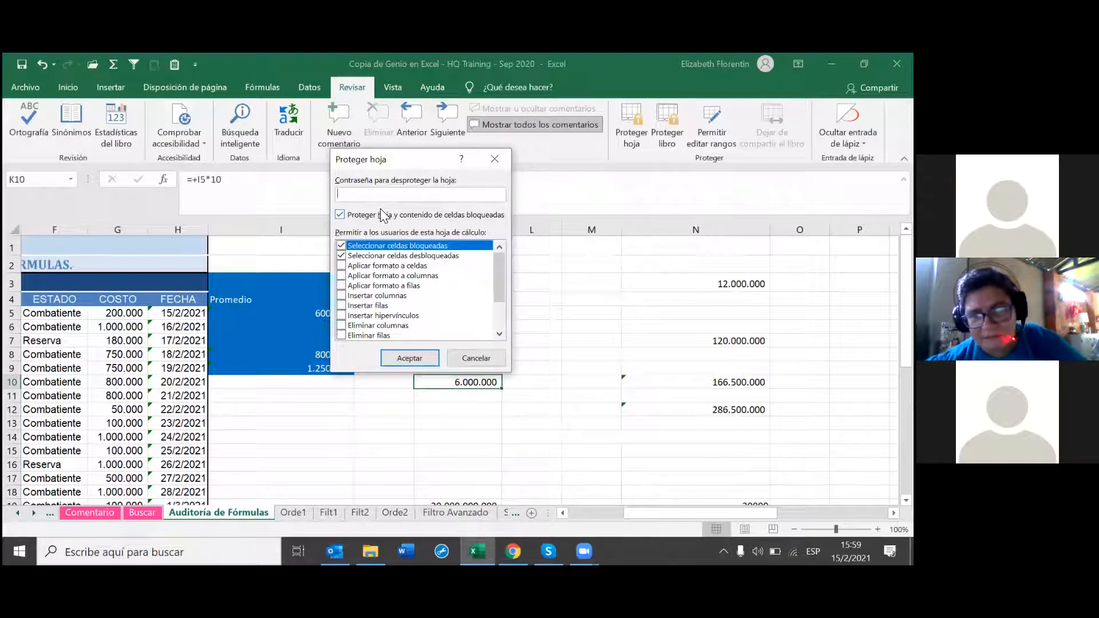
left_click(408, 359)
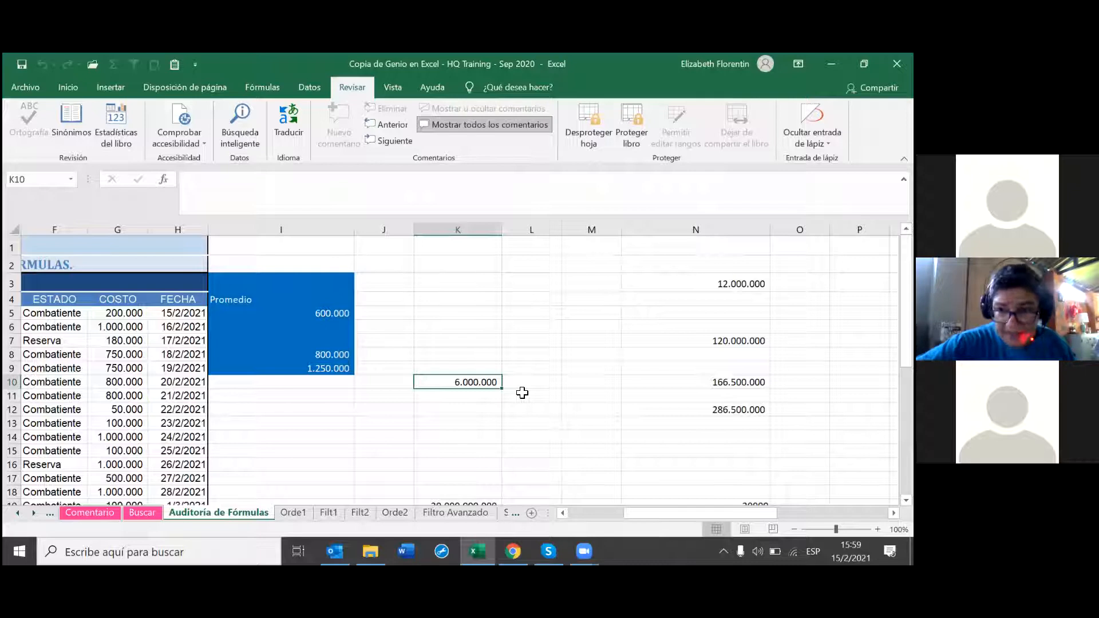
left_click(487, 395)
left_click(487, 381)
left_click(292, 130)
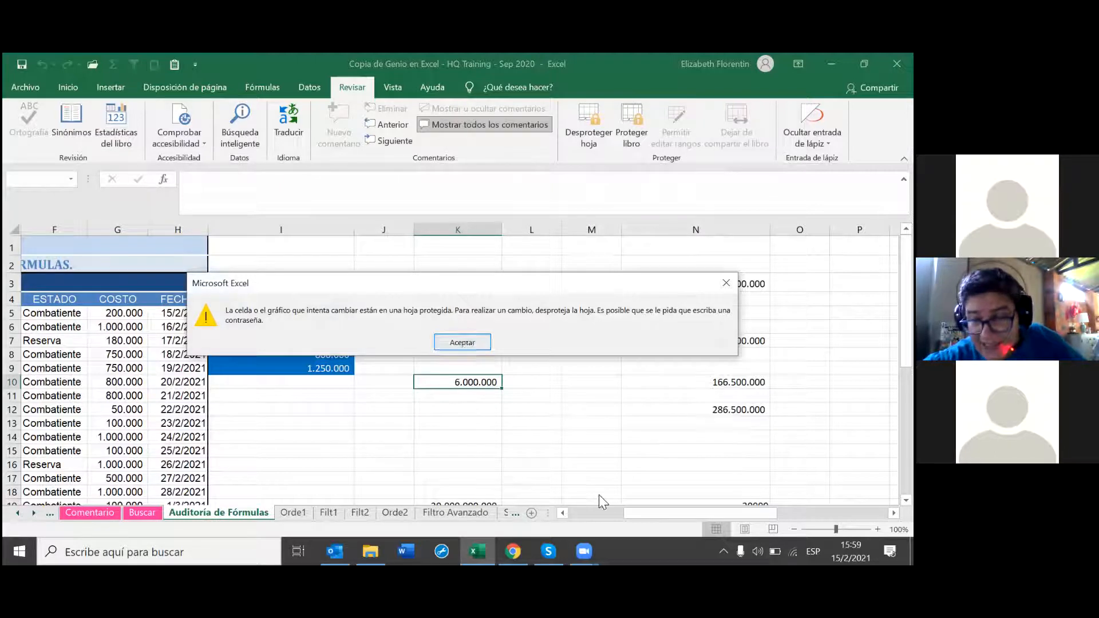
left_click(461, 342)
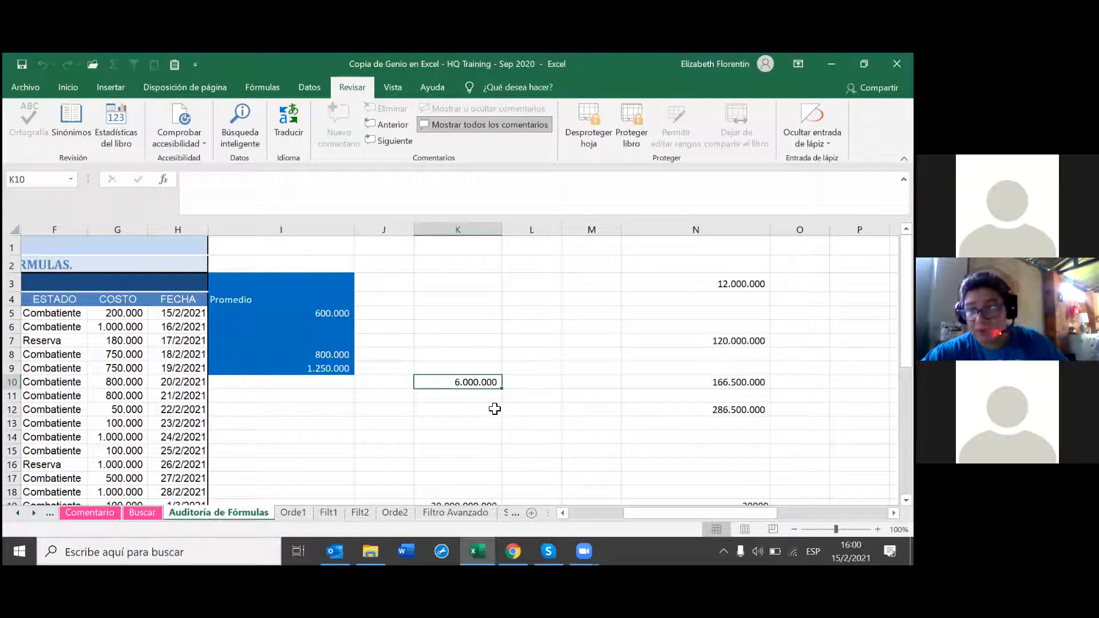
left_click(79, 54)
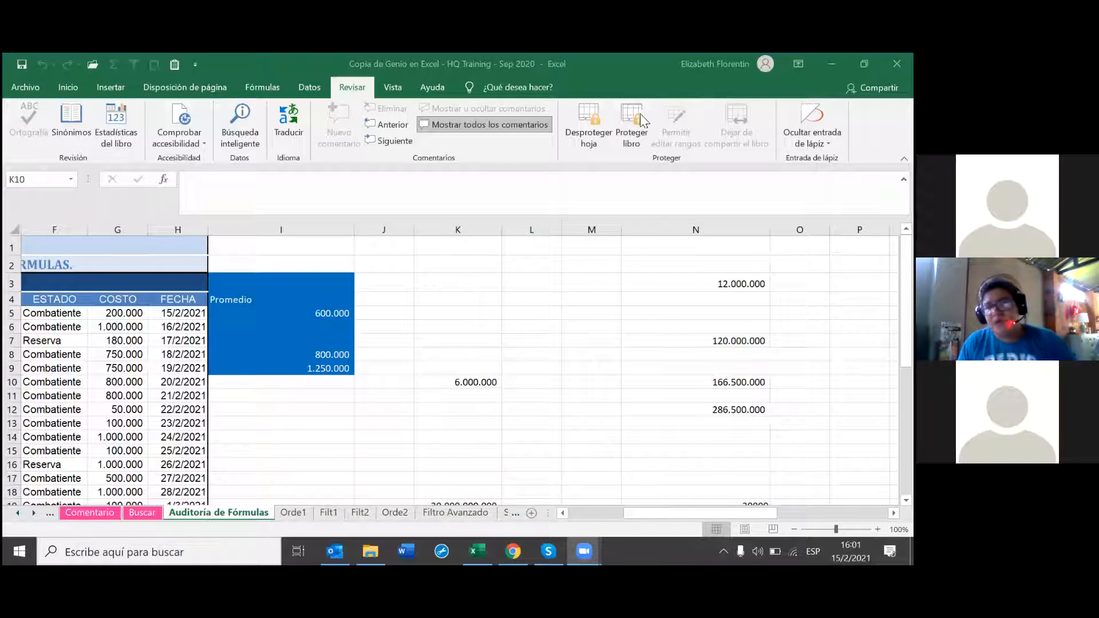
left_click(630, 136)
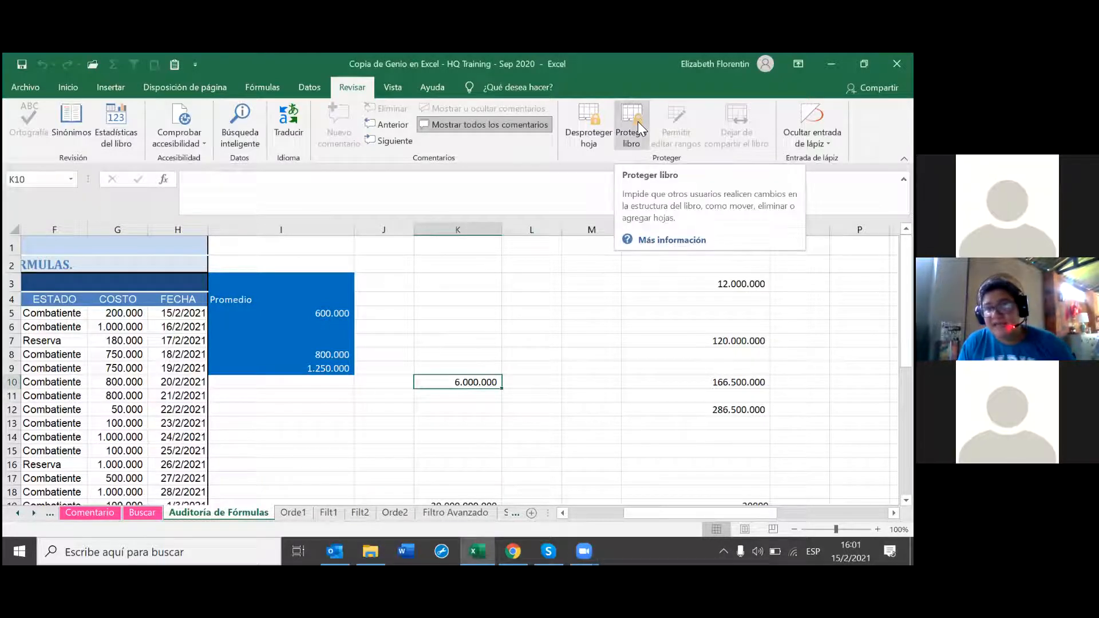
left_click(638, 121)
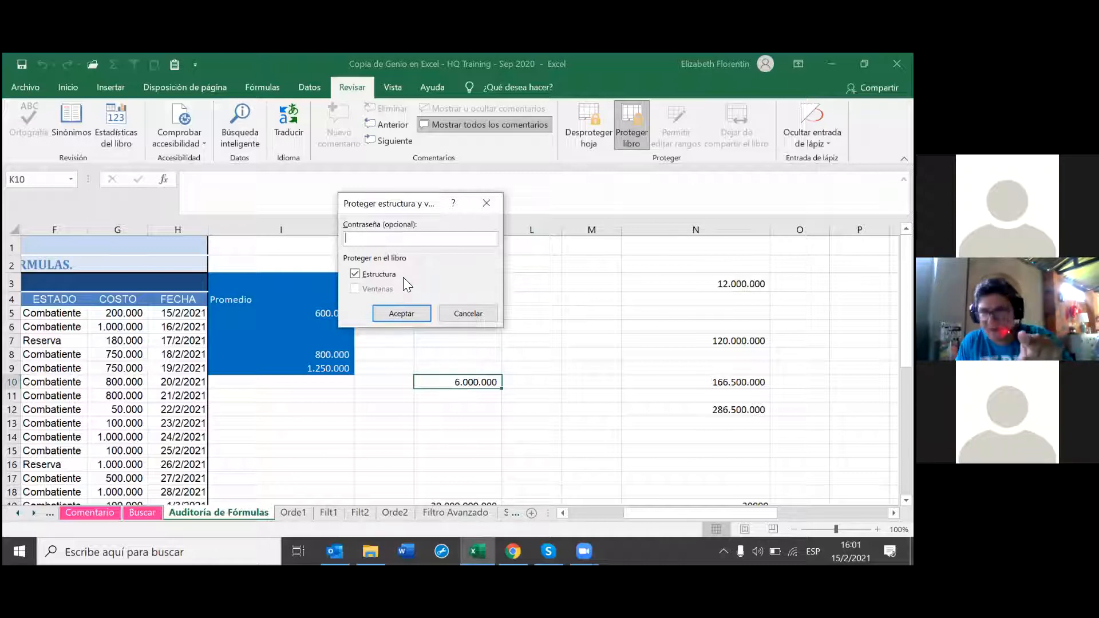
left_click(496, 200)
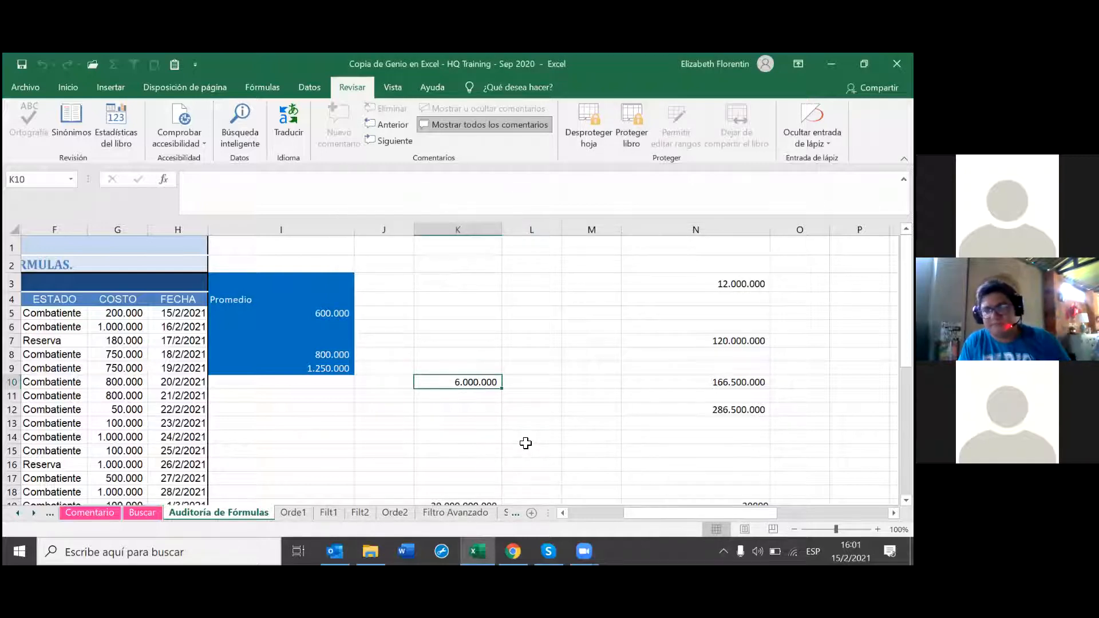
Step: Unprotect the Auditoría de Fórmulas sheet from Archivo > Información, then return to the sheet
left_click(23, 88)
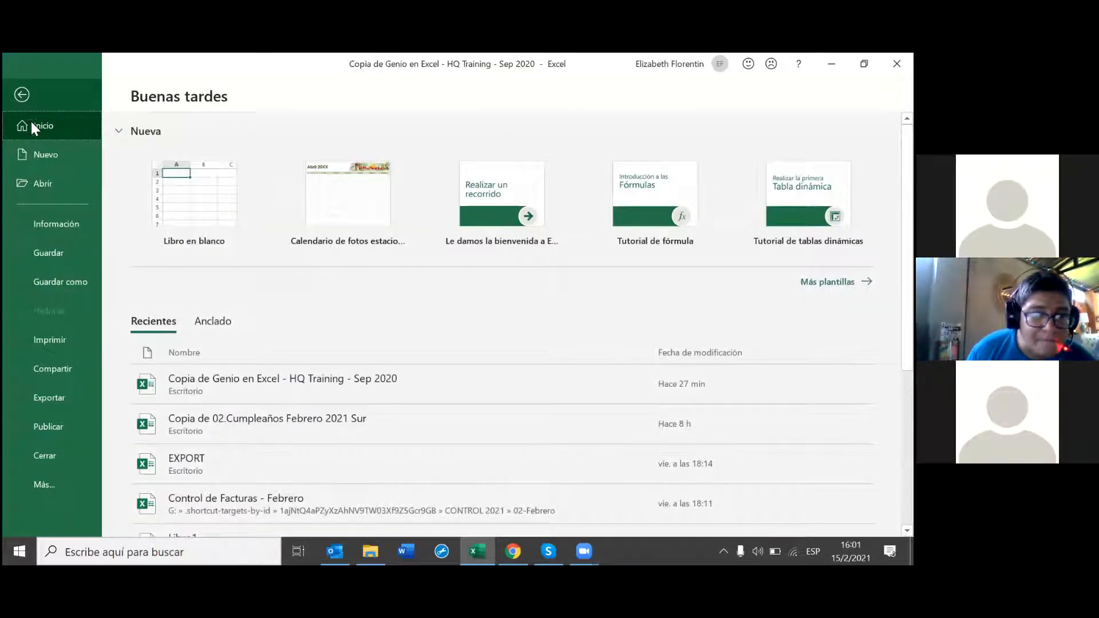
left_click(86, 221)
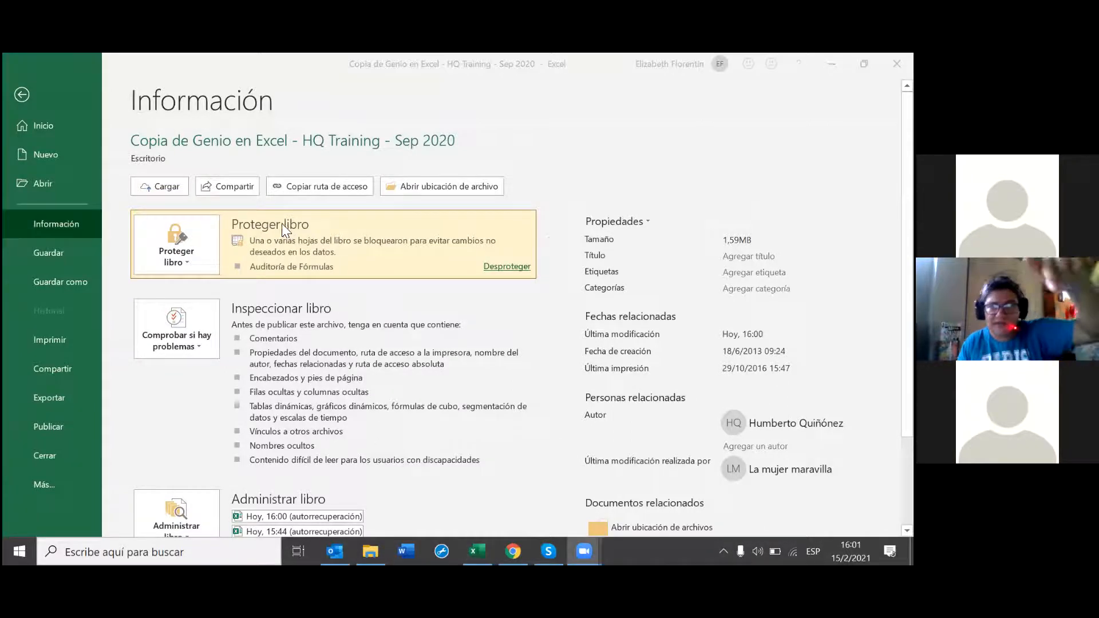
left_click(189, 261)
left_click(533, 268)
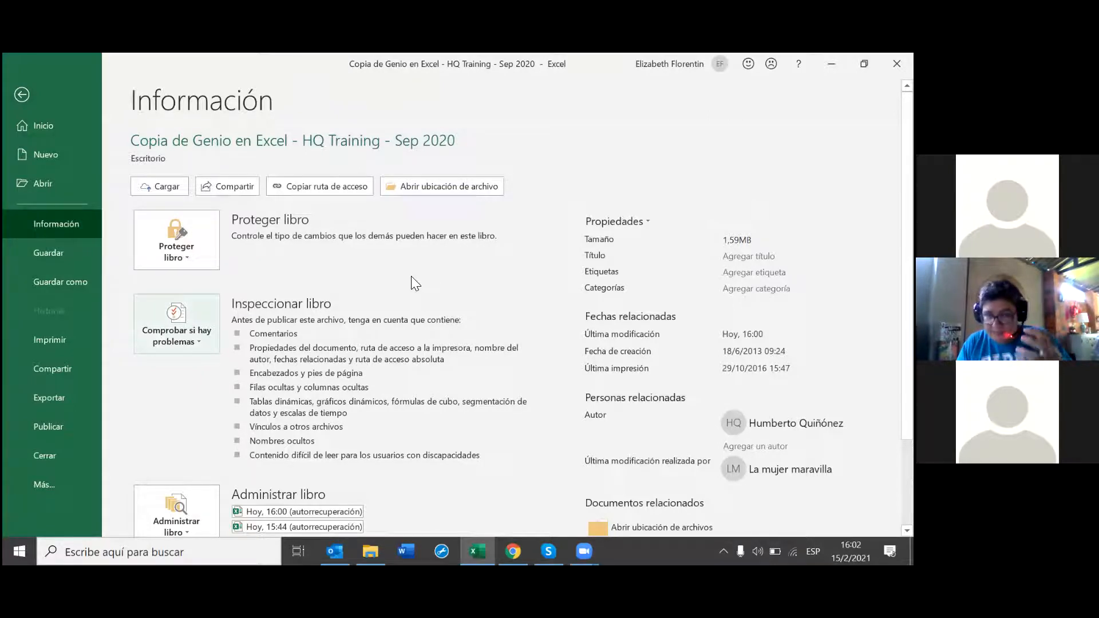
left_click(23, 93)
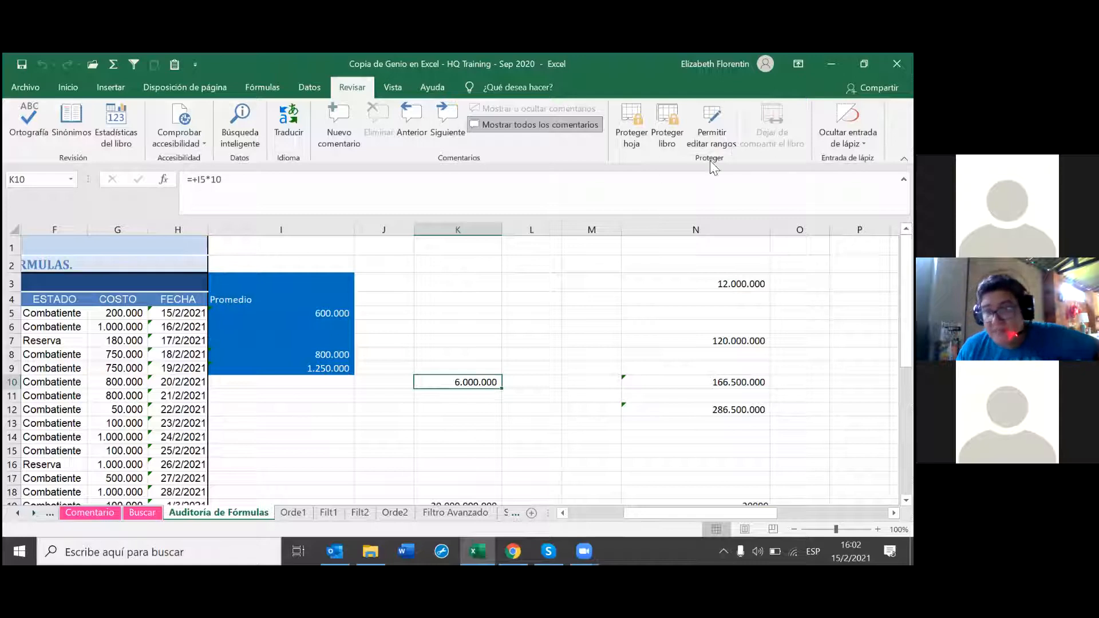
Step: Open Proteger libro, look at its help page, then cancel the dialog
left_click(668, 138)
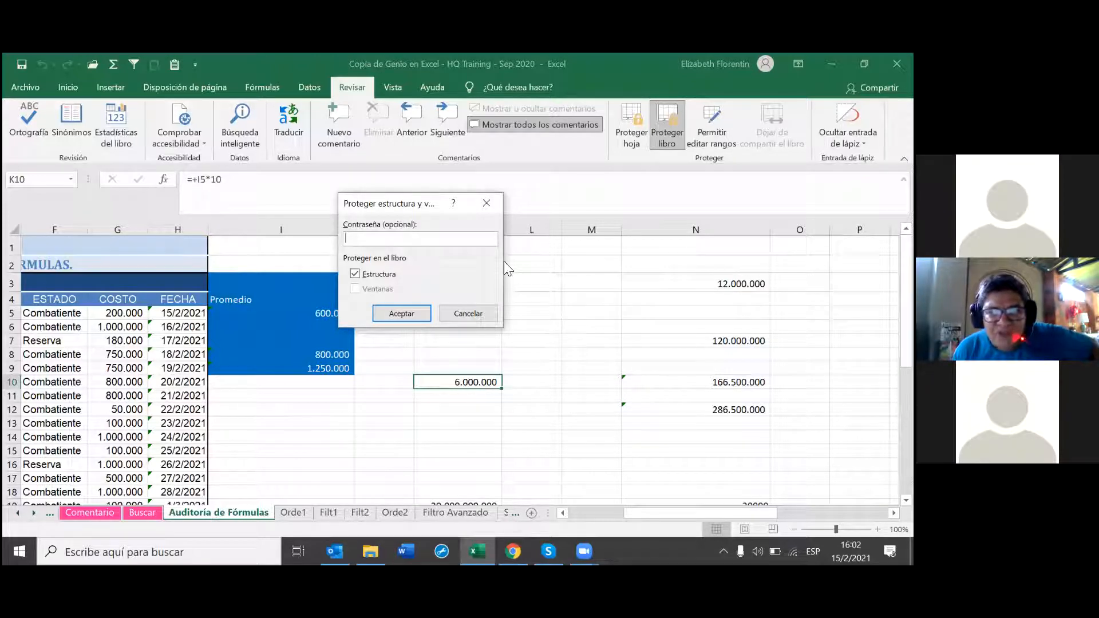
left_click(453, 203)
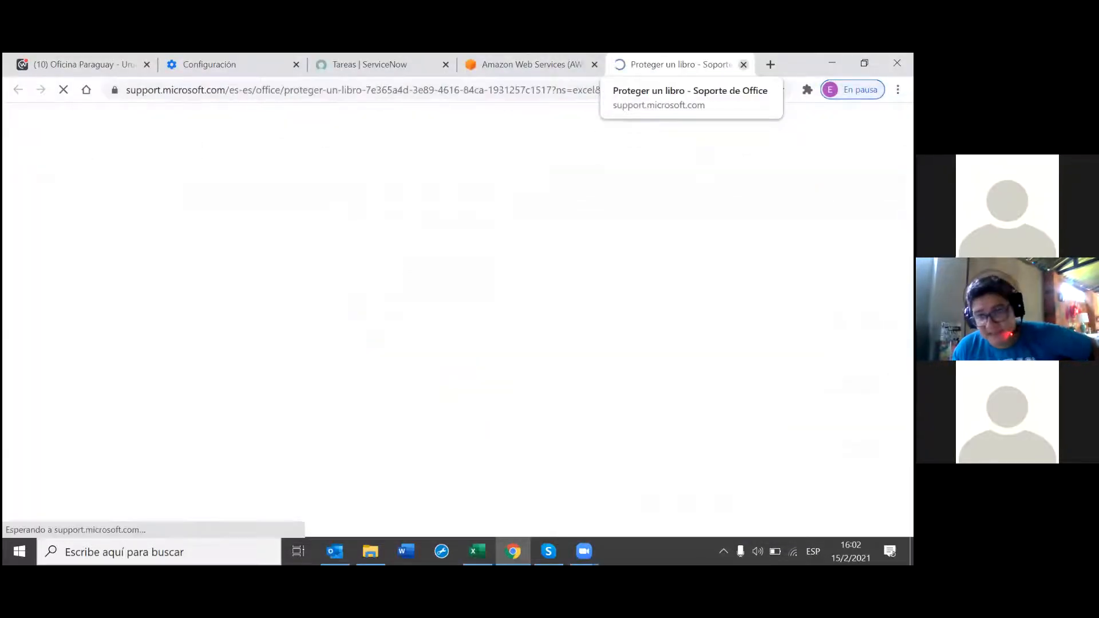
key("ctrl+w")
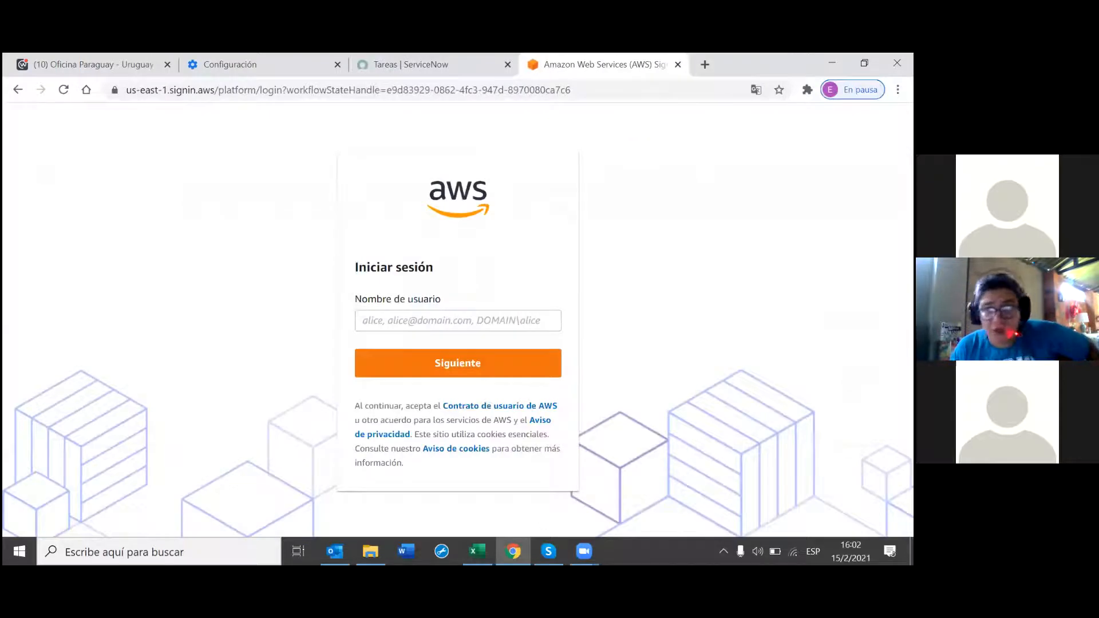
left_click(477, 551)
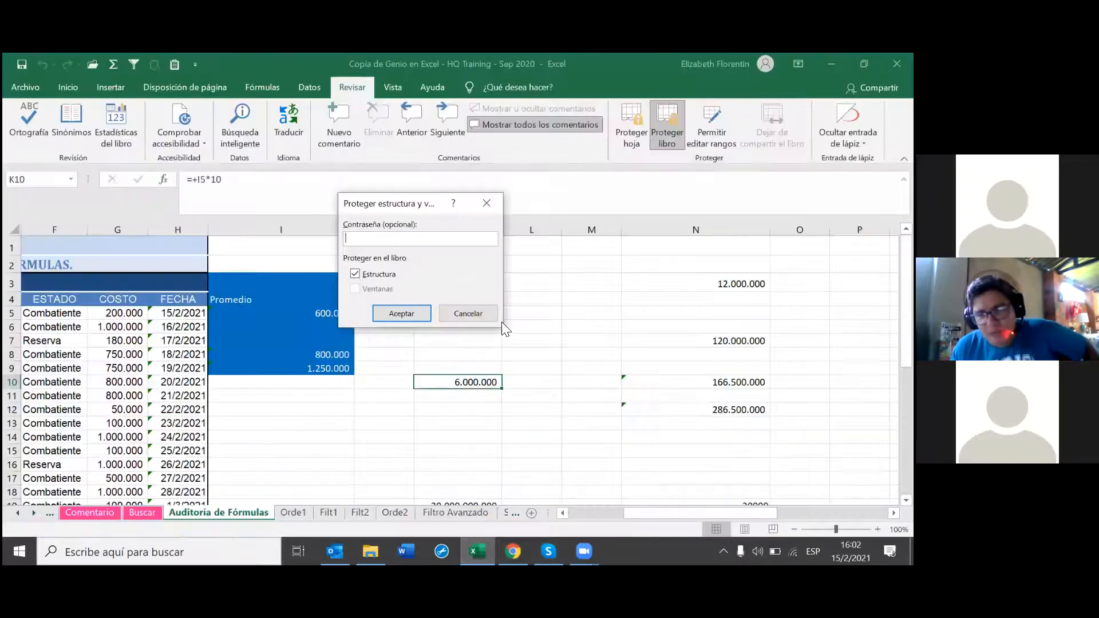
left_click(486, 203)
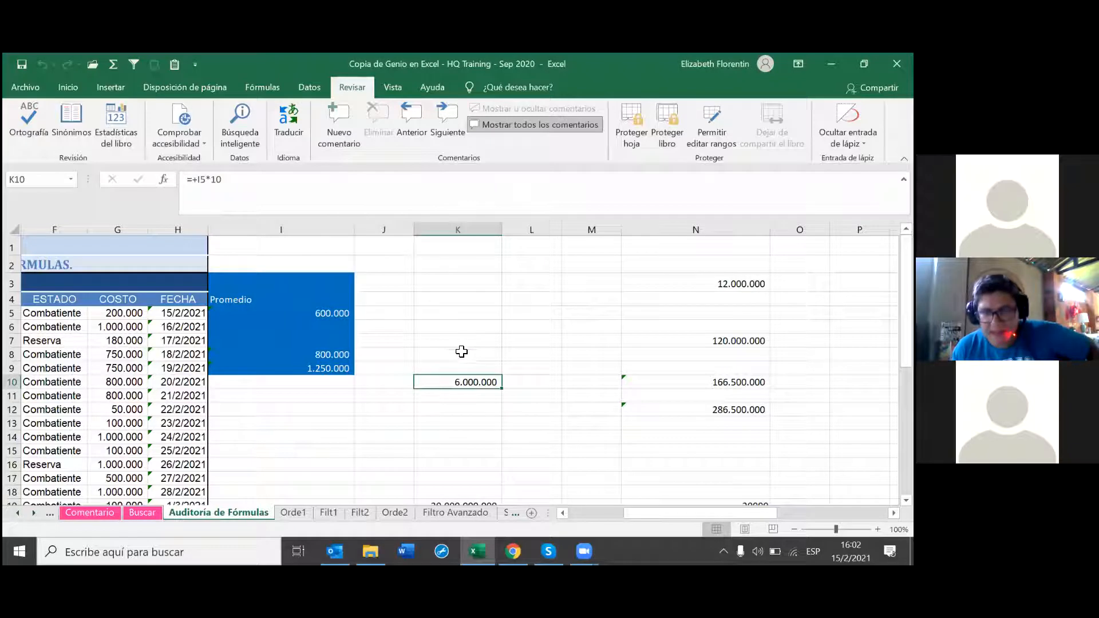
Step: Protect the workbook structure with a password, re-entering it in the confirmation box
left_click(667, 126)
type("123")
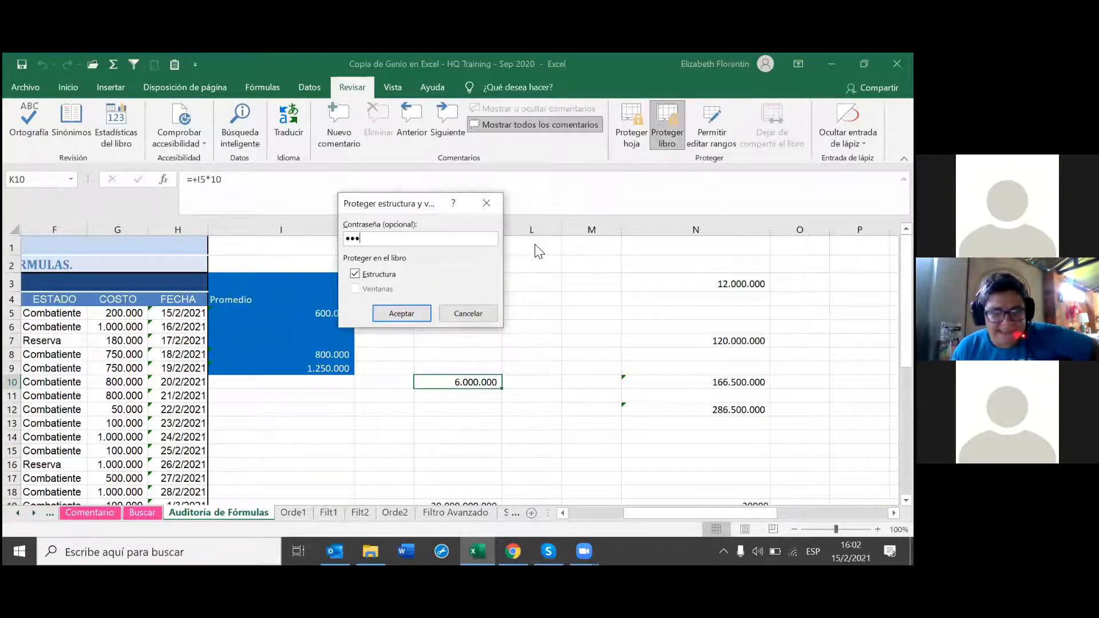
left_click(396, 313)
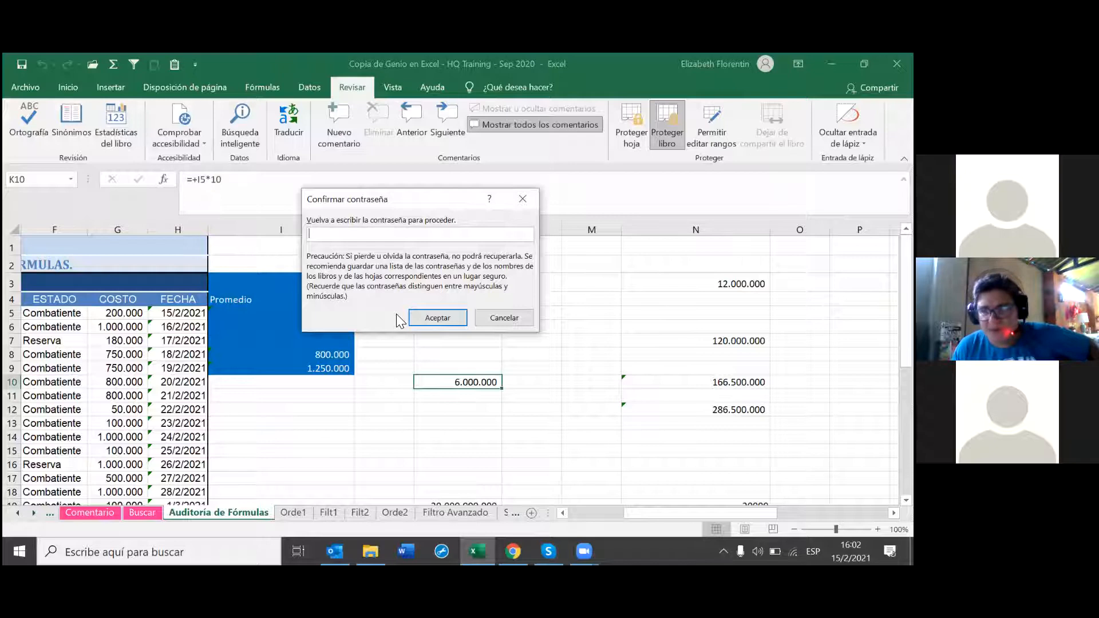
type("1234")
key("Return")
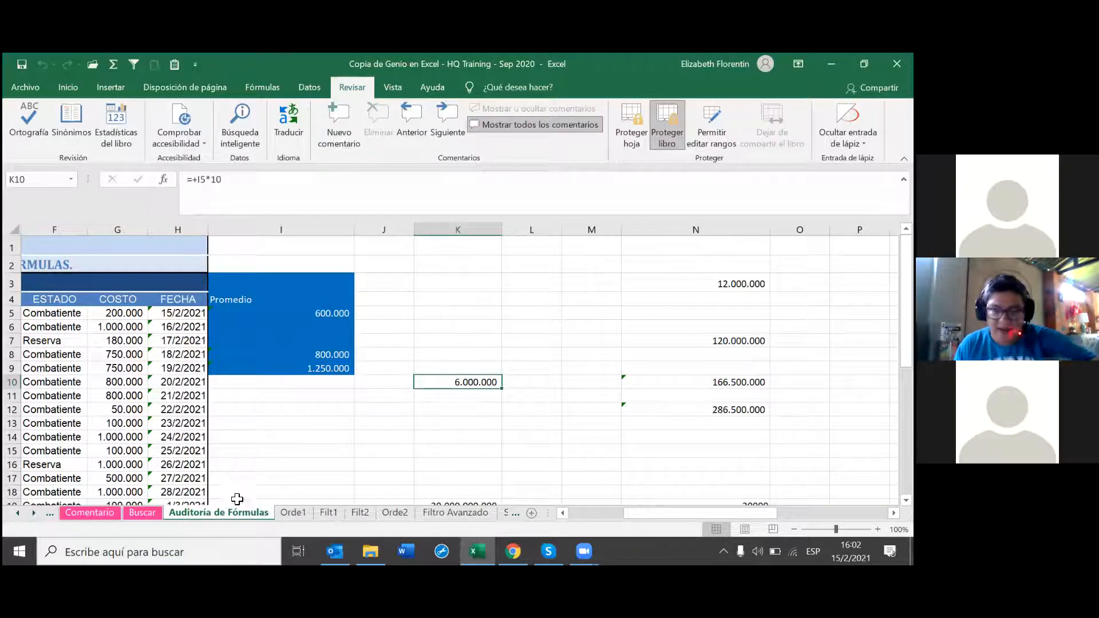
right_click(226, 514)
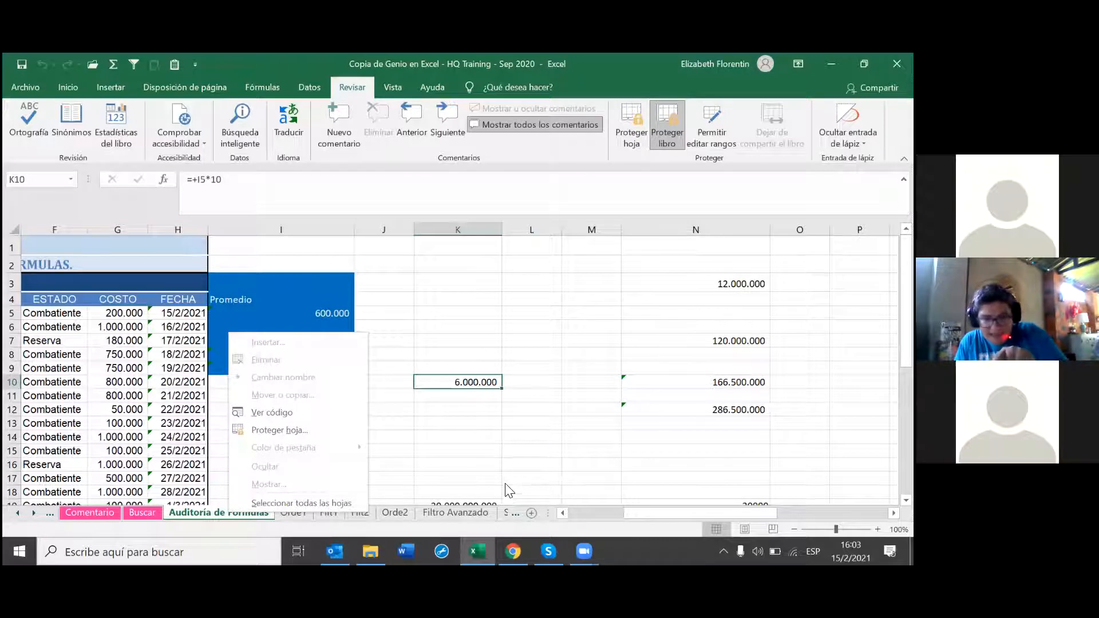
left_click(529, 513)
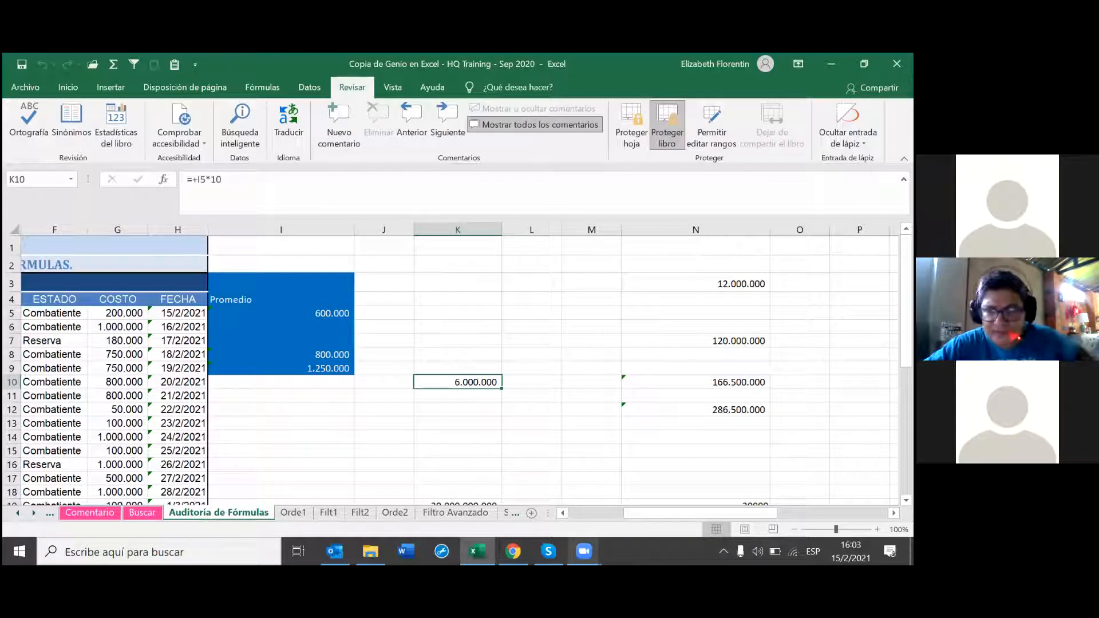
Step: Scroll the sheet tabs left and switch to the Ventana sheet
left_click(562, 513)
left_click(562, 513)
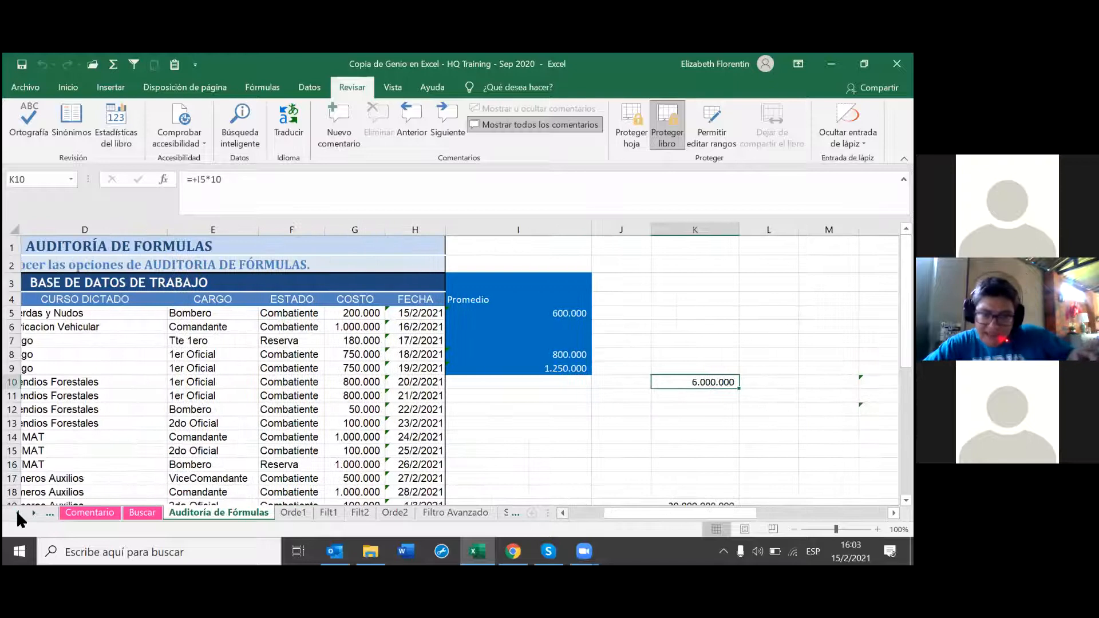
left_click(17, 513)
left_click(17, 514)
left_click(18, 513)
left_click(20, 514)
left_click(20, 514)
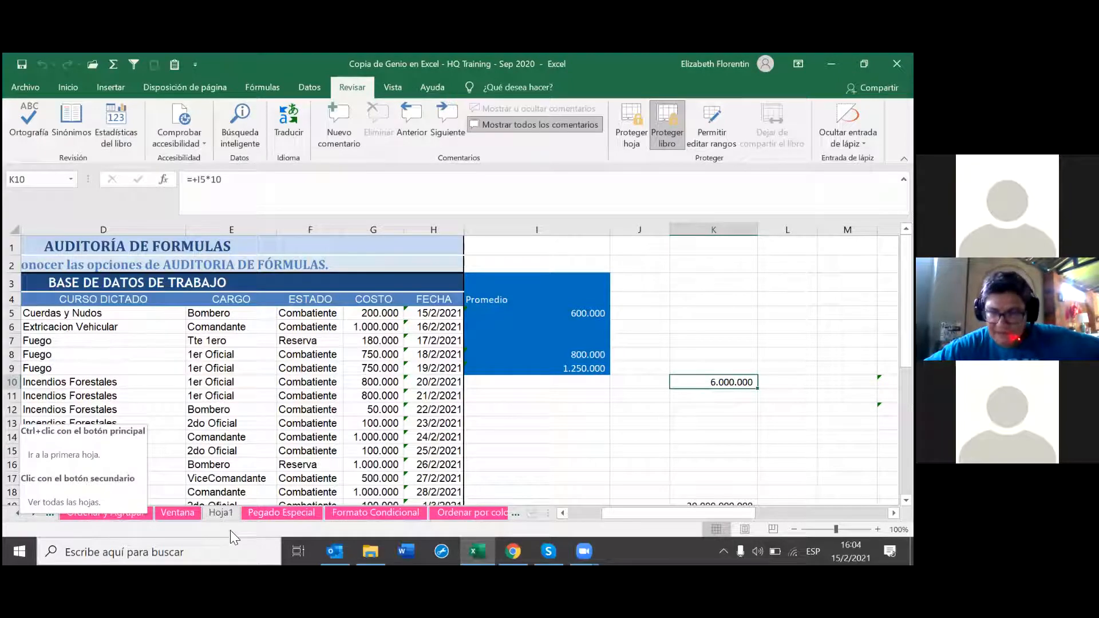
left_click(184, 513)
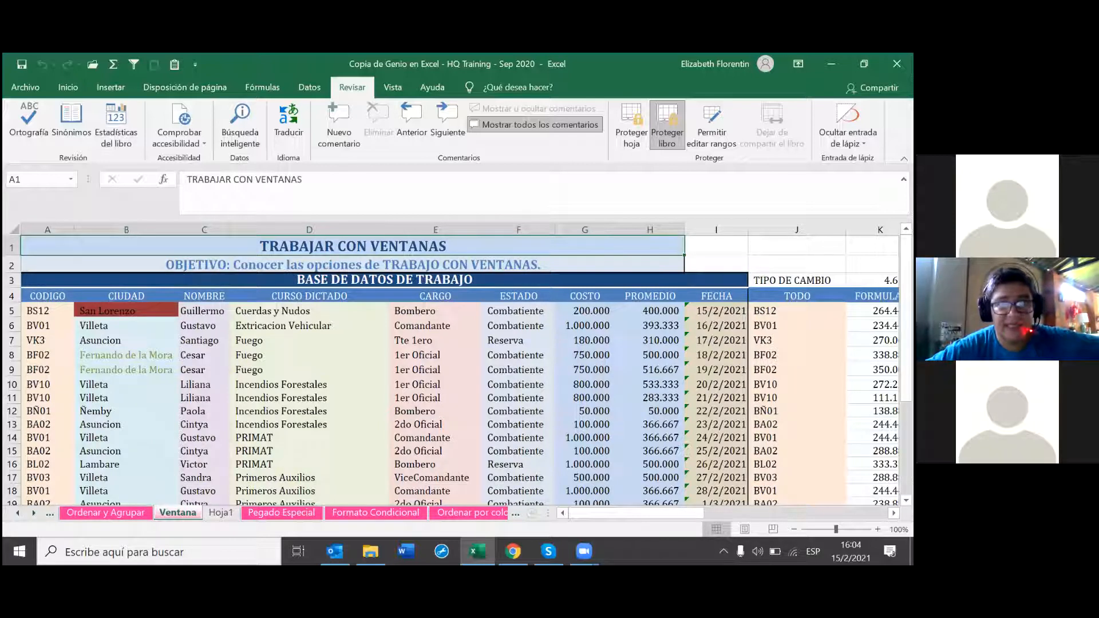
right_click(636, 561)
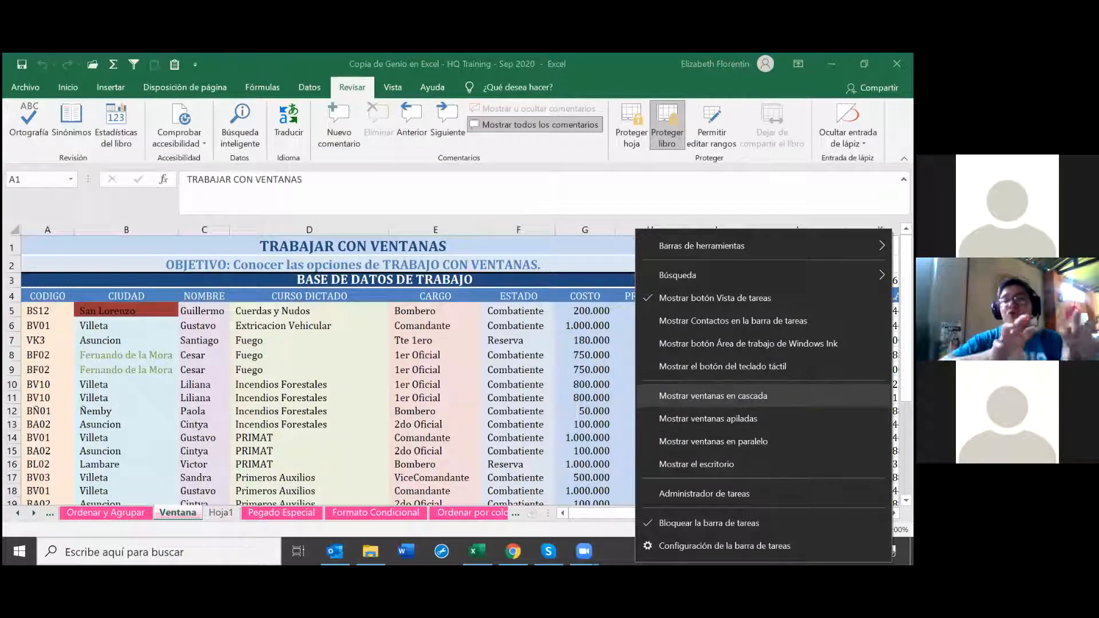
left_click(701, 395)
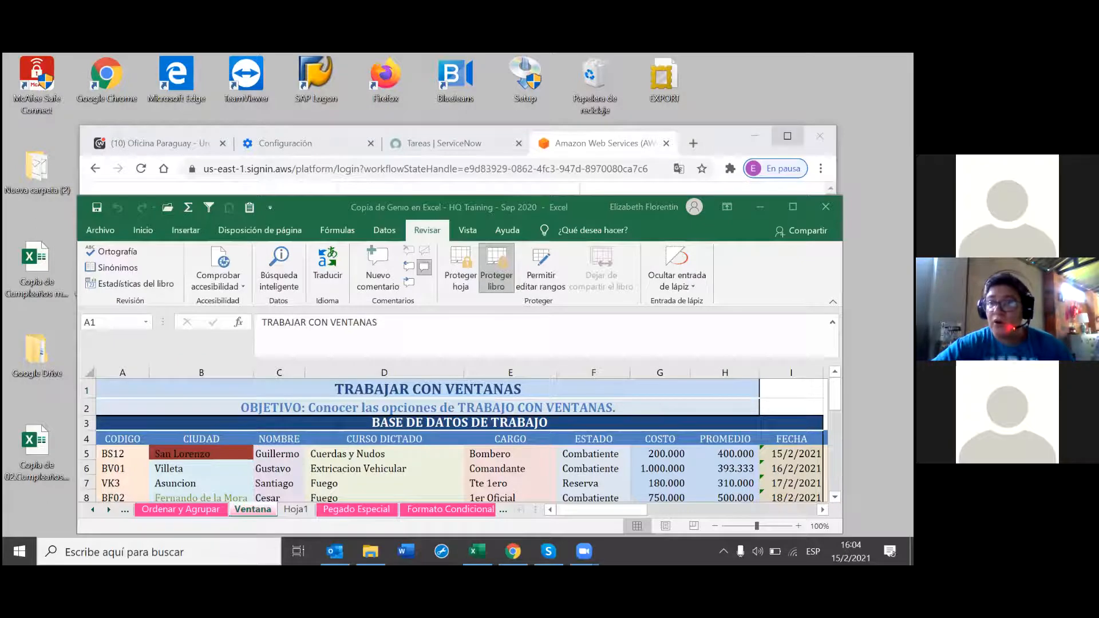
left_click(754, 135)
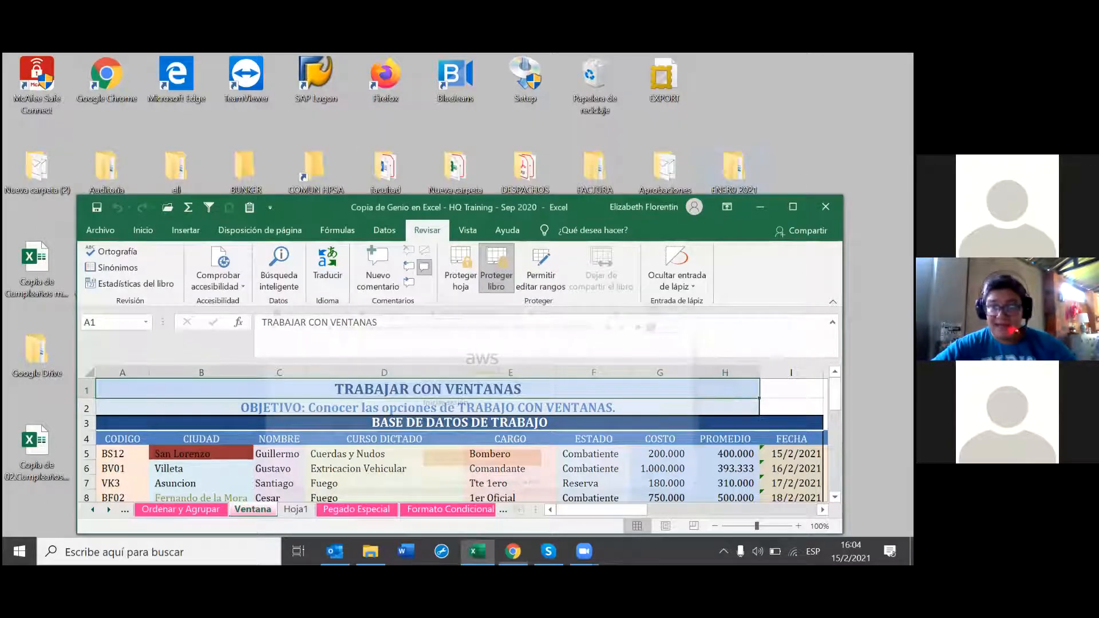
left_click(715, 229)
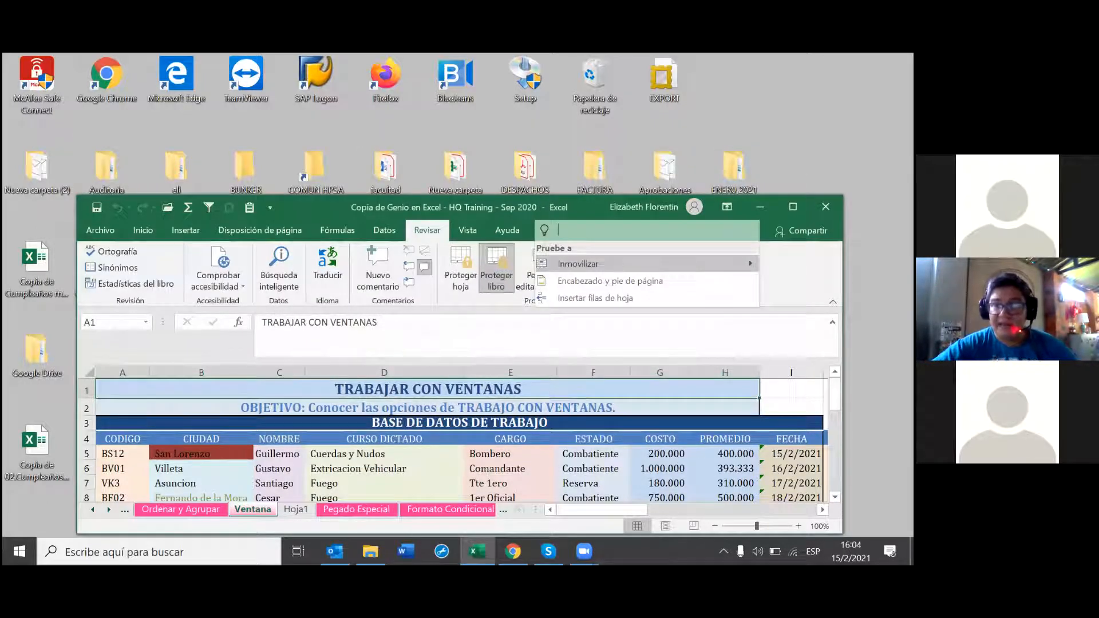
left_click(735, 228)
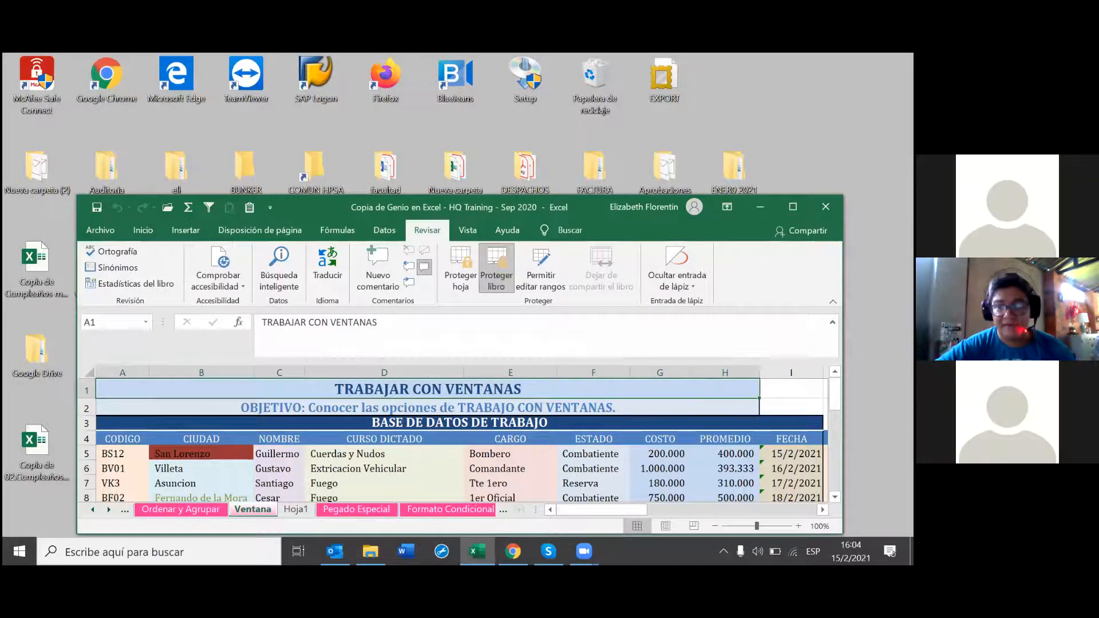
left_click_drag(585, 210, 549, 133)
left_click(757, 129)
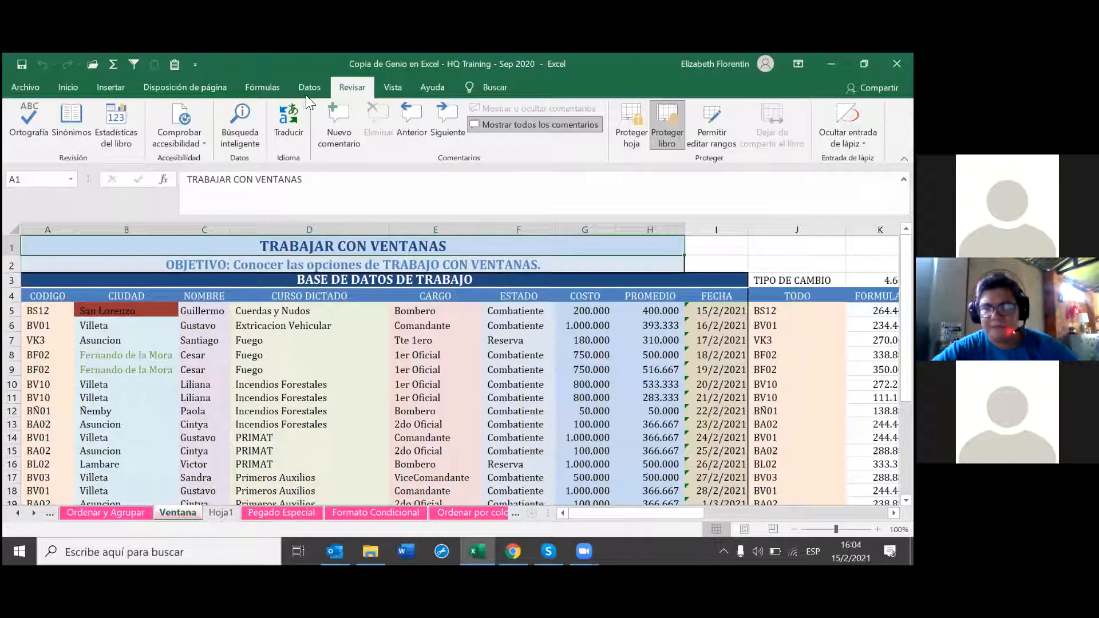
Step: Create a second workbook window, 'Sep 2020:2', with Vista > Nueva ventana
left_click(392, 87)
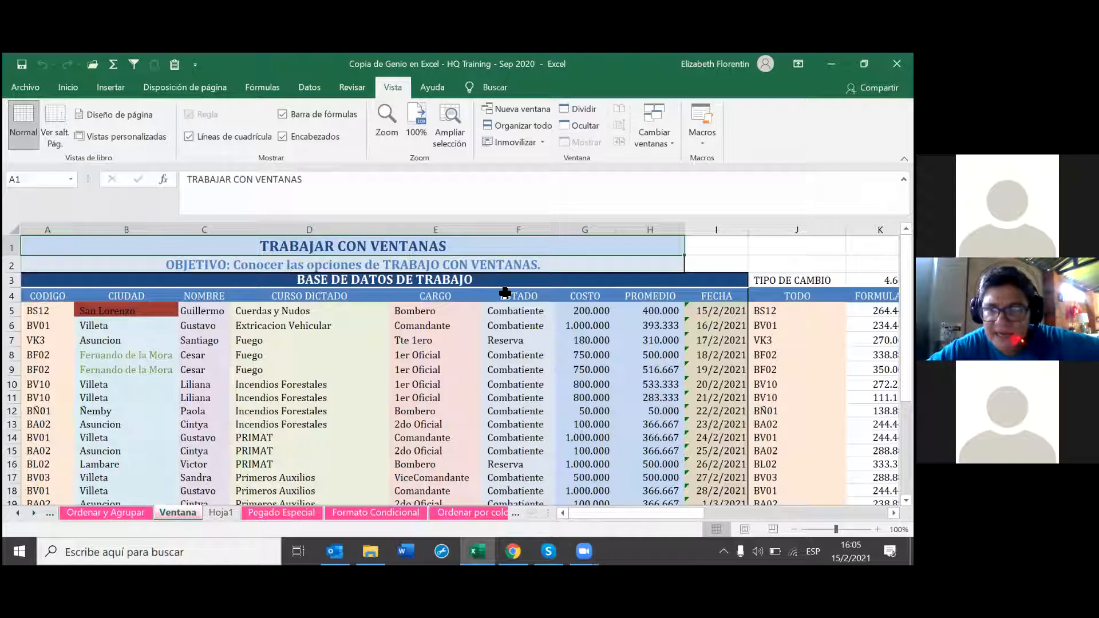
left_click(515, 111)
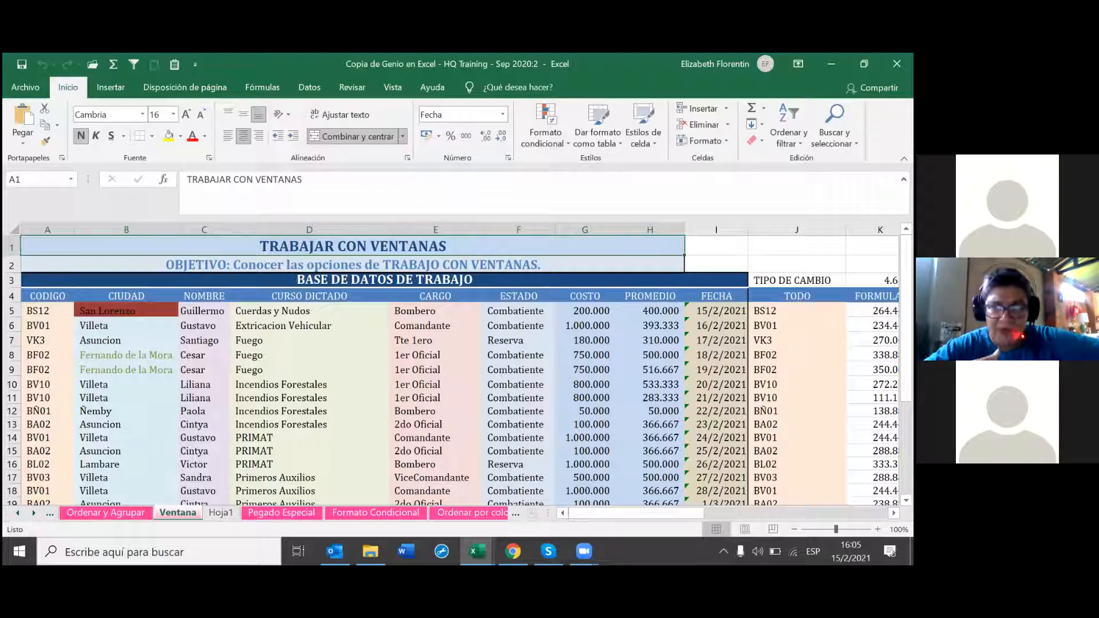
Step: Tile the two workbook windows vertically using Organizar todo > Vertical
left_click(864, 64)
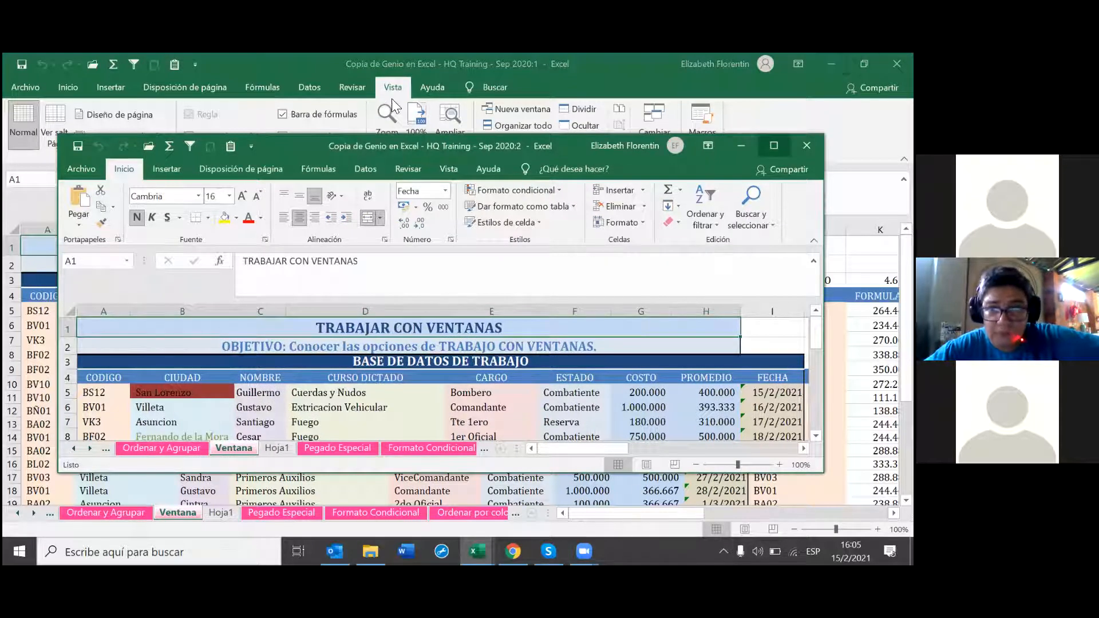
left_click(774, 146)
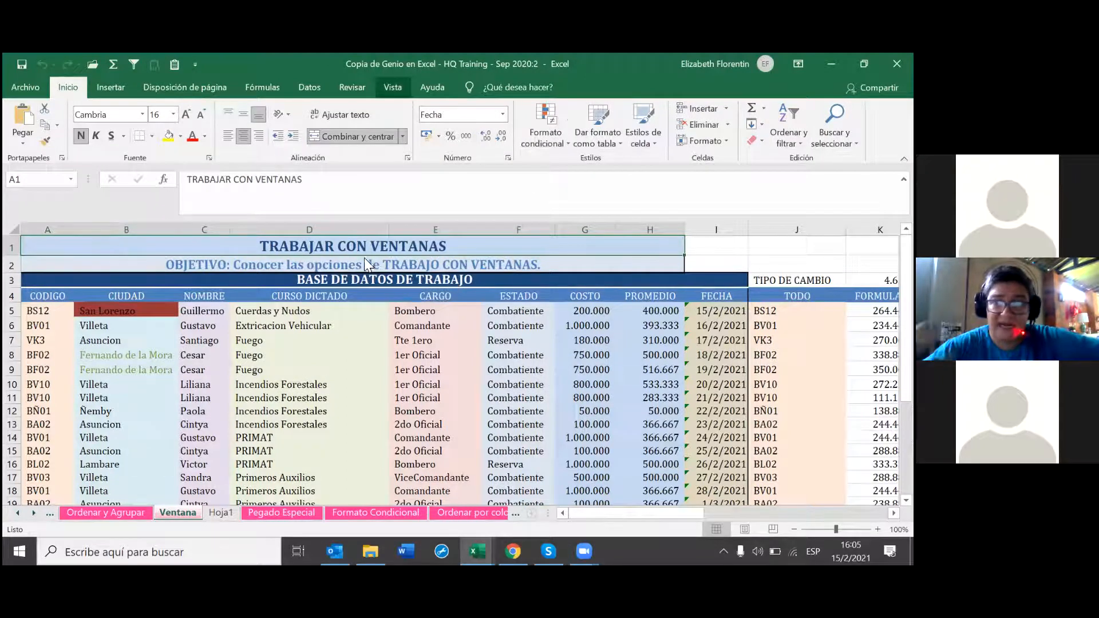
left_click(393, 88)
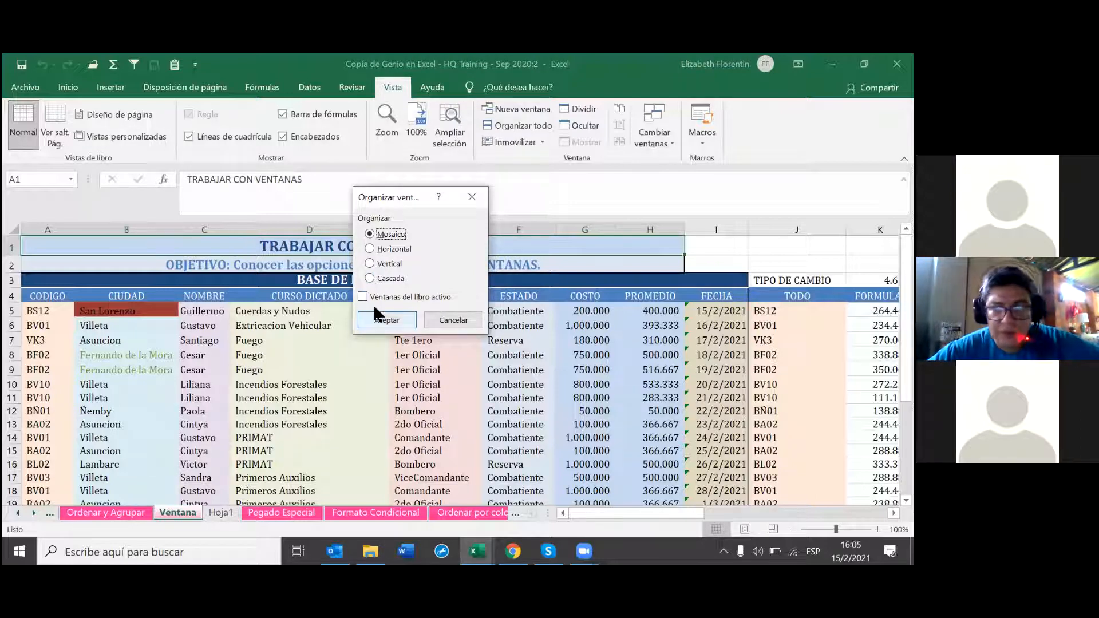
left_click(370, 263)
left_click(395, 327)
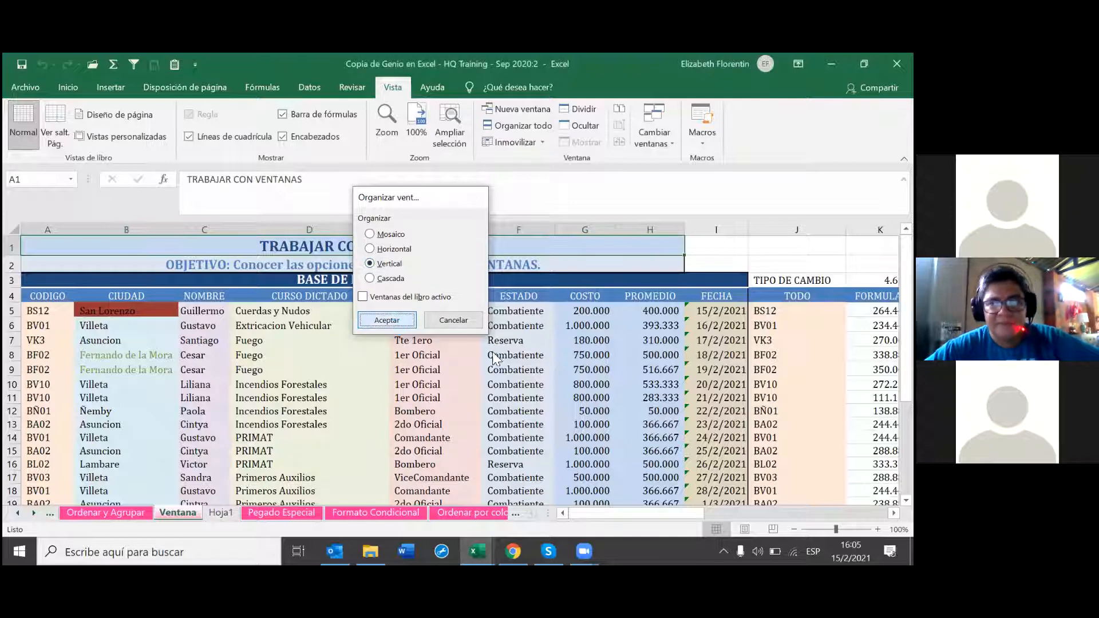
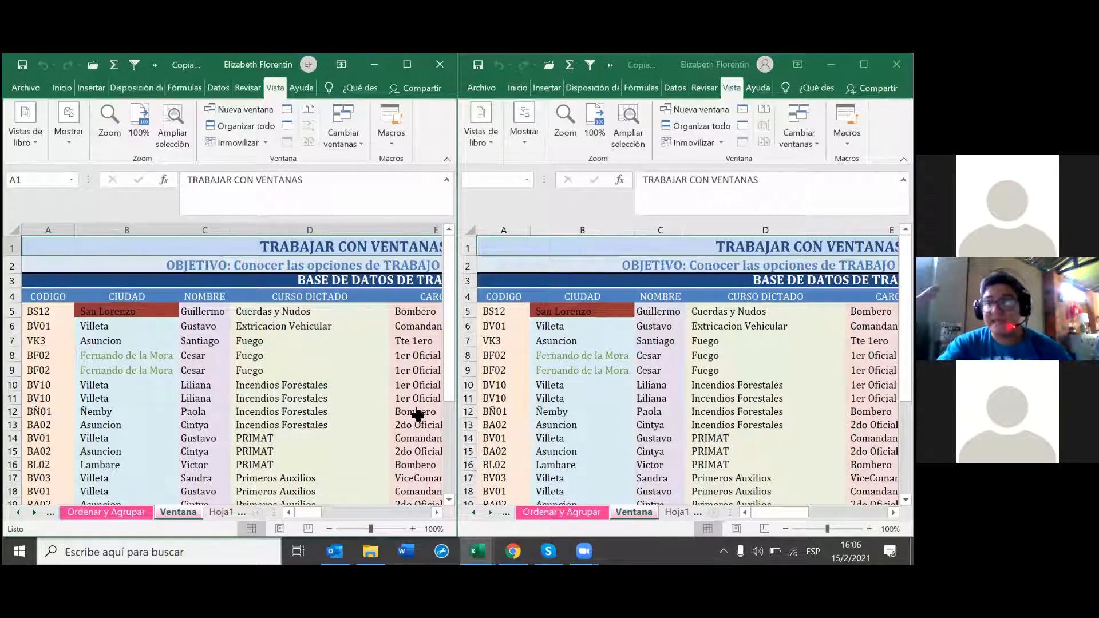
Step: Unprotect the workbook from Revisar > Proteger > Proteger libro
left_click(247, 88)
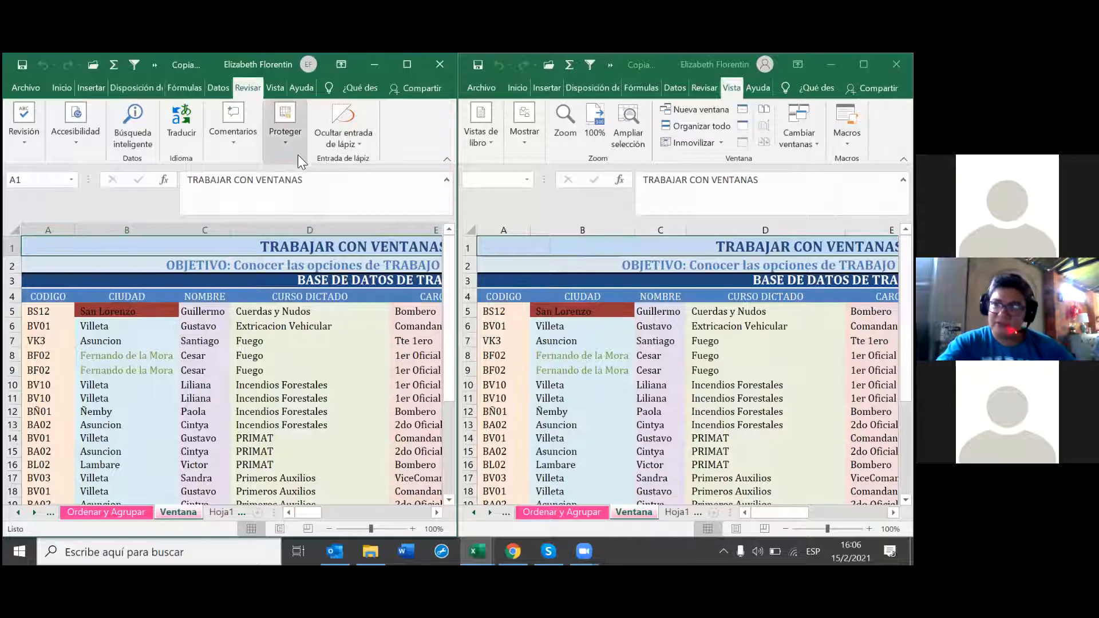
left_click(292, 138)
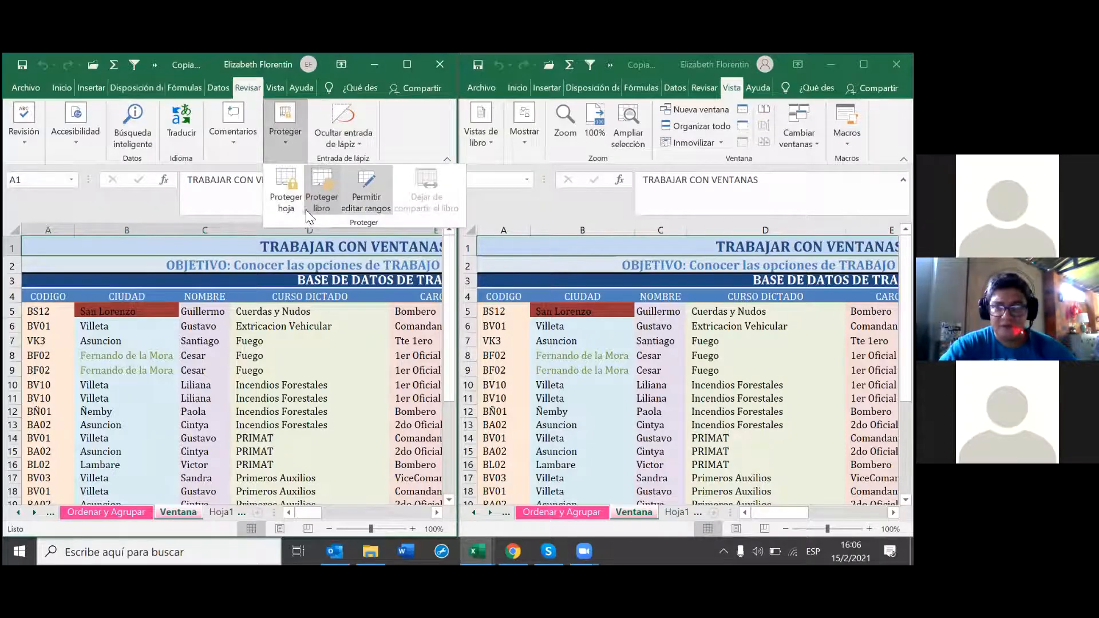
left_click(321, 197)
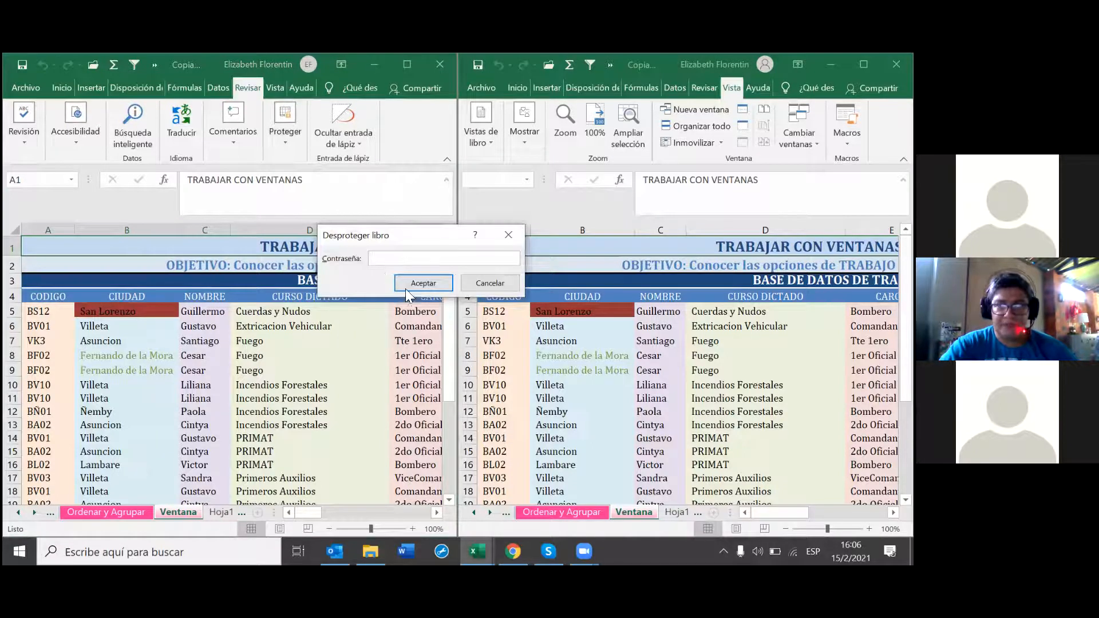
left_click(408, 282)
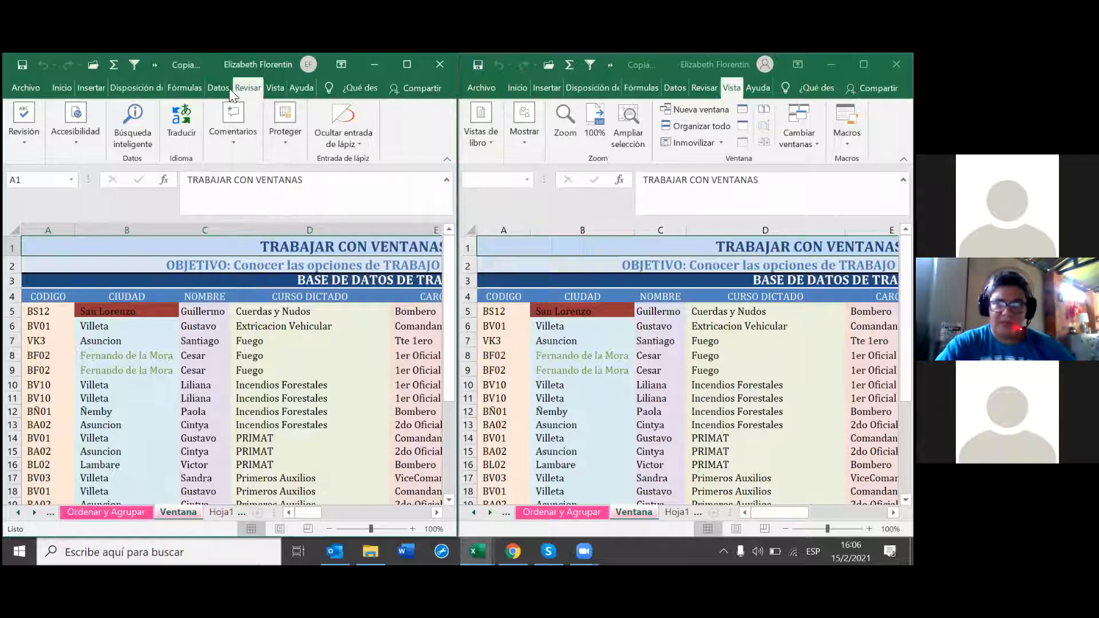
Step: Protect the workbook structure again with Estructura checked and no password
left_click(285, 129)
left_click(321, 192)
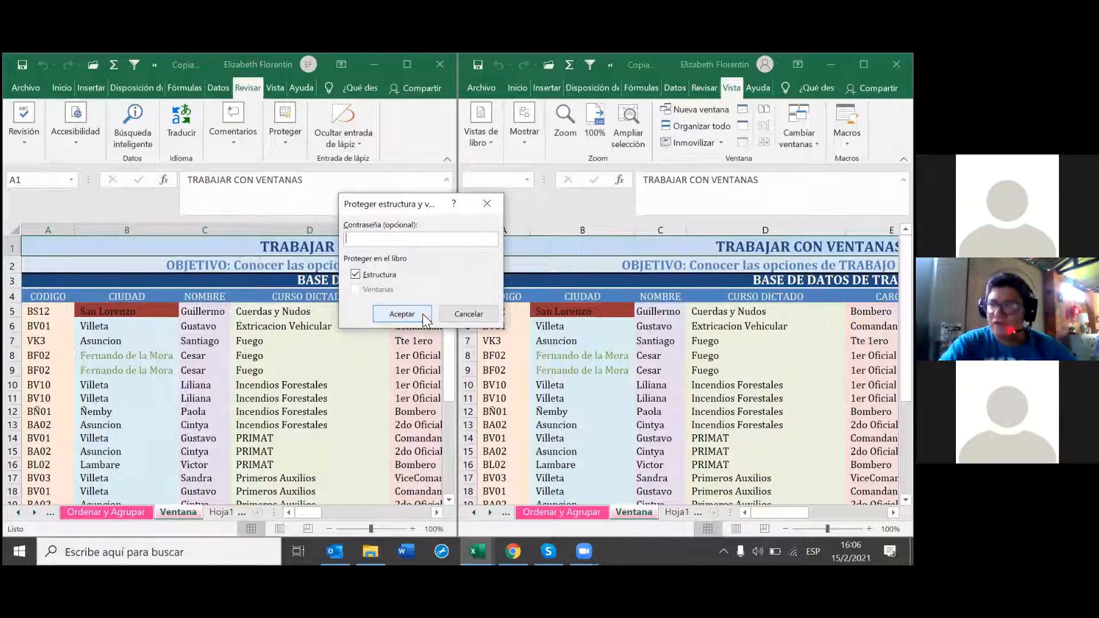
left_click(485, 204)
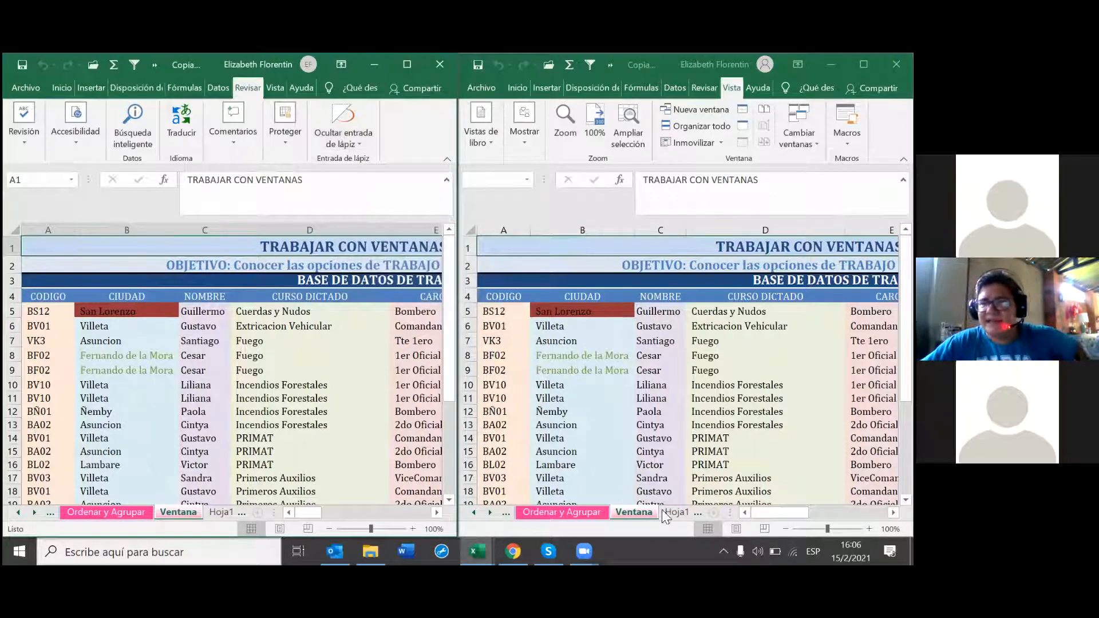
Step: Undo the side-by-side windows and switch to the Auditoría de Fórmulas sheet
right_click(632, 554)
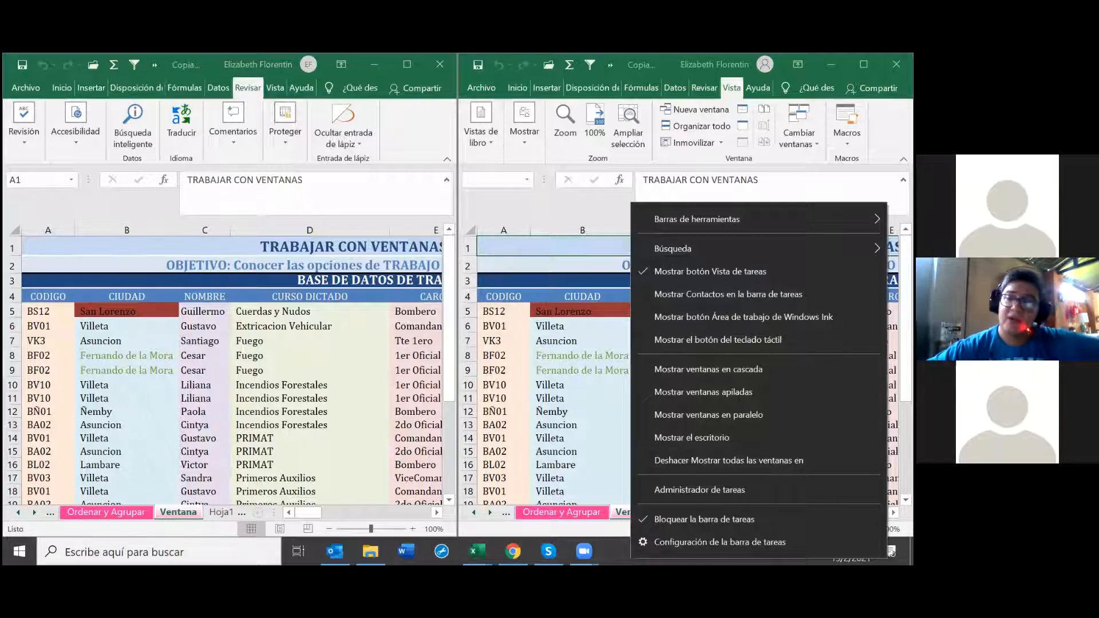
left_click(728, 460)
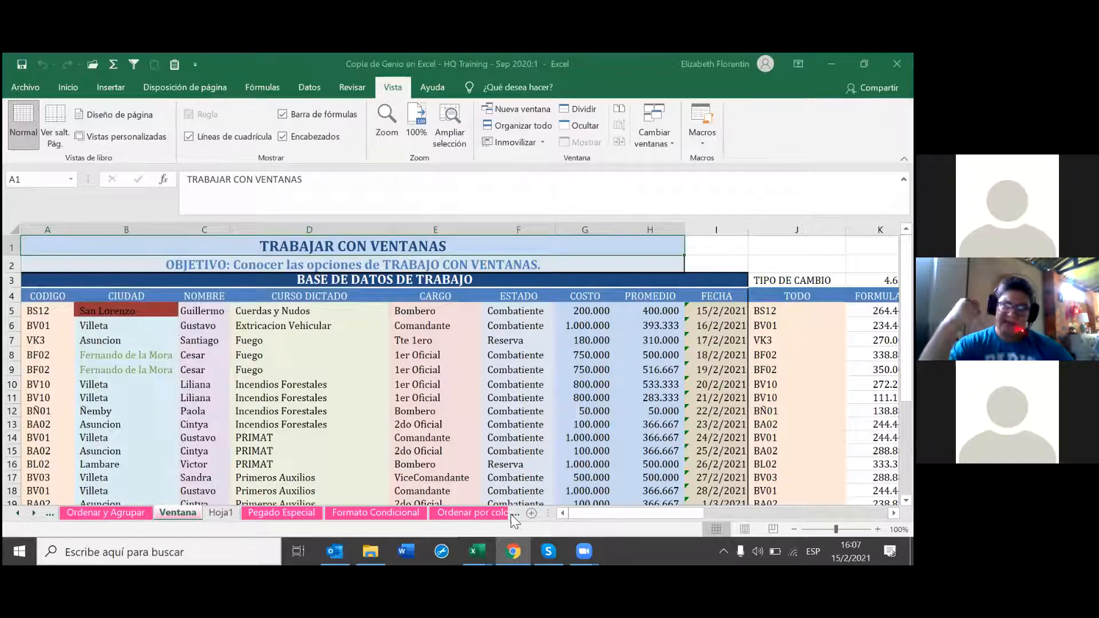
left_click(37, 511)
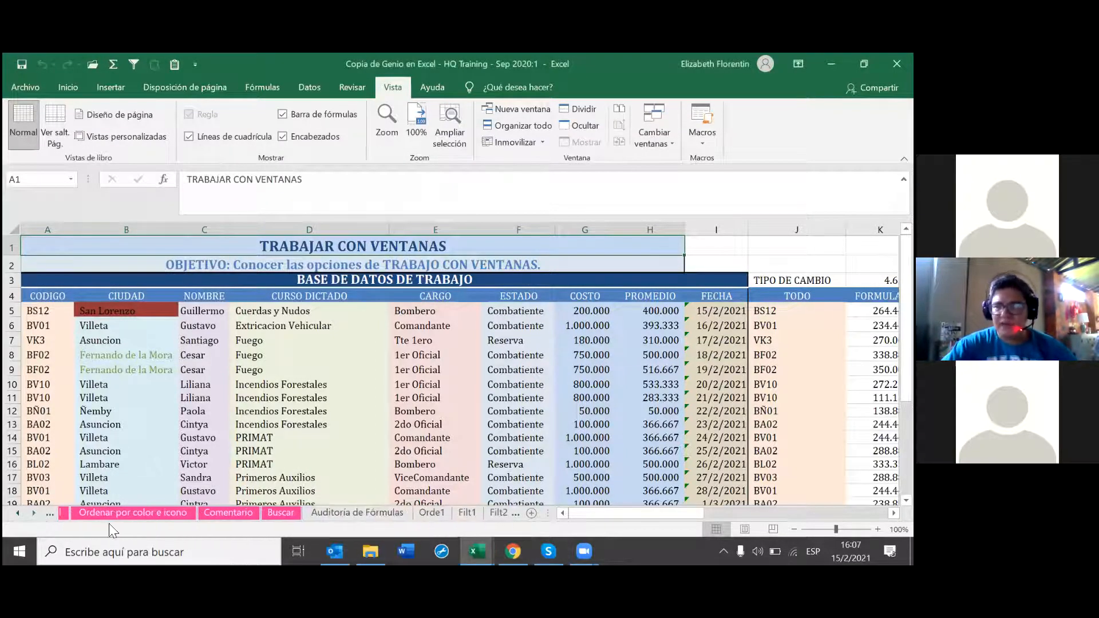
left_click(339, 514)
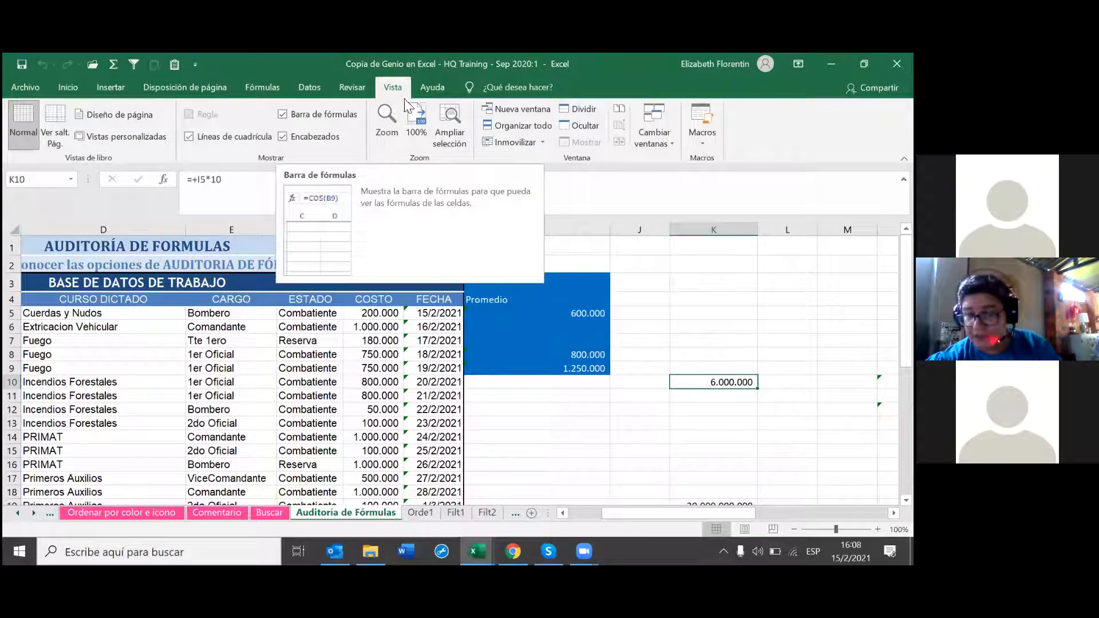
Step: Uncheck Bloqueada and Oculta for cell K10 in Formato de celdas > Proteger
right_click(703, 393)
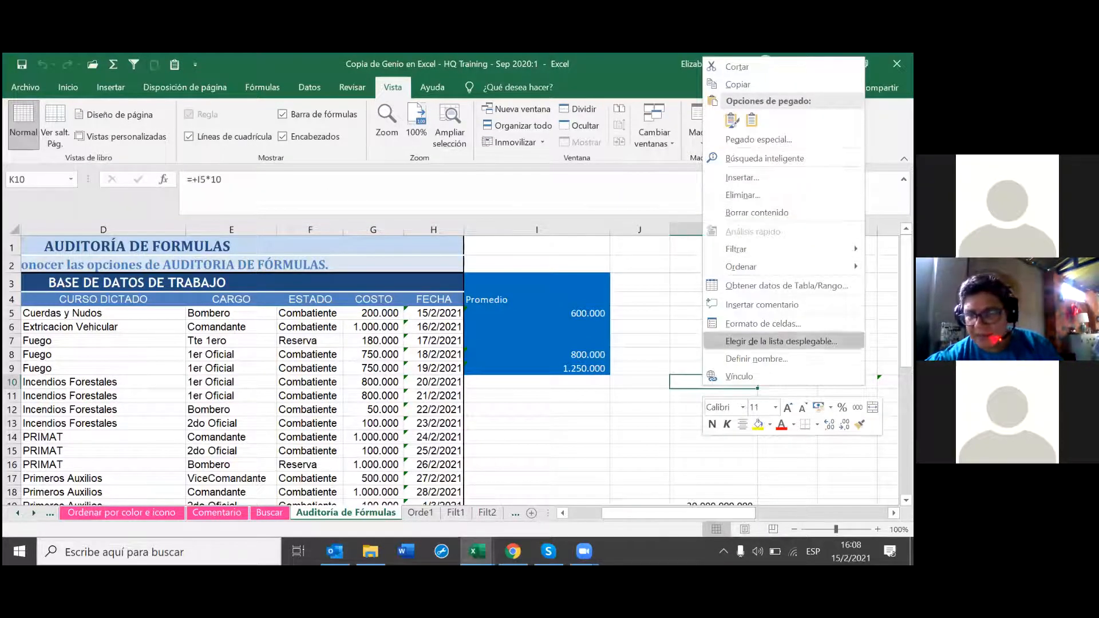
left_click(763, 323)
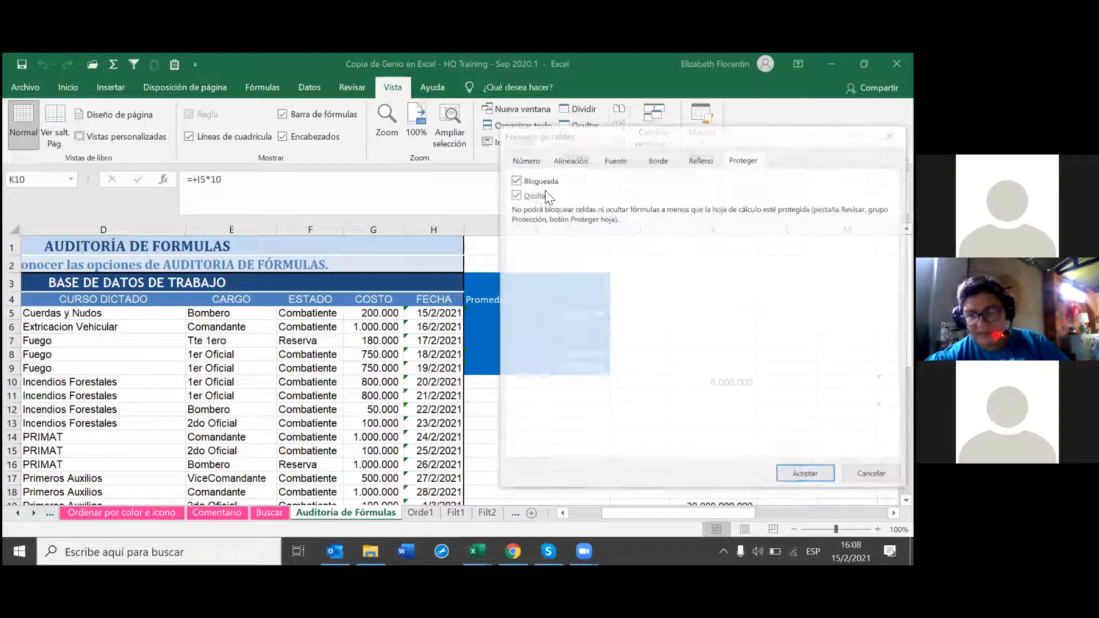
left_click(514, 195)
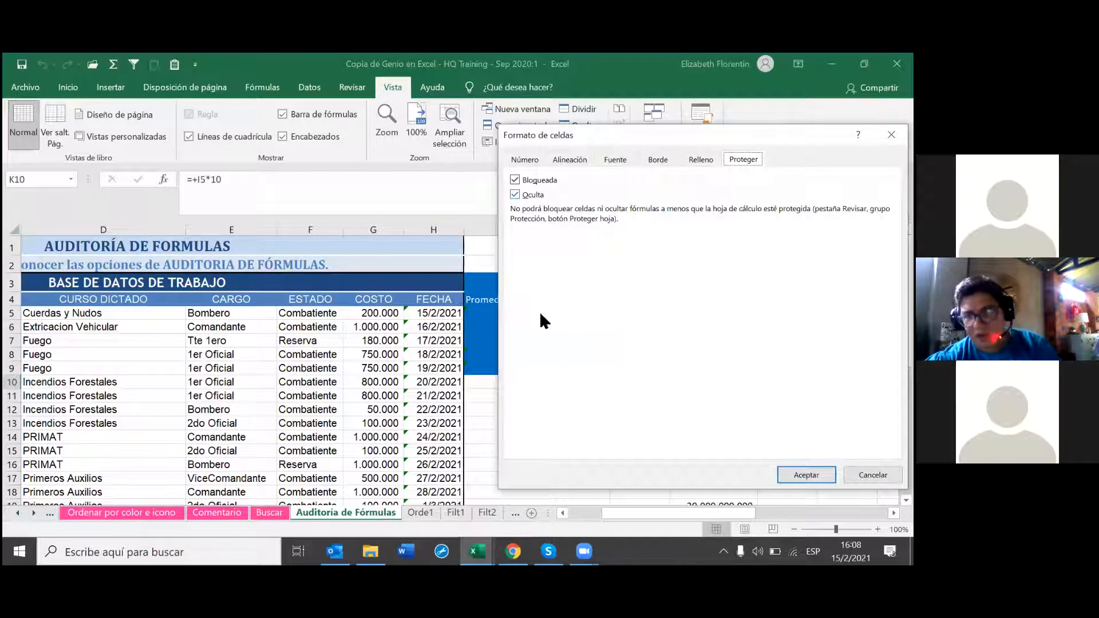
left_click(514, 195)
left_click(514, 180)
left_click(515, 194)
left_click(515, 195)
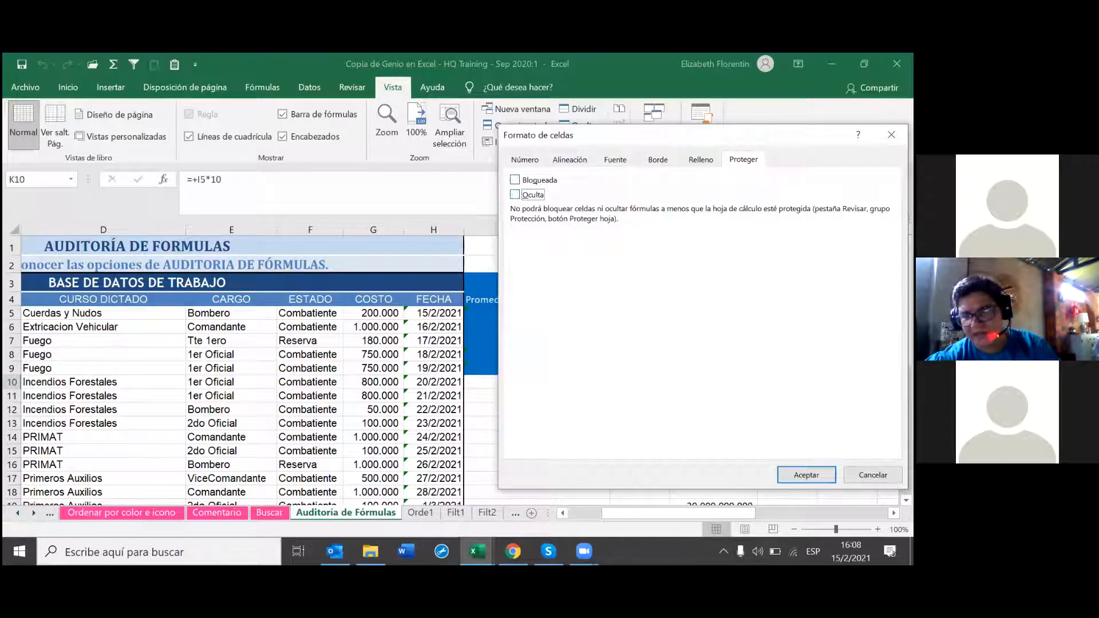
left_click(806, 475)
left_click(712, 419)
left_click(714, 385)
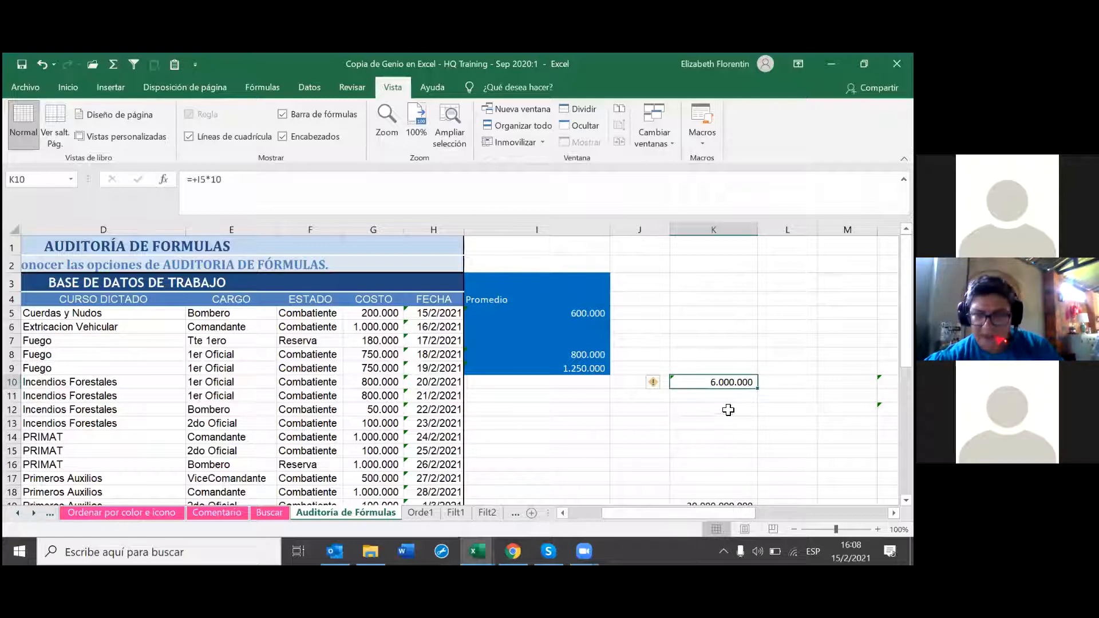
Step: Read the Ayuda sobre este error article for K10's unprotected-formula warning, then close it
left_click(654, 382)
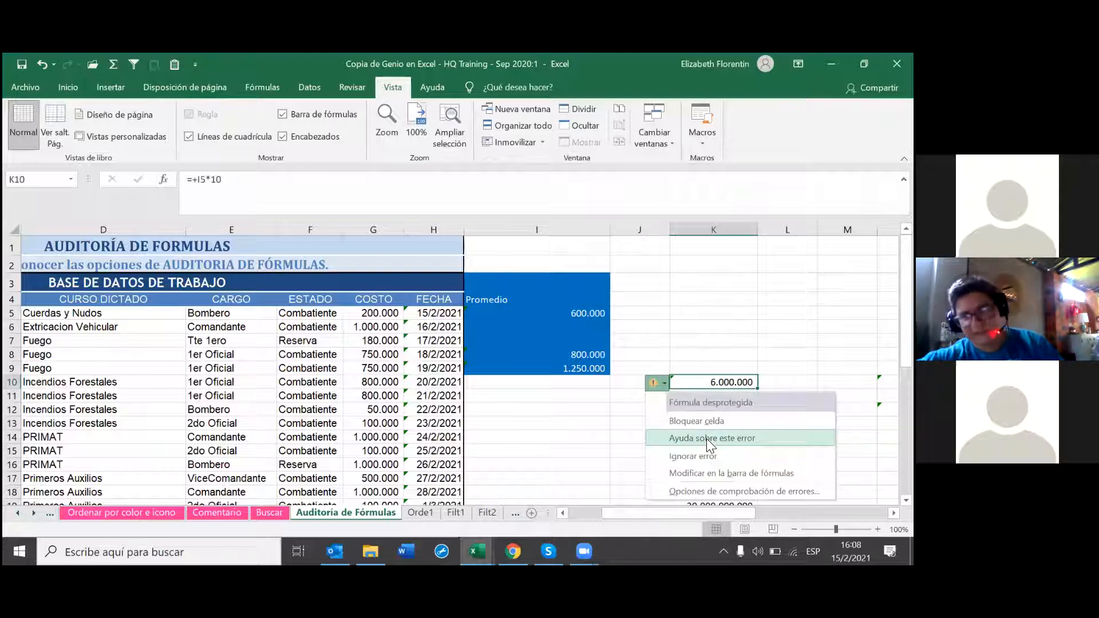
left_click(706, 438)
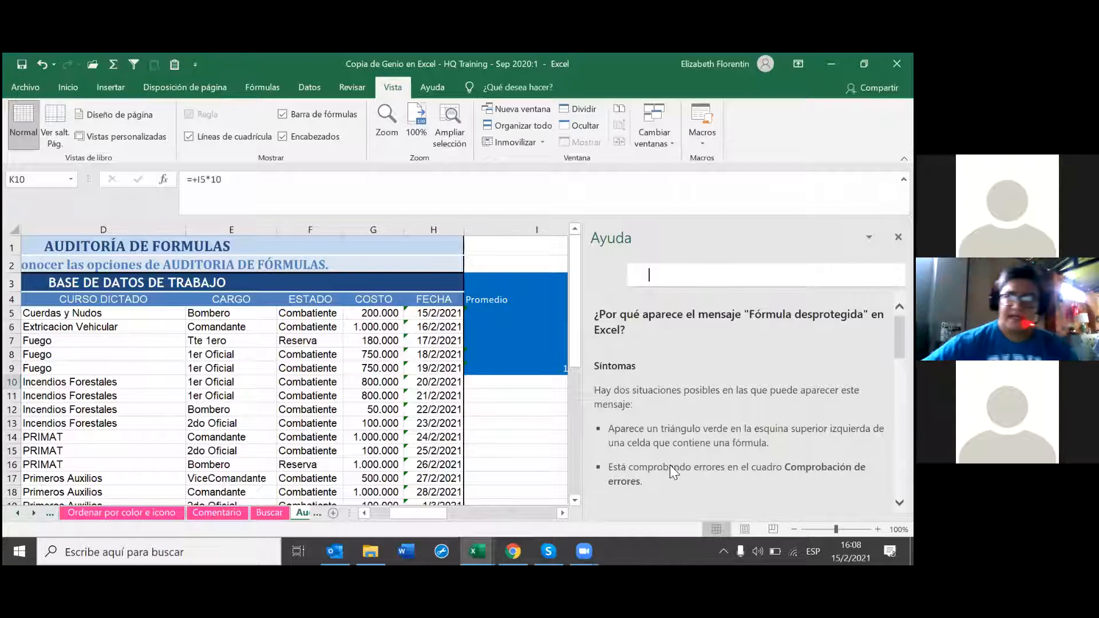
scroll(671, 470, "down", 5)
scroll(670, 475, "down", 6)
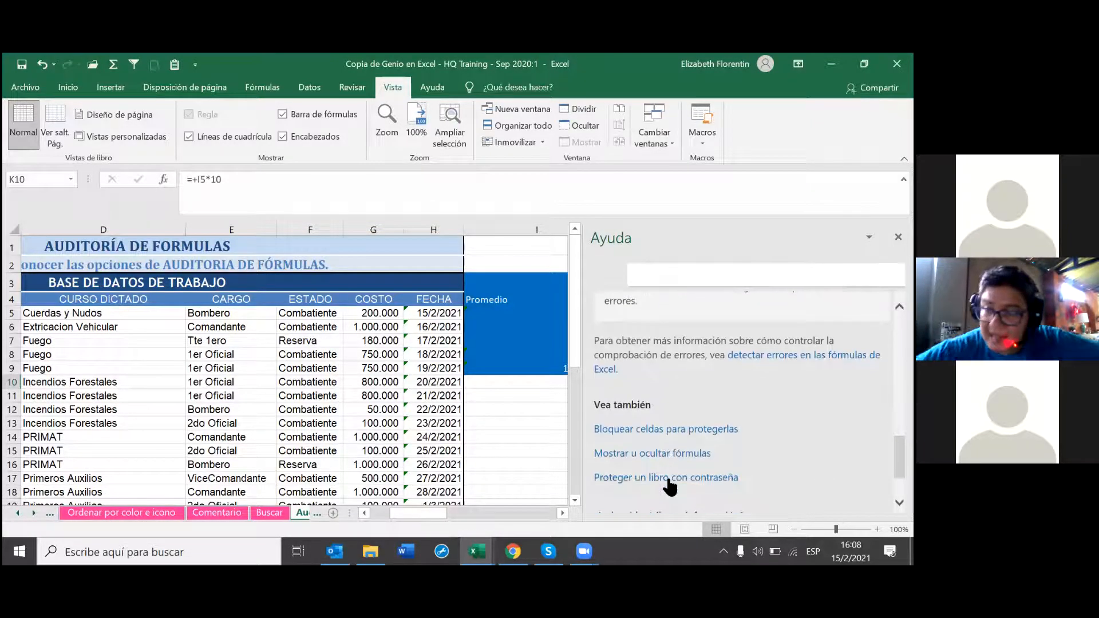
scroll(671, 479, "up", 3)
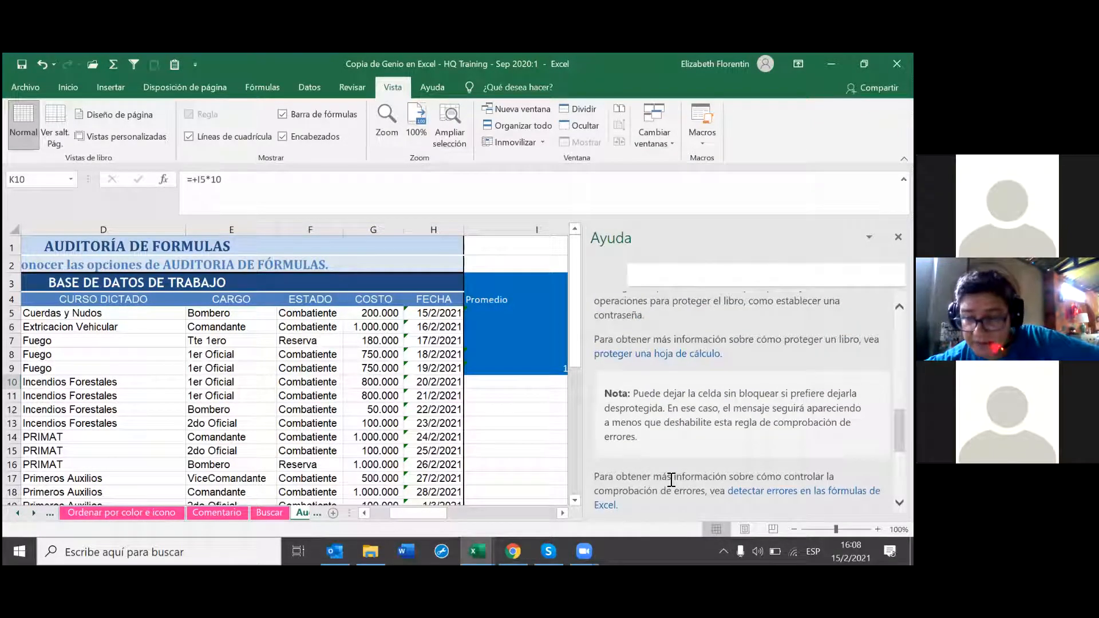
scroll(669, 483, "down", 1)
scroll(668, 483, "down", 5)
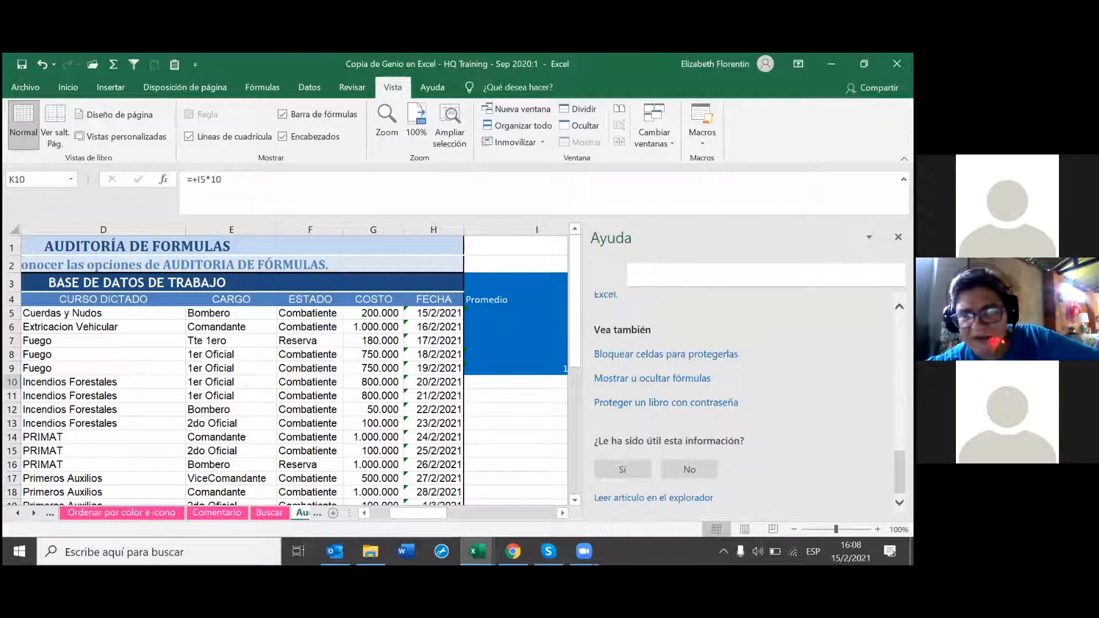
left_click(898, 237)
Step: Choose Ignorar error on K10's smart tag to clear its flag
left_click(657, 382)
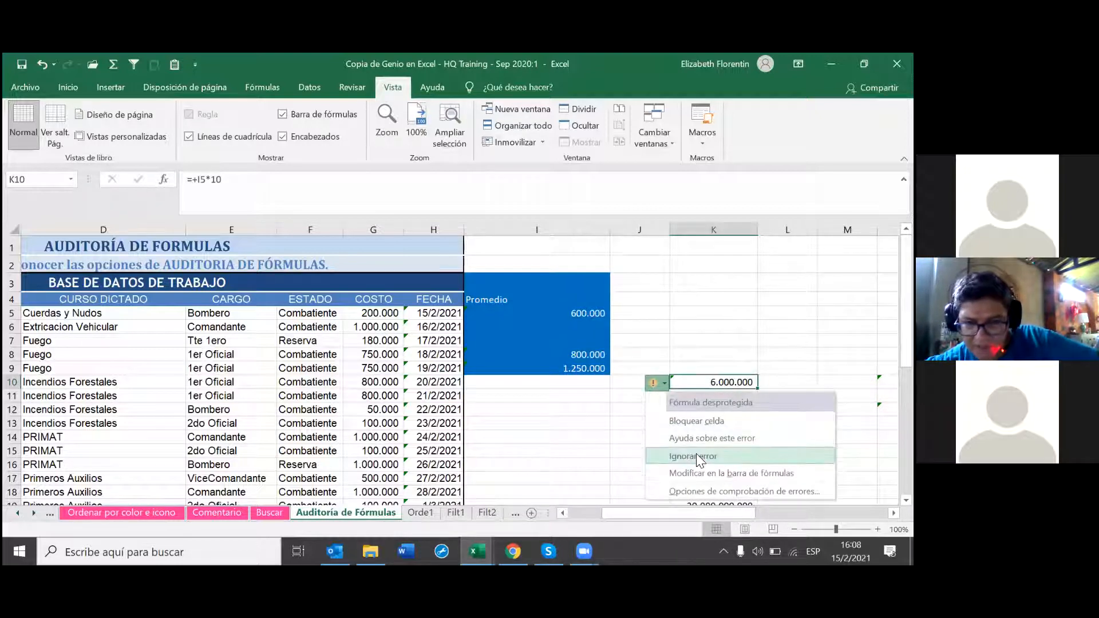
left_click(697, 456)
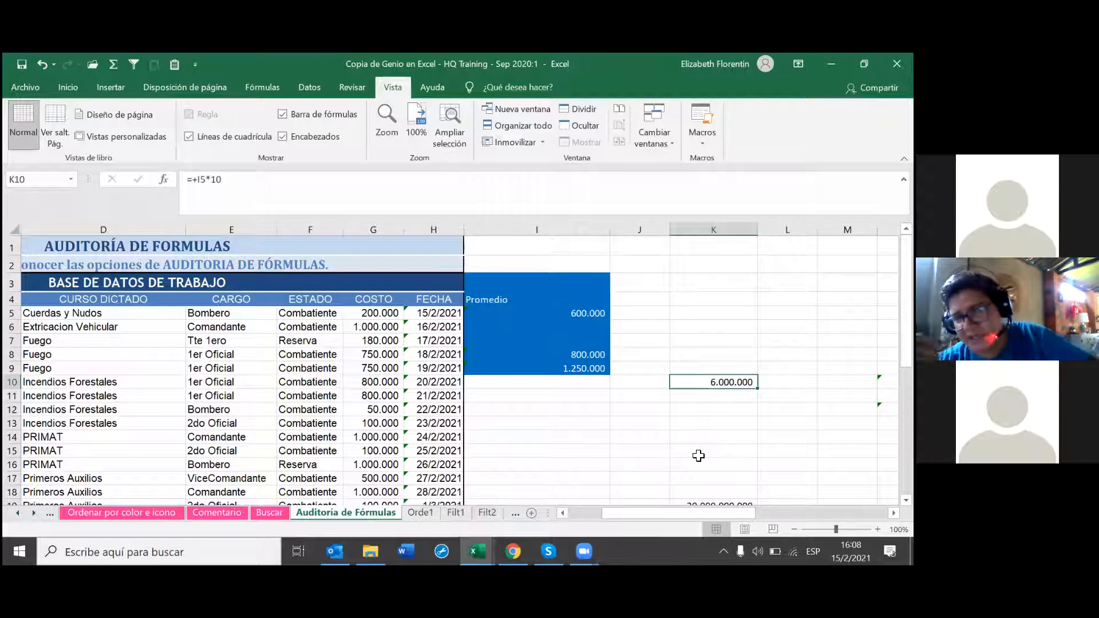
left_click(697, 437)
Step: Re-enter N10's Tipodecambioclaseexel.xlsx link formula from the formula bar so it shows 166.500.000
left_click(714, 384)
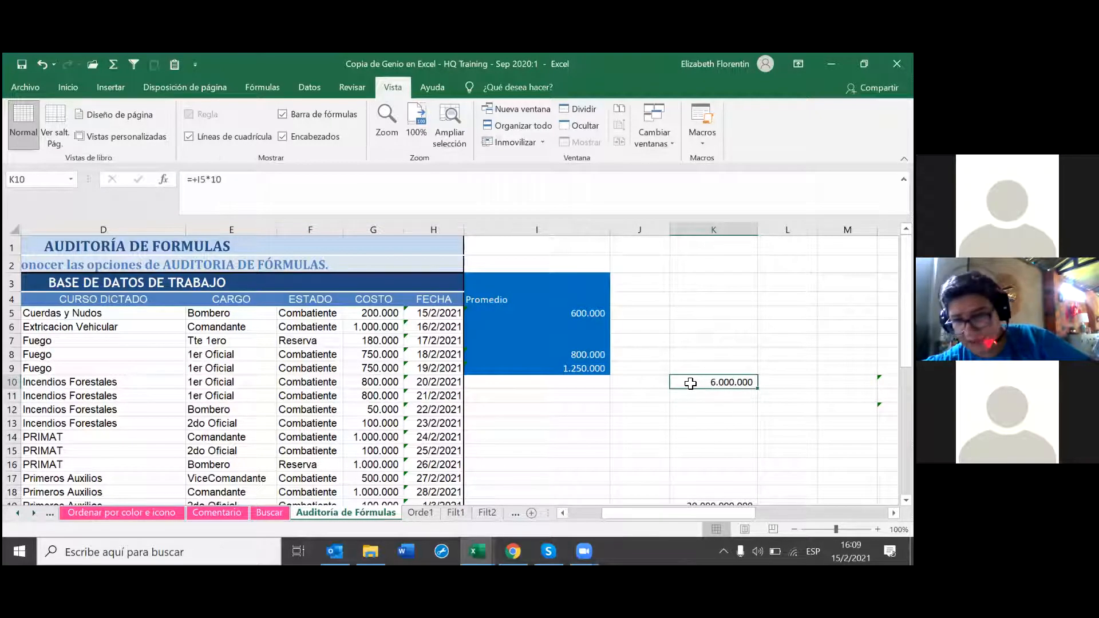
left_click(887, 382)
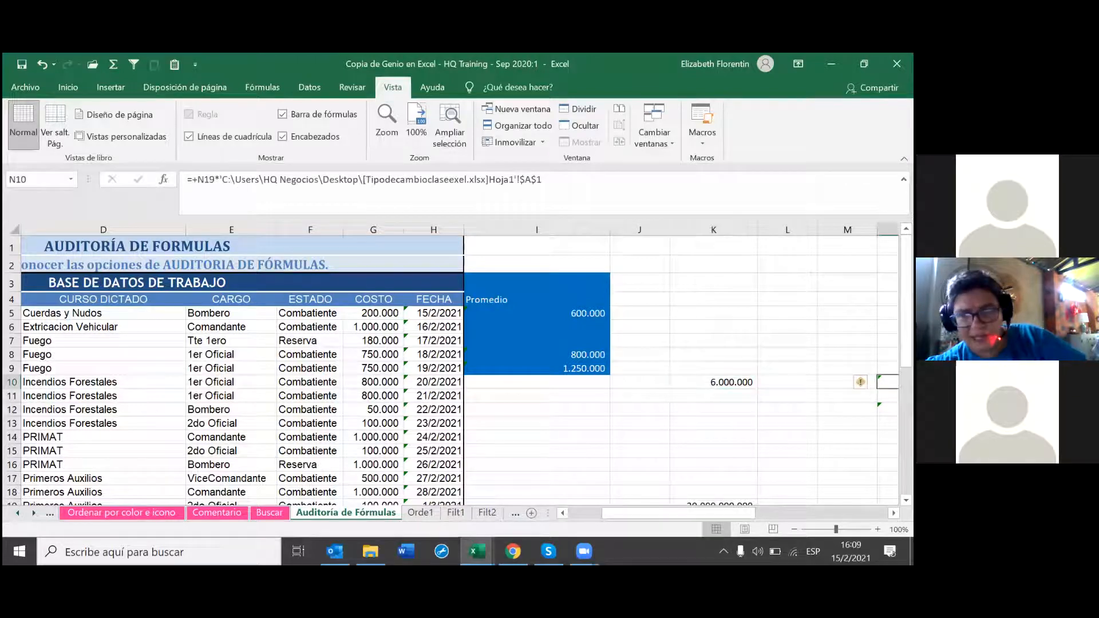
left_click(863, 382)
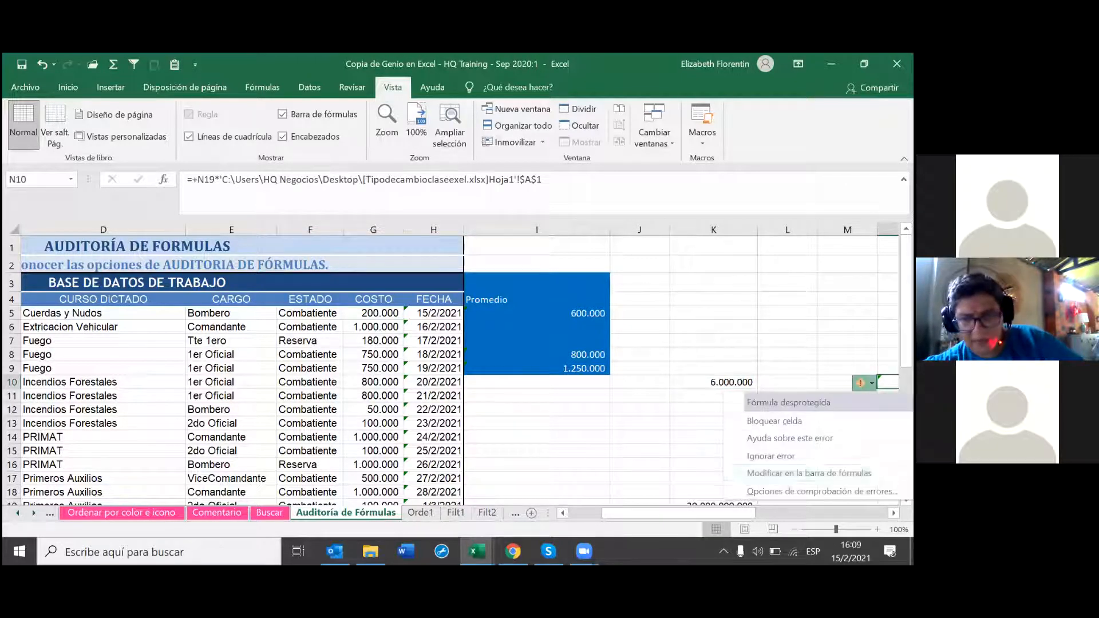
left_click(809, 473)
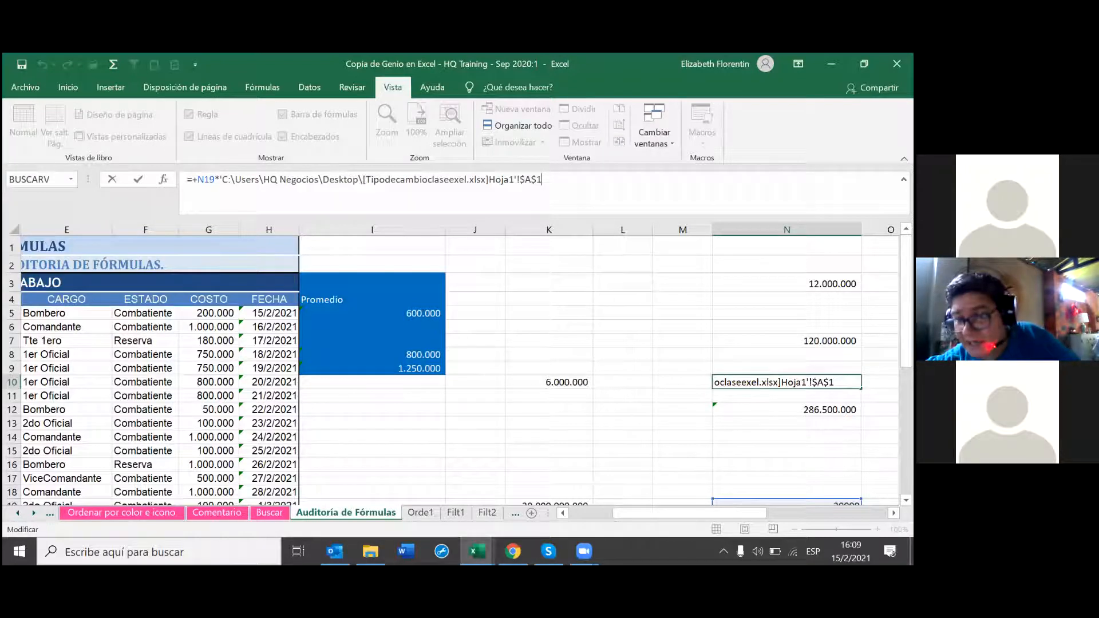
key("Return")
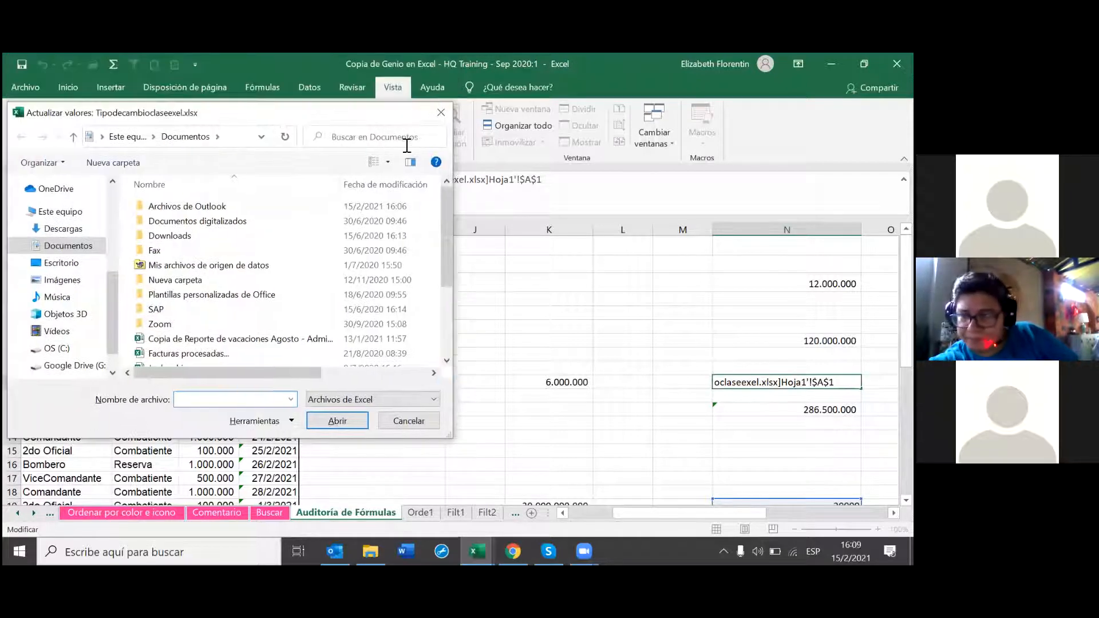
left_click(441, 112)
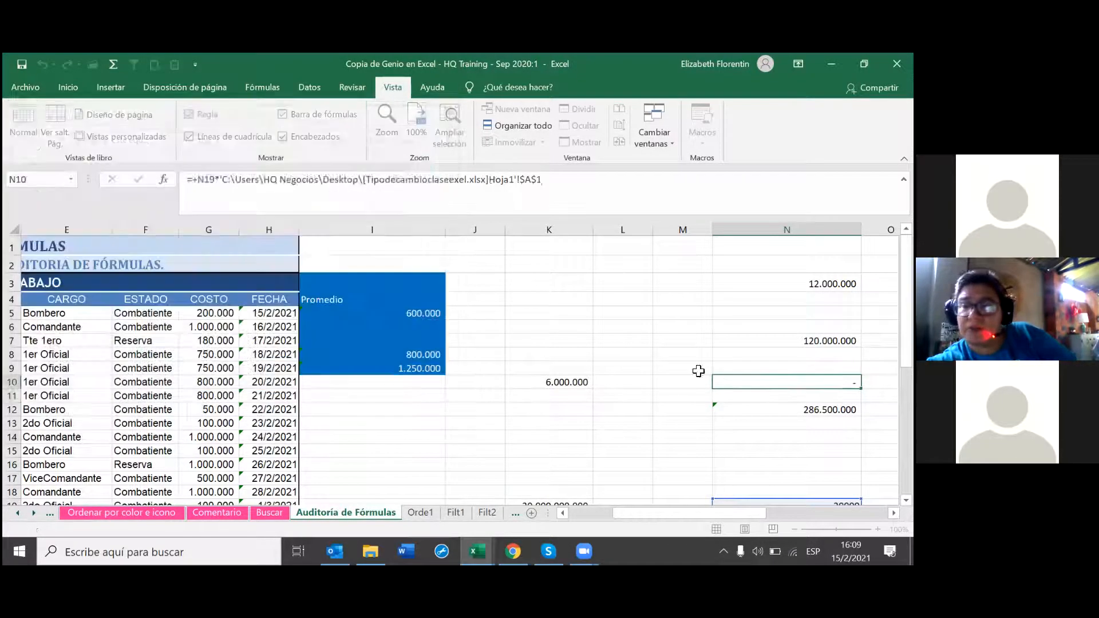
left_click(787, 383)
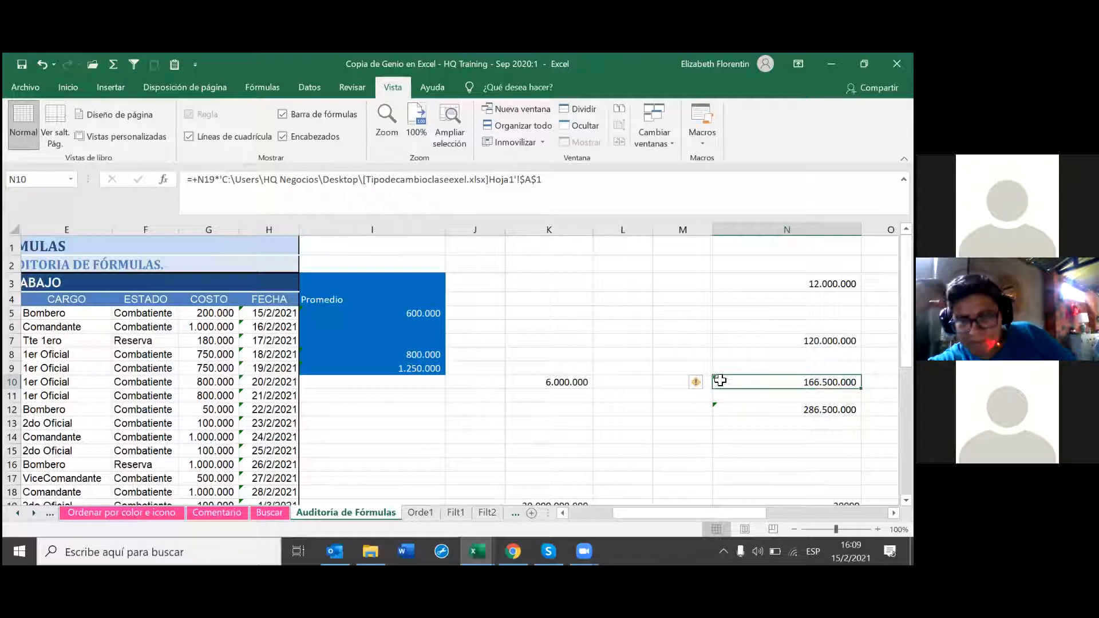
Step: Uncheck 'Habilitar comprobación de errores en segundo plano' in Excel Options > Fórmulas
left_click(699, 384)
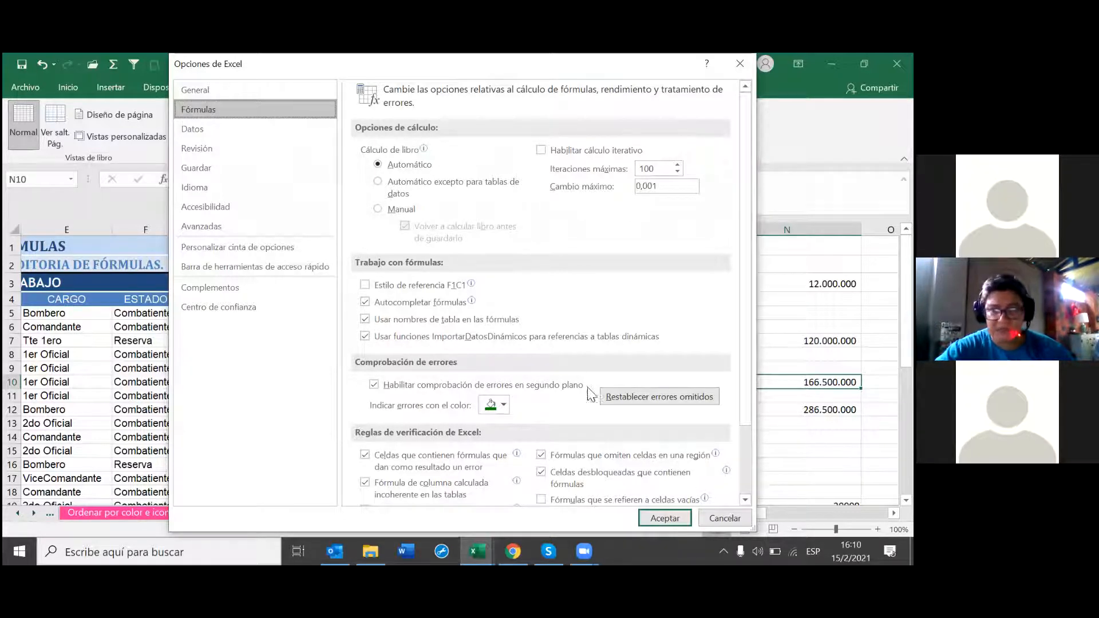
left_click(388, 384)
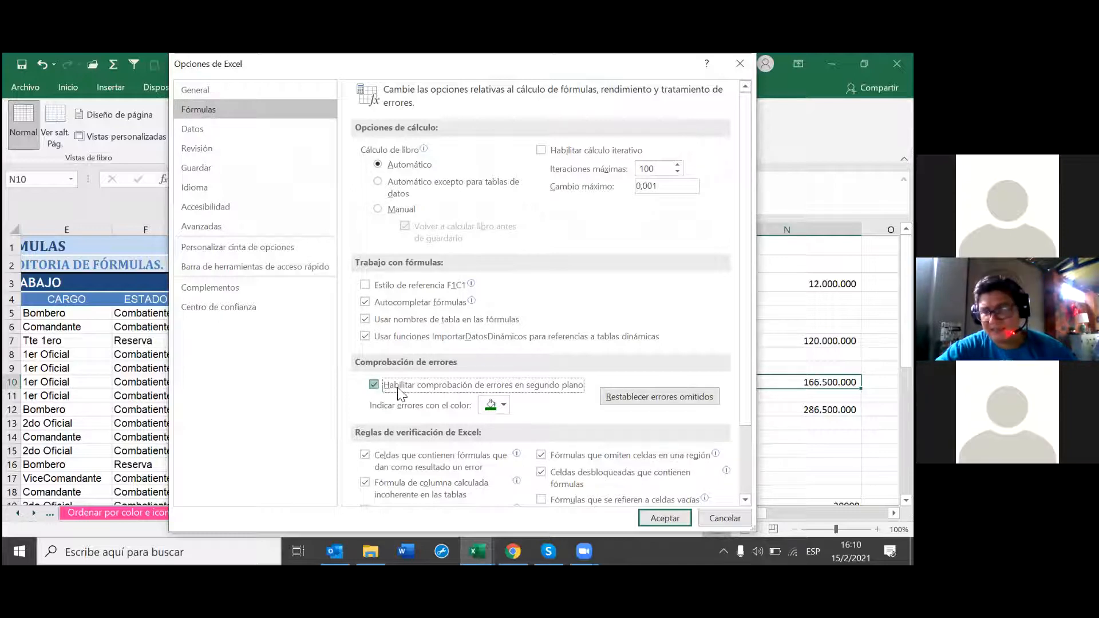
left_click(667, 523)
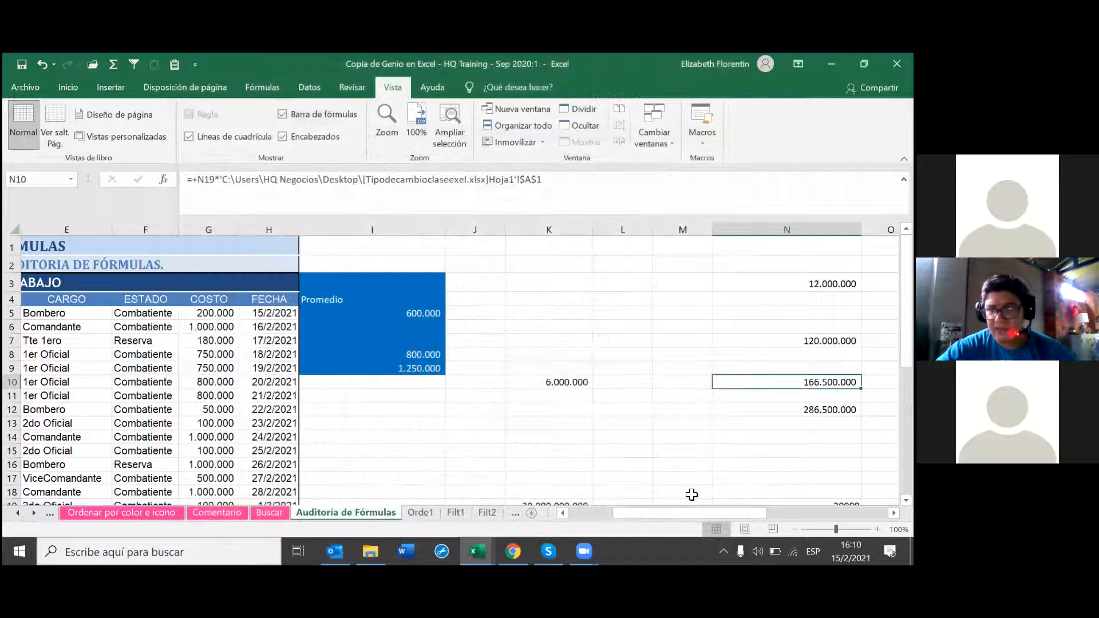
left_click(691, 494)
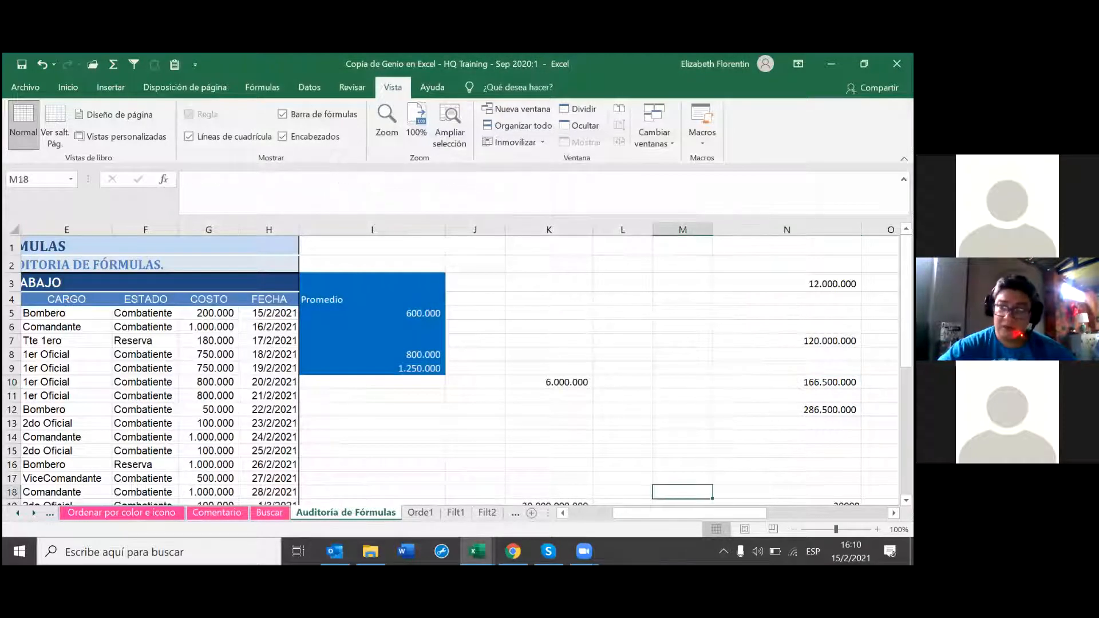
Step: Select the N12 total (=+N7+N10) and open the Fórmulas tab's Comprobación de errores dropdown
left_click(786, 284)
left_click(786, 409)
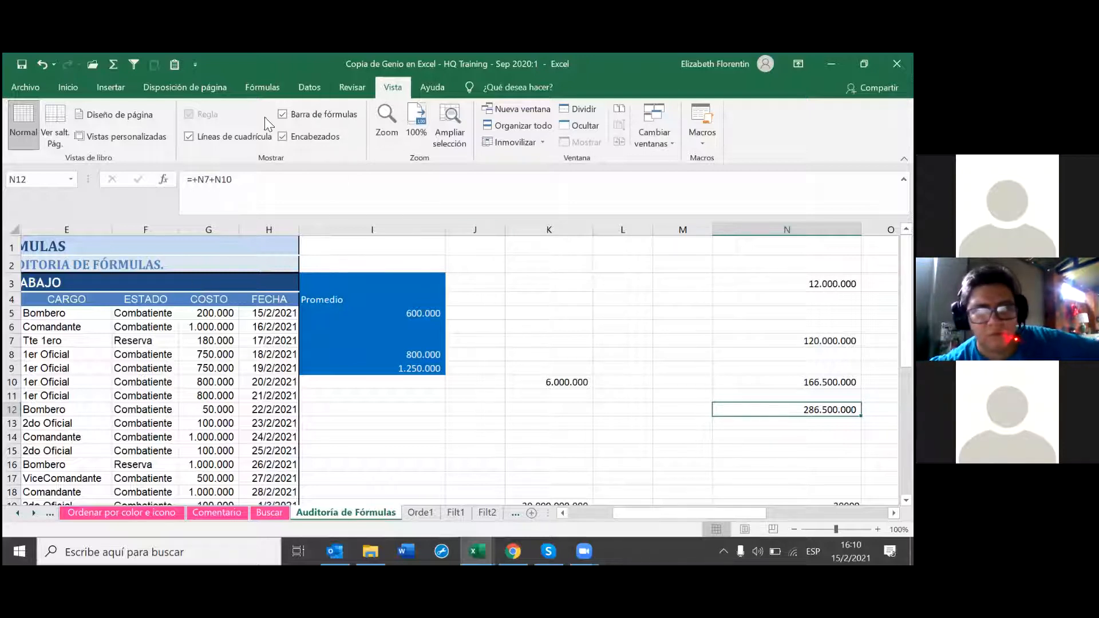
left_click(265, 86)
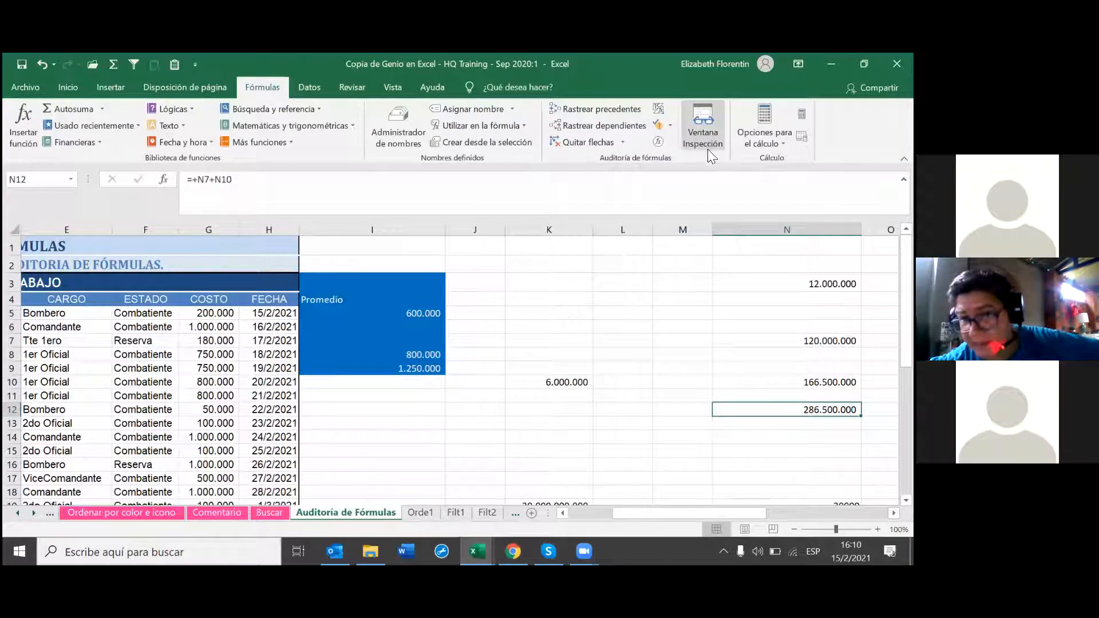
left_click(670, 124)
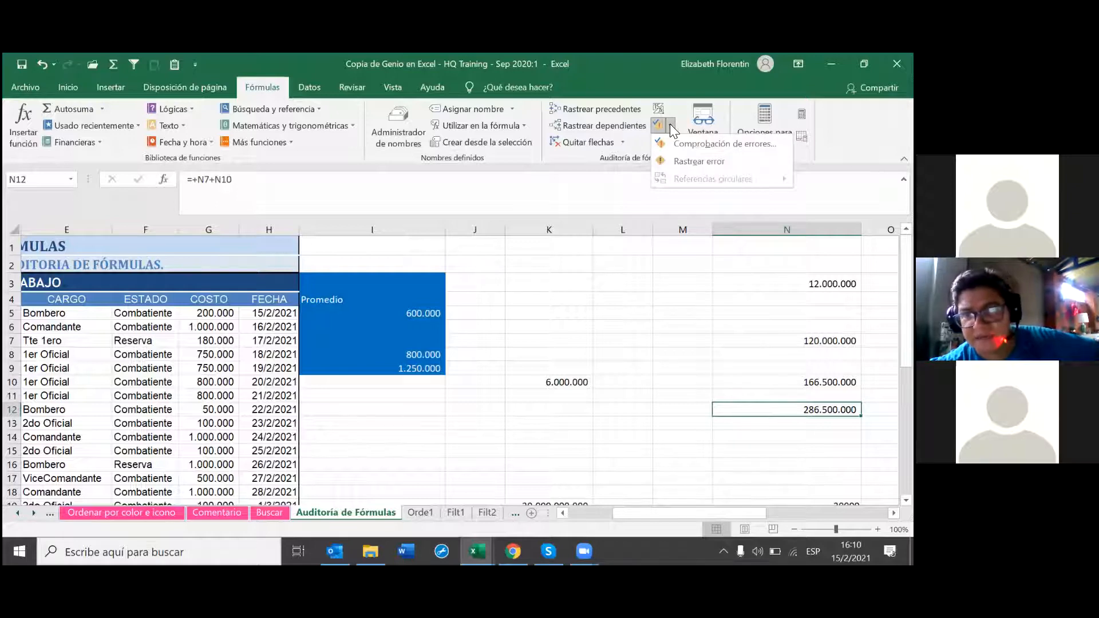
Step: Run Comprobación de errores, which flags N12 as unprotected, and open its Opciones
left_click(678, 146)
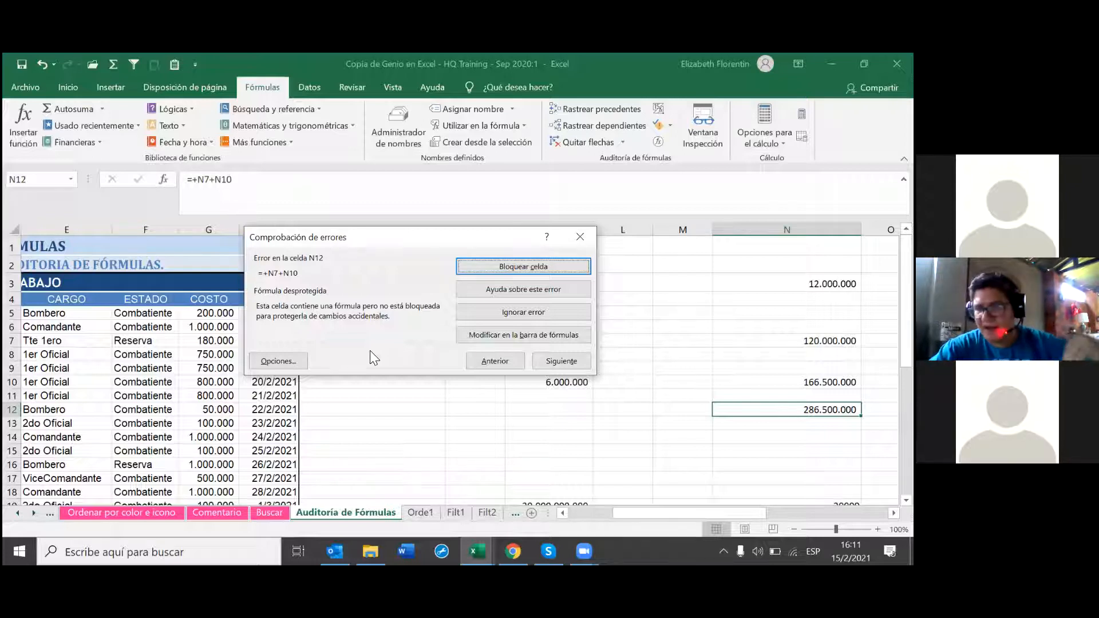
left_click(278, 361)
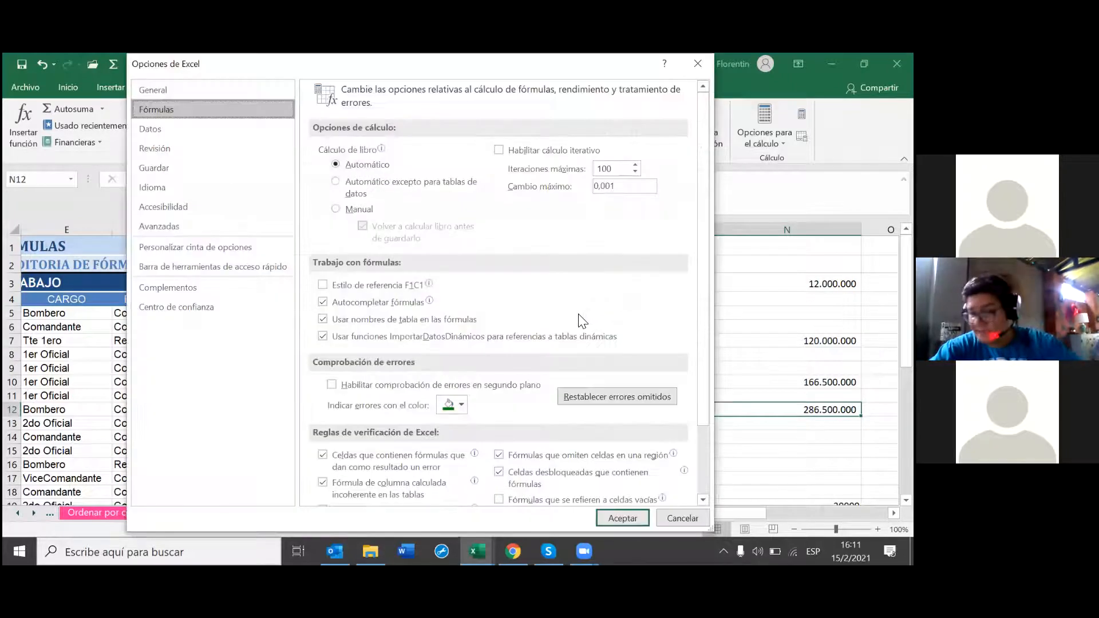
Step: Re-enable background error checking with the error indicator colour set to magenta
left_click(333, 384)
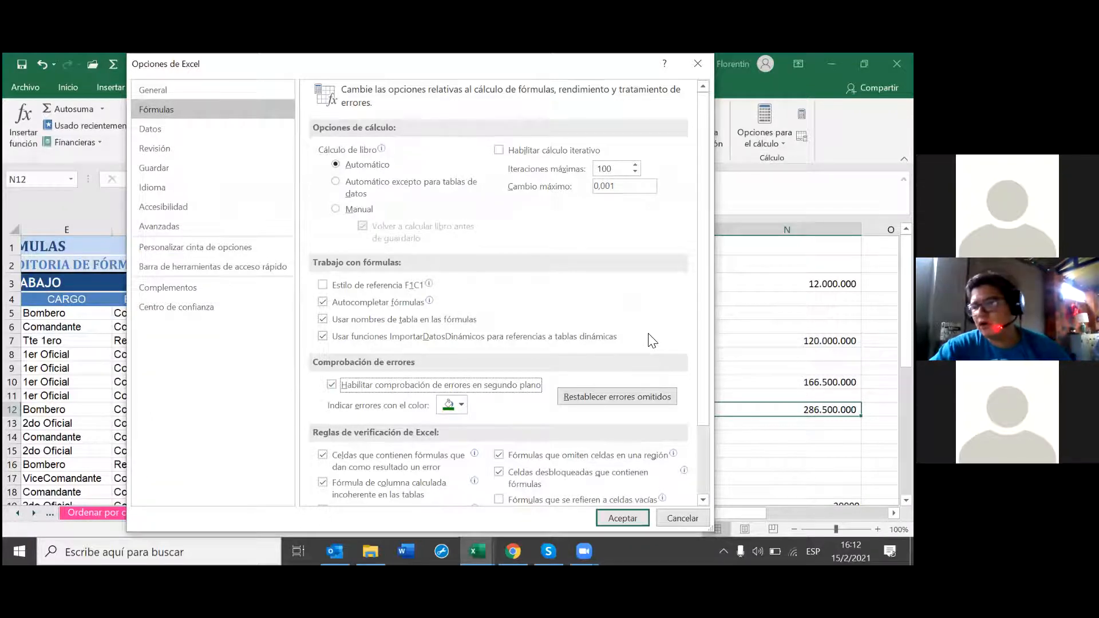
scroll(633, 349, "down", 1)
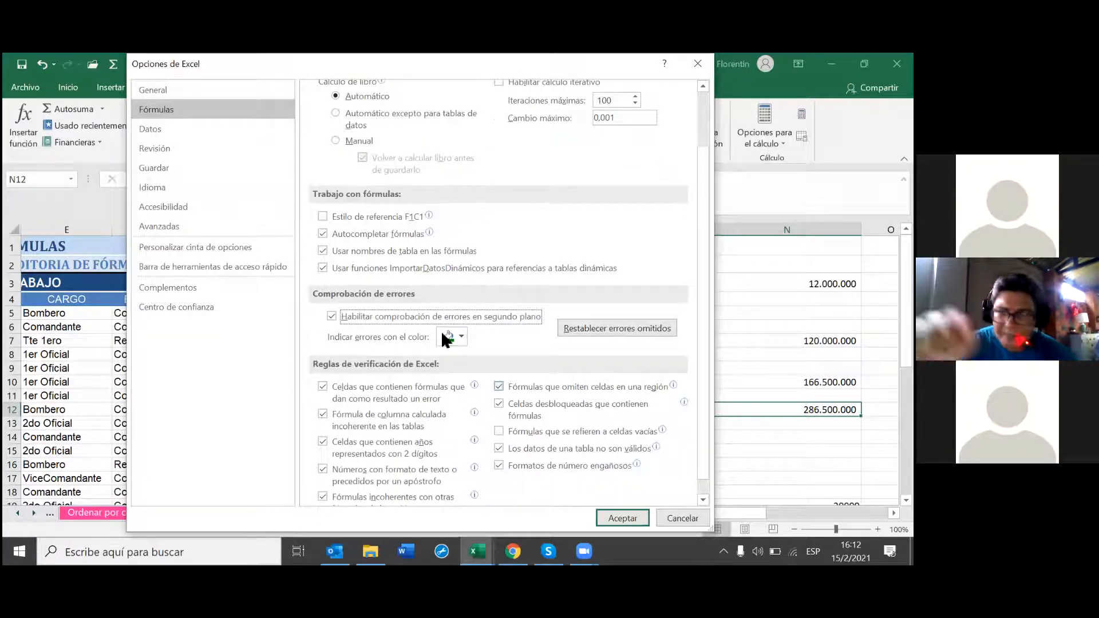
left_click(460, 336)
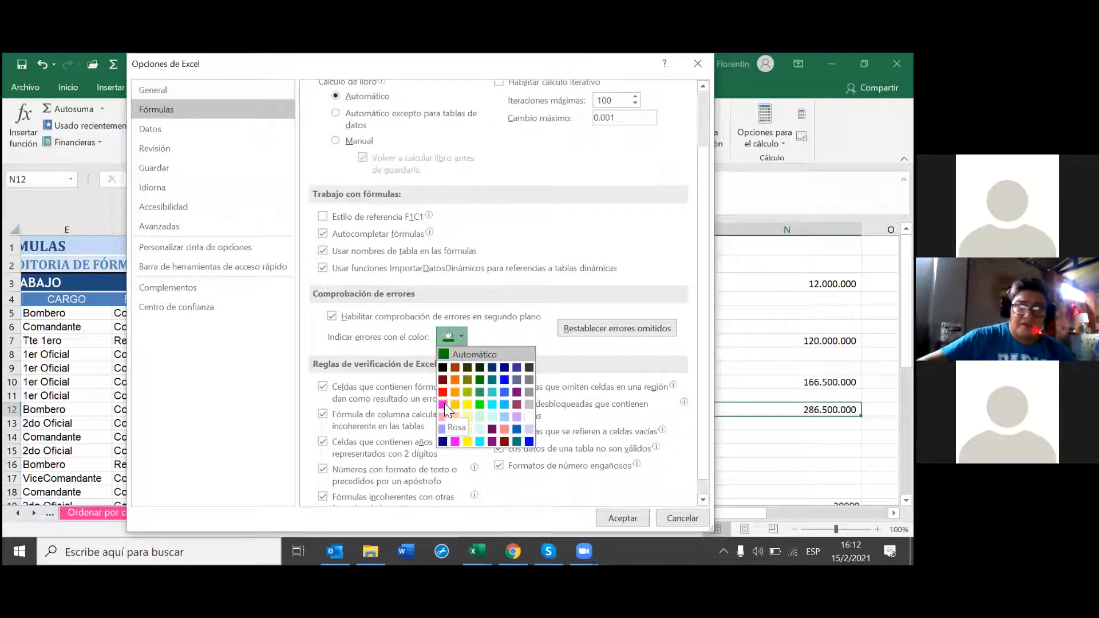
left_click(455, 440)
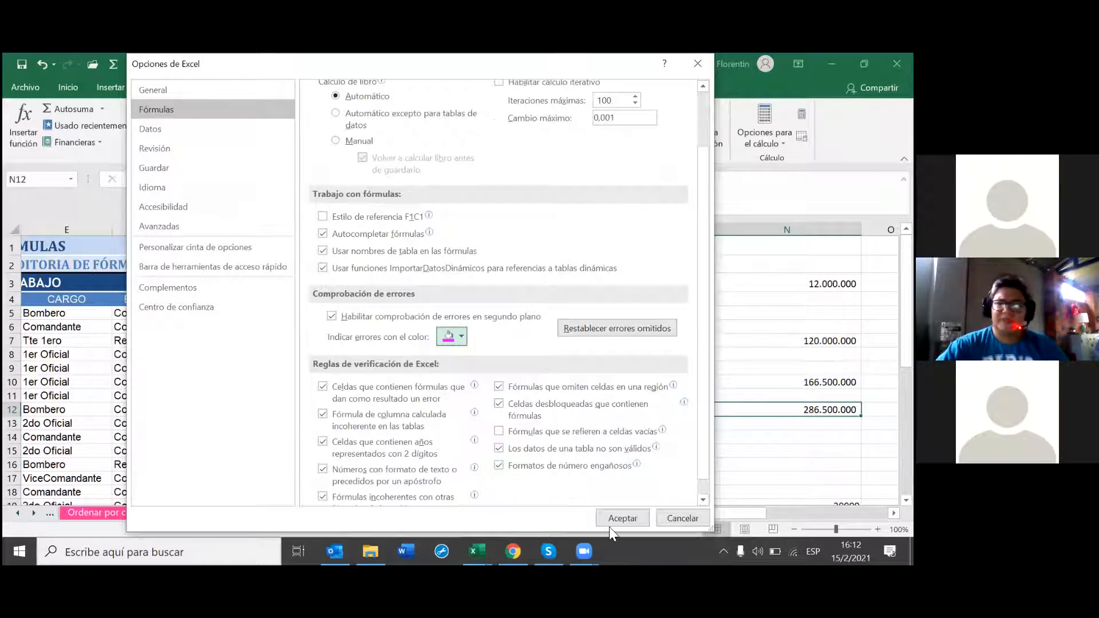
left_click(627, 520)
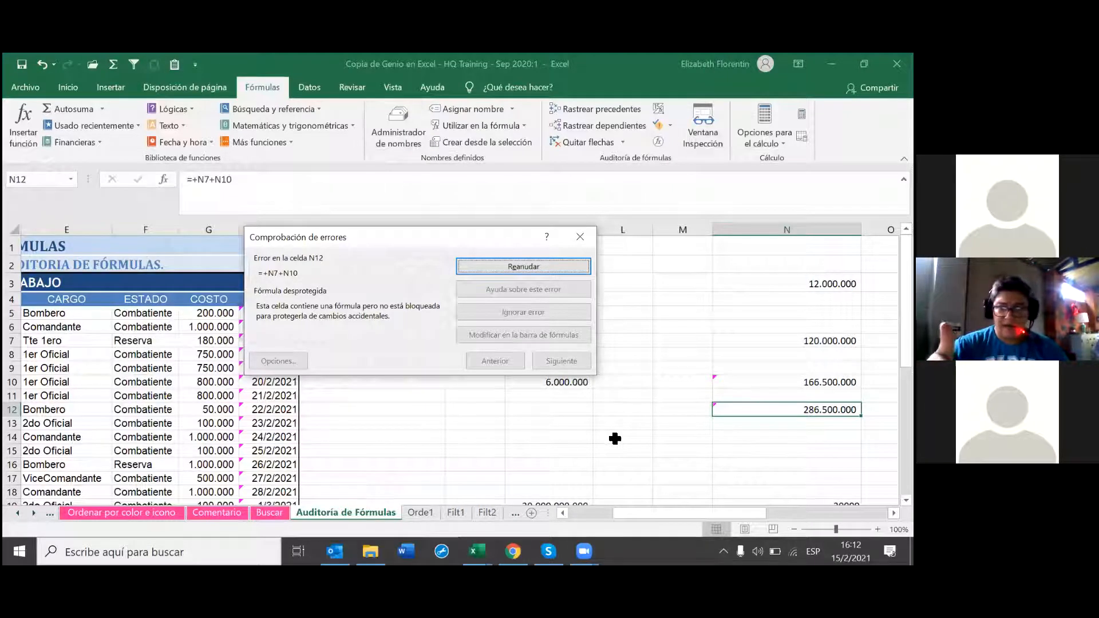
Step: Resume and close the error check, then inspect the flagged cells K10, N10 and N12
left_click(551, 272)
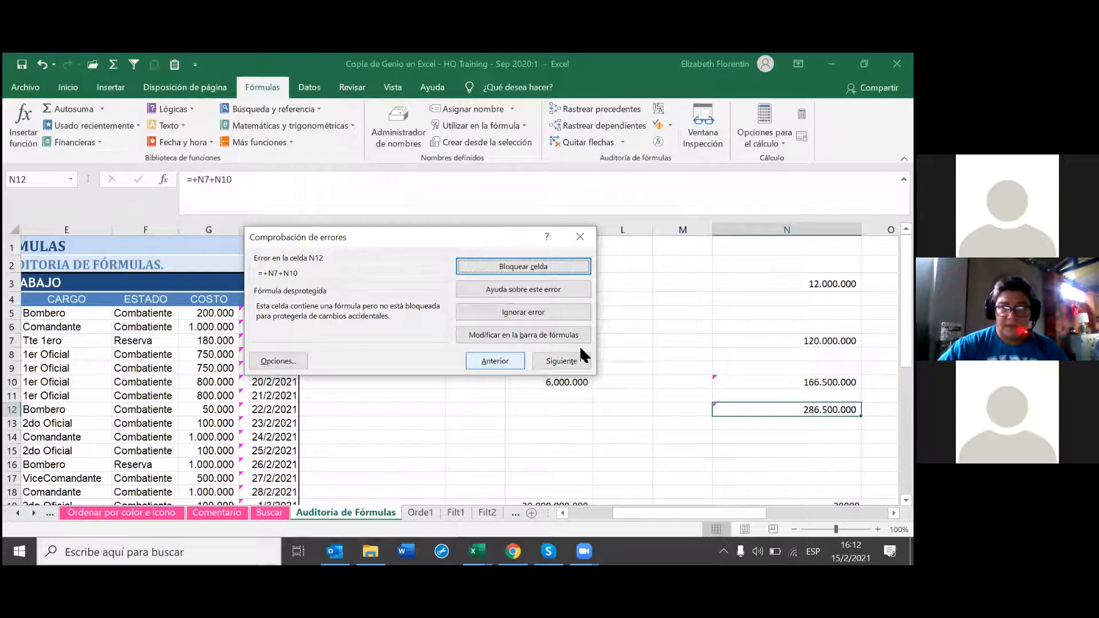
left_click(579, 236)
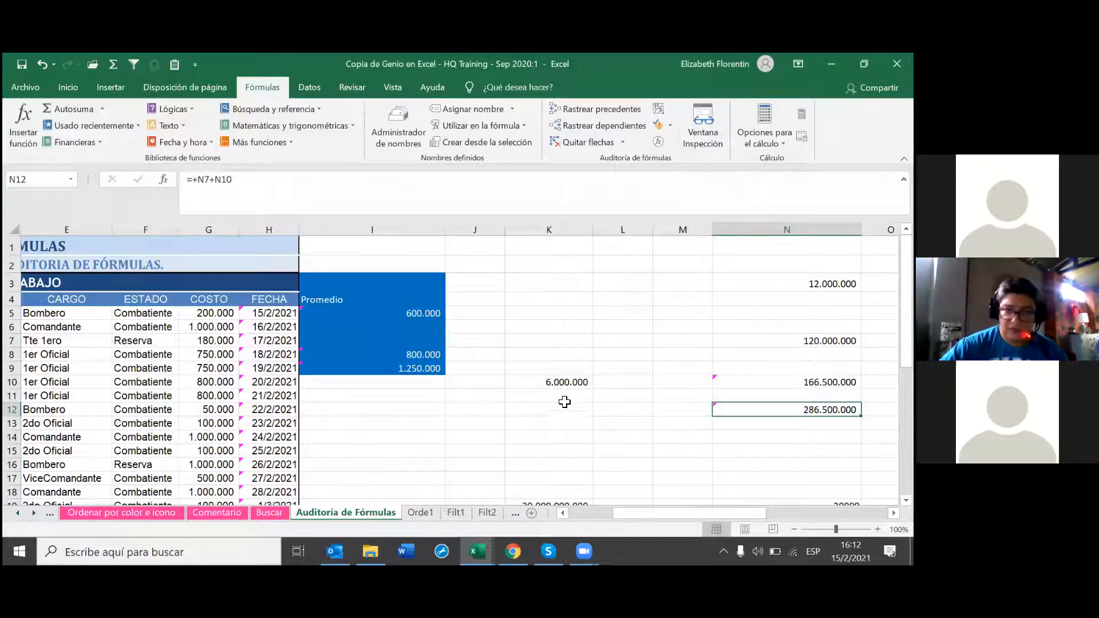
left_click(561, 382)
left_click(795, 368)
left_click(801, 382)
left_click(801, 410)
left_click(545, 467)
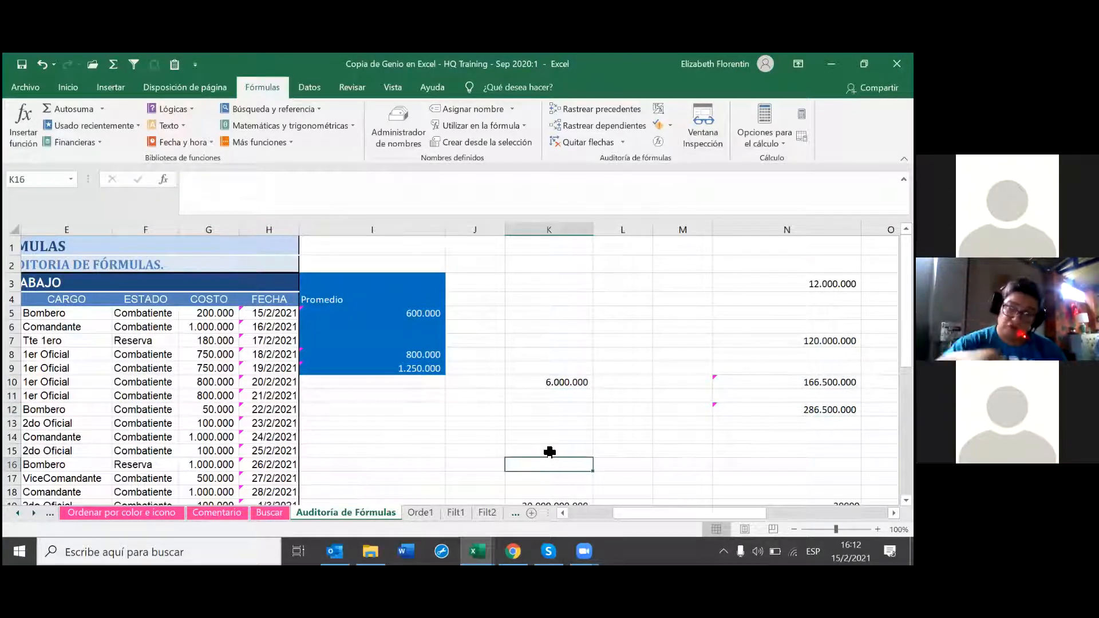
Step: Open the Comprobación de errores dropdown again
scroll(549, 452, "down", 1)
scroll(549, 452, "down", 1)
scroll(550, 452, "up", 2)
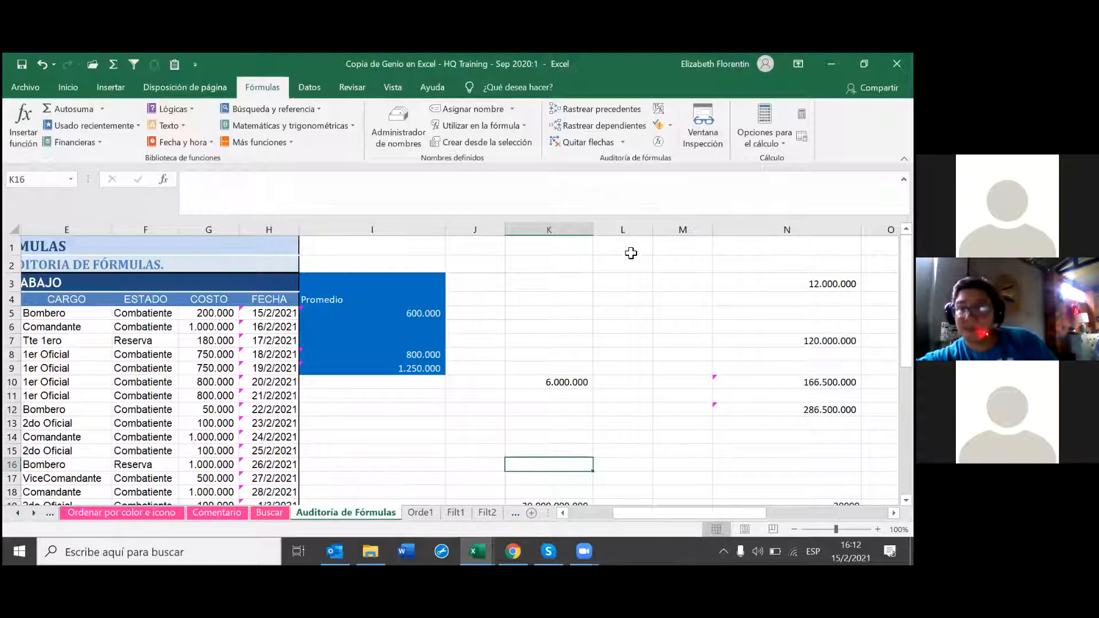
left_click(667, 125)
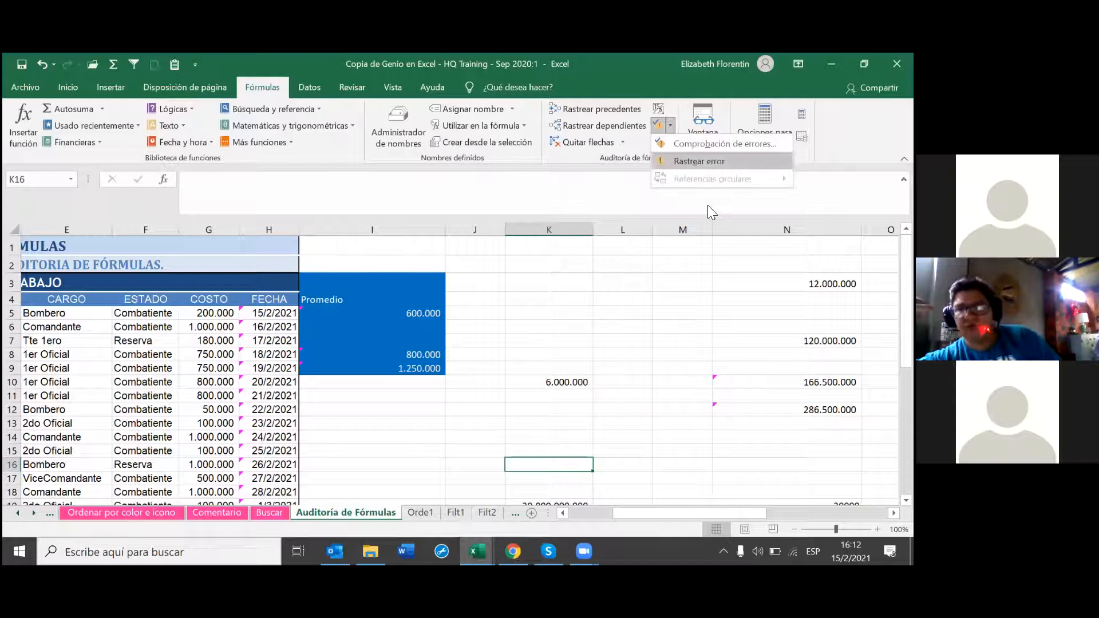
left_click(709, 161)
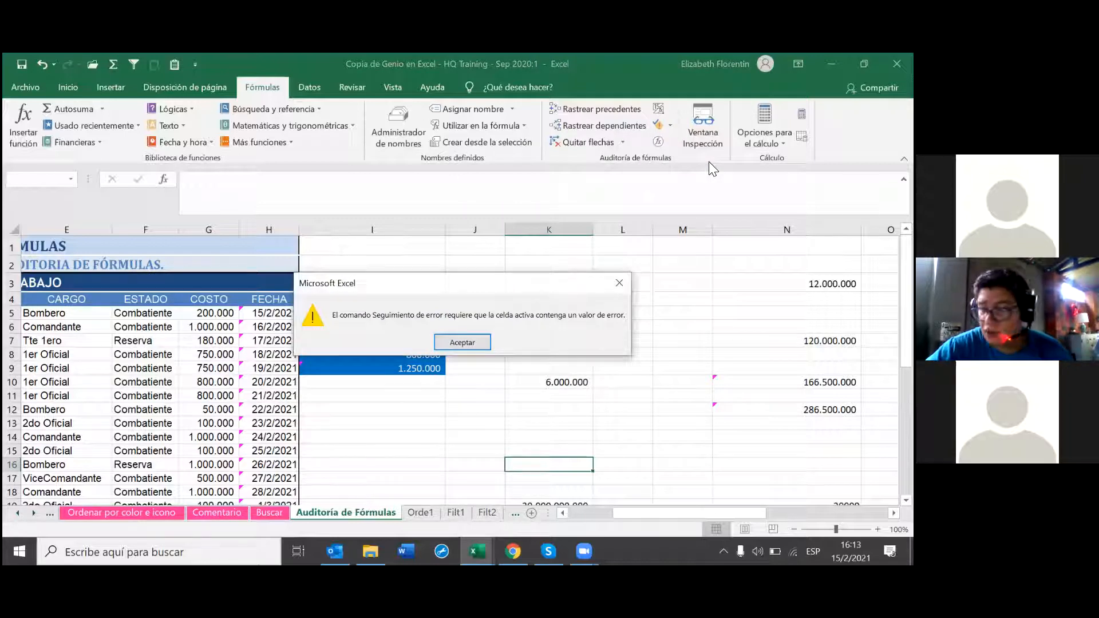
left_click(487, 341)
left_click(570, 377)
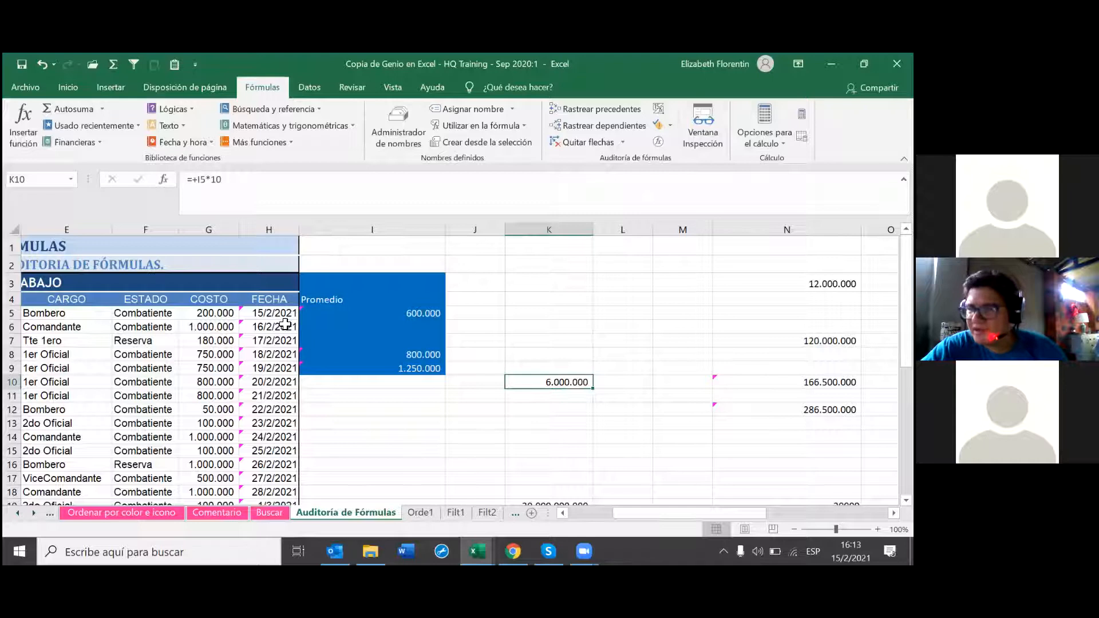
left_click(281, 325)
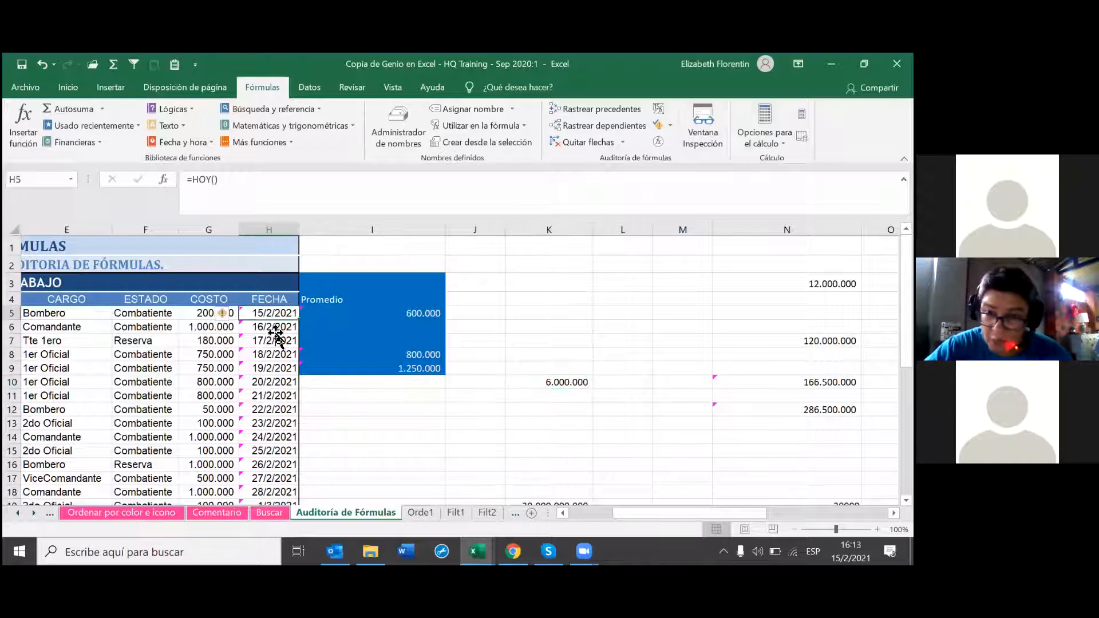
left_click(270, 353)
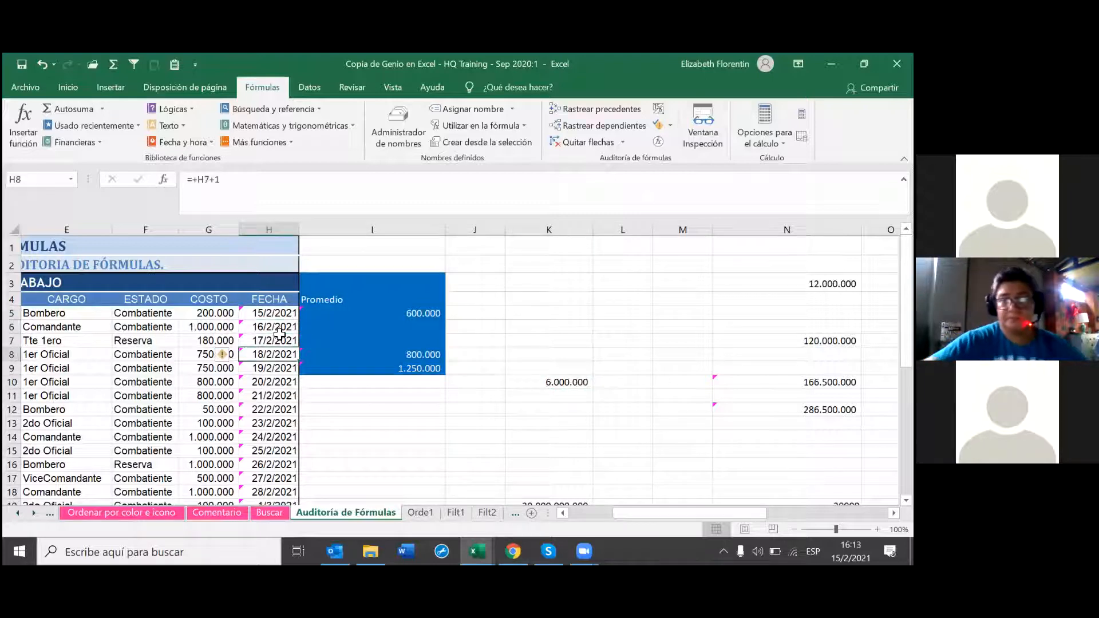
left_click(261, 368)
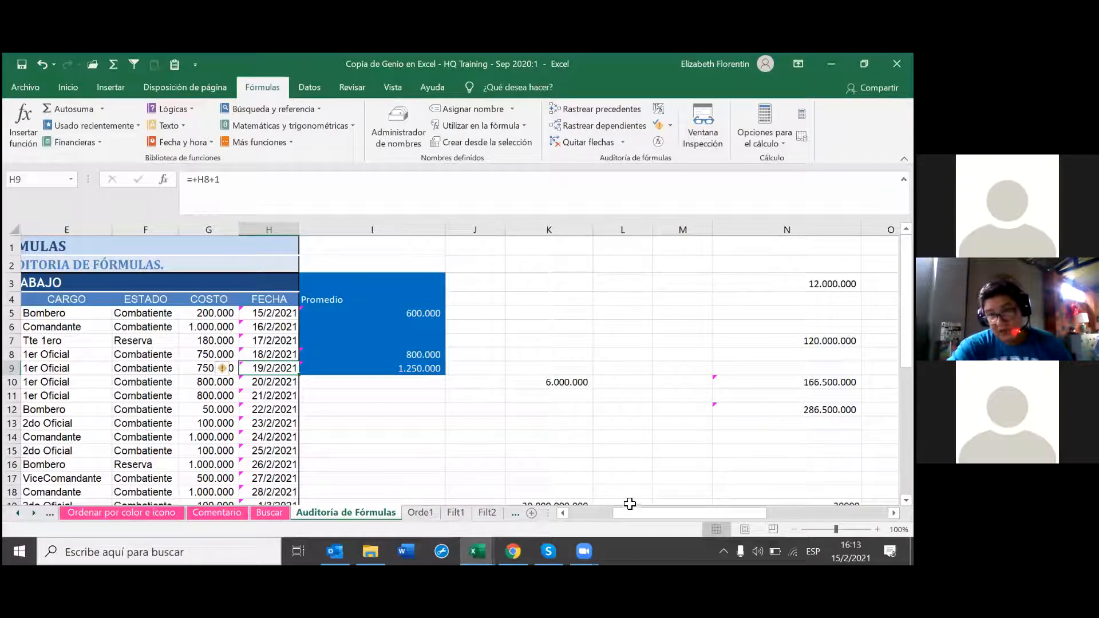
left_click(409, 382)
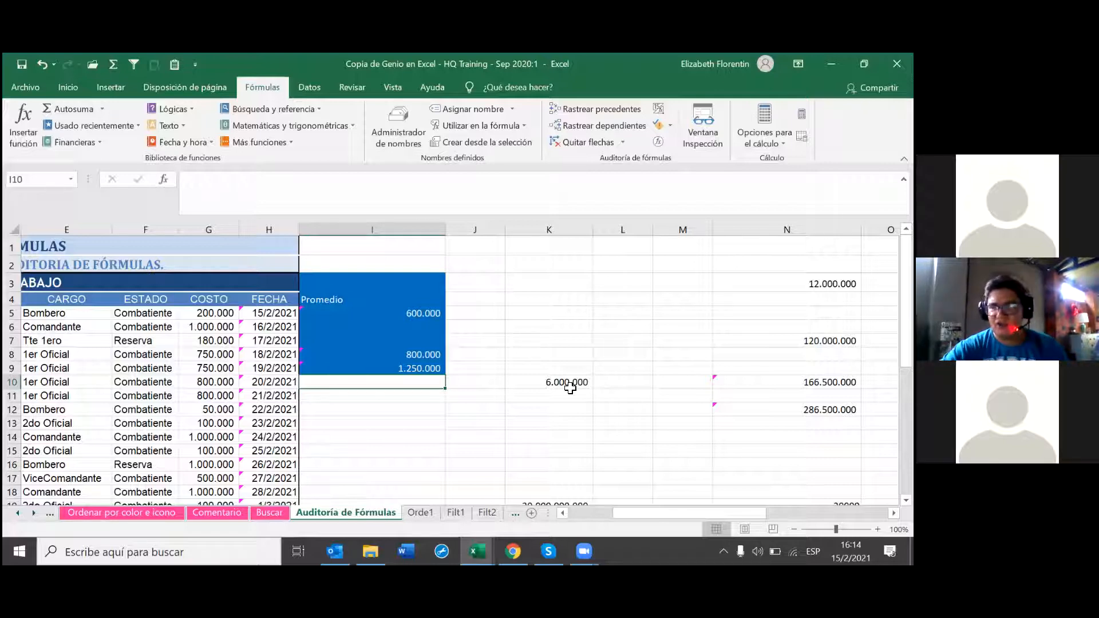
Step: Enter the formula =I9/0 in I10 so it returns #¡DIV/0!
type("=")
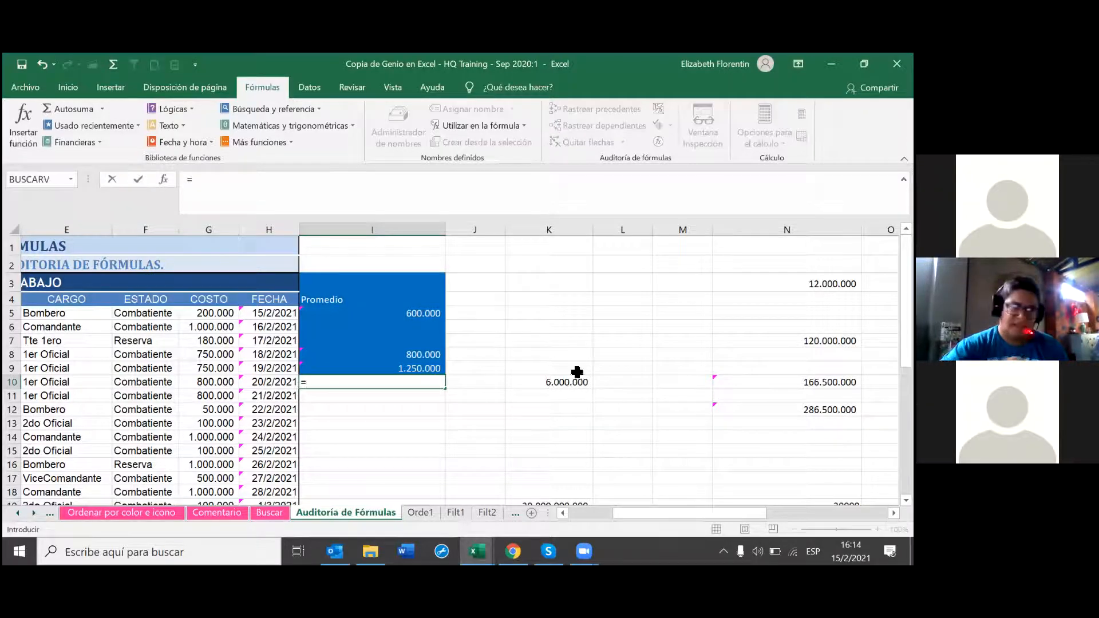
left_click(432, 367)
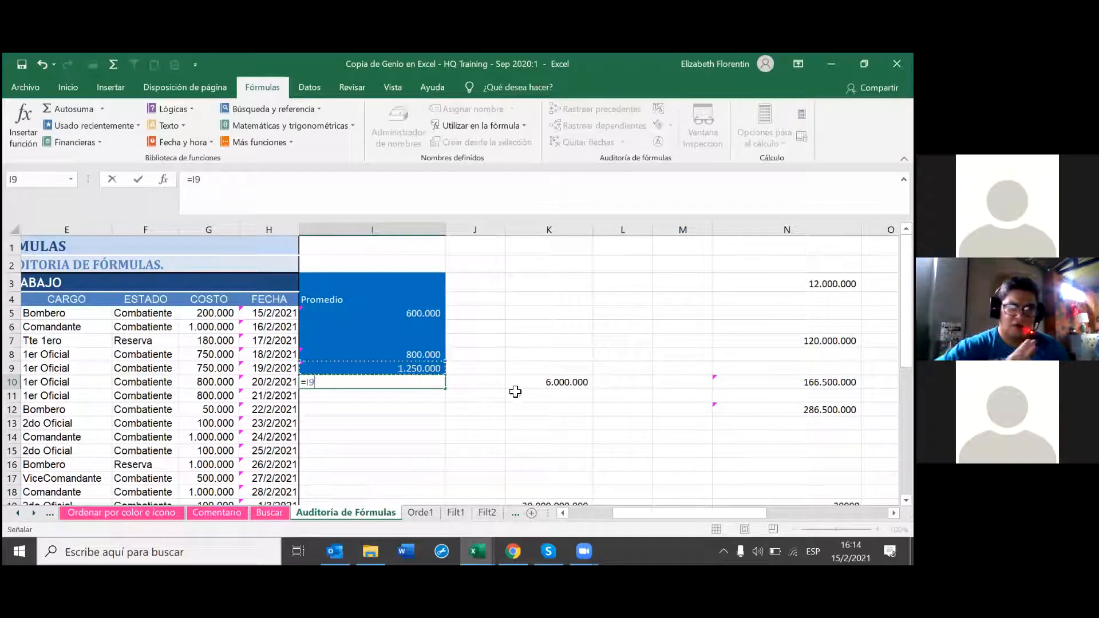
type("/0")
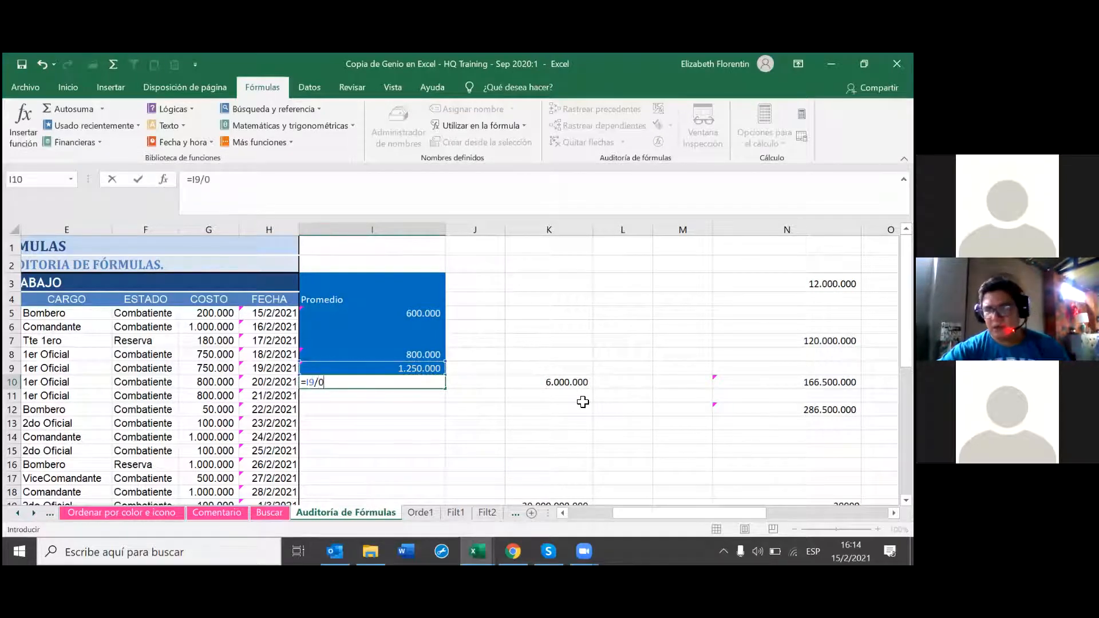
key("Return")
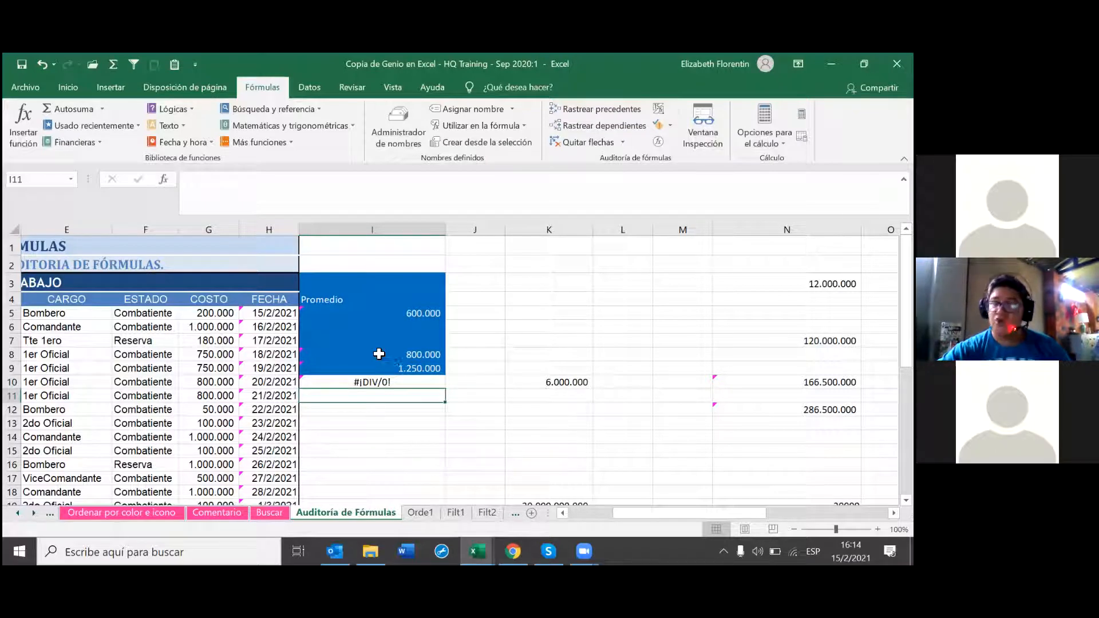
Step: Trace the #¡DIV/0! error in I10 back to its precedent I9
left_click(378, 382)
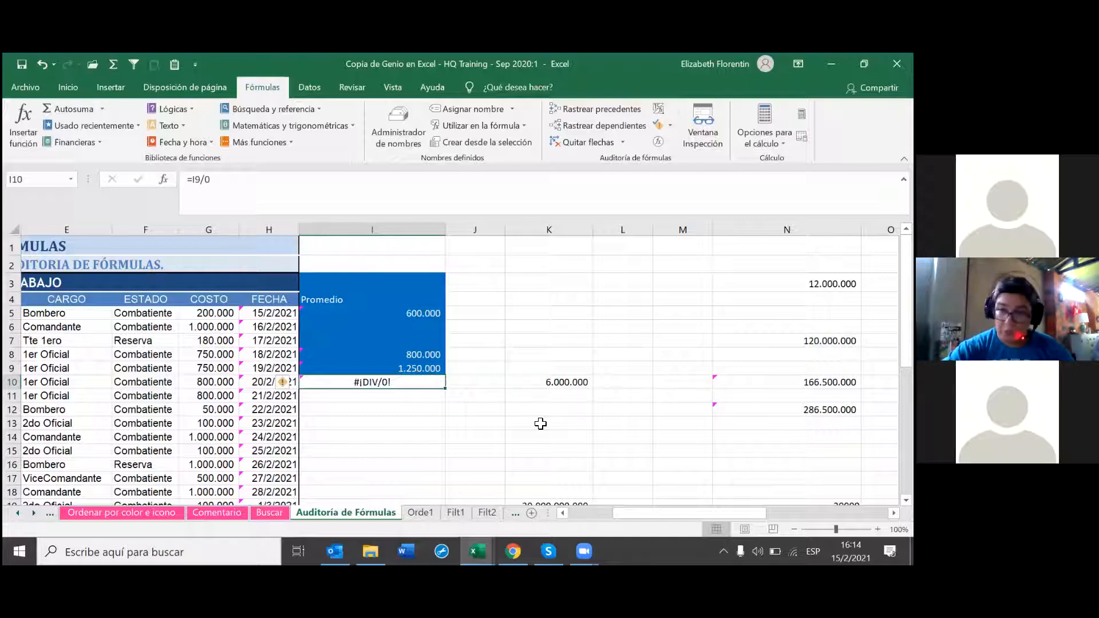
left_click(670, 124)
left_click(681, 162)
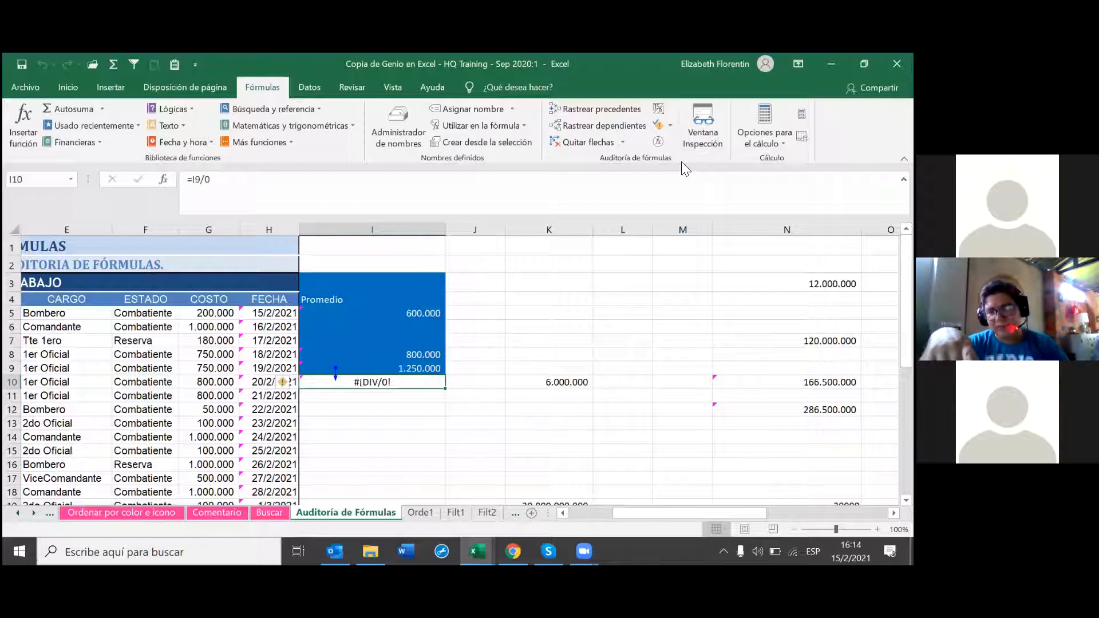
key("Return")
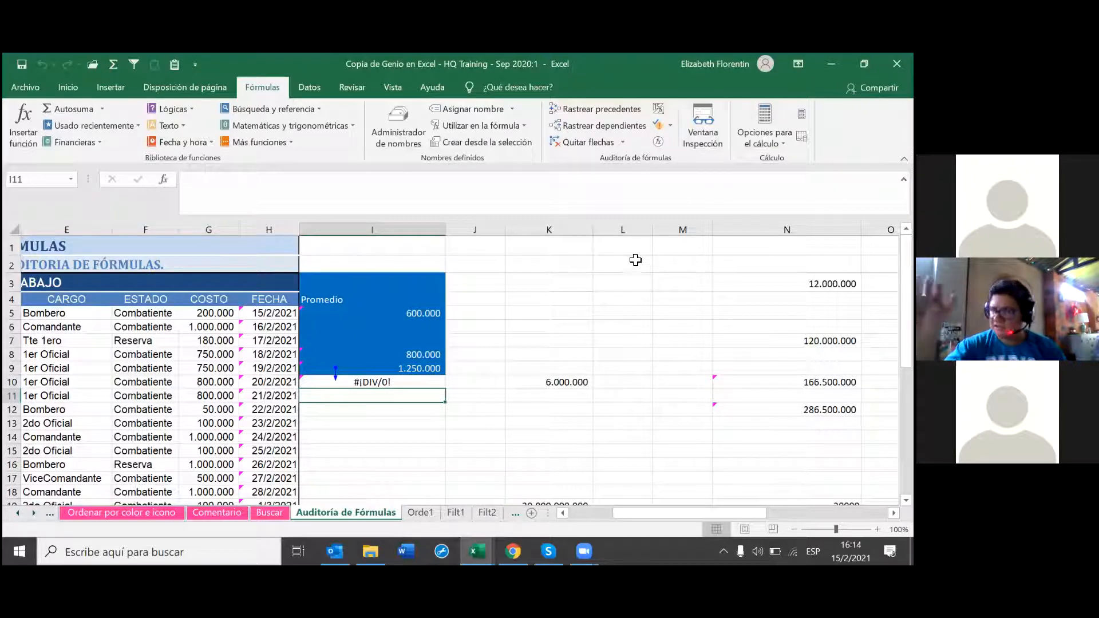
Step: Put 0 in L1 and format it as Número so it shows 0,00 instead of a date
left_click(636, 246)
type("0")
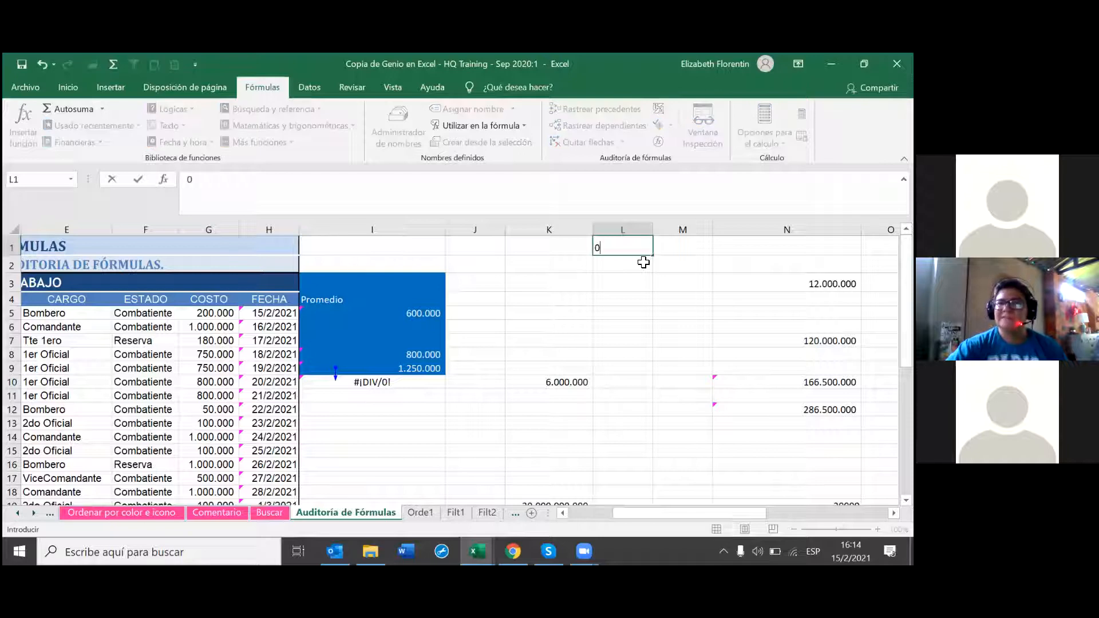
key("Return")
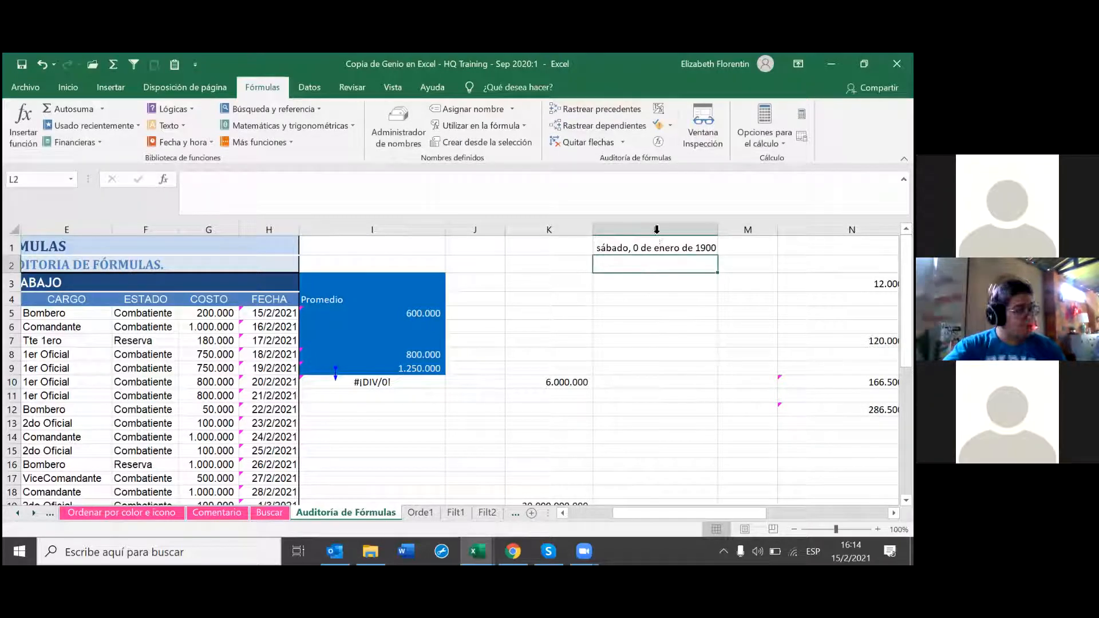
left_click(652, 246)
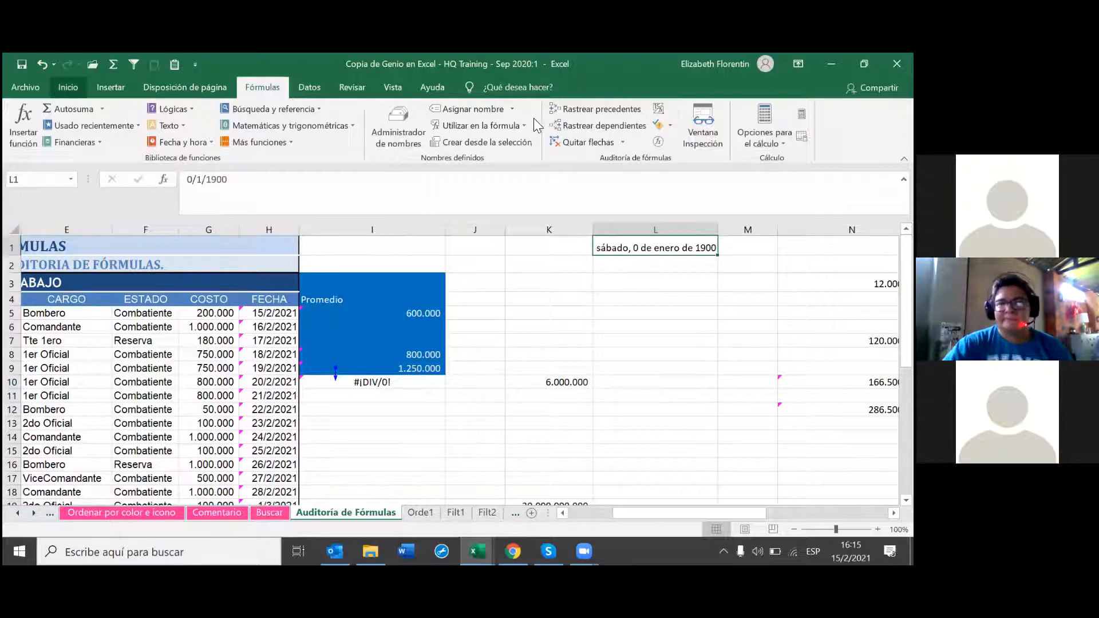
left_click(68, 87)
left_click(502, 114)
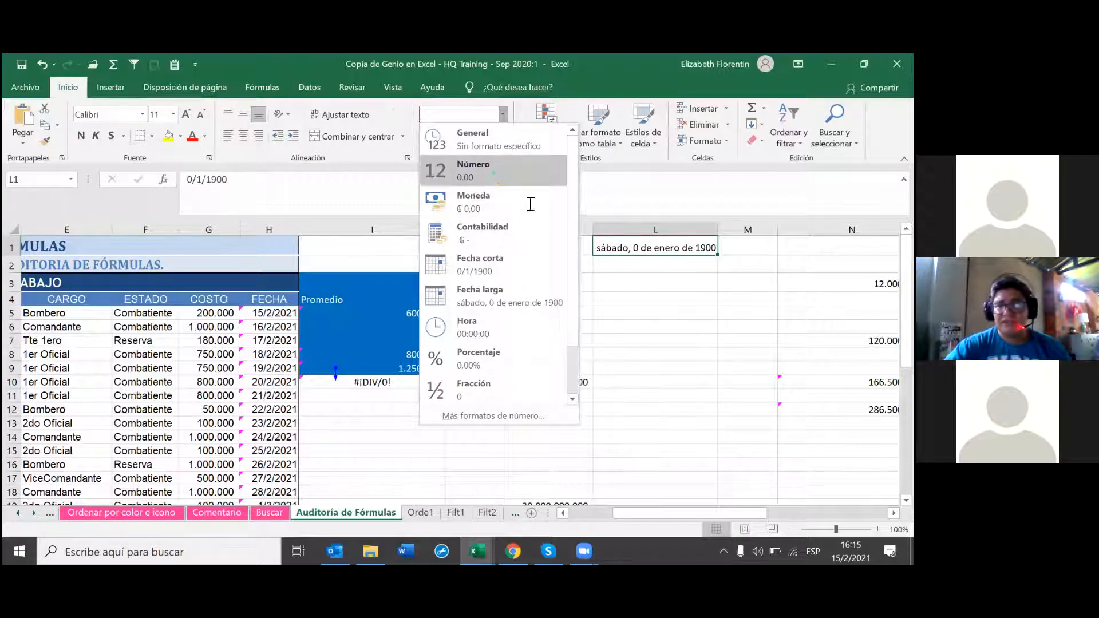
left_click(492, 171)
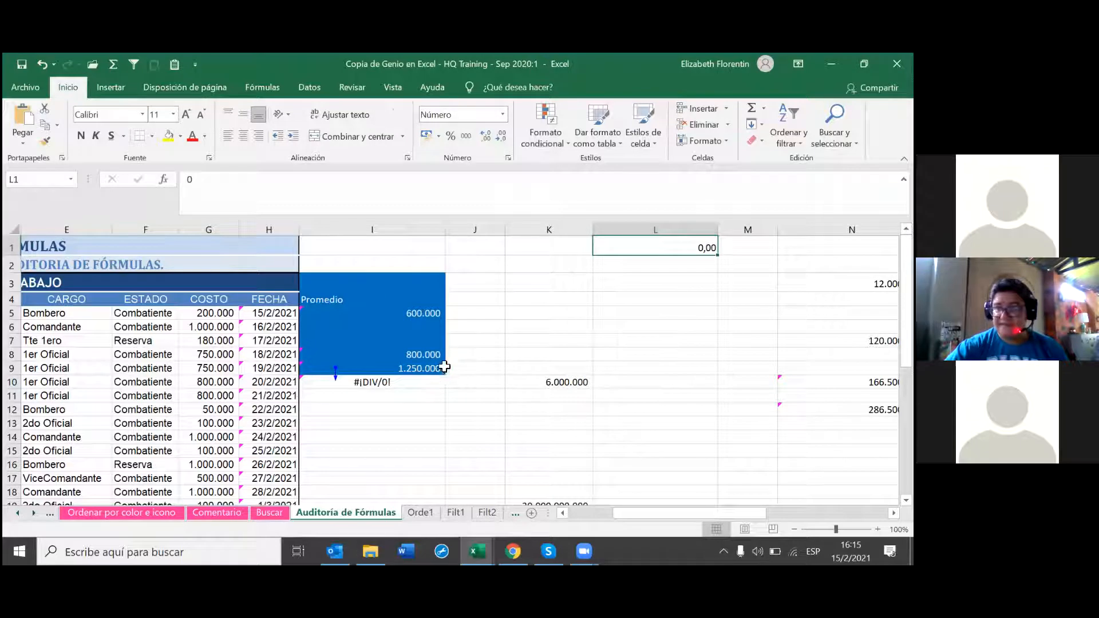
Step: Change I10's formula to =I9/L1 so L1 is the divisor
left_click(403, 378)
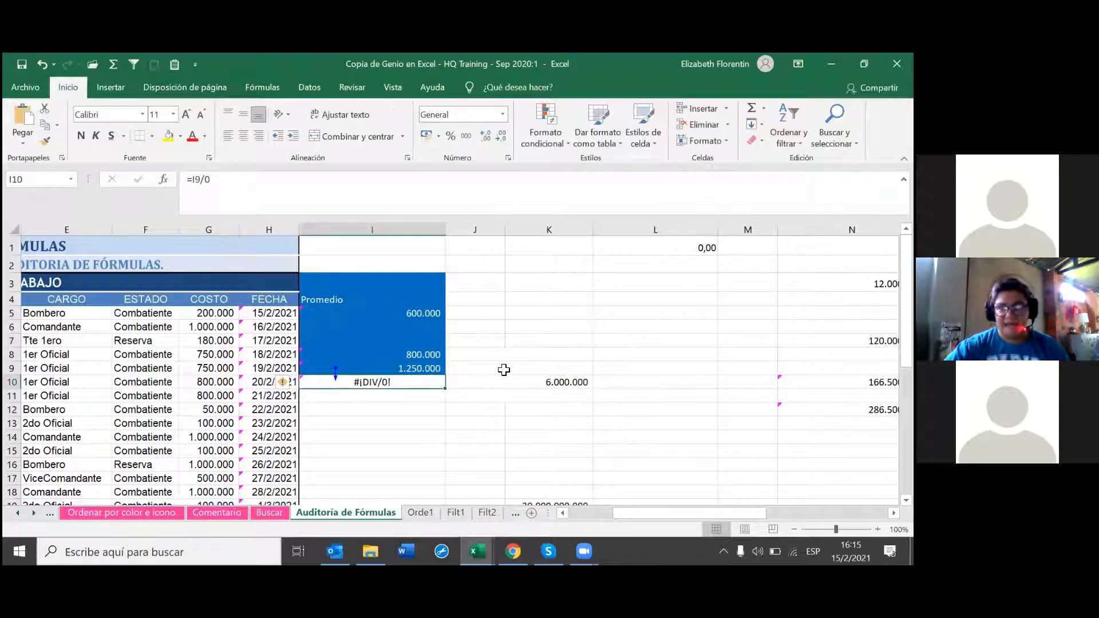
double_click(422, 384)
key("BackSpace")
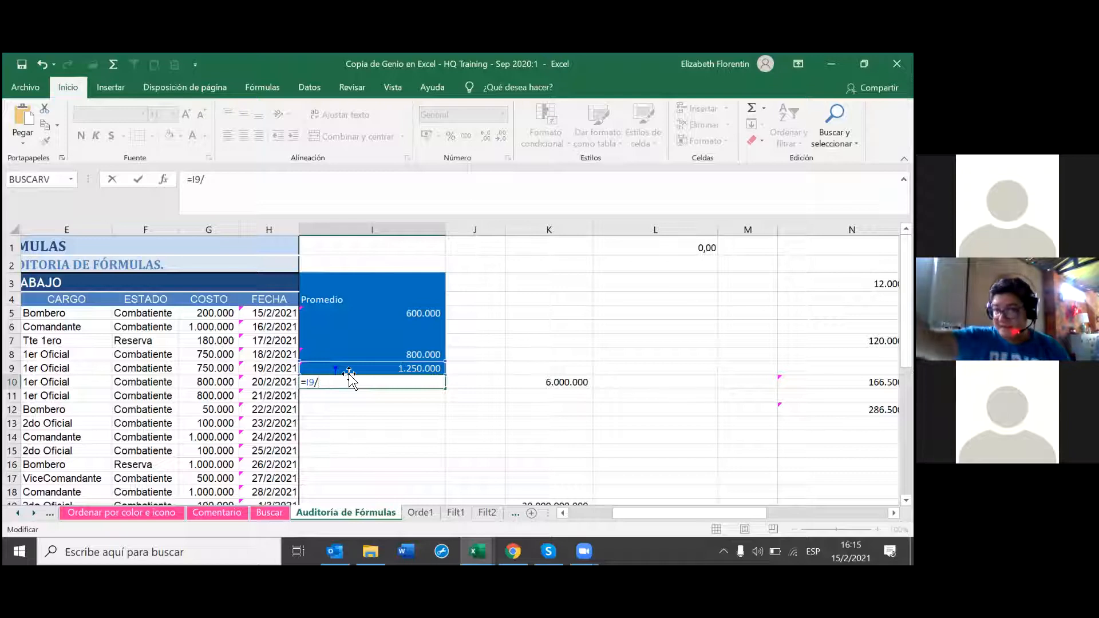
left_click(698, 252)
key("Return")
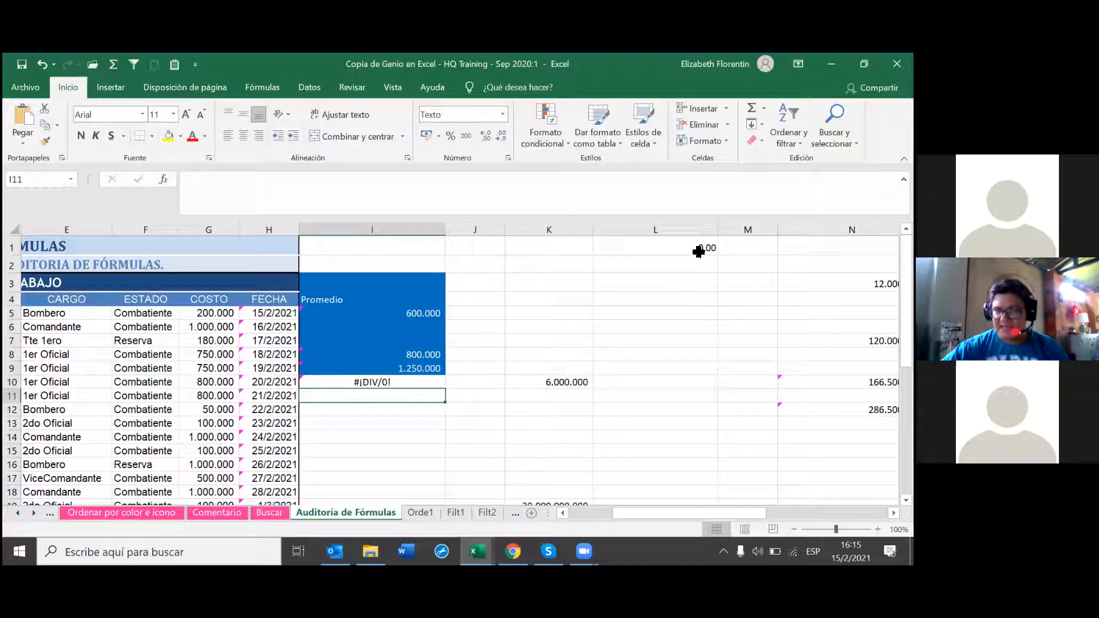
left_click(682, 241)
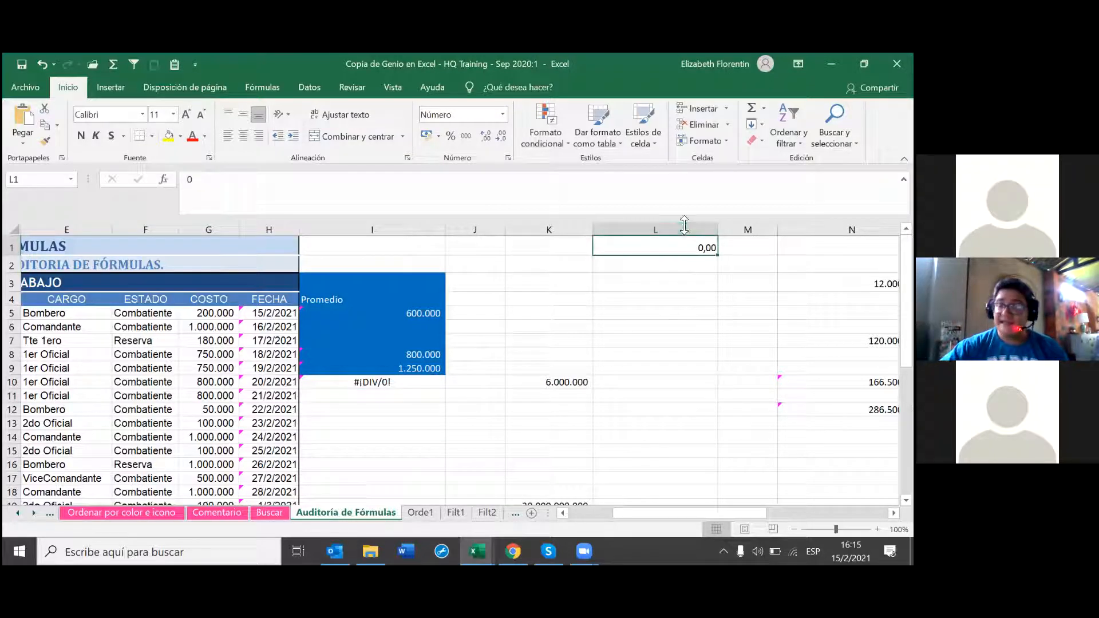
Step: Trace I10's #¡DIV/0! error back to I9 and L1 with Rastrear error
left_click(369, 382)
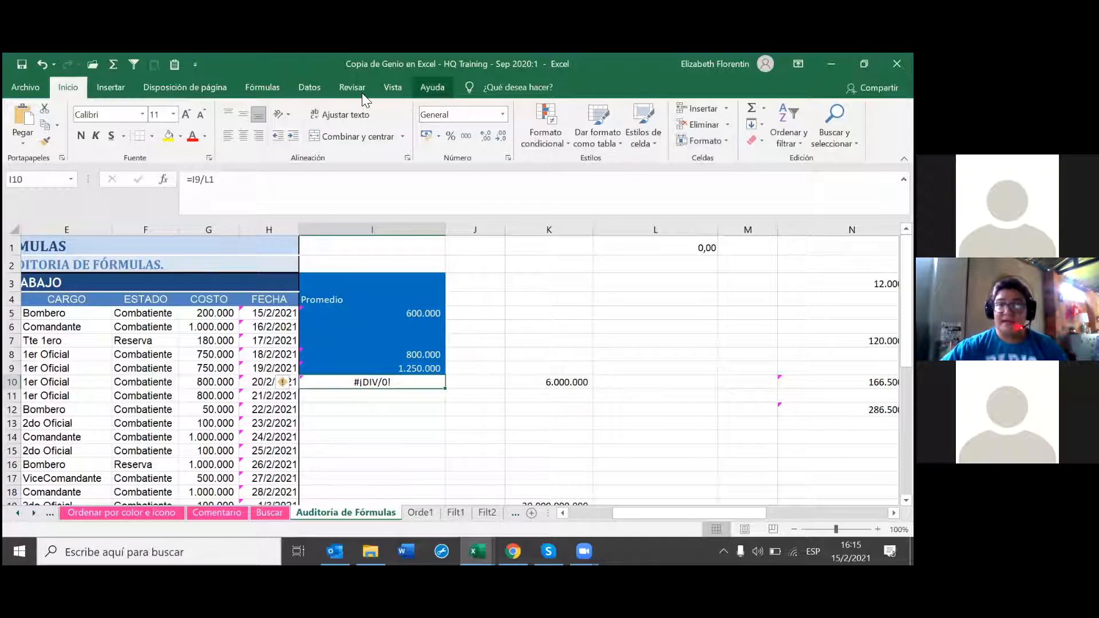
left_click(261, 86)
left_click(670, 125)
left_click(670, 155)
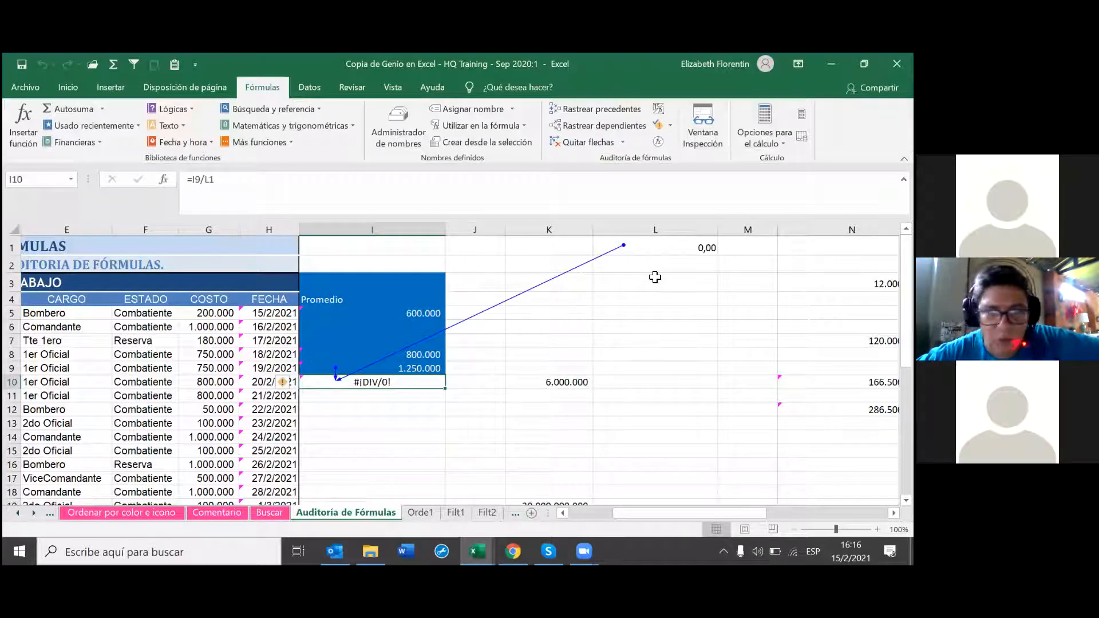
left_click(709, 267)
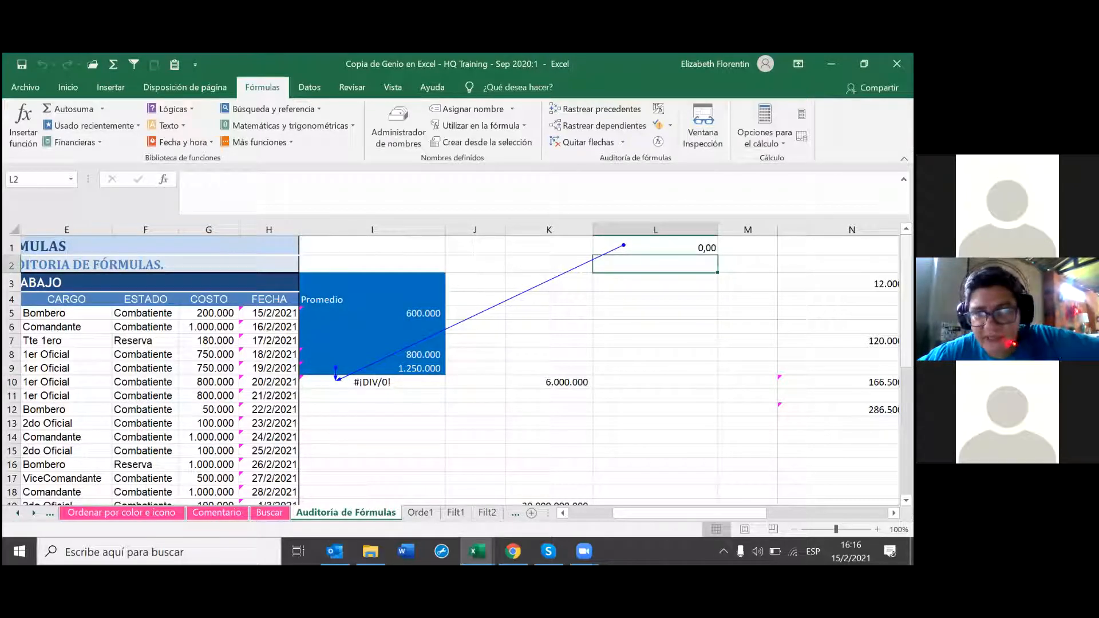
Step: Type Lunes in L2 and enter the formula =I8+L2 in I11
type("Lunes")
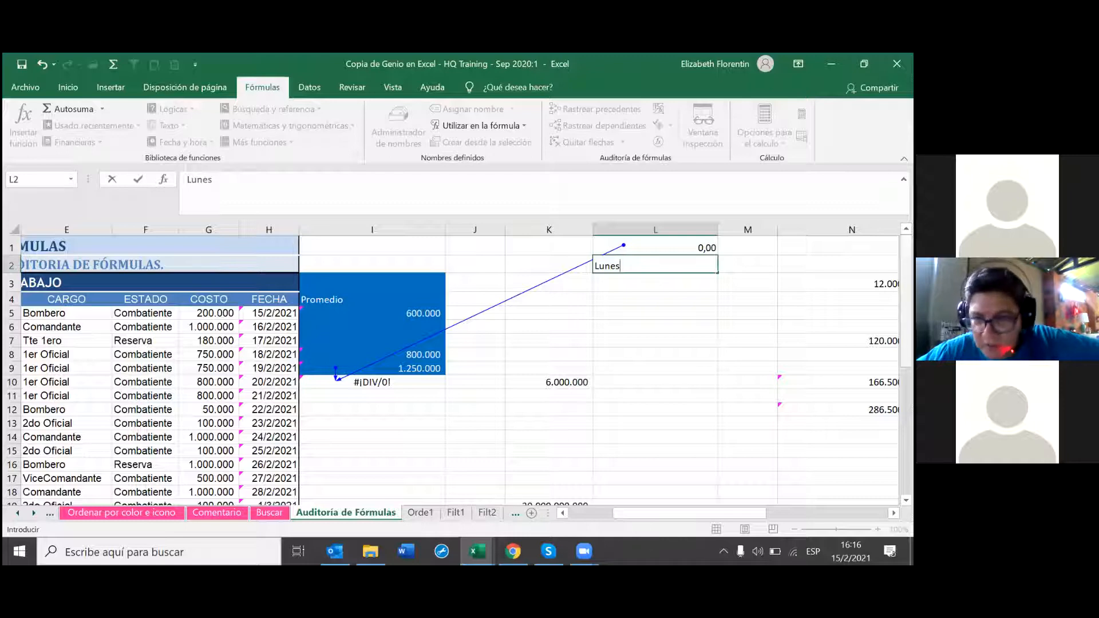
left_click(388, 387)
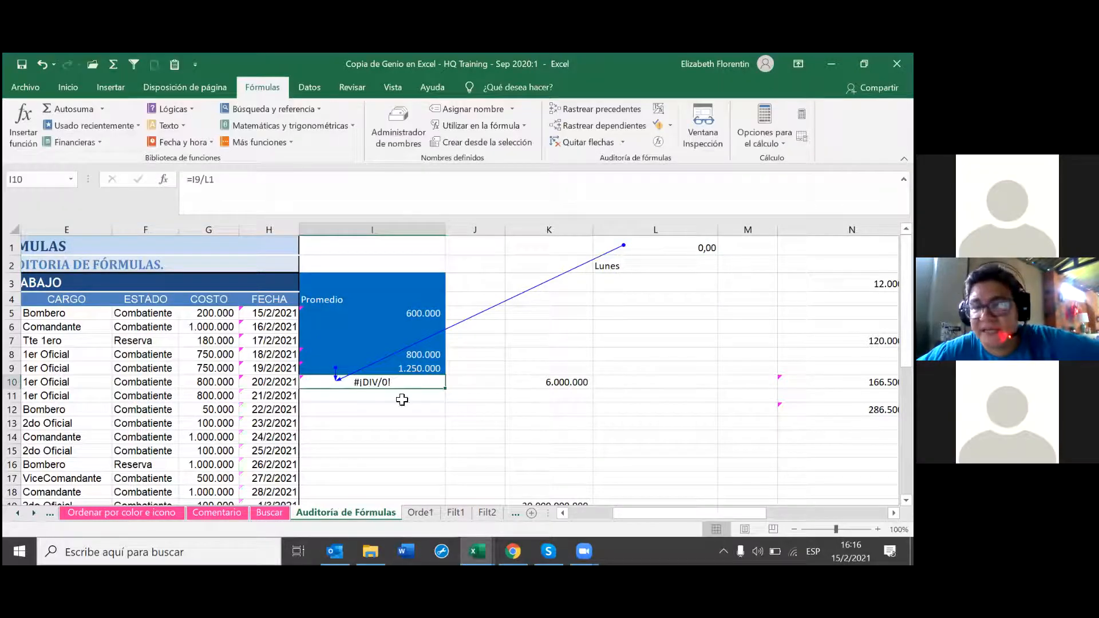
left_click(390, 396)
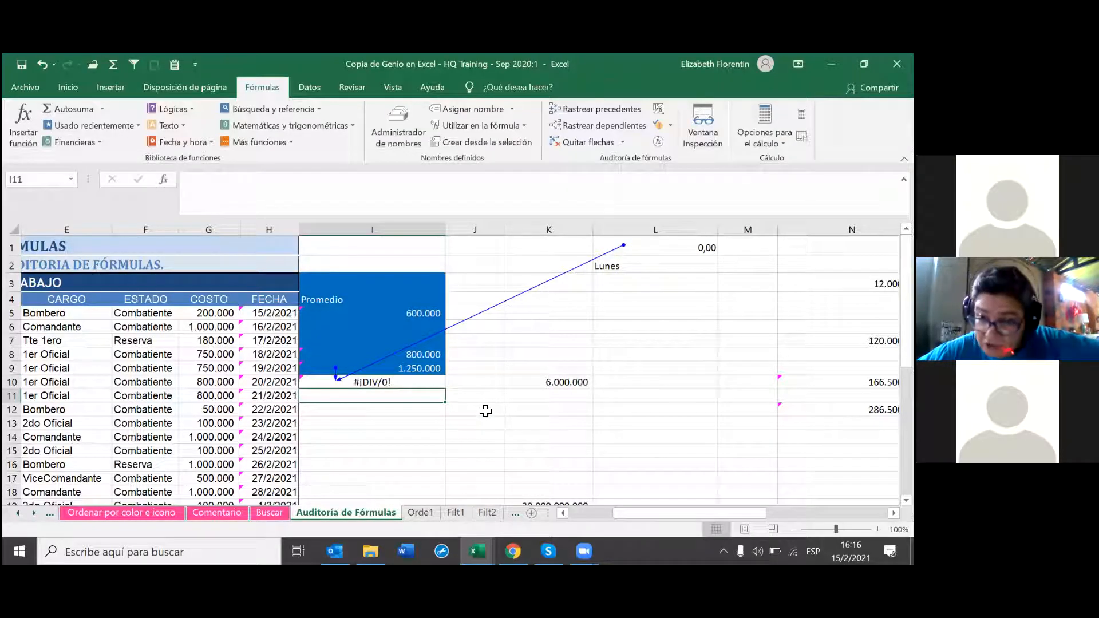
type("=")
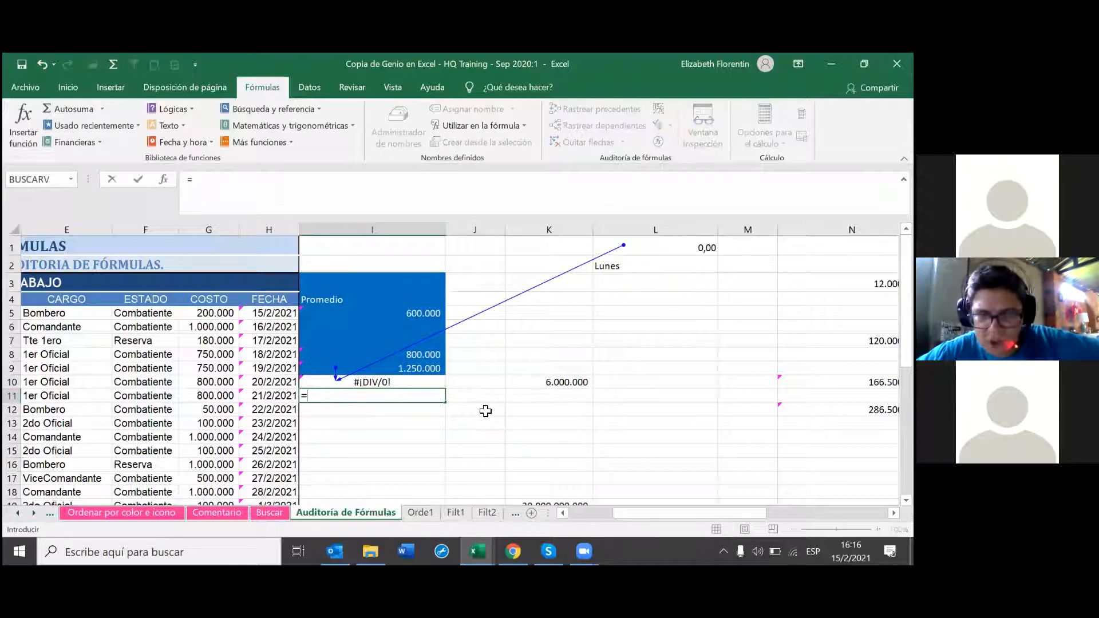
left_click(409, 355)
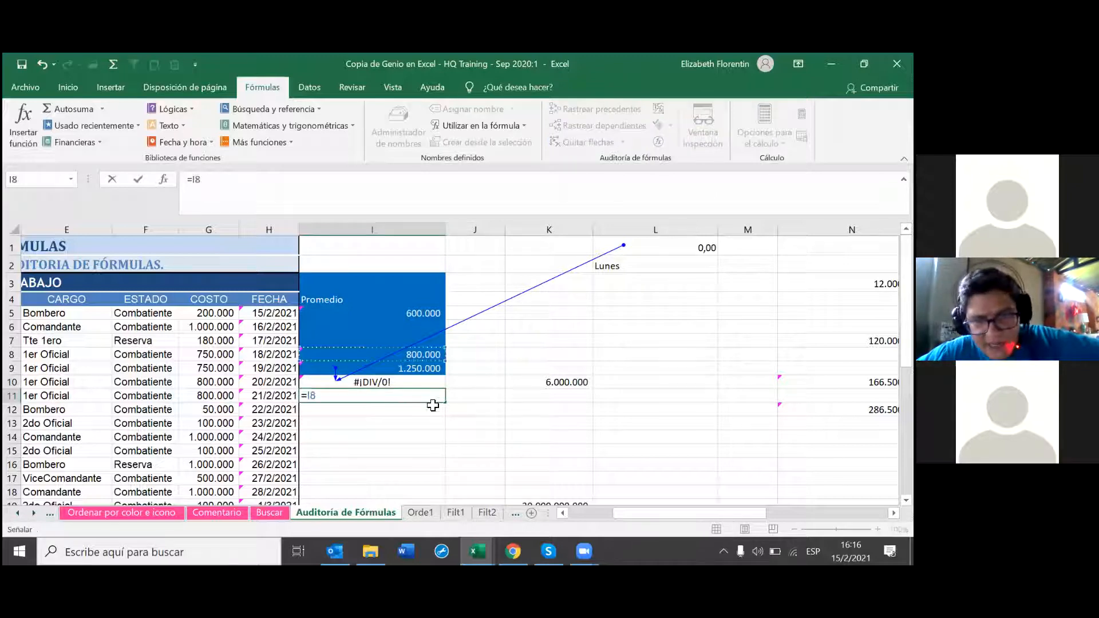
type("+")
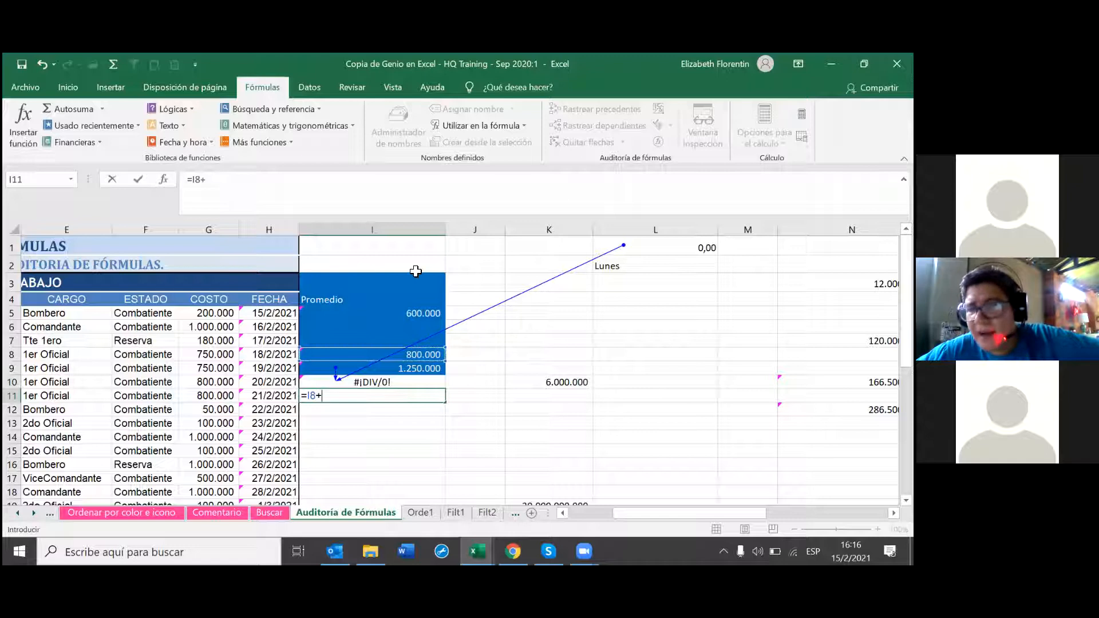
left_click(644, 268)
key("Return")
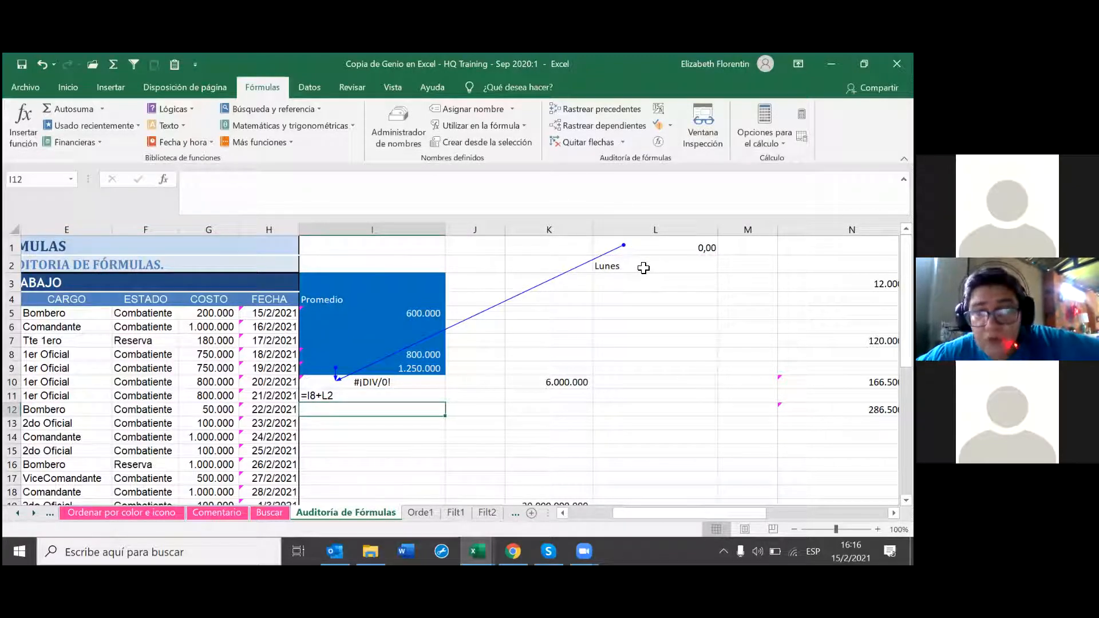
Step: Format I11 as Número and re-enter its formula so it shows #¡VALOR!
left_click(365, 393)
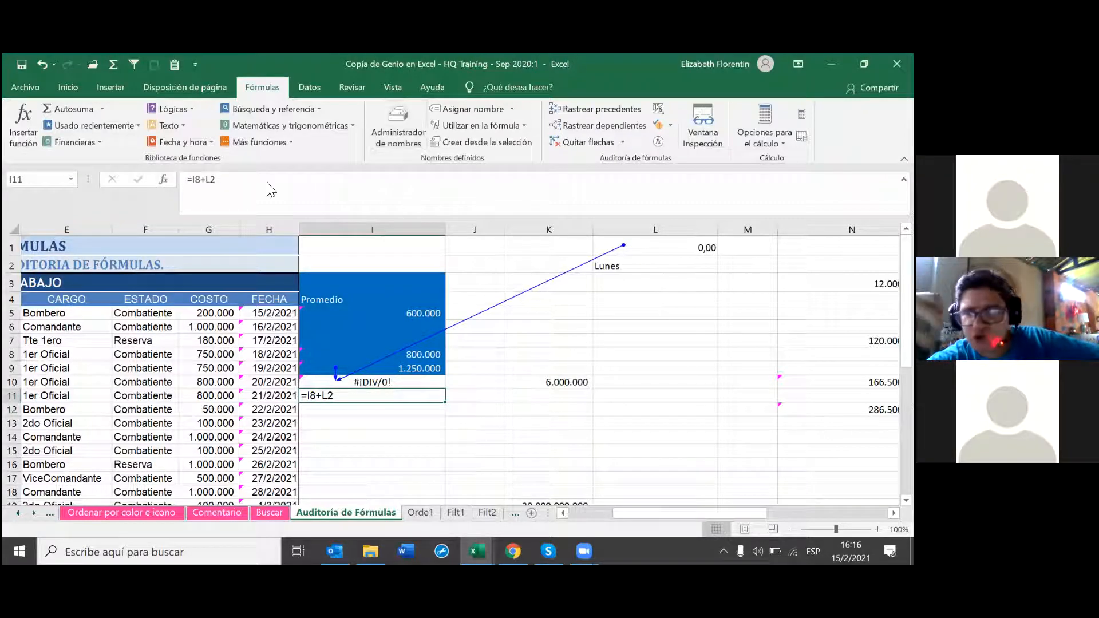
left_click(68, 89)
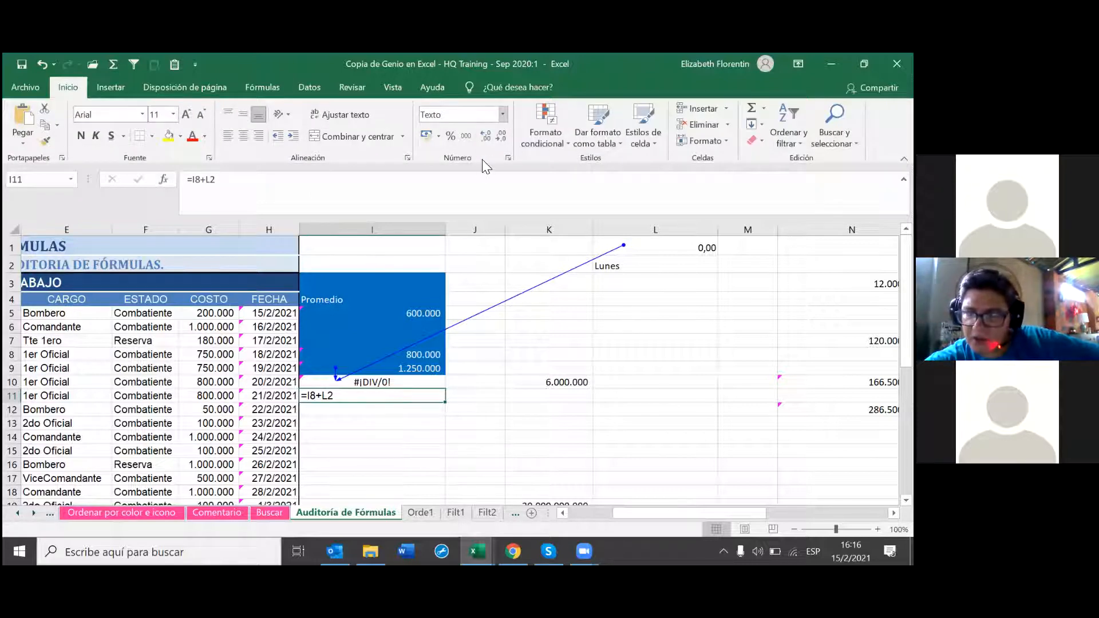
left_click(503, 114)
left_click(475, 169)
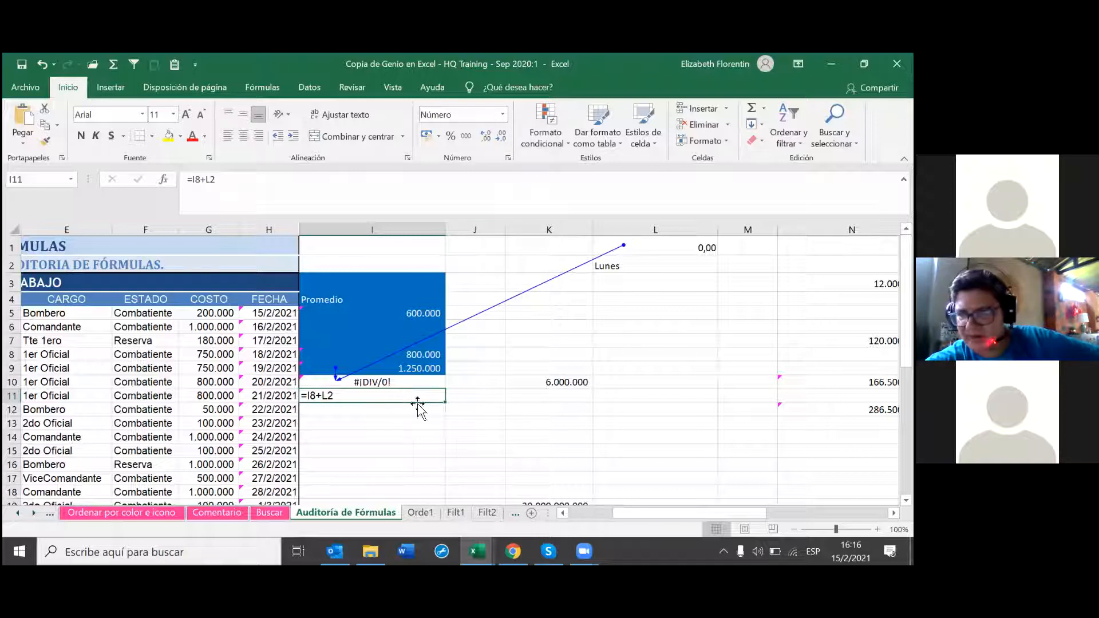
left_click(436, 438)
left_click(411, 399)
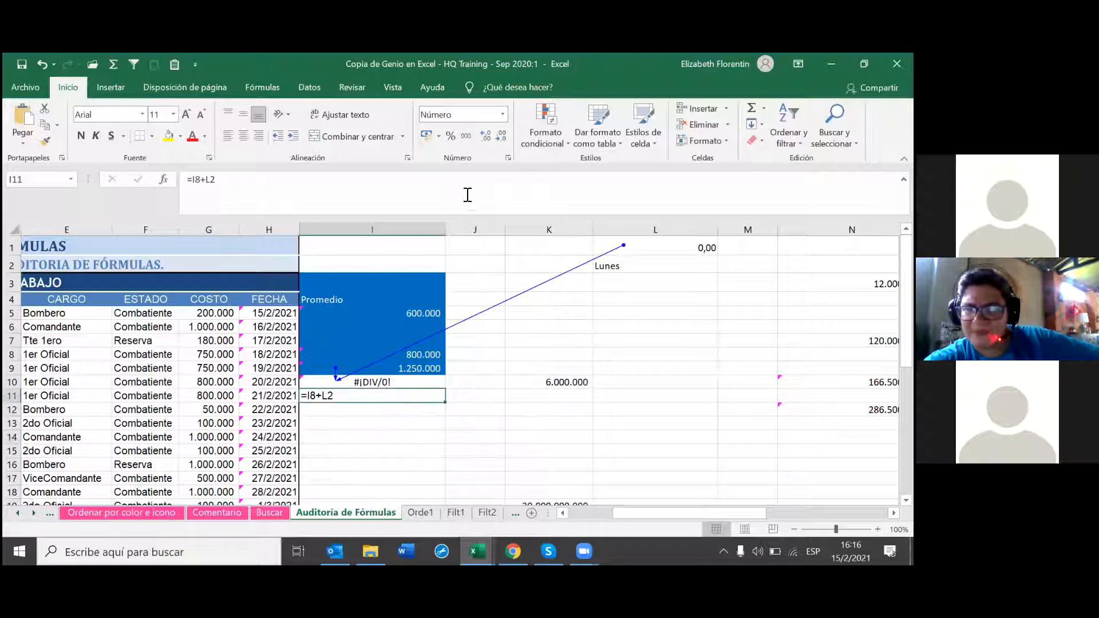
double_click(352, 399)
key("Return")
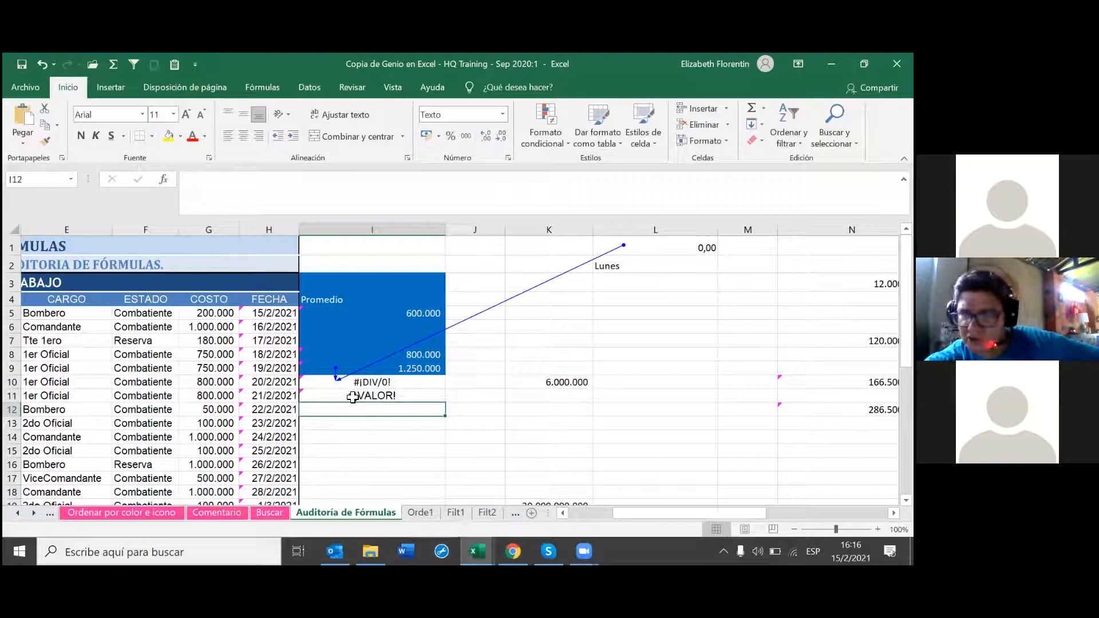
left_click(352, 396)
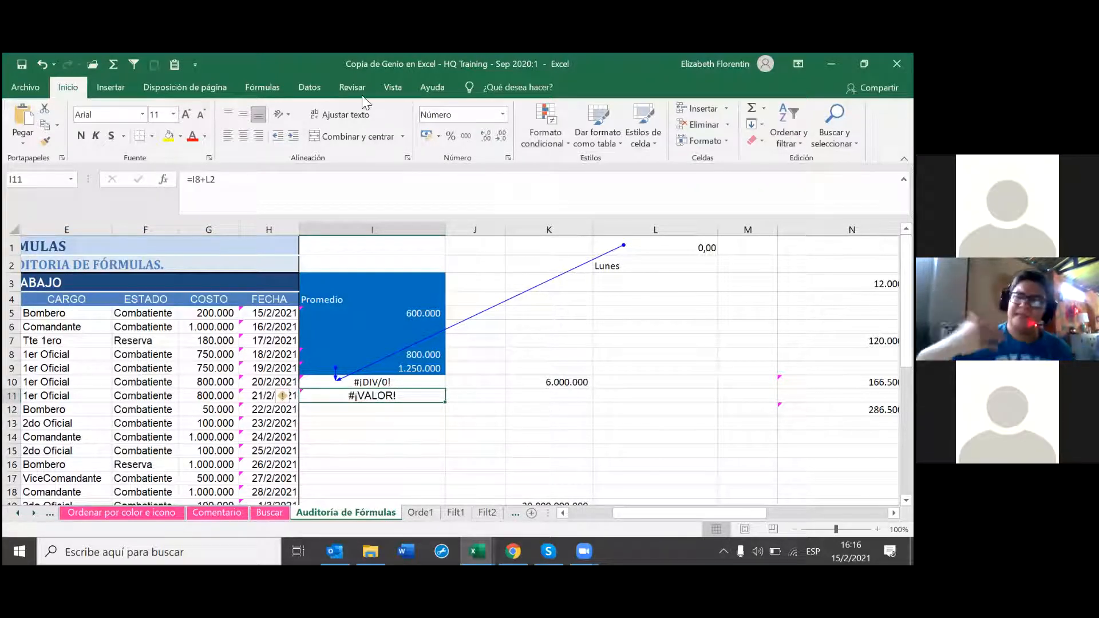
left_click(273, 93)
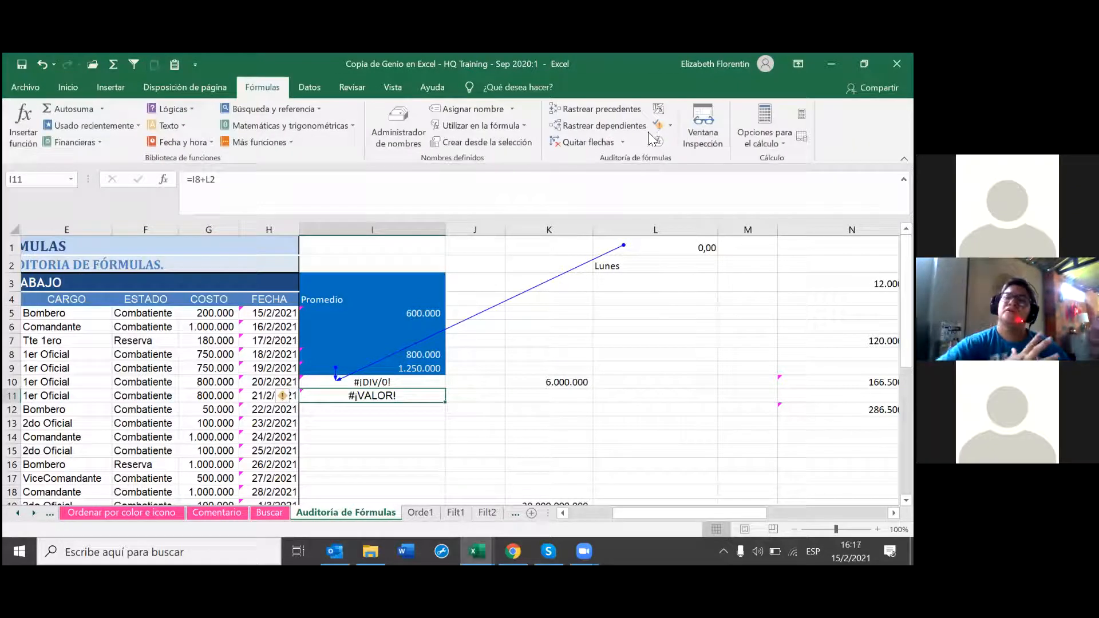
Step: Trace I11's #¡VALOR! error back to I8 and the Lunes text in L2
left_click(700, 158)
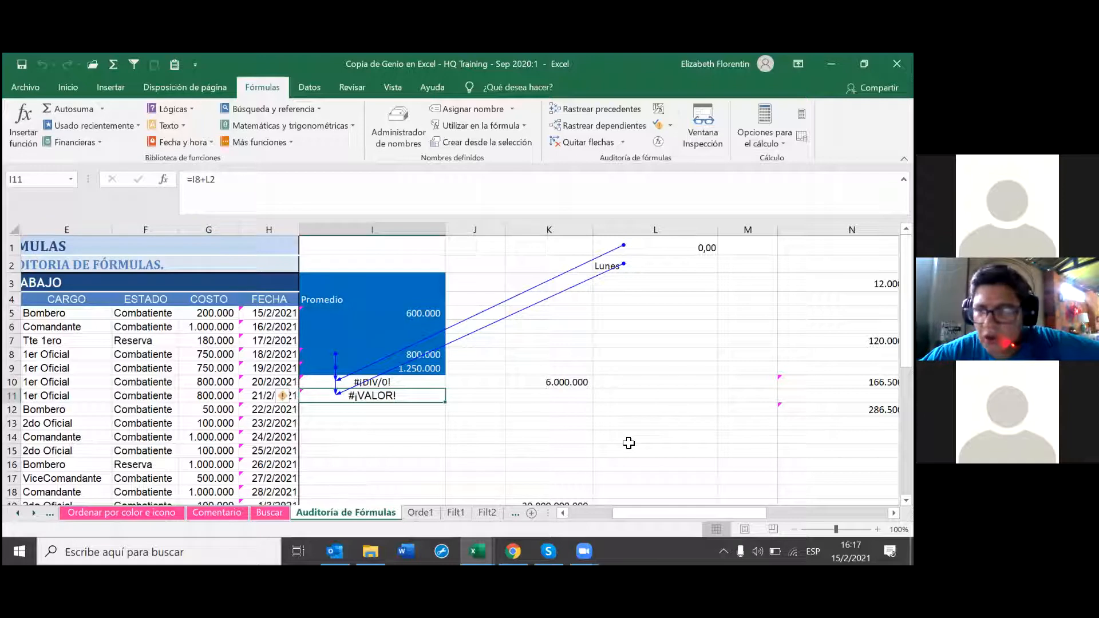
left_click(399, 408)
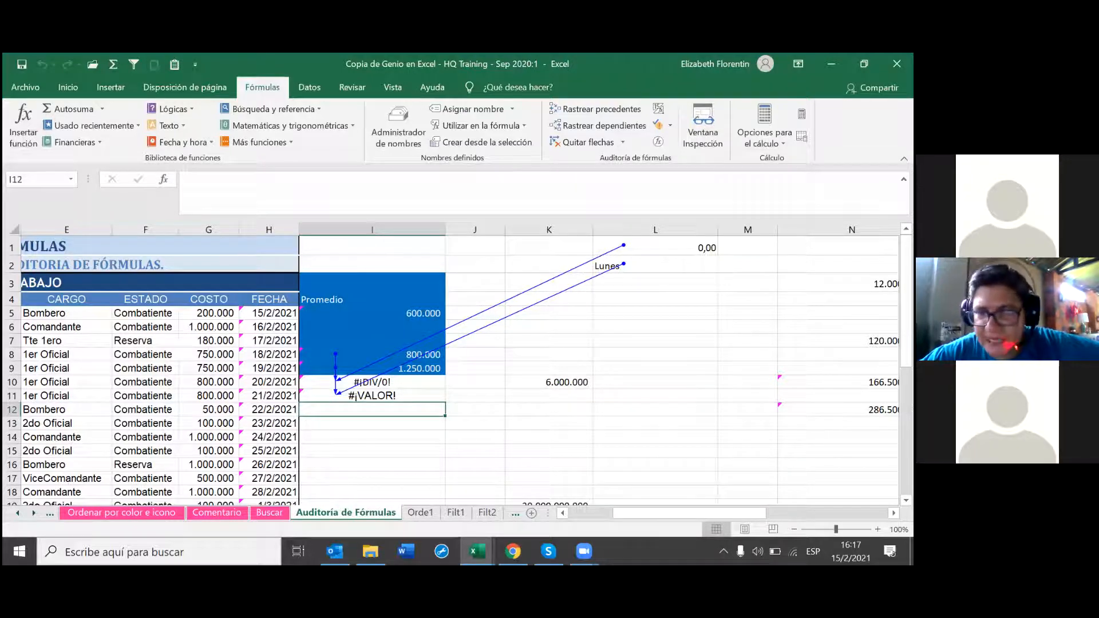
Step: Enter 5 in M1 and apply the Número format so it reads 5,00
left_click(747, 248)
type("5")
key("Return")
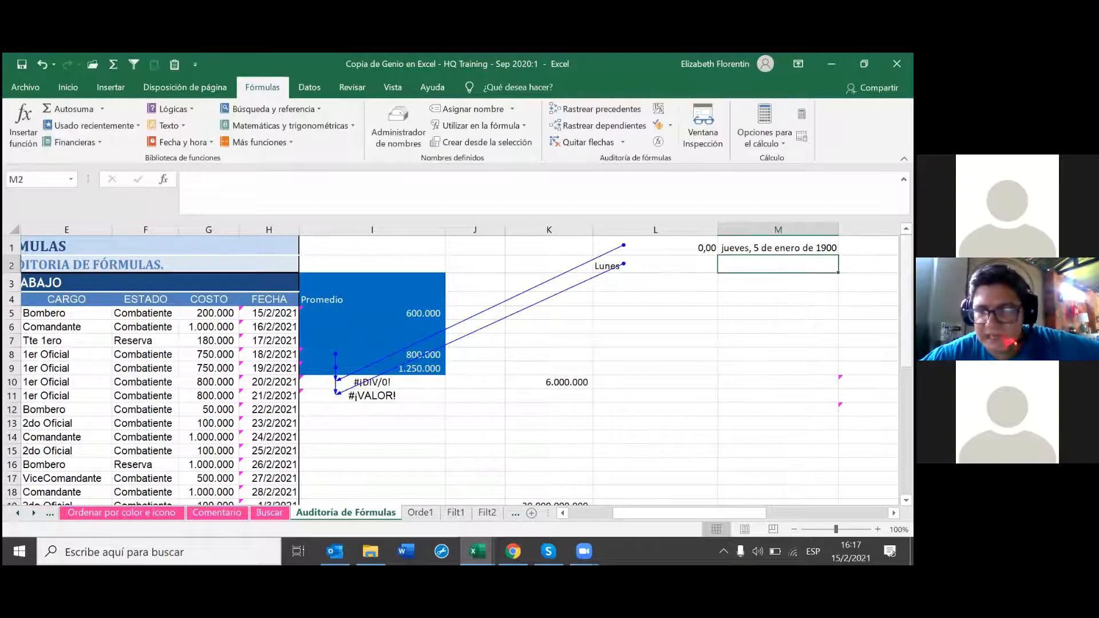
key("Up")
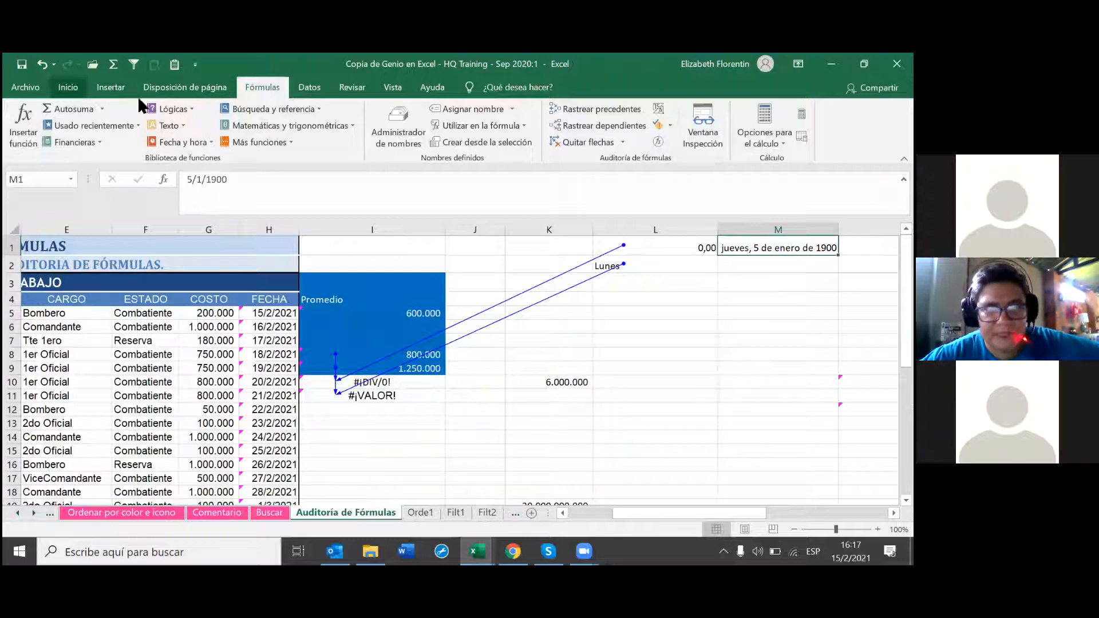
left_click(68, 87)
left_click(502, 114)
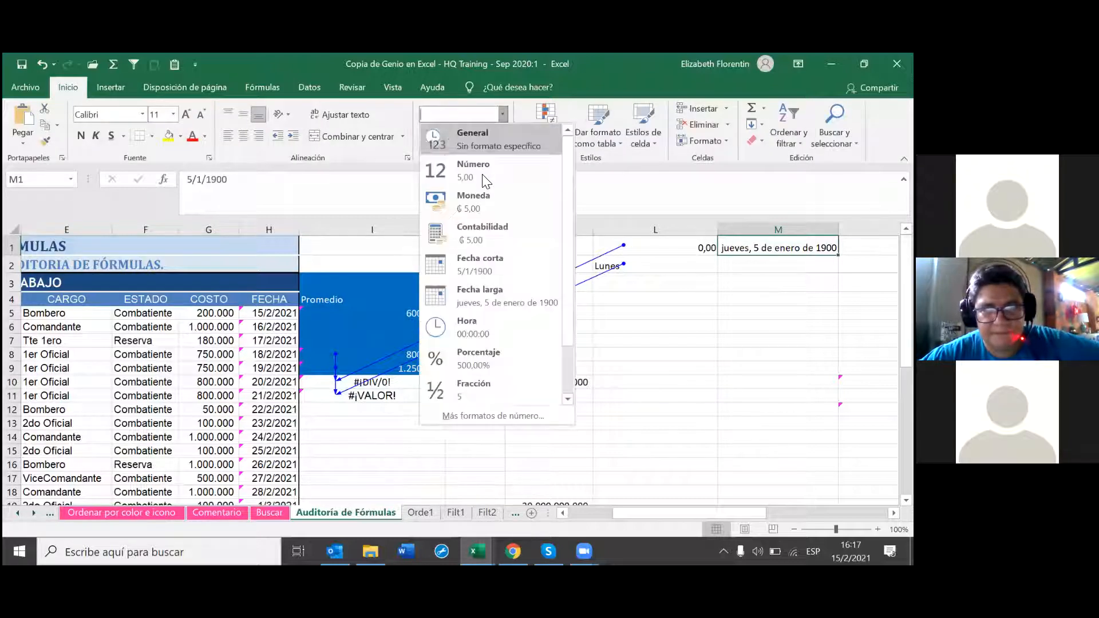
left_click(538, 182)
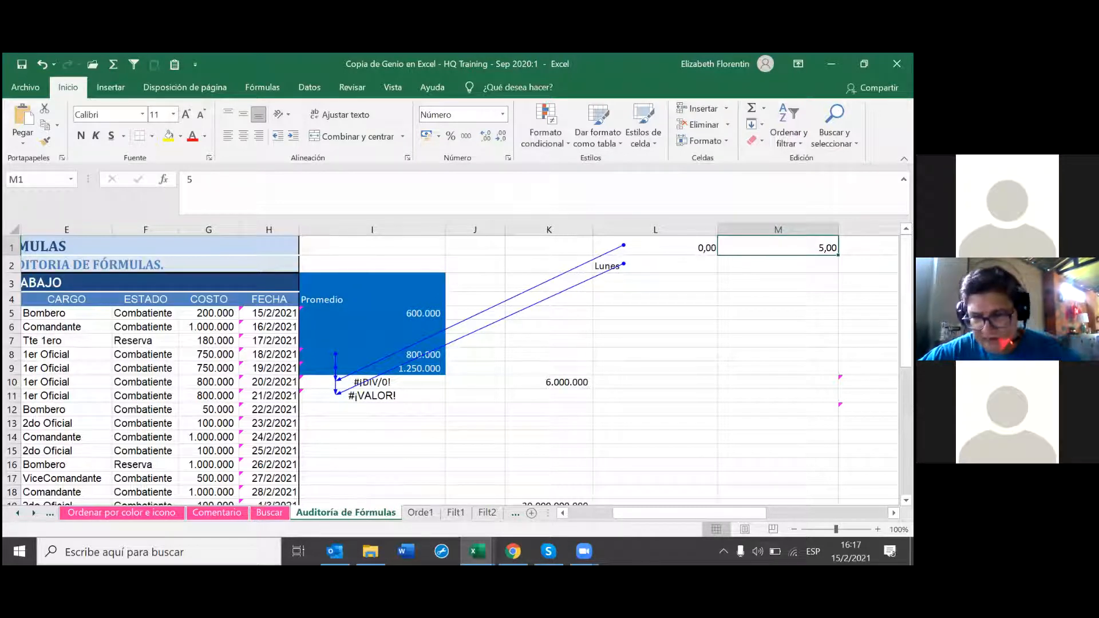
left_click(356, 418)
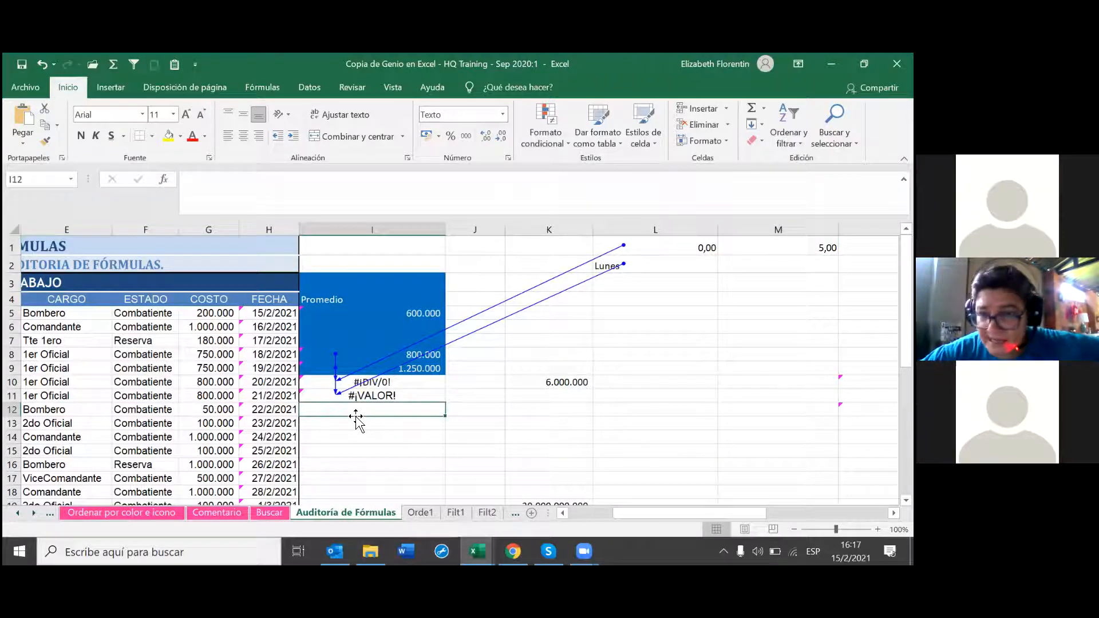
Step: Enter the formula =I5*M1 in I12
type("=")
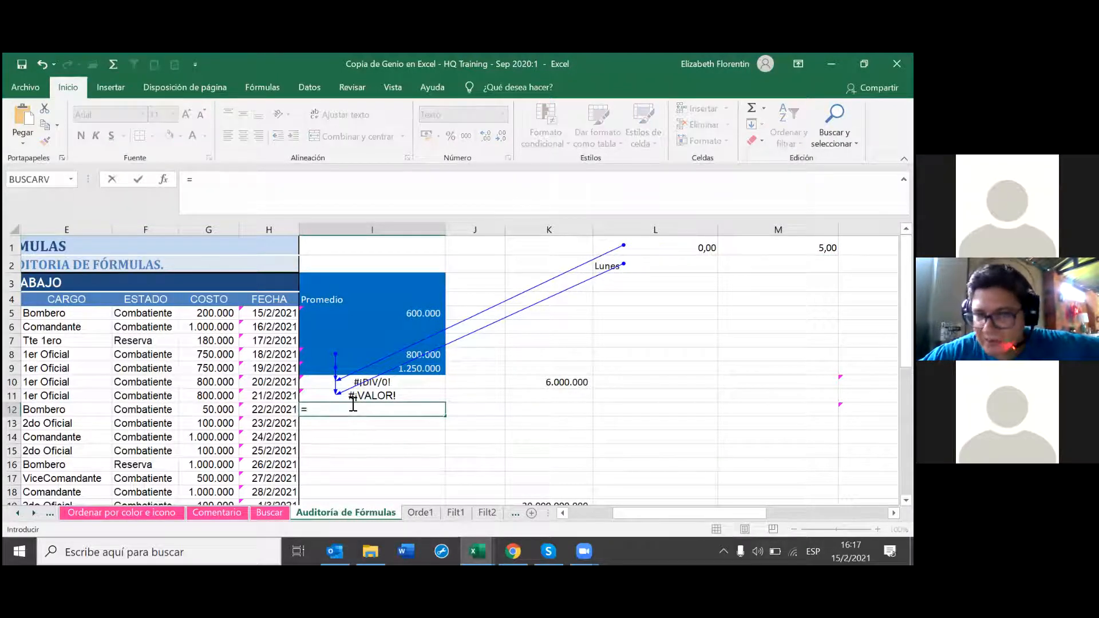
left_click(429, 319)
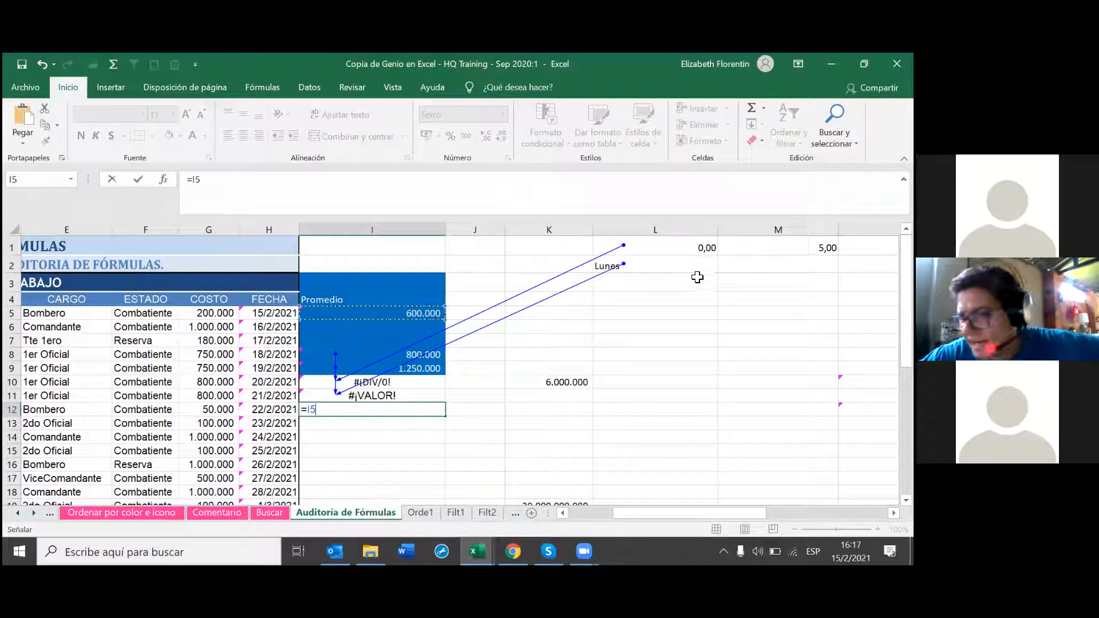
type("*")
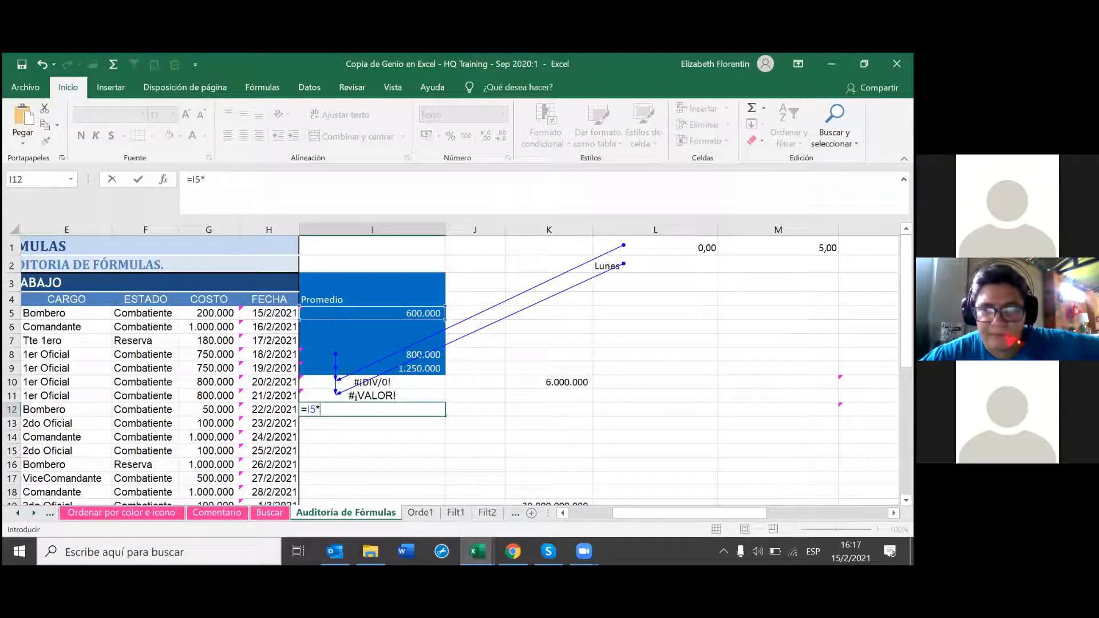
left_click(789, 248)
key("Return")
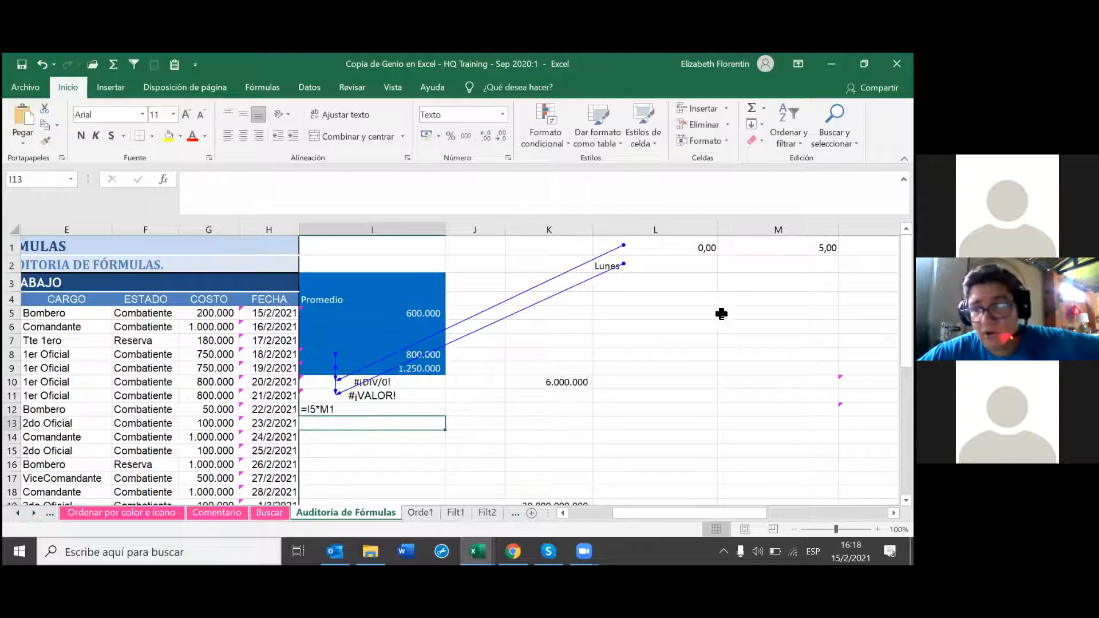
Step: Format I12 as Número and re-enter it so it displays 3000000,00
key("Up")
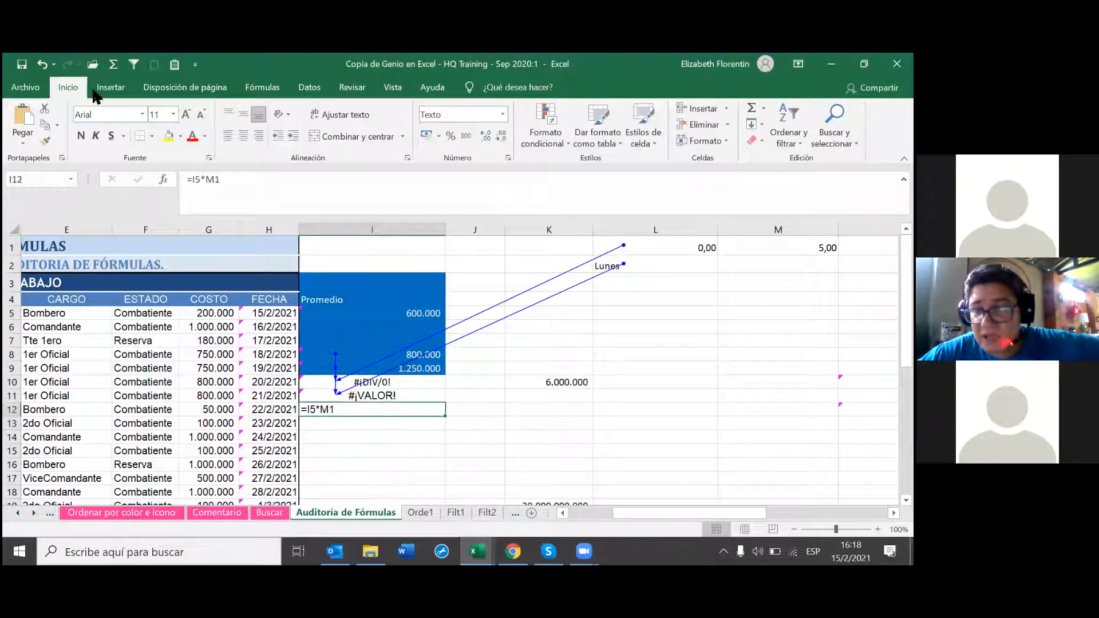
left_click(502, 114)
left_click(487, 173)
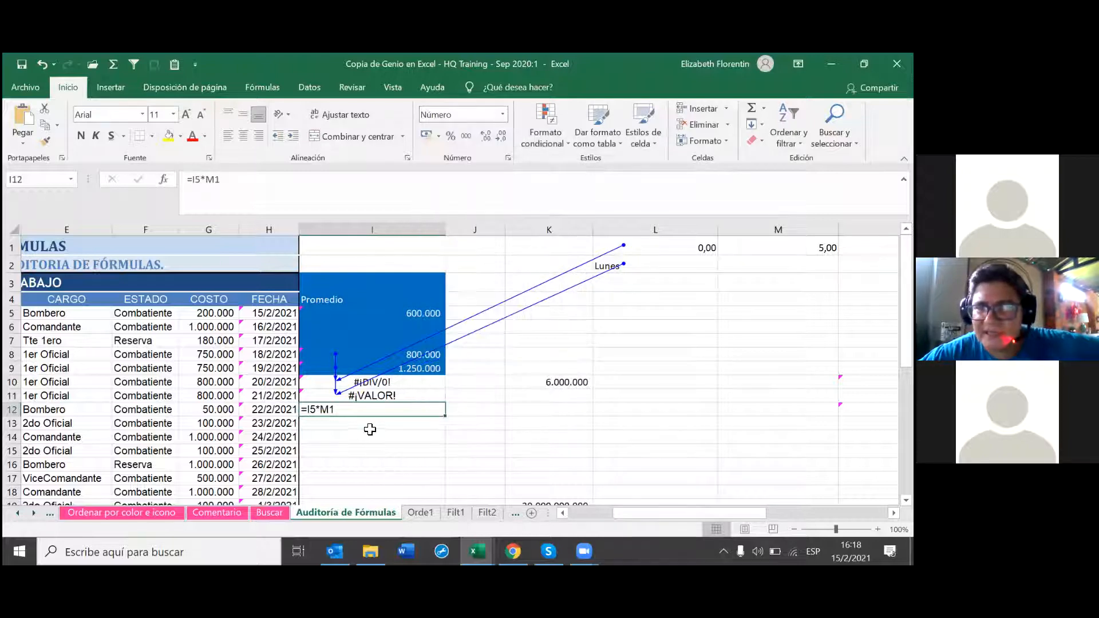
double_click(357, 415)
key("Return")
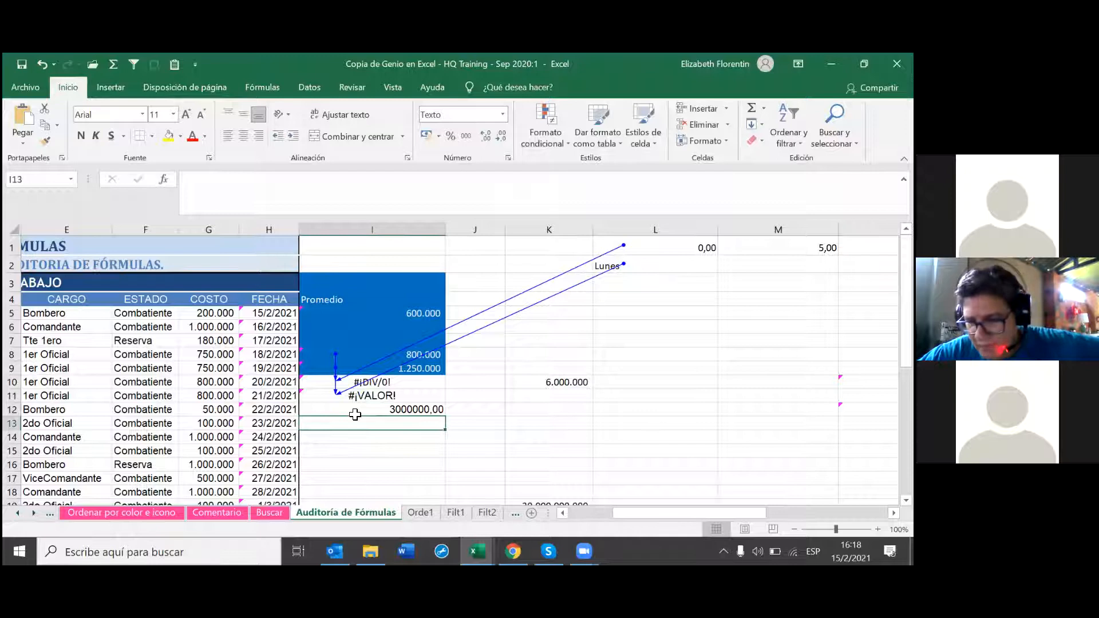
left_click(387, 409)
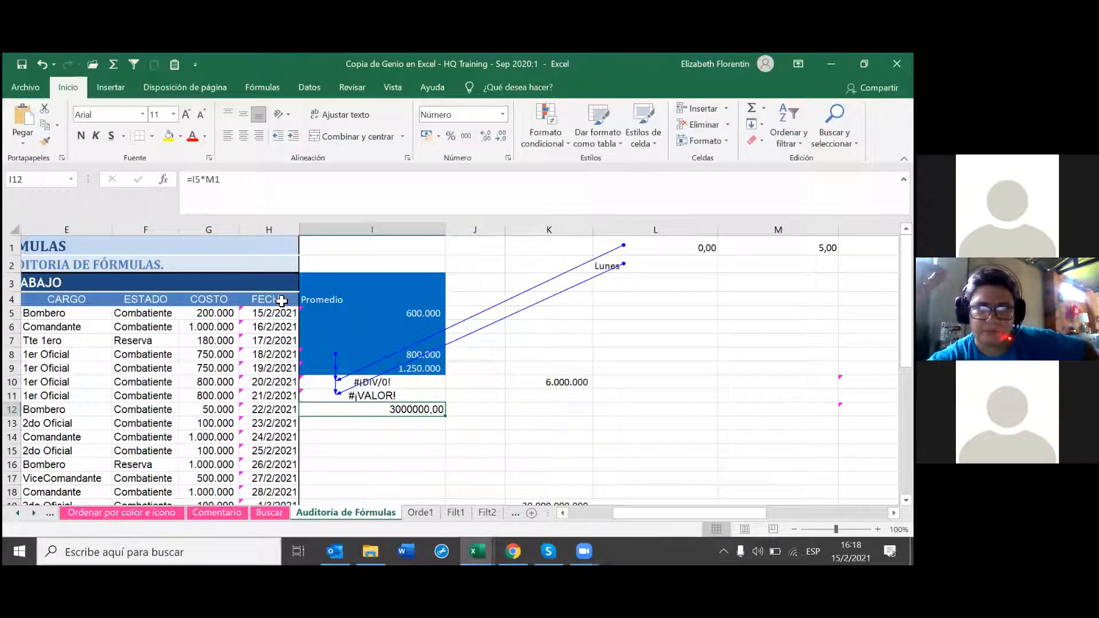
Step: Recheck I12's =I5*M1 formula with F2, then open cell M1's context menu
key("F2")
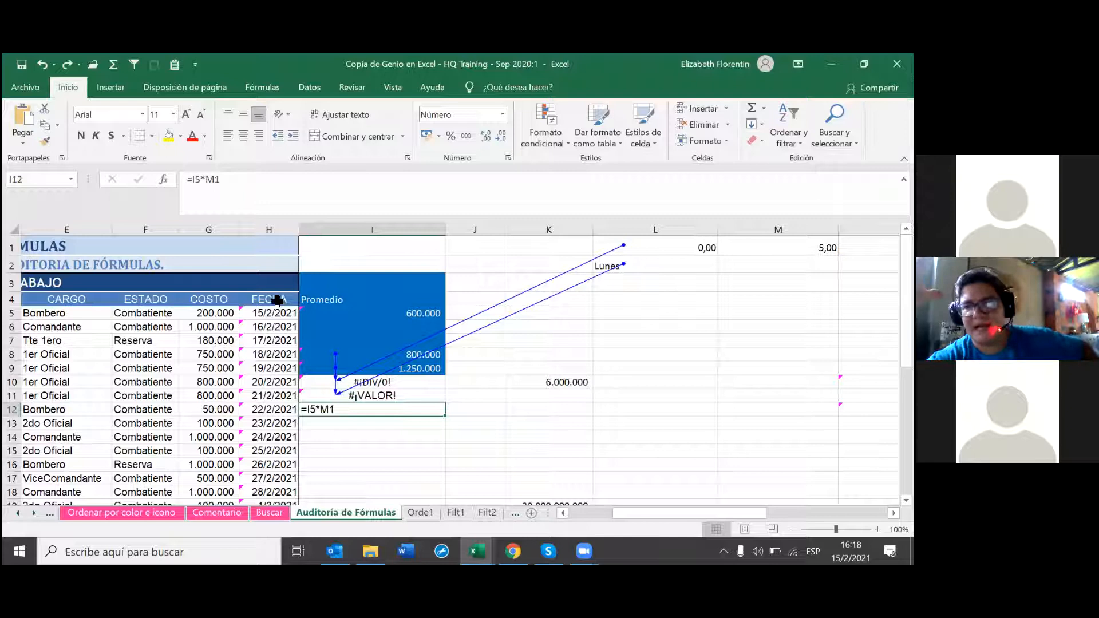
left_click(400, 452)
left_click(362, 412)
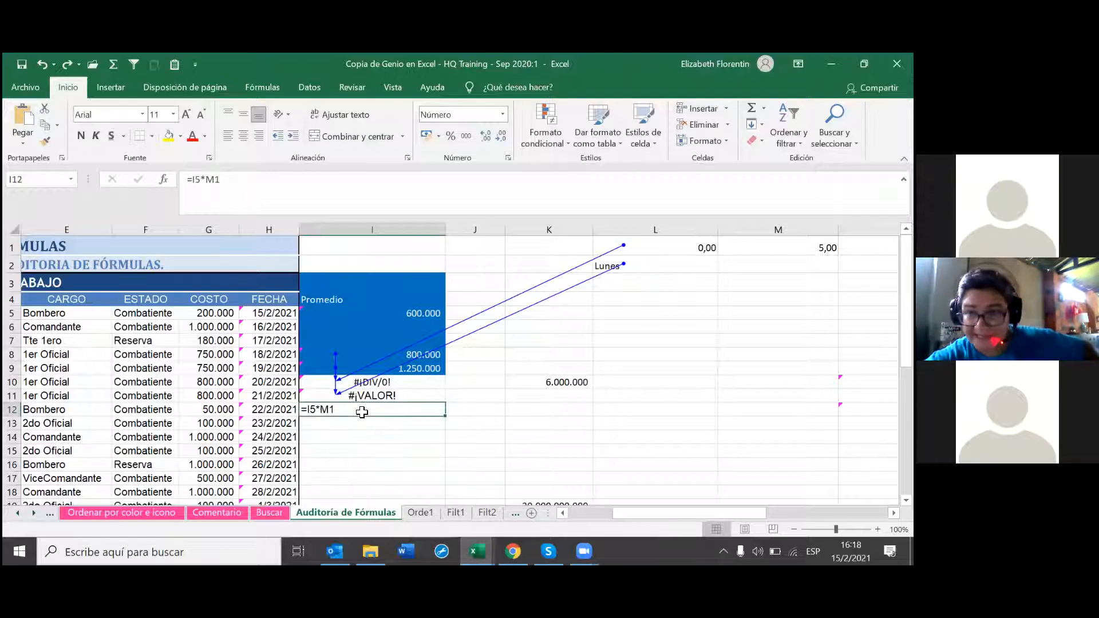
key("F2")
key("Return")
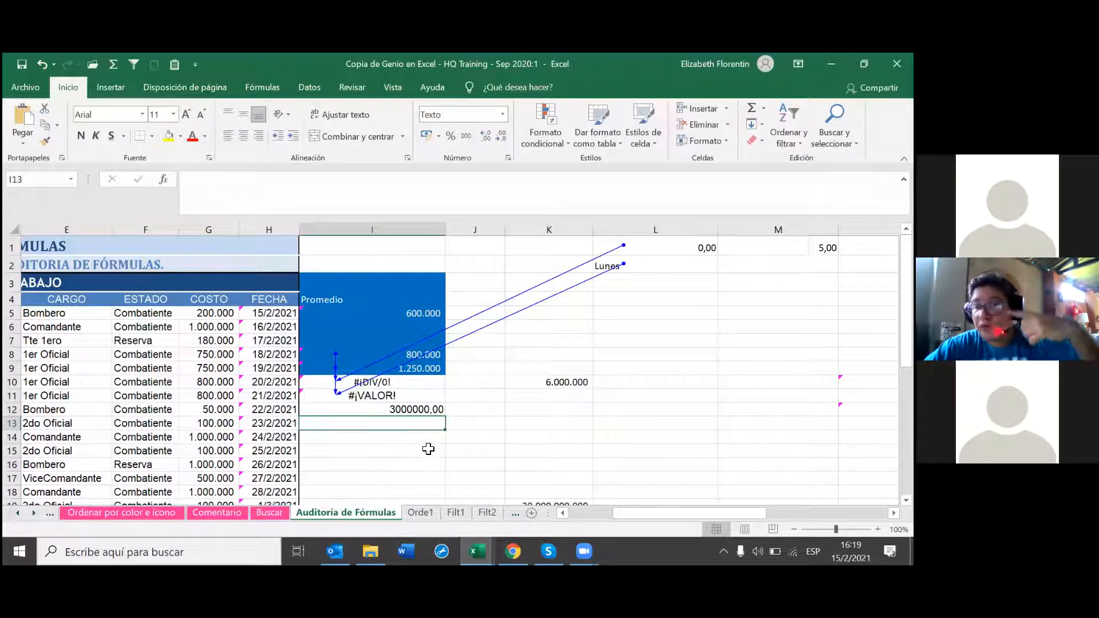
key("Up")
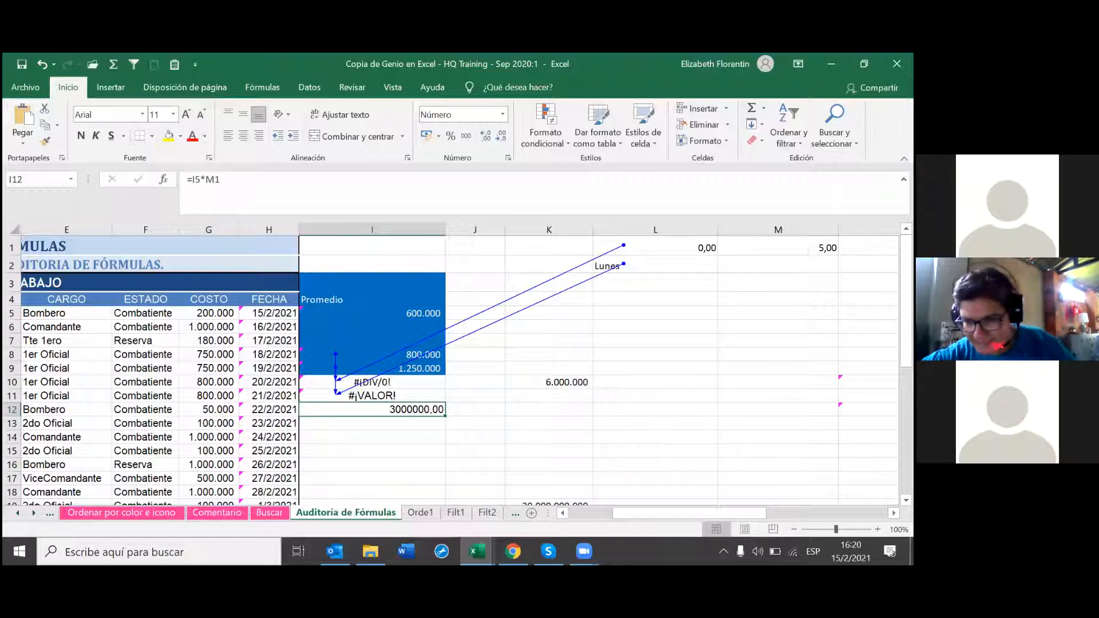
left_click(784, 247)
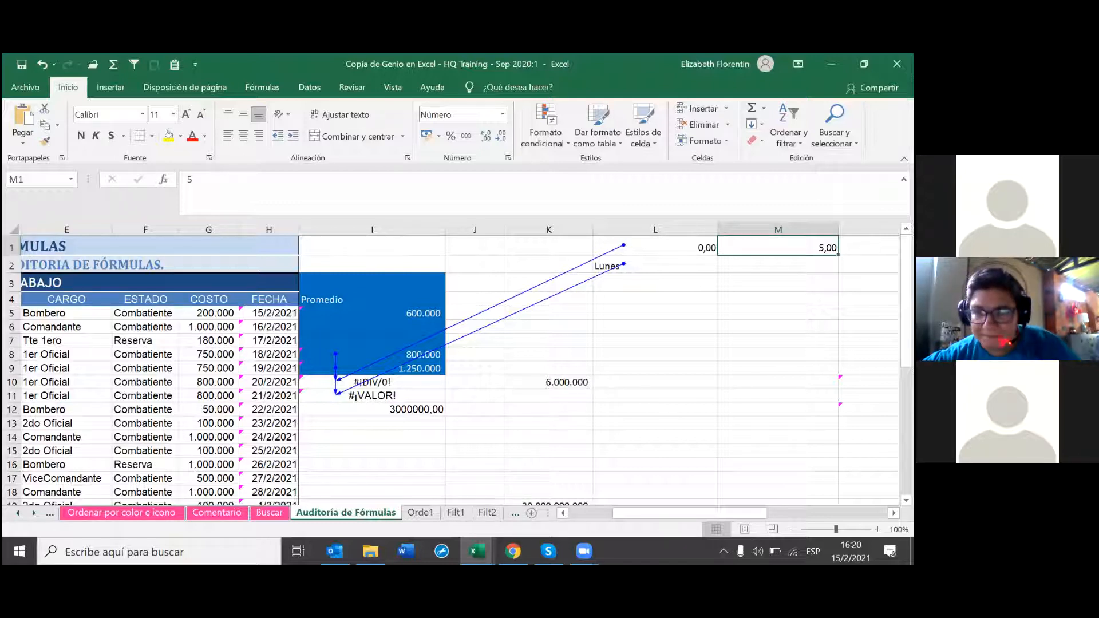
right_click(805, 252)
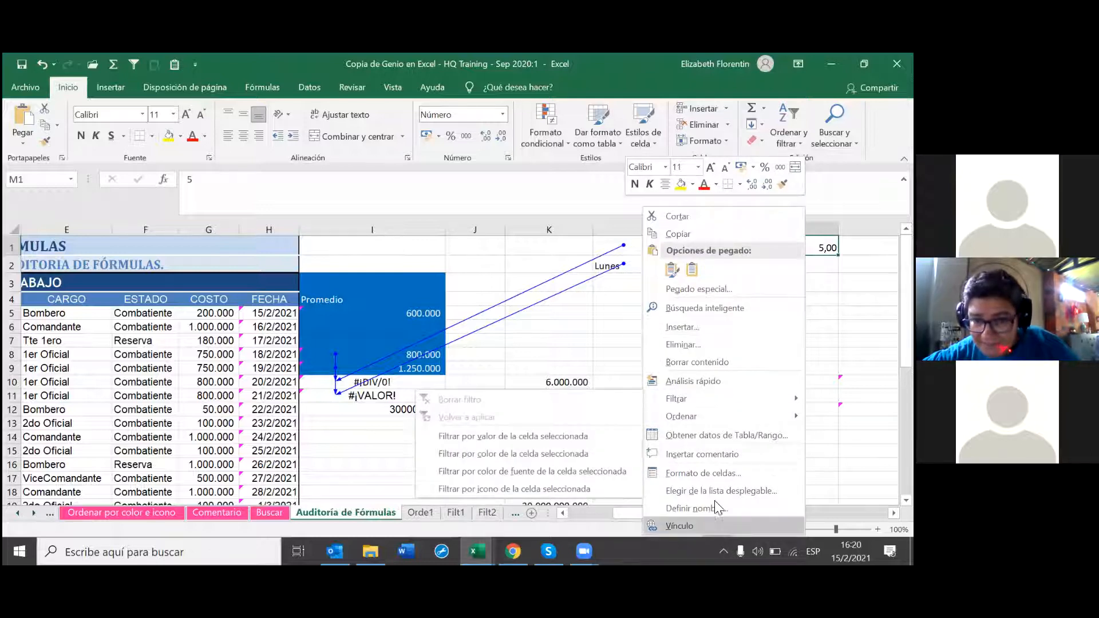
Step: Delete cell M1 shifting cells left, so I12 becomes =I5*#¡REF!
left_click(715, 347)
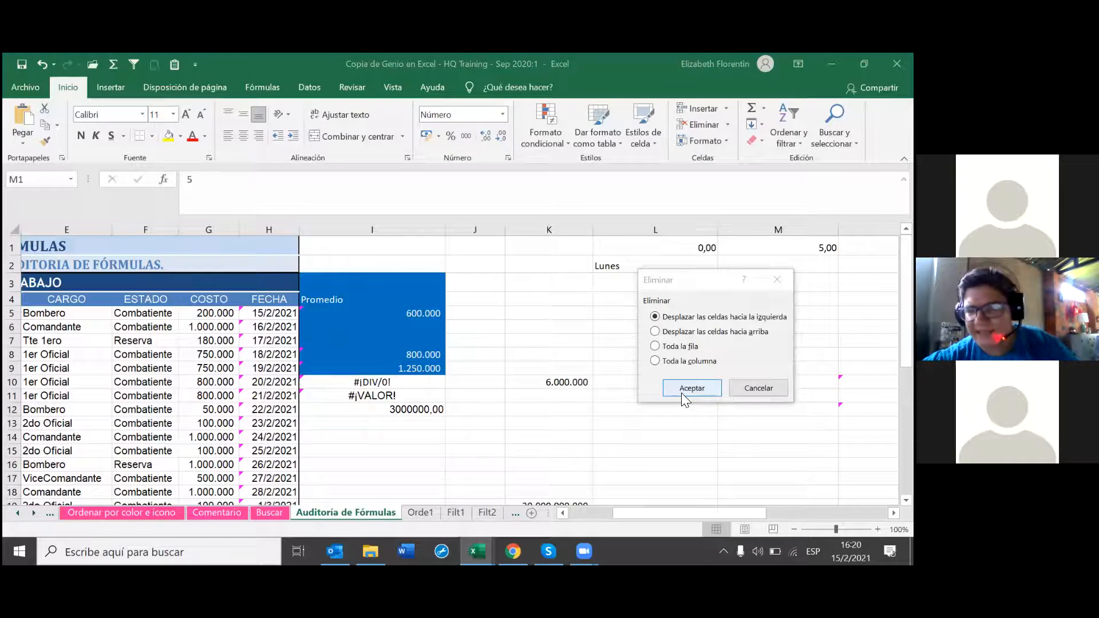
left_click(681, 393)
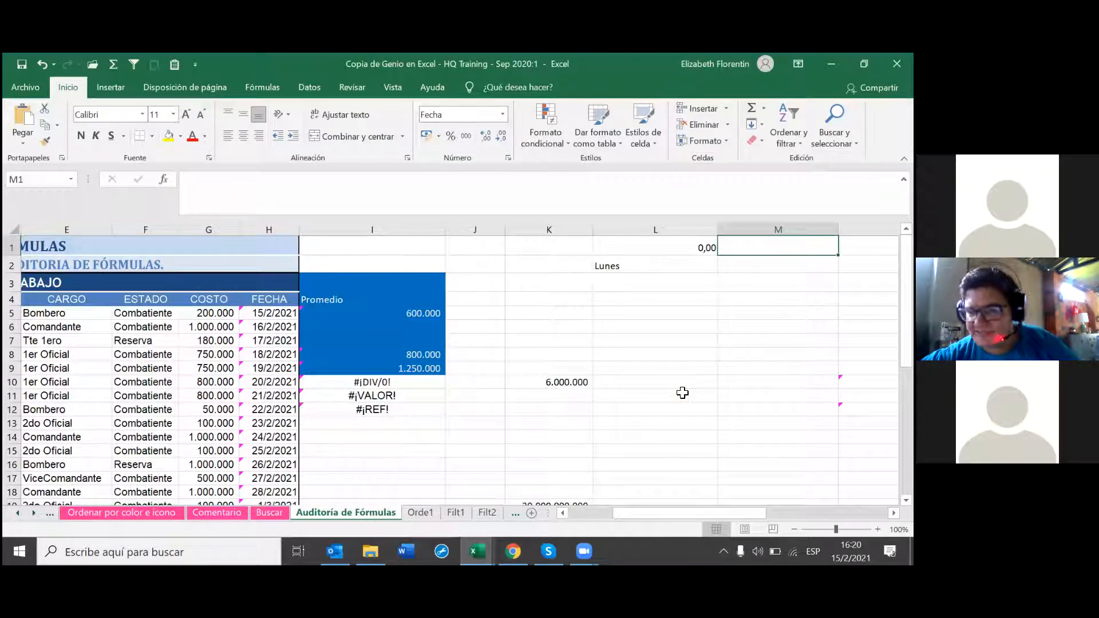
left_click(384, 412)
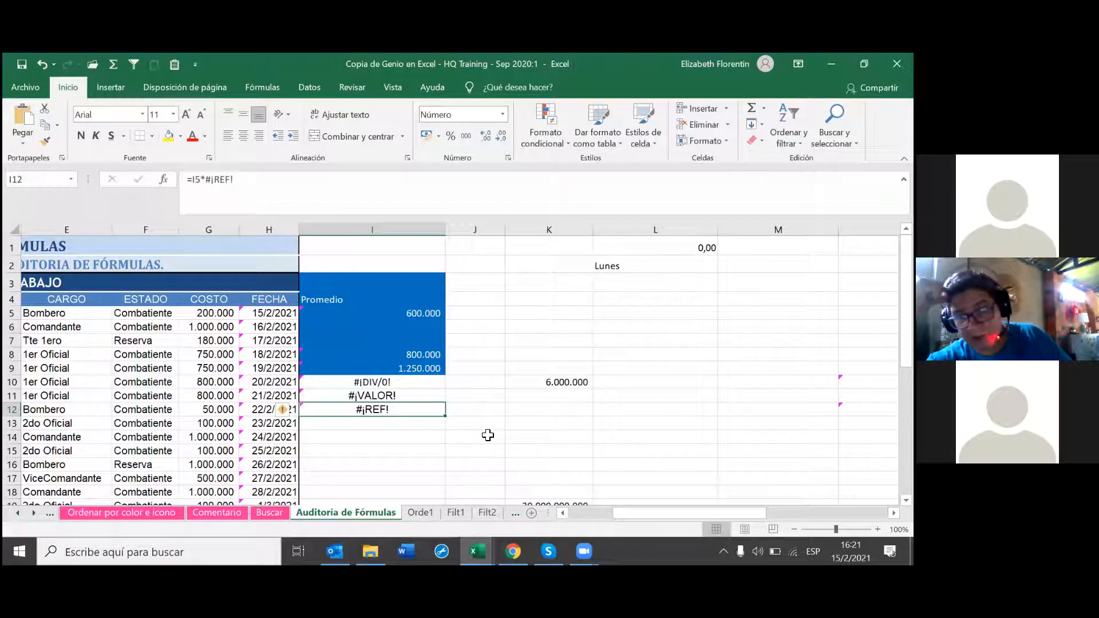
left_click(352, 427)
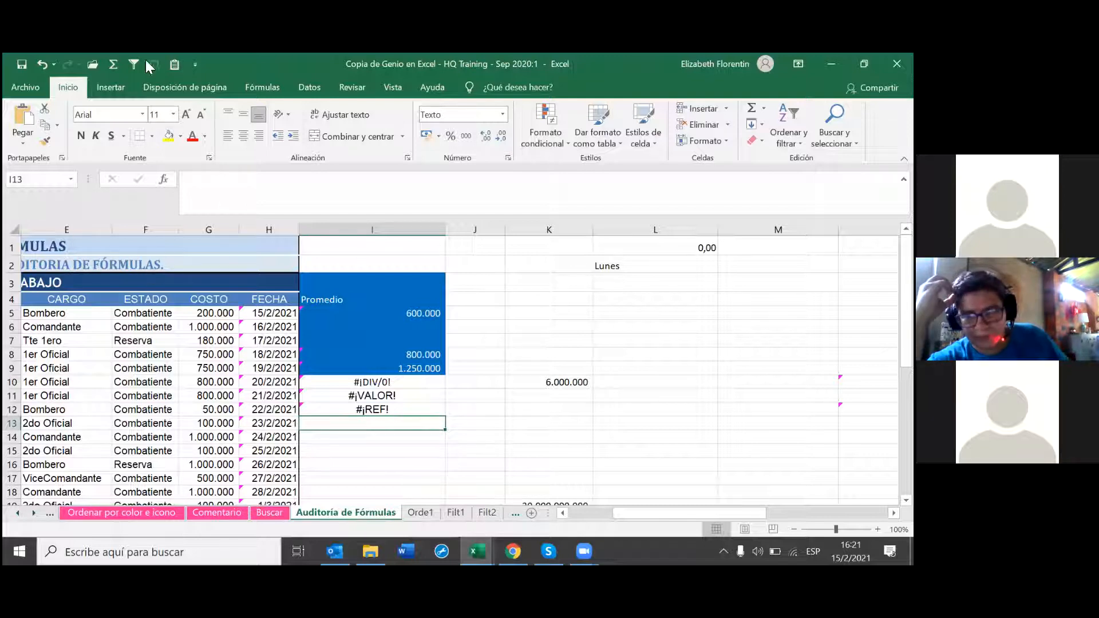
Step: Start a SUMA formula in I13 and trim it to a bare =SUM entry
left_click(119, 67)
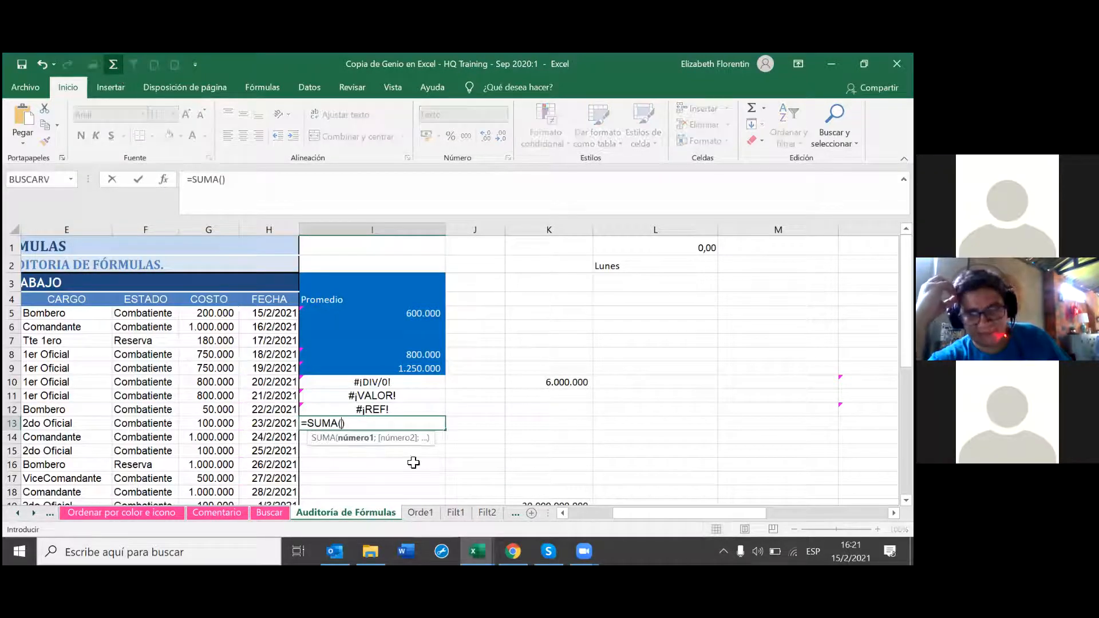
scroll(374, 475, "down", 1)
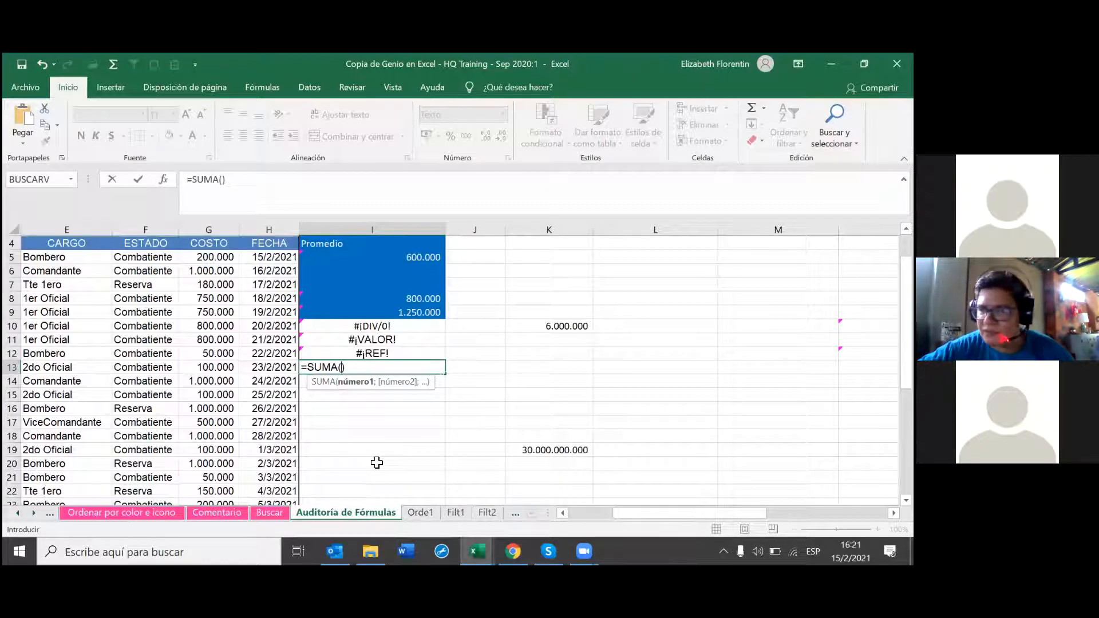
key("BackSpace")
key("BackSpace")
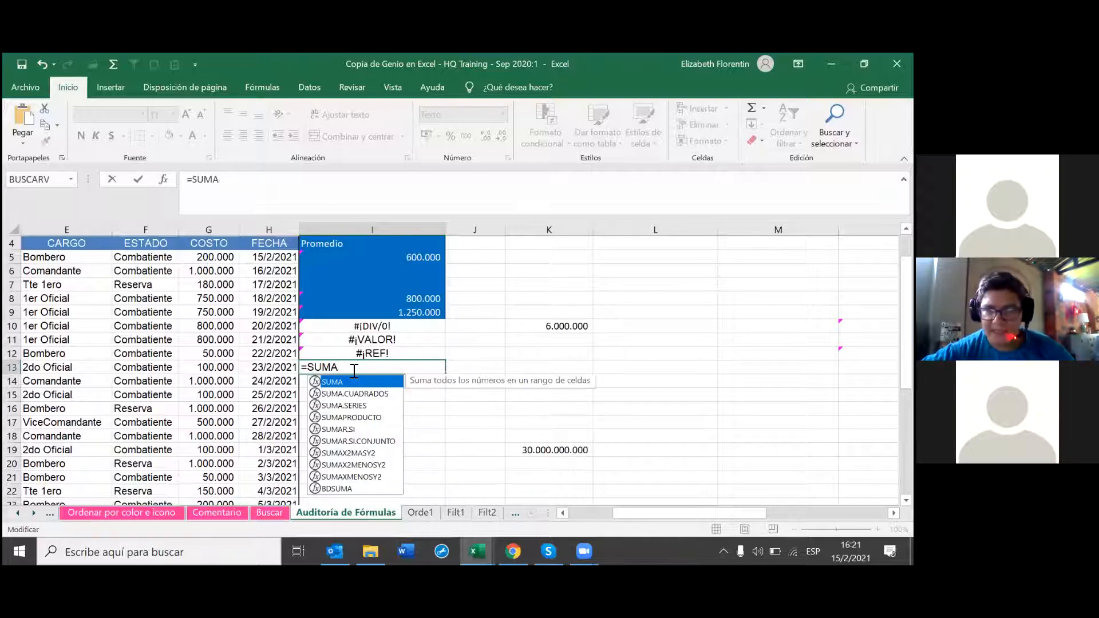
key("BackSpace")
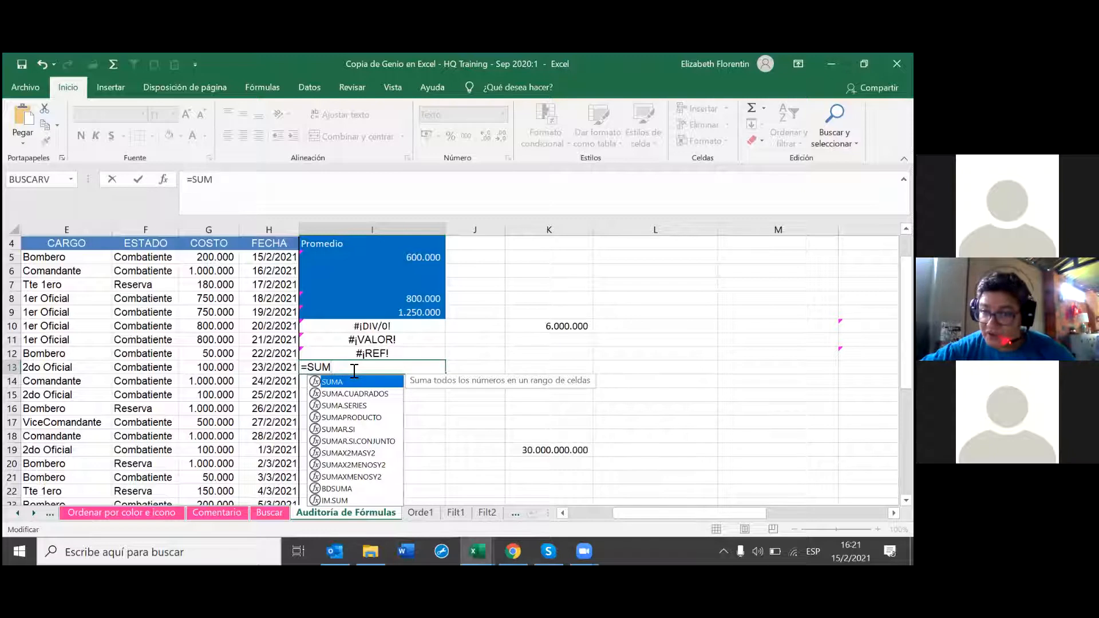
key("Return")
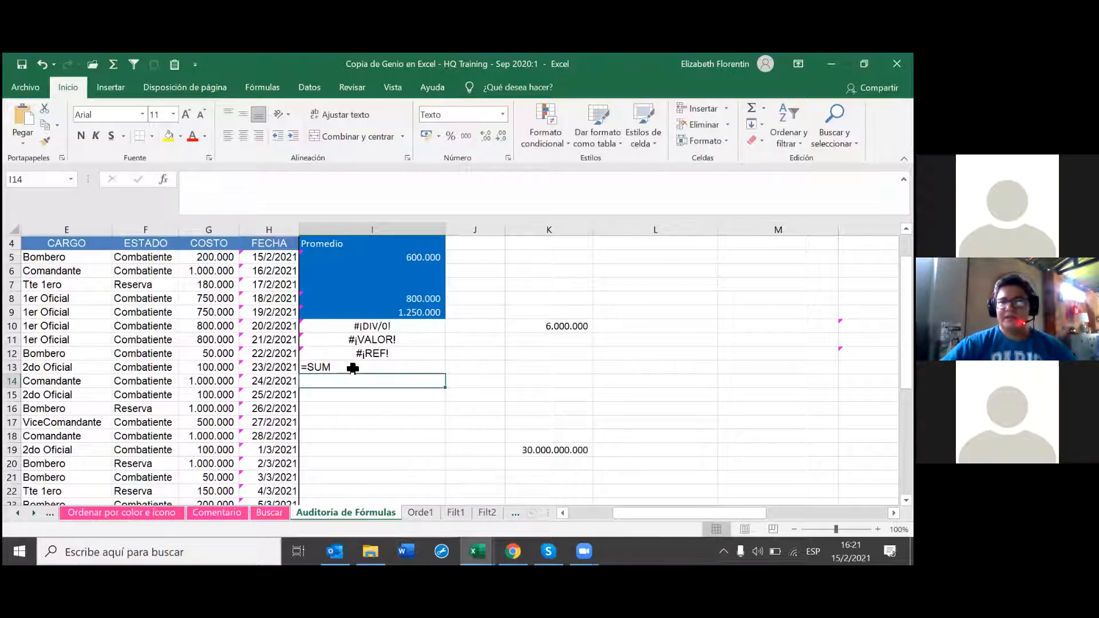
double_click(352, 369)
key("Return")
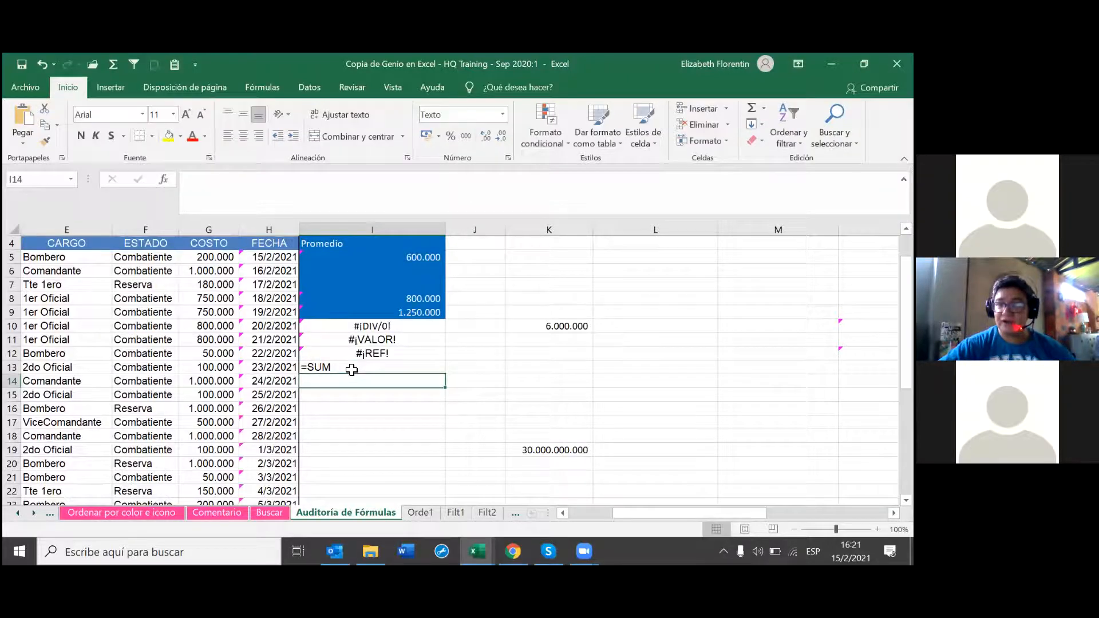
left_click(375, 369)
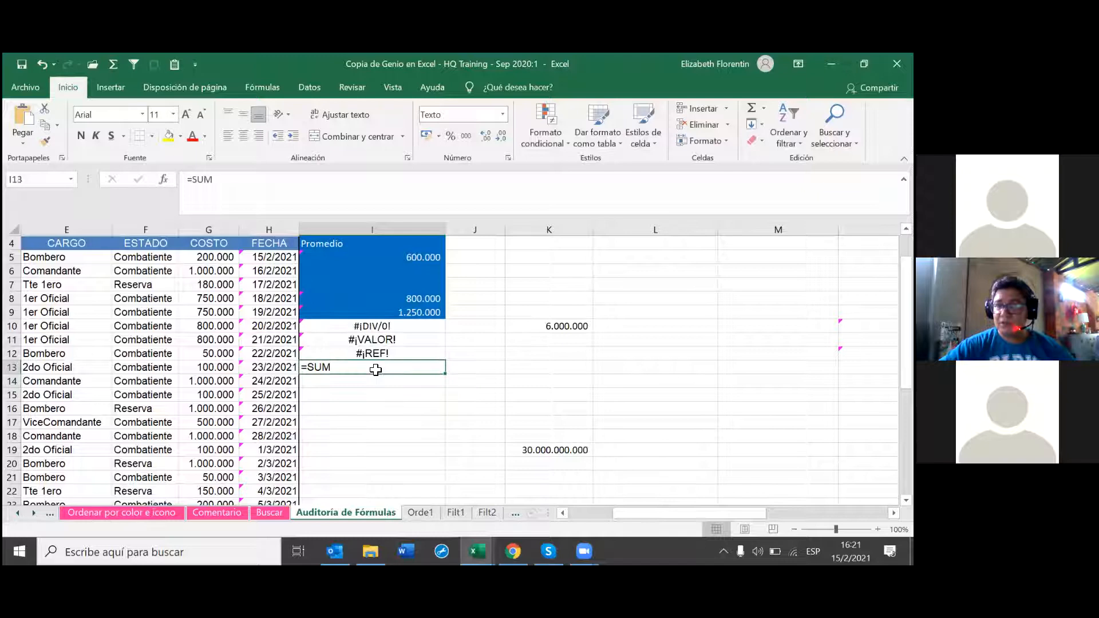
double_click(375, 370)
key("Return")
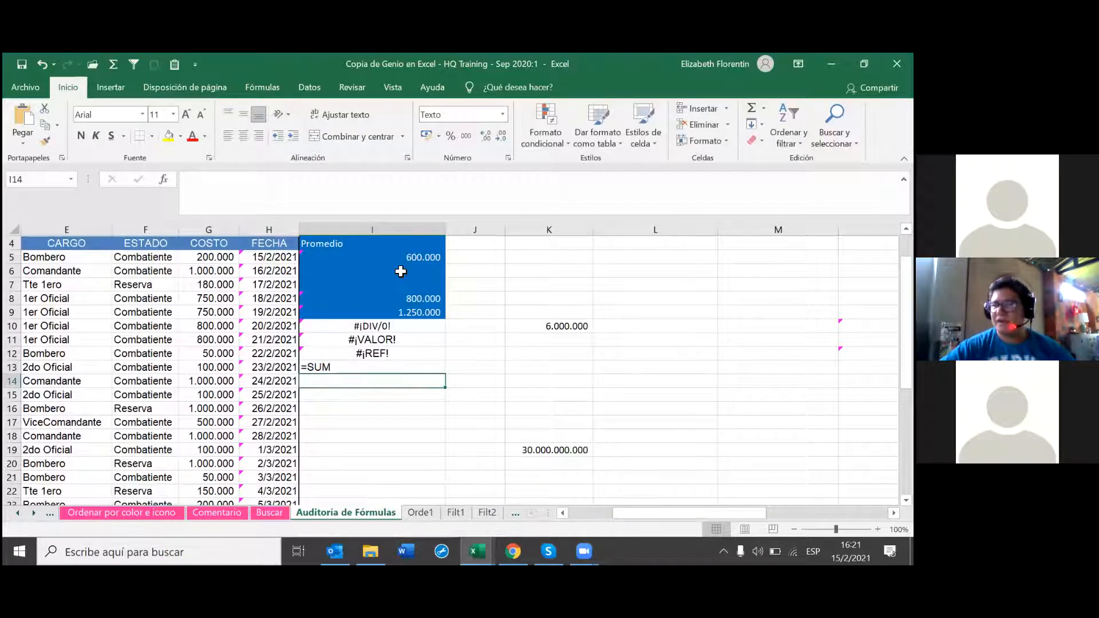
Step: Switch I13 from Texto to Número and re-enter it so it shows #¿NOMBRE?
left_click(347, 365)
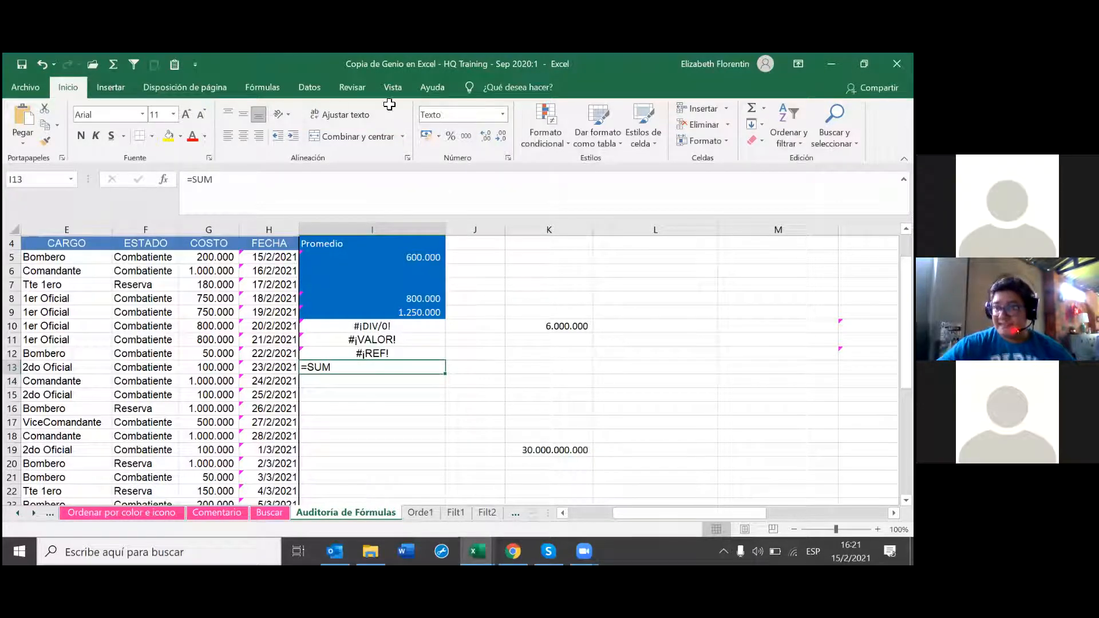
left_click(503, 115)
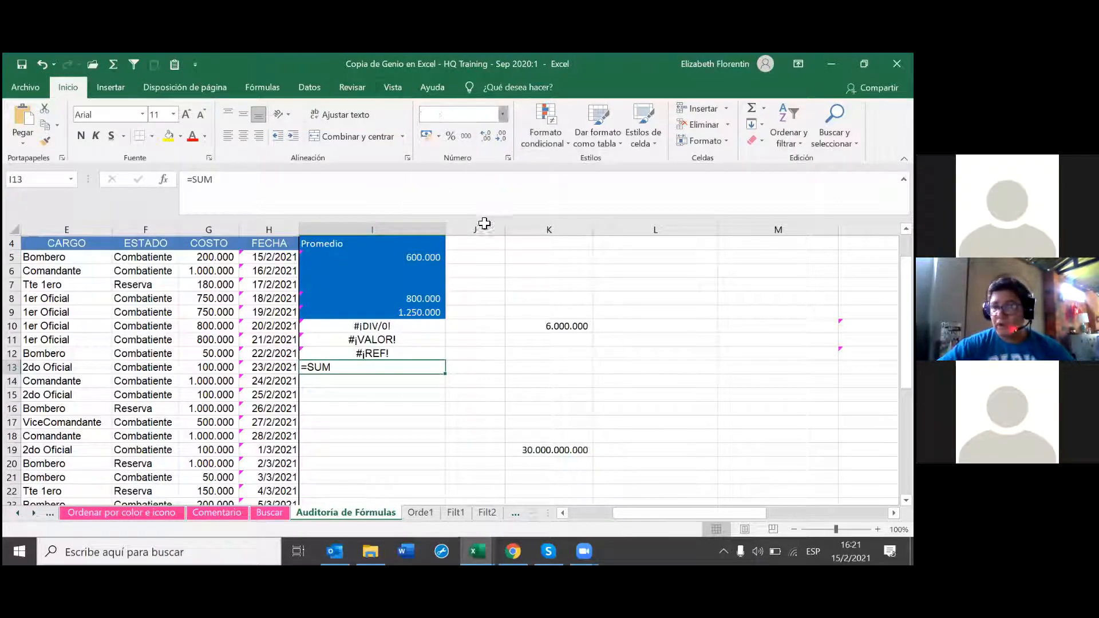
left_click(498, 168)
double_click(348, 366)
key("Return")
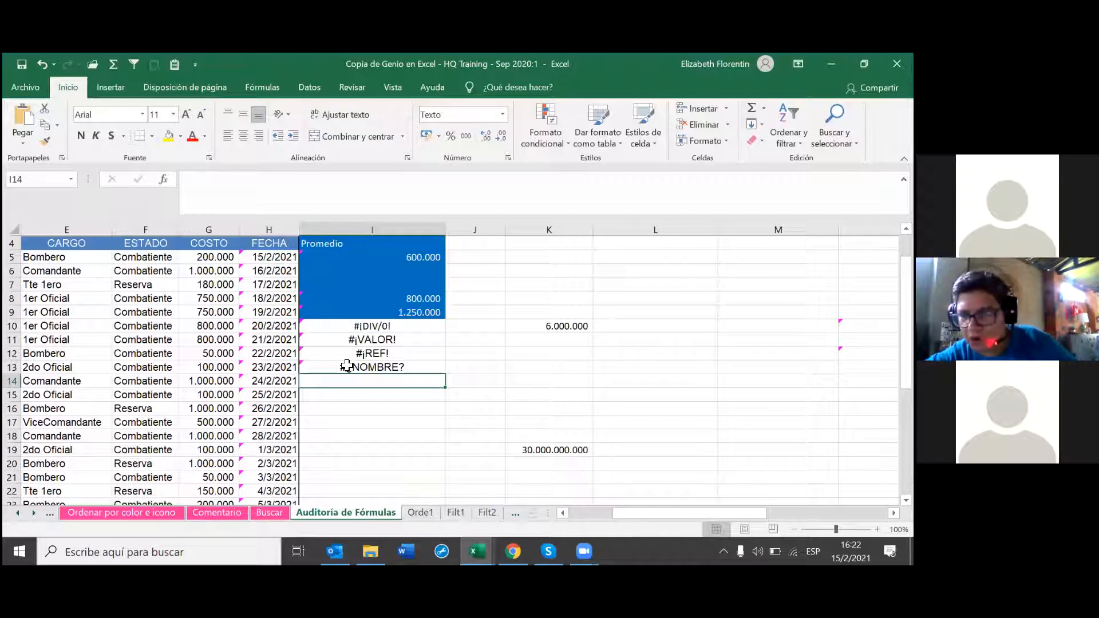
Step: Trace the #¡VALOR! error in I11 back to I8 and L2
left_click(405, 337)
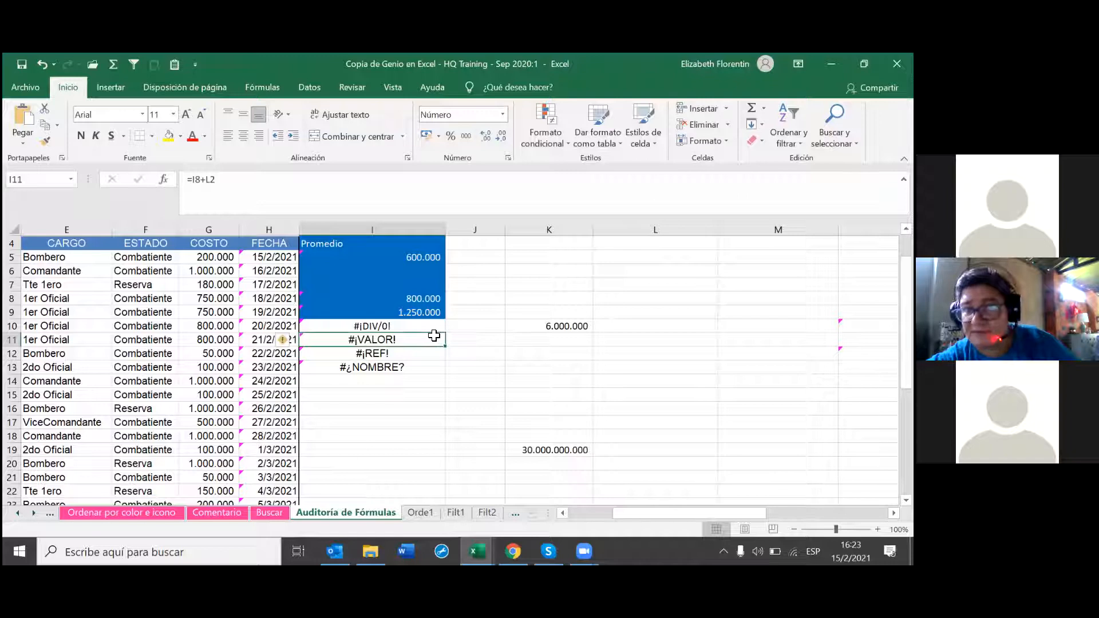
left_click(280, 86)
left_click(670, 126)
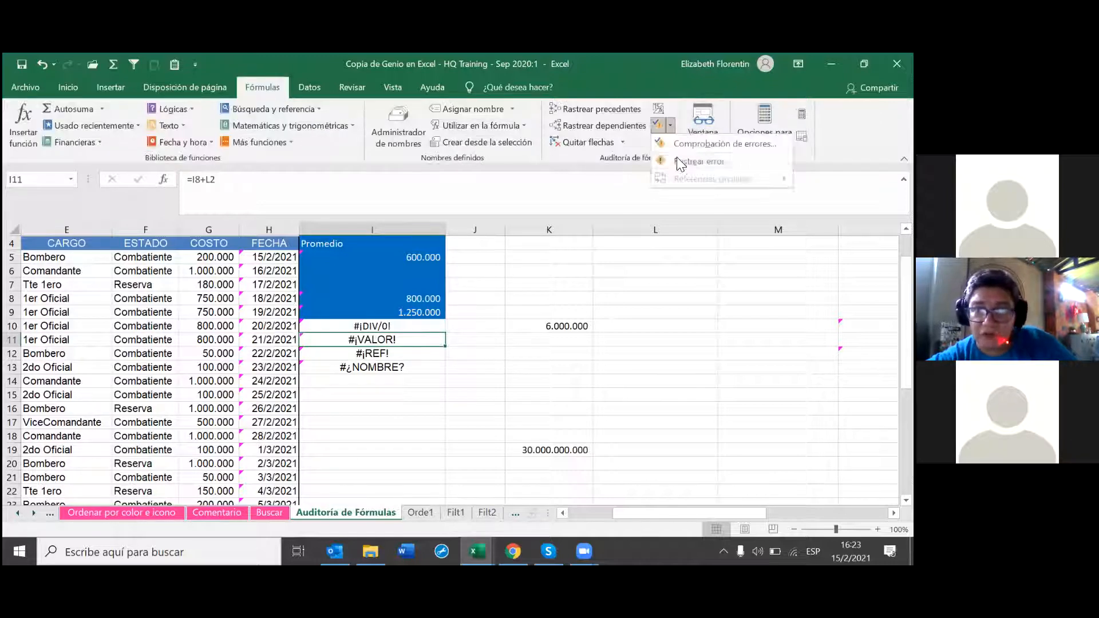
left_click(689, 162)
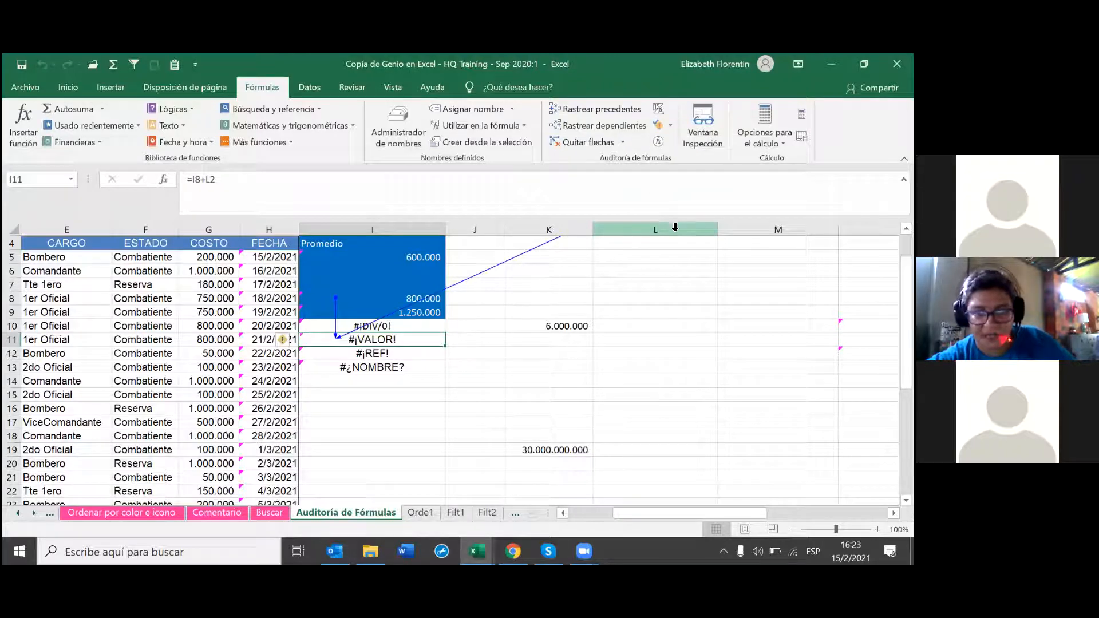
scroll(650, 340, "up", 1)
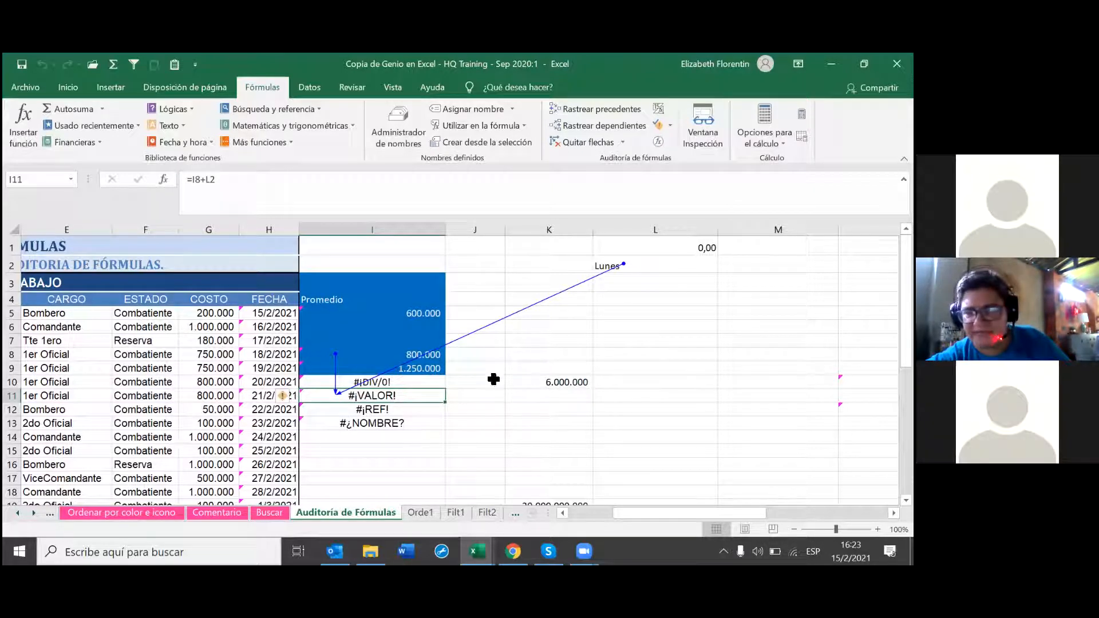
Step: Trace the source of the #¡REF! error in I12
left_click(423, 408)
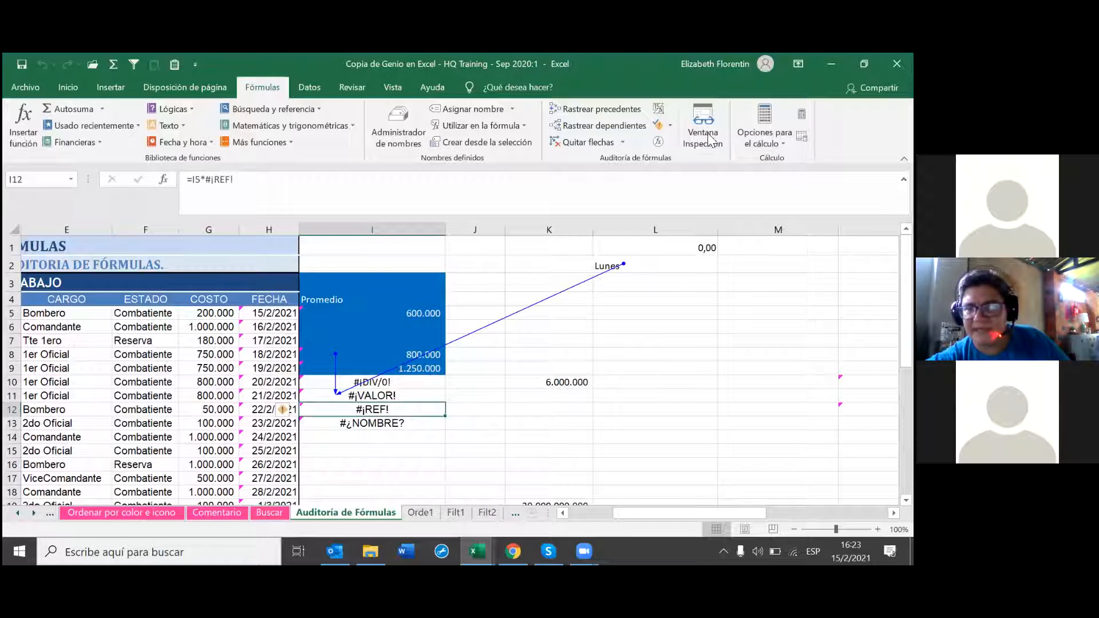
left_click(670, 127)
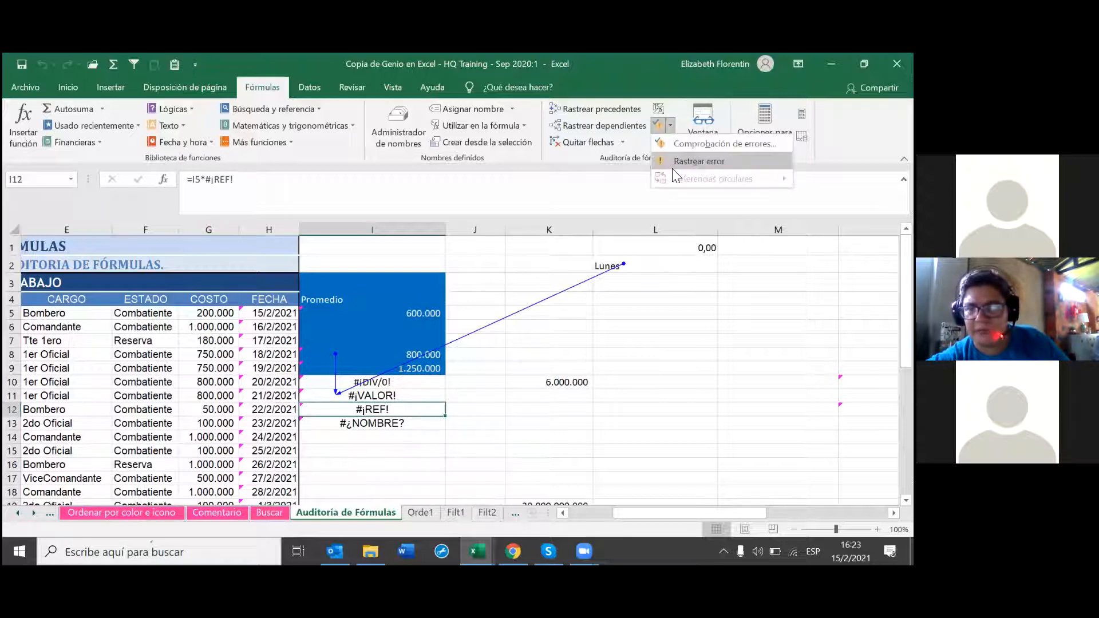
left_click(675, 166)
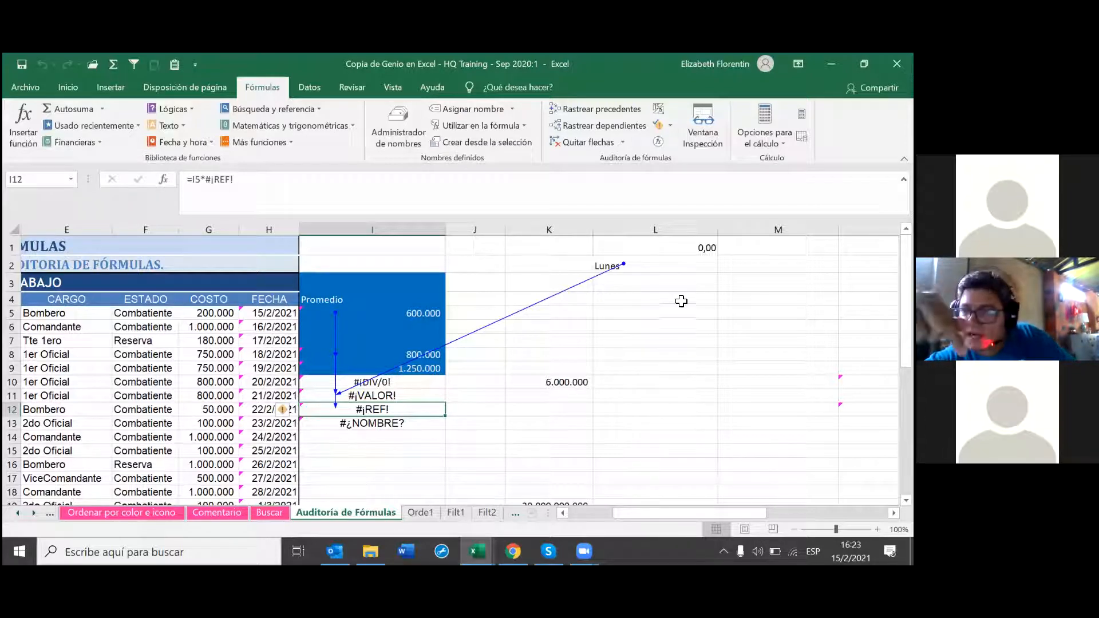
key("Down")
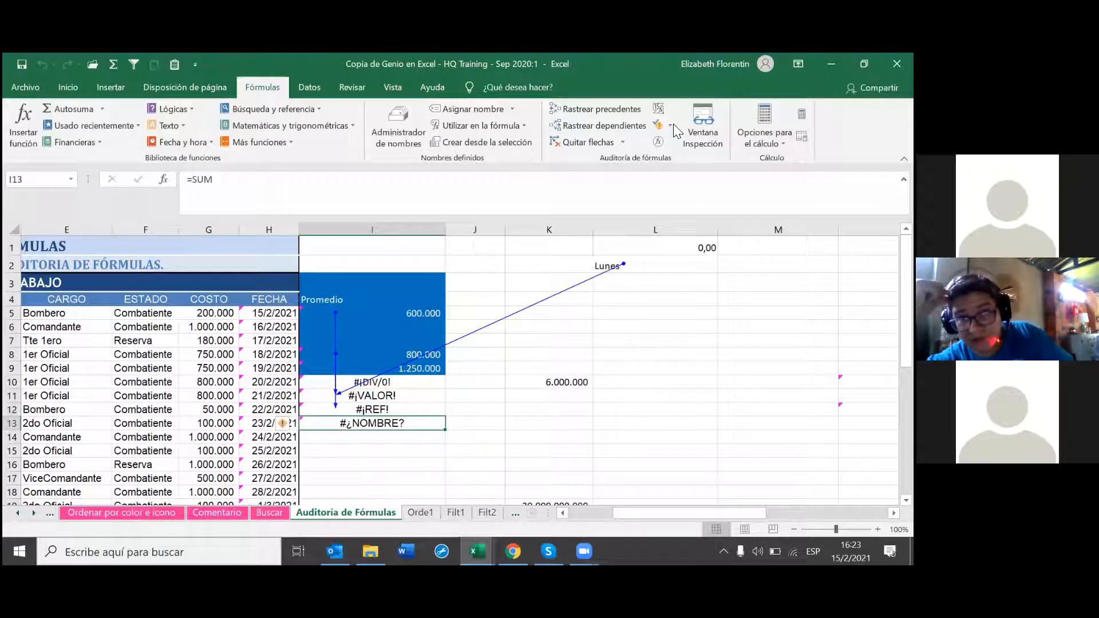
left_click(670, 125)
key("Escape")
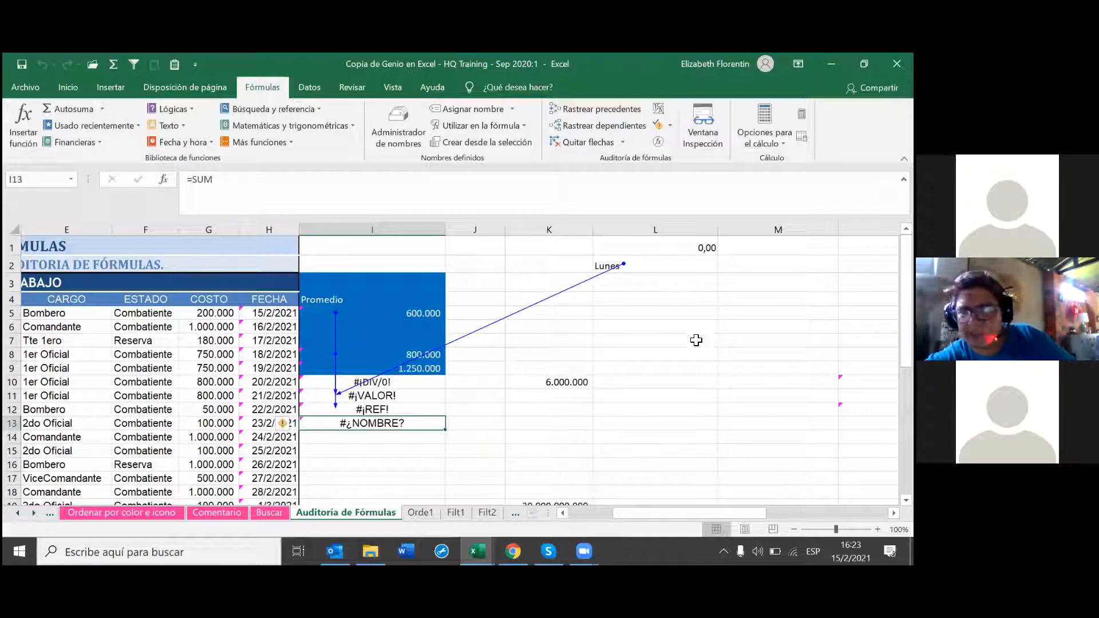
left_click(667, 126)
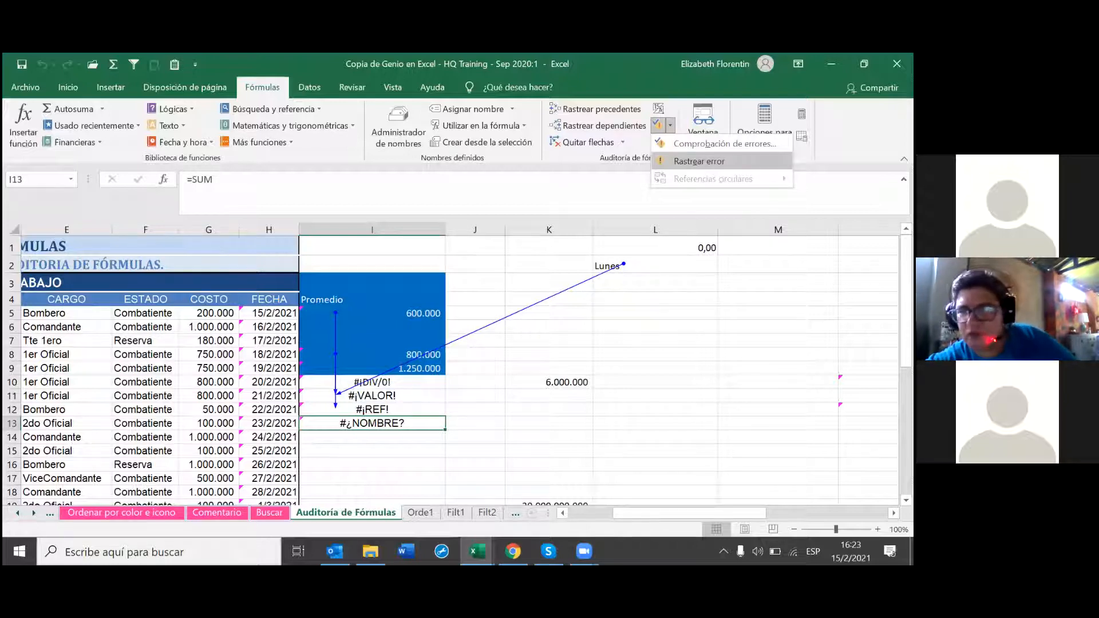
left_click(492, 353)
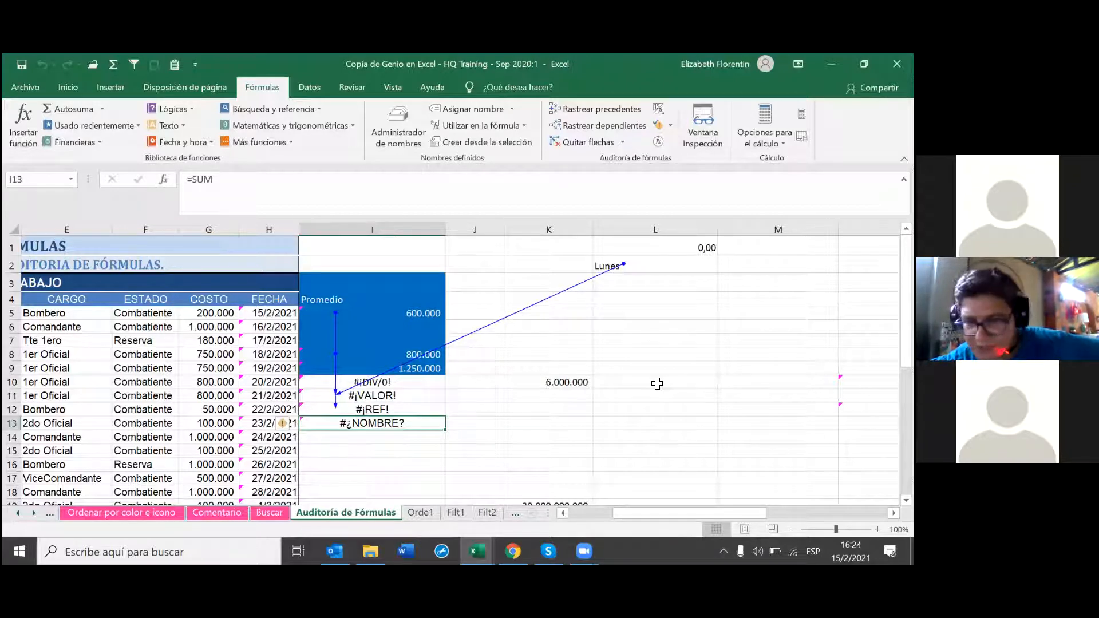
left_click(561, 421)
left_click(571, 410)
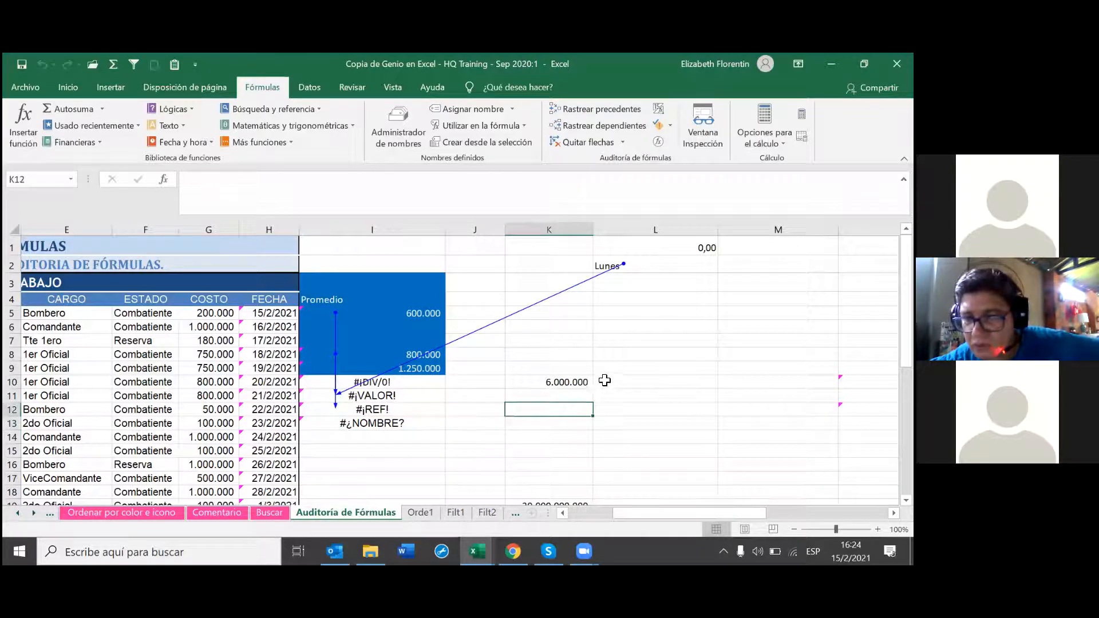
Step: Enter 7, 9 and 12 in K11:K13 below the 6.000.000 in K10
left_click(578, 396)
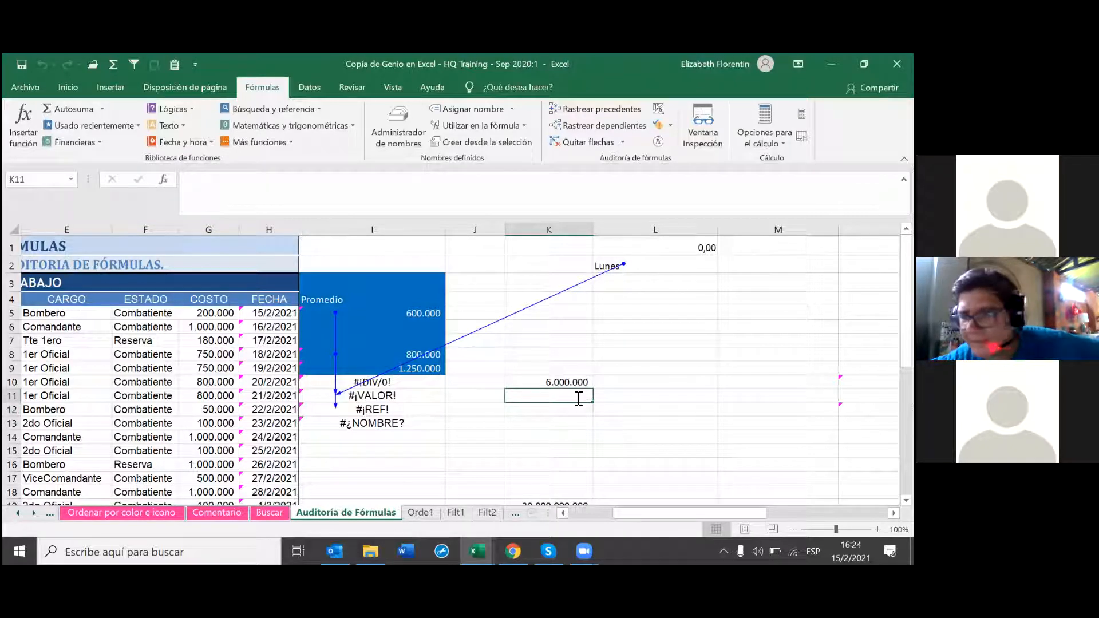
type("7")
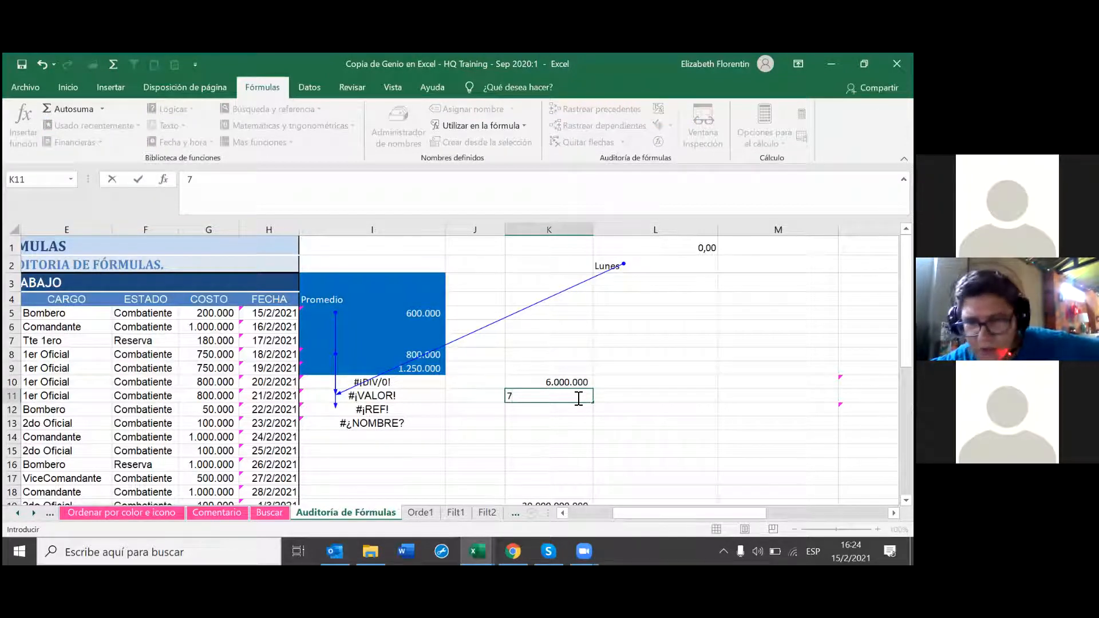
key("Return")
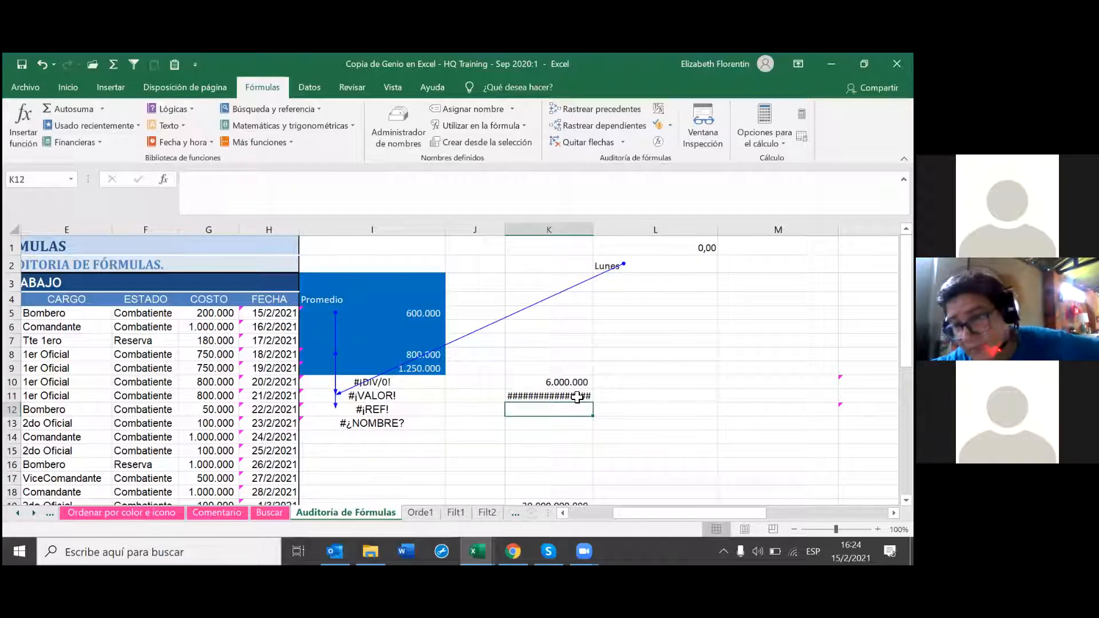
type("9")
key("Return")
type("11")
key("Return")
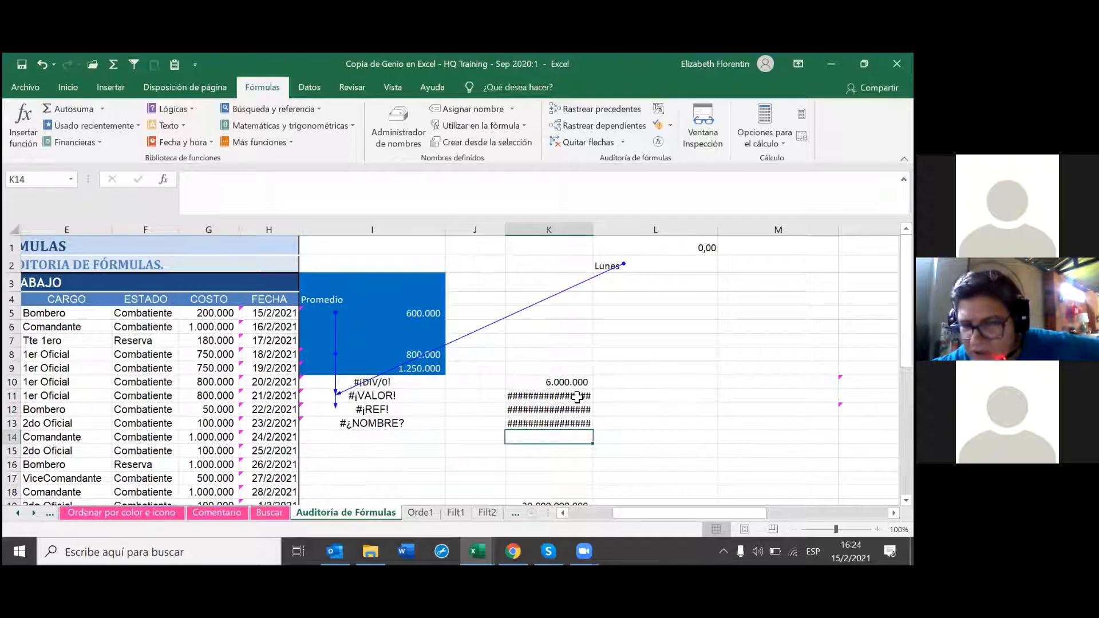
Step: Apply K10's number format to K11:K13 with Copiar formato
left_click(566, 382)
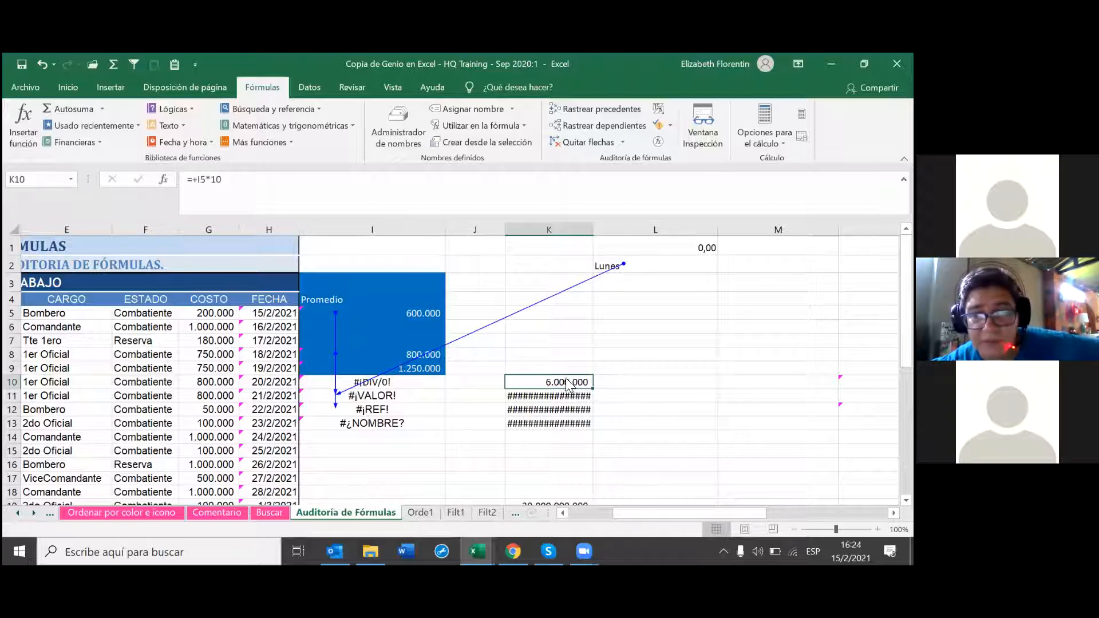
right_click(568, 384)
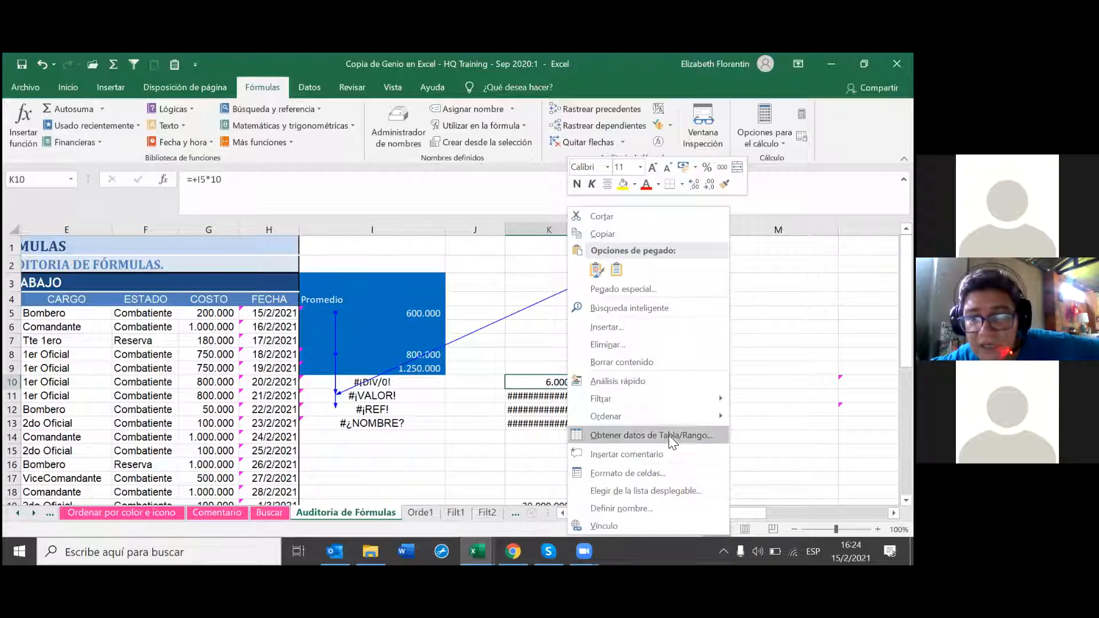
key("Escape")
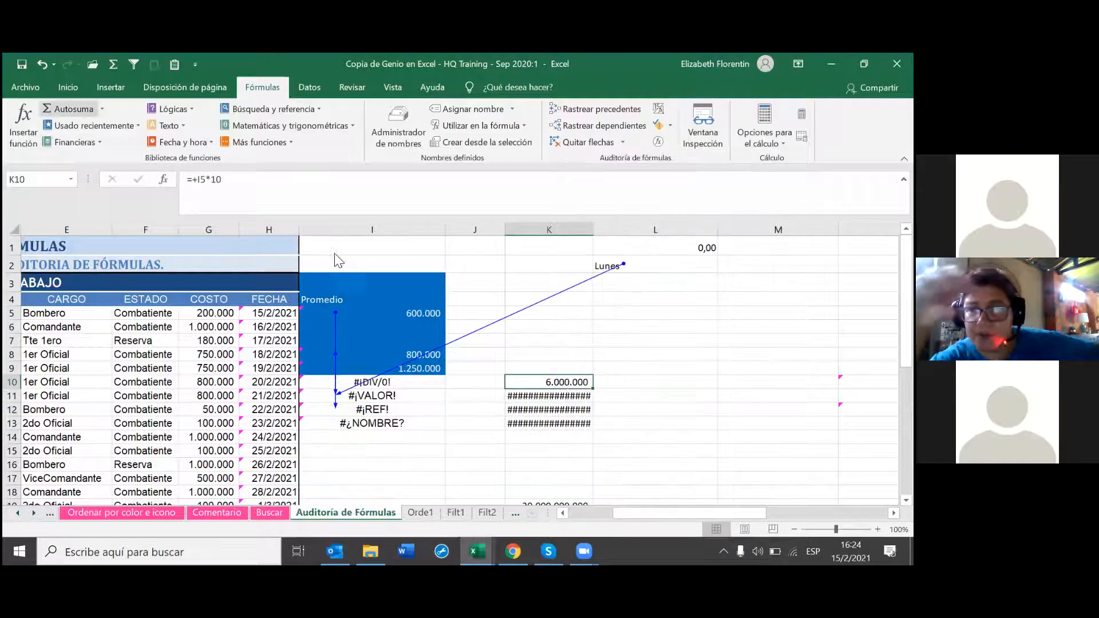
left_click(68, 87)
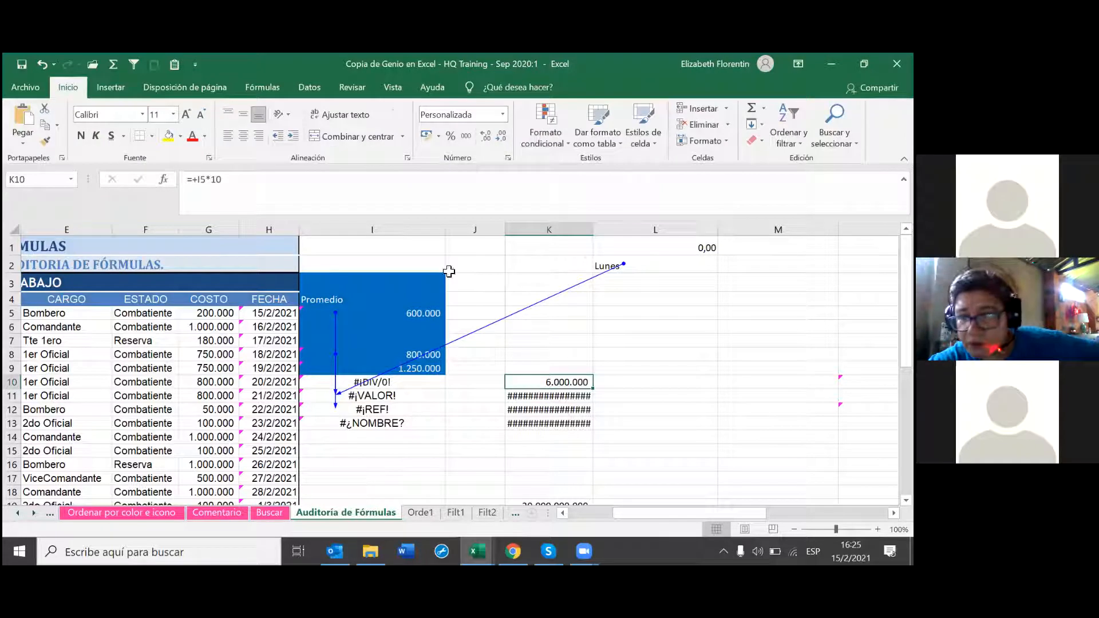
left_click(46, 140)
left_click(573, 396)
left_click_drag(572, 396, 572, 423)
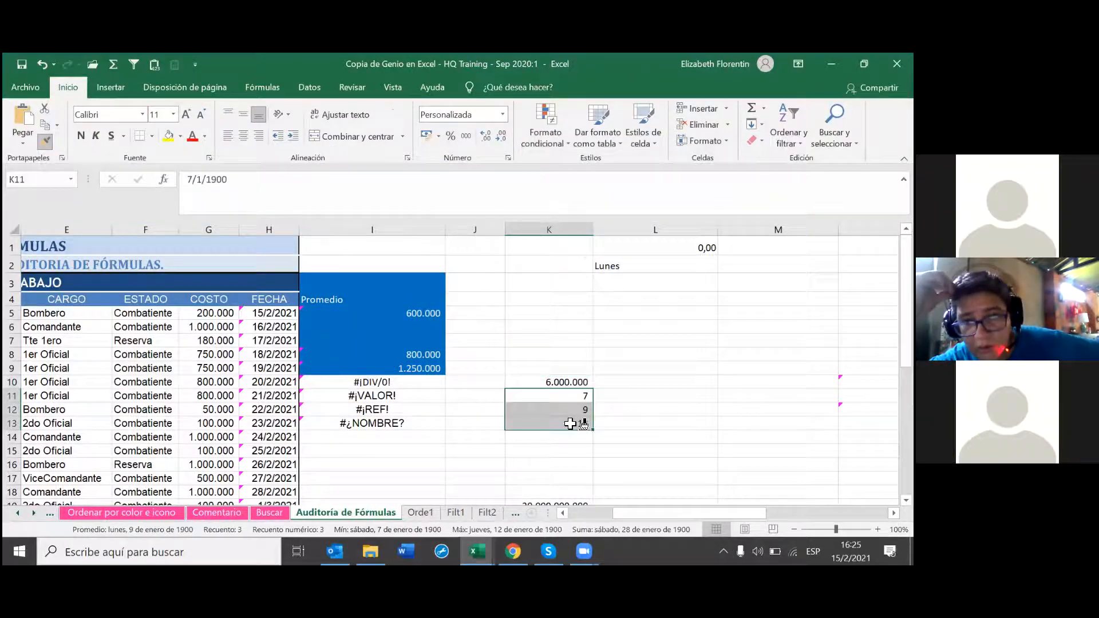
left_click(687, 416)
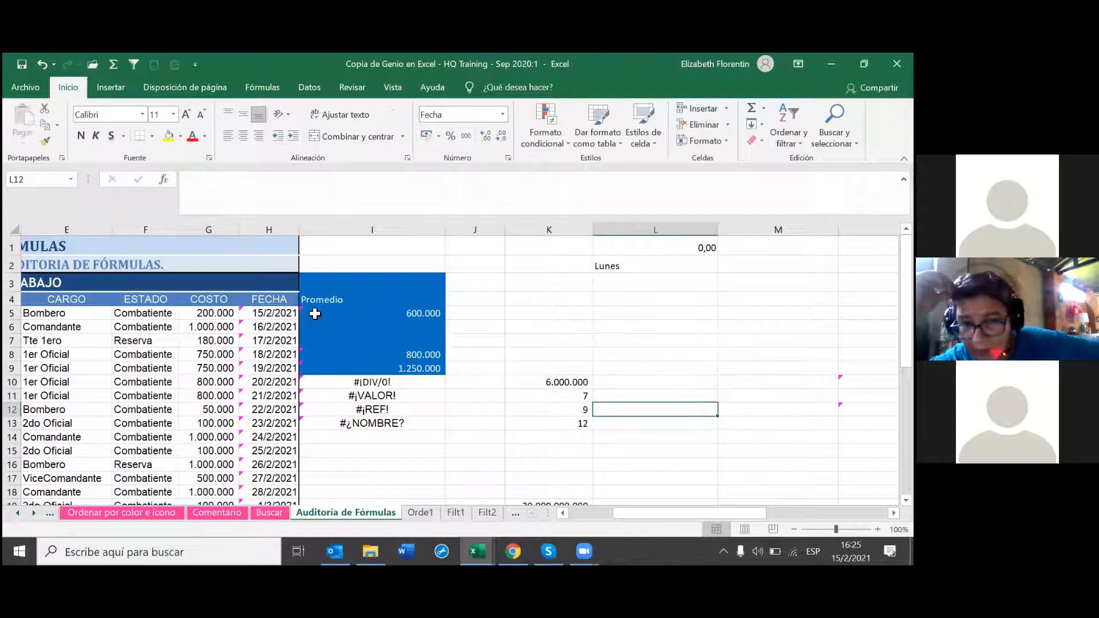
left_click(572, 437)
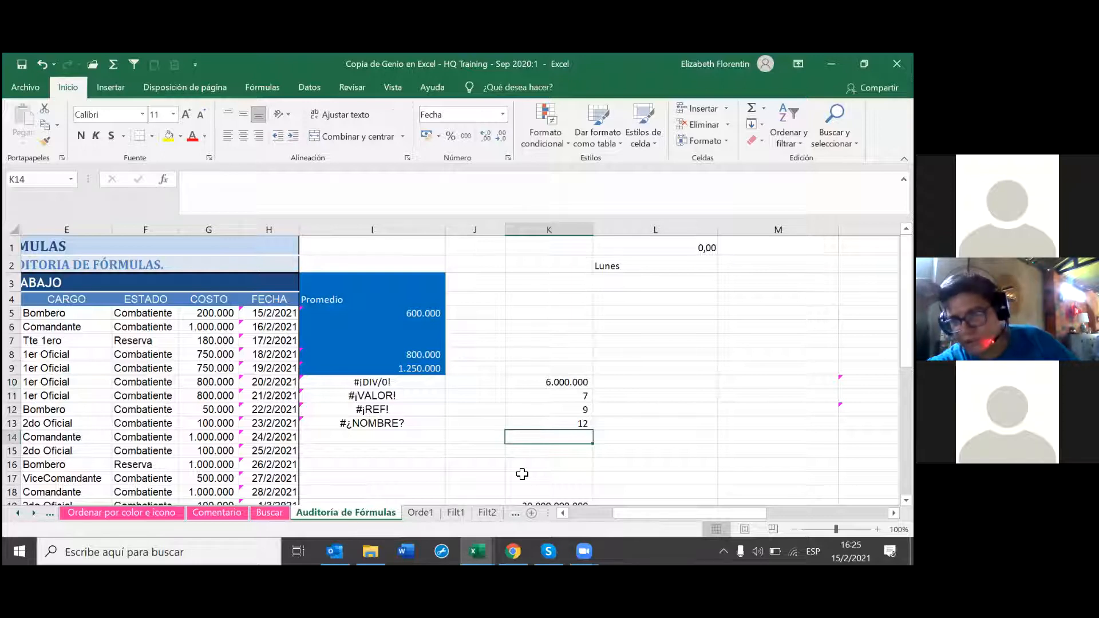
Step: Put an Autosuma of K10:K13 in K14 and give it K10's number format
left_click(111, 67)
key("Return")
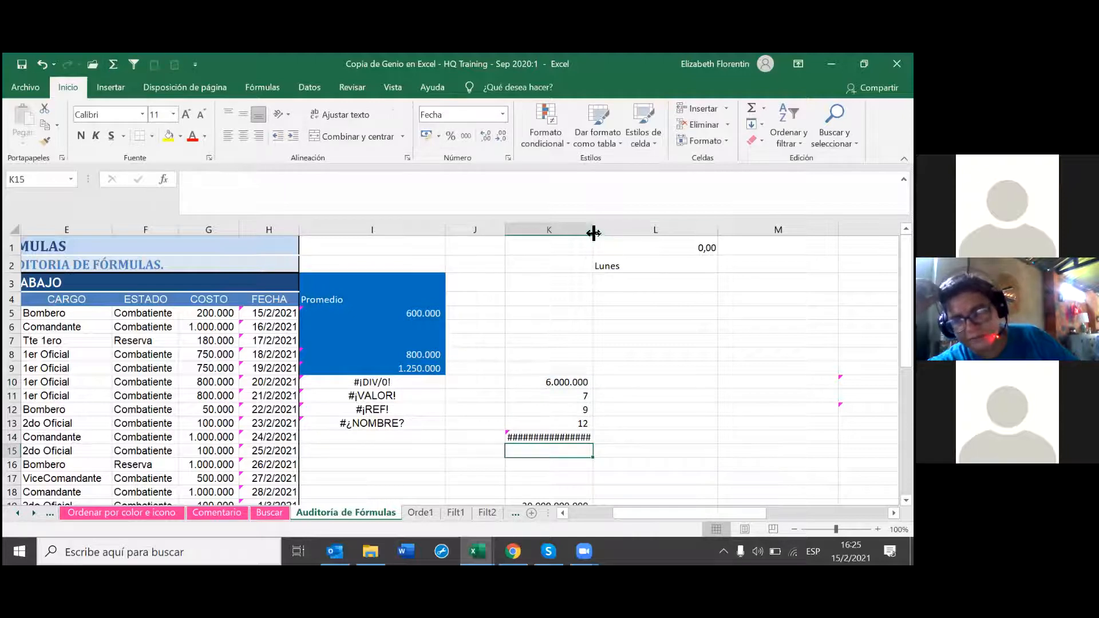
left_click(568, 382)
left_click(45, 143)
left_click(549, 437)
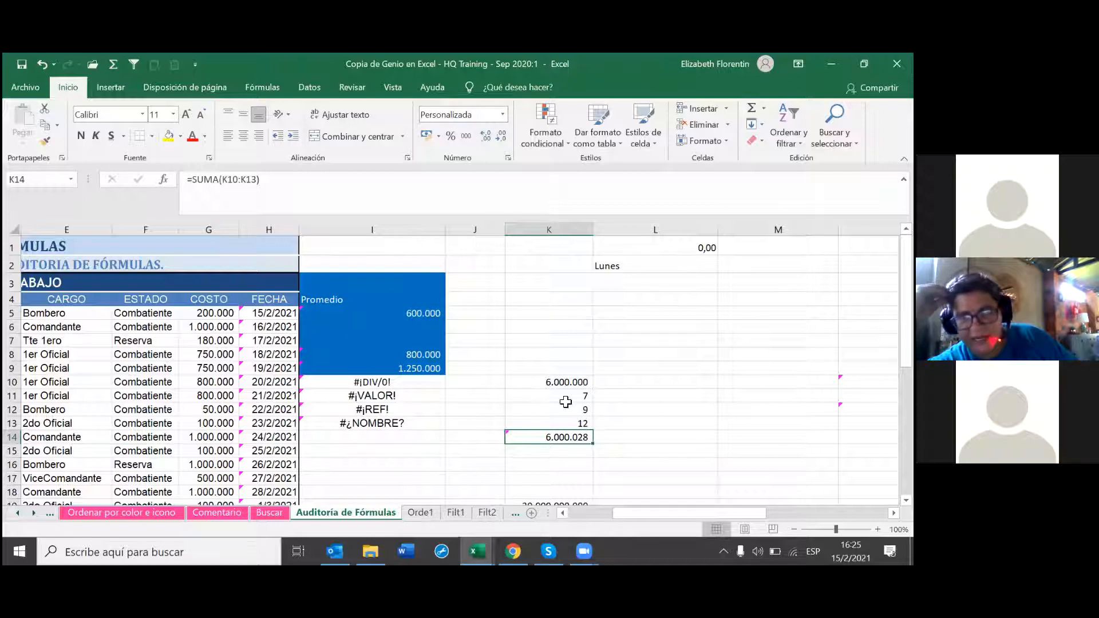
Step: Change K14 to =SUMA(K10:K15) and dismiss the circular-reference warning
left_click(260, 179)
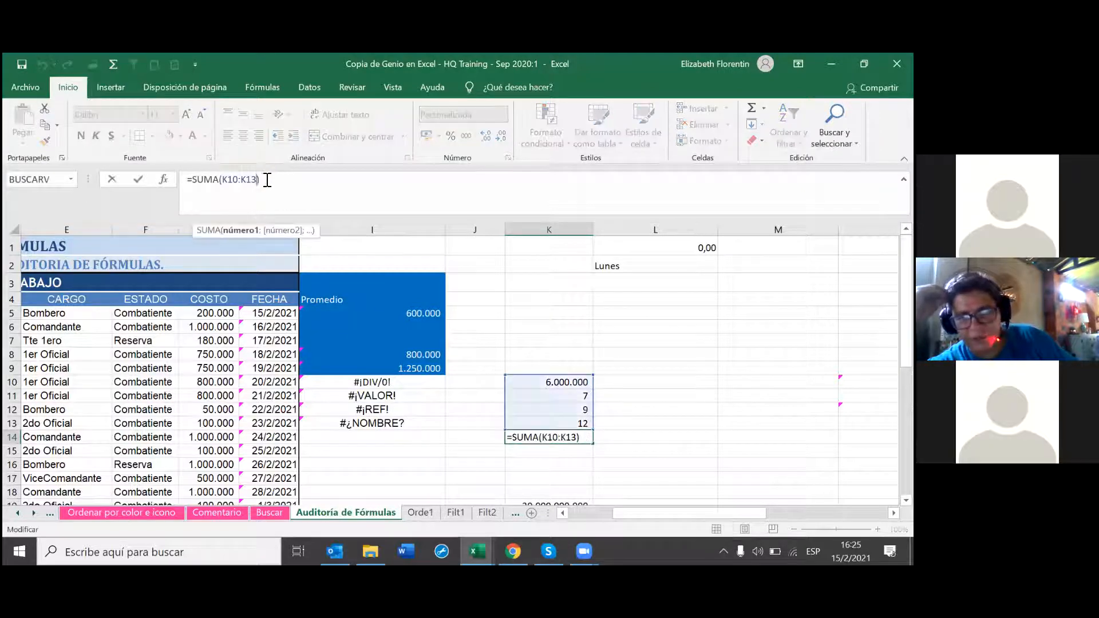
key("BackSpace")
key("BackSpace")
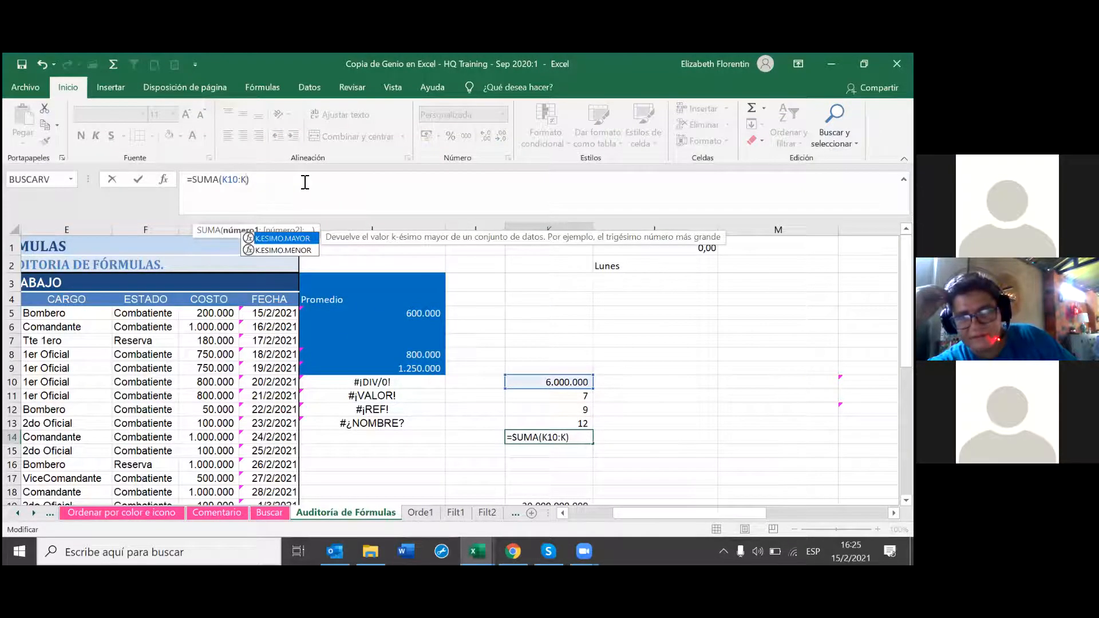
type("5)")
key("Return")
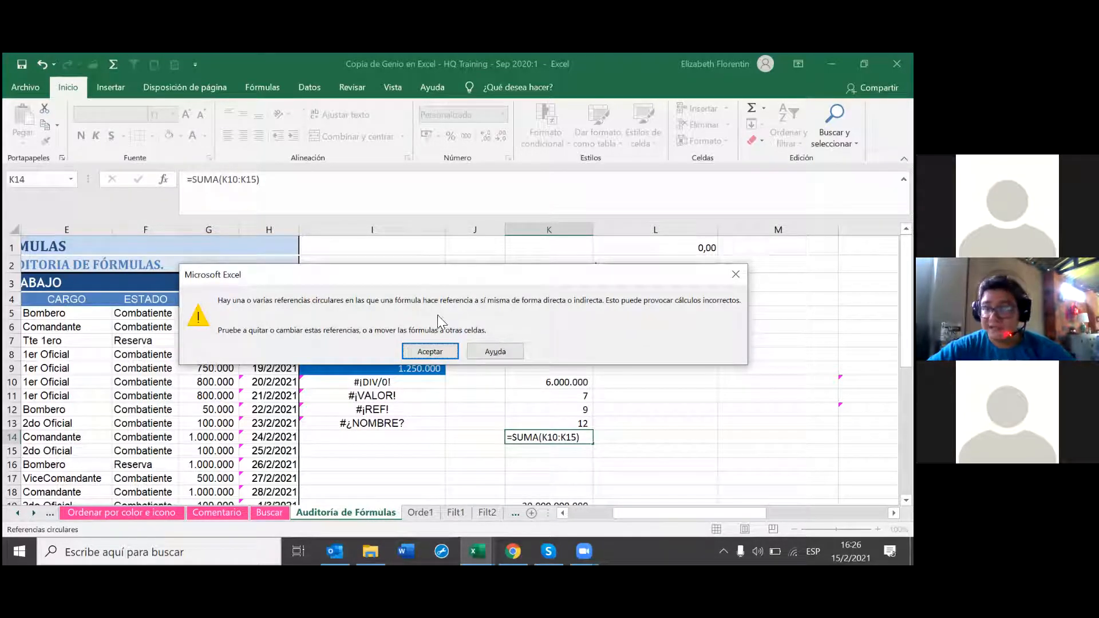
left_click(428, 352)
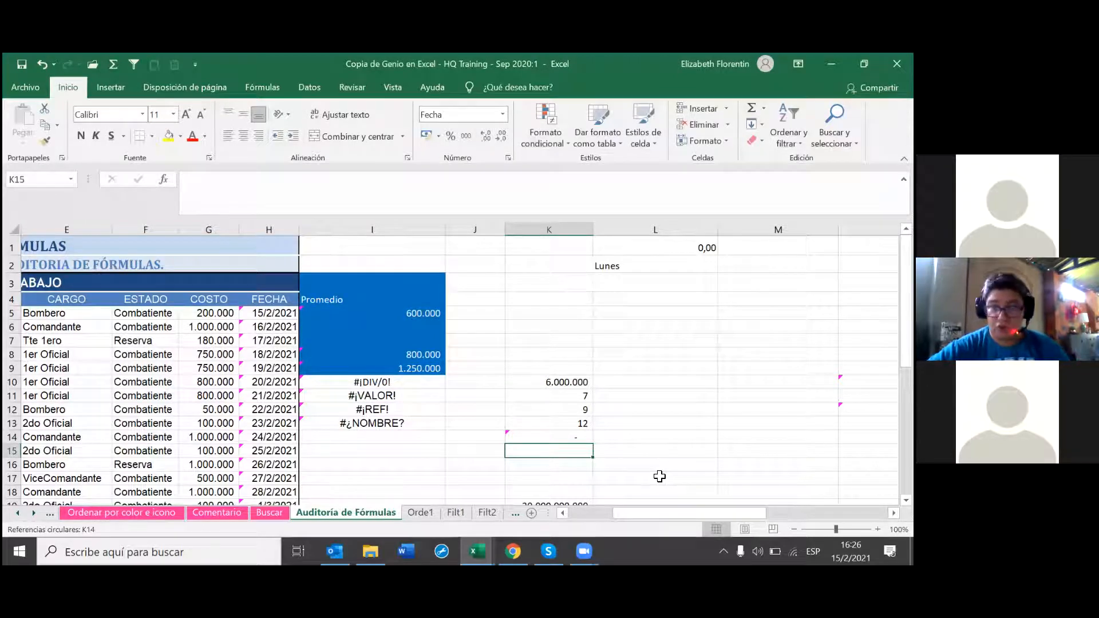
left_click(588, 436)
Step: Reselect K14 to show =SUMA(K10:K15) and bring up the Fórmulas ribbon
left_click(733, 454)
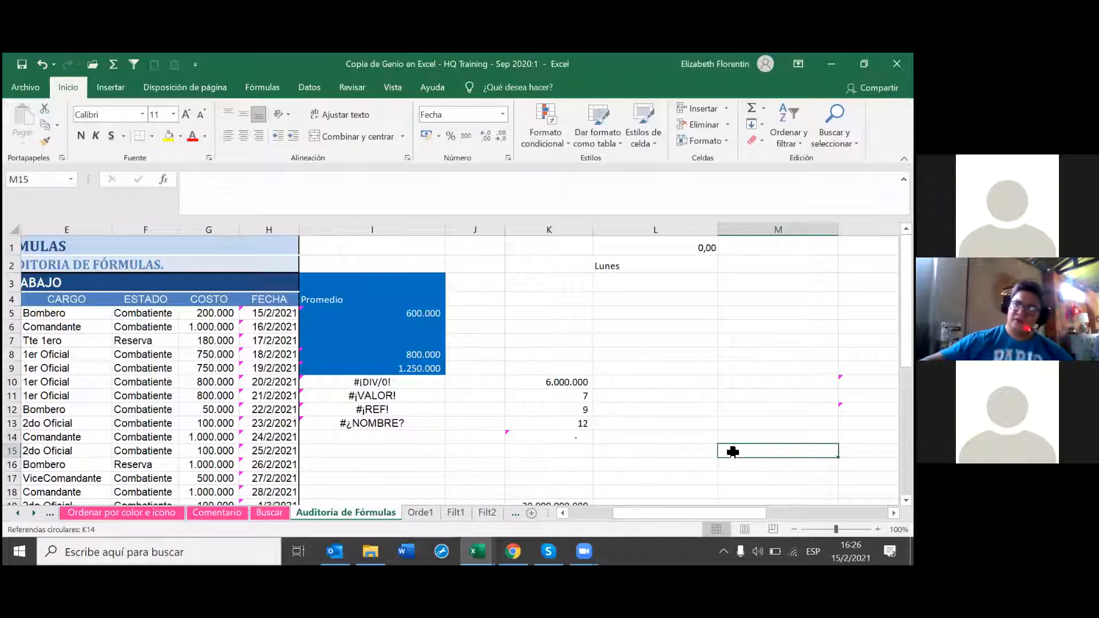
left_click(572, 436)
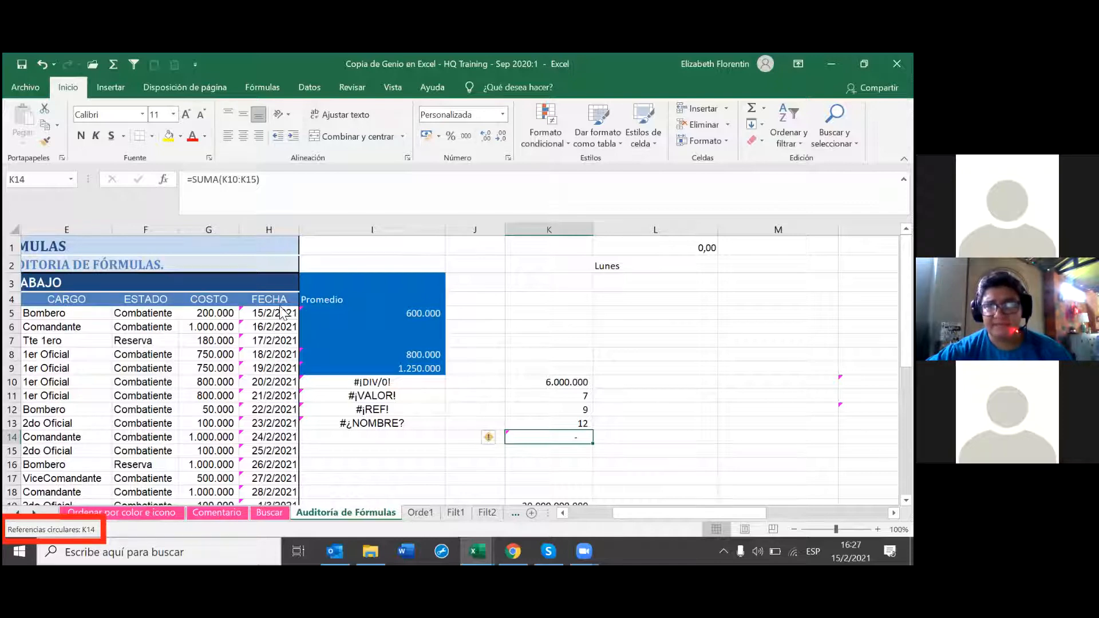
left_click(323, 309)
left_click(261, 88)
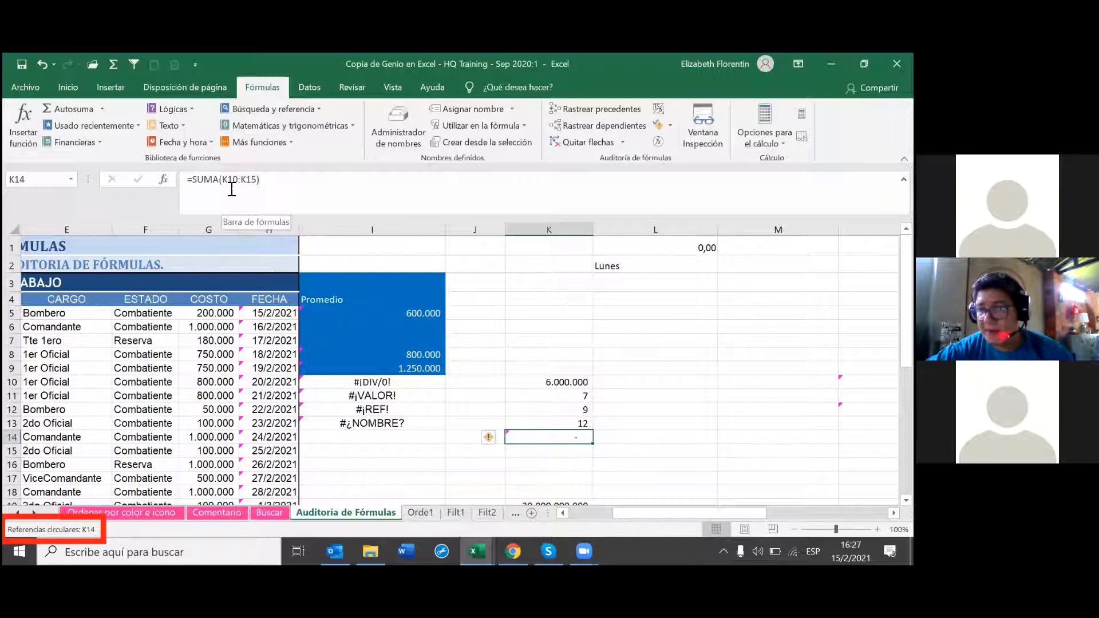
left_click(670, 126)
mouse_move(681, 178)
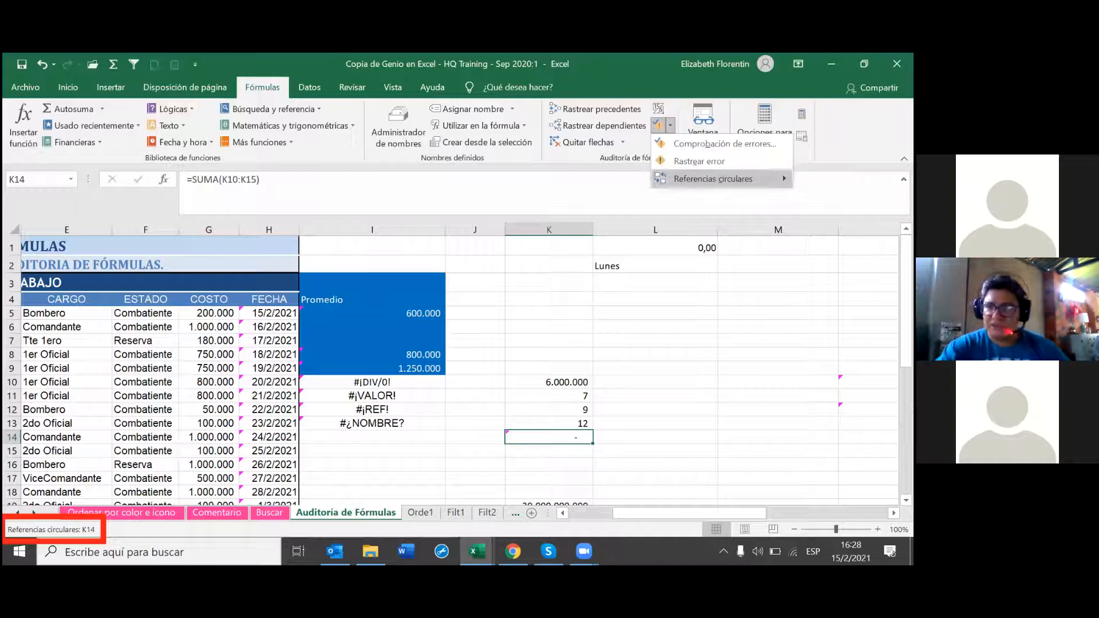
left_click(824, 178)
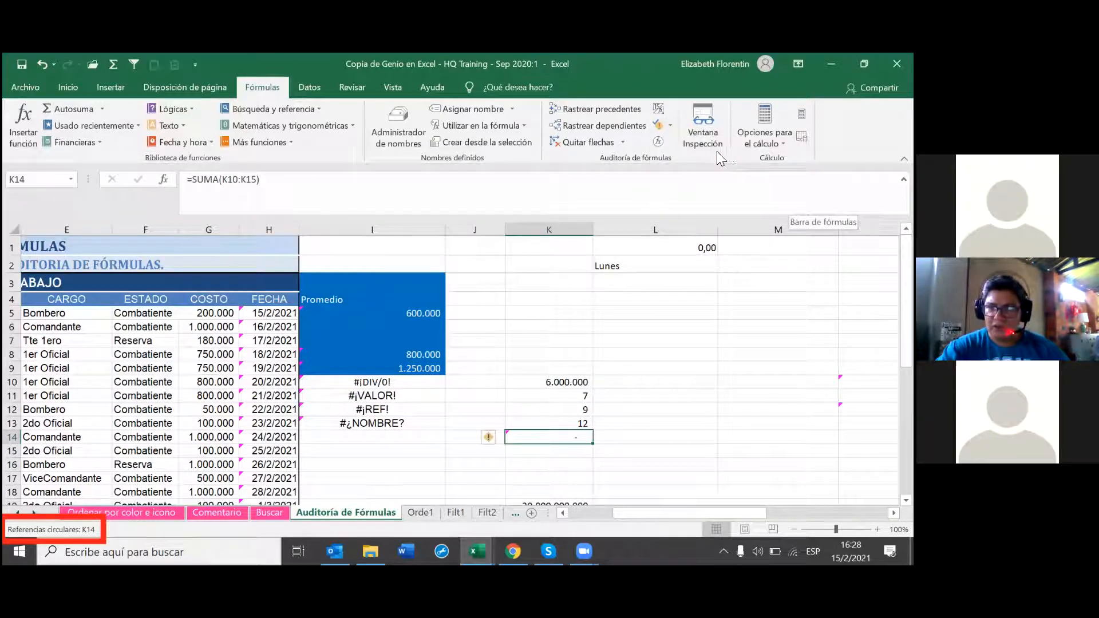
left_click(670, 126)
mouse_move(700, 180)
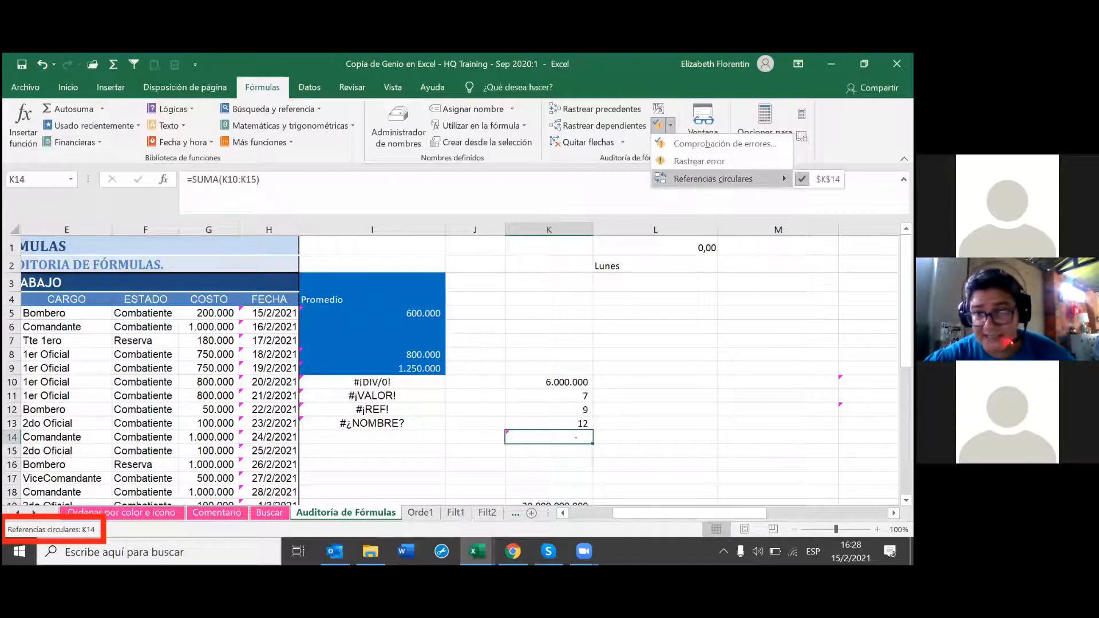
left_click(827, 178)
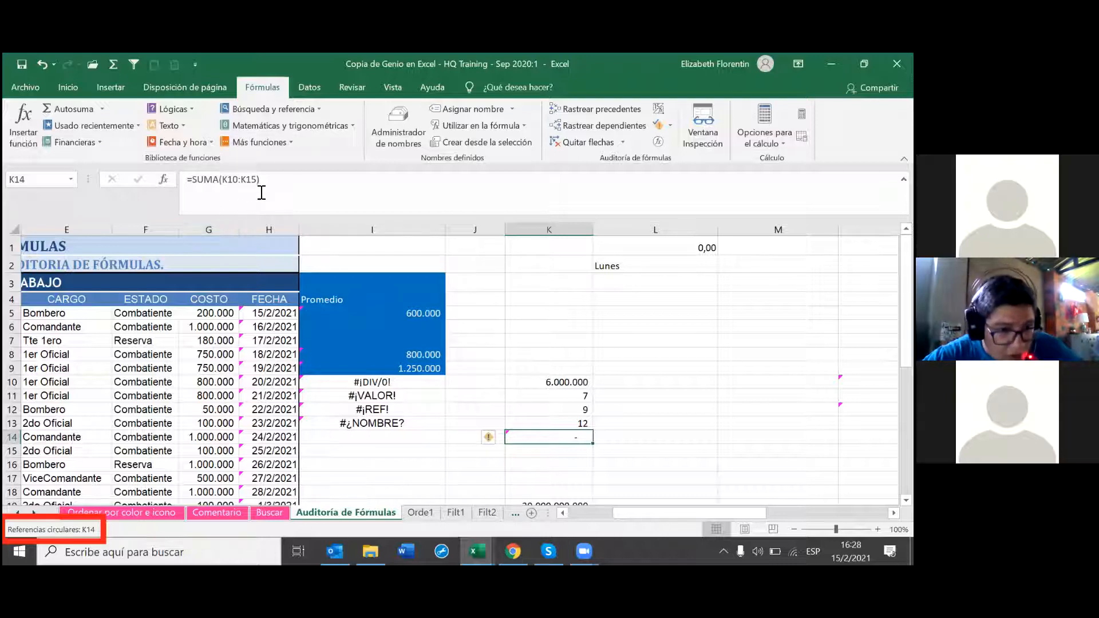
Step: Correct K14 to =SUMA(K10:K13), then open and close the error-checking dropdown
left_click(279, 183)
key("BackSpace")
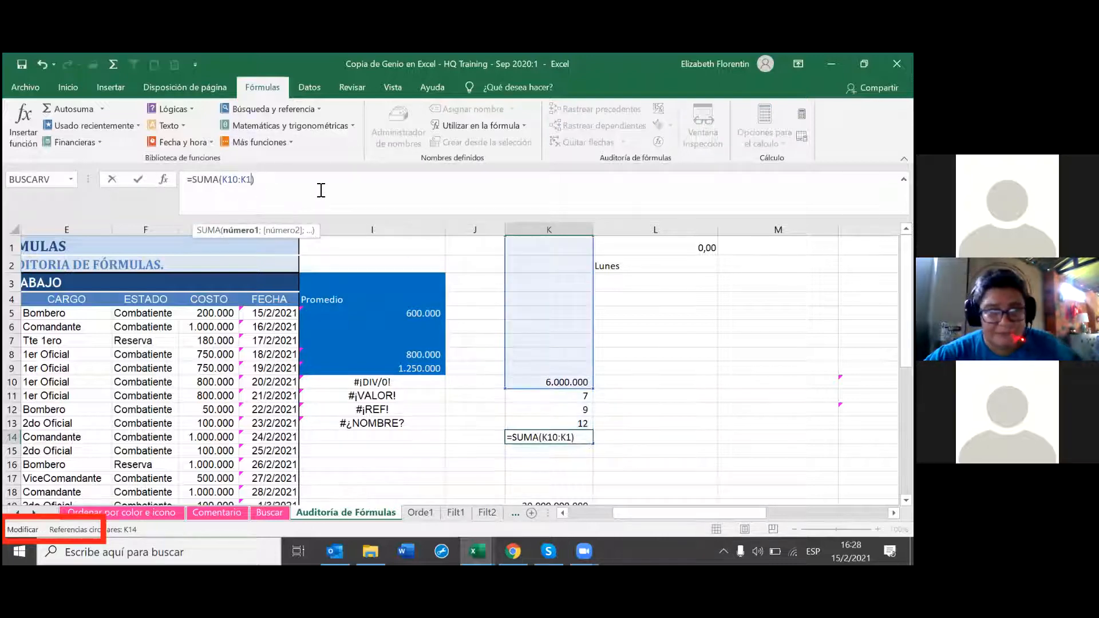
type("3")
key("Return")
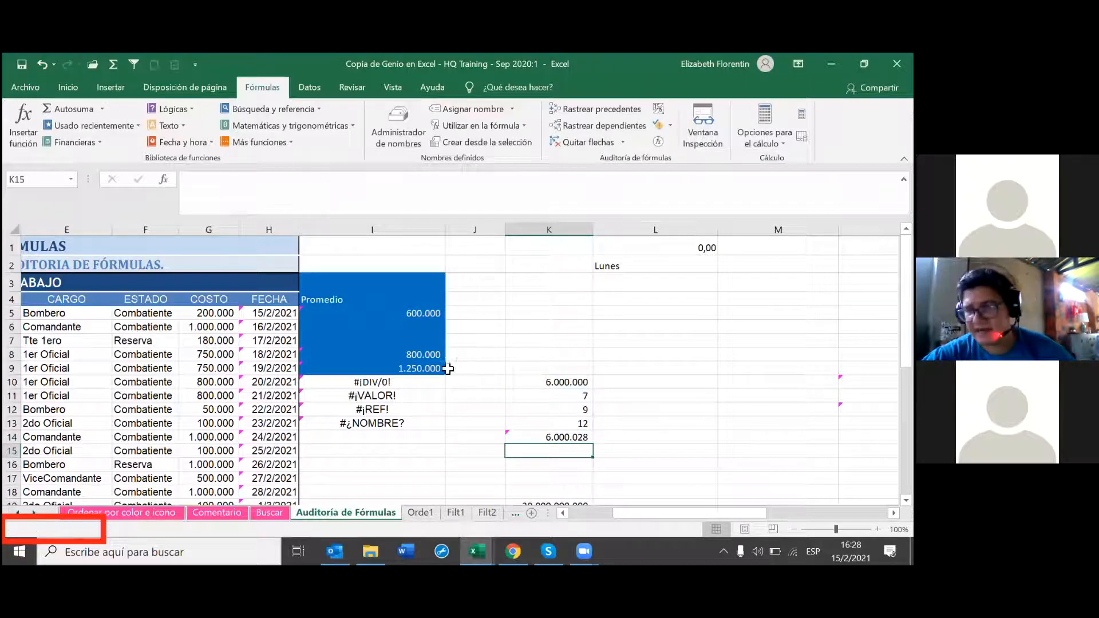
left_click(576, 438)
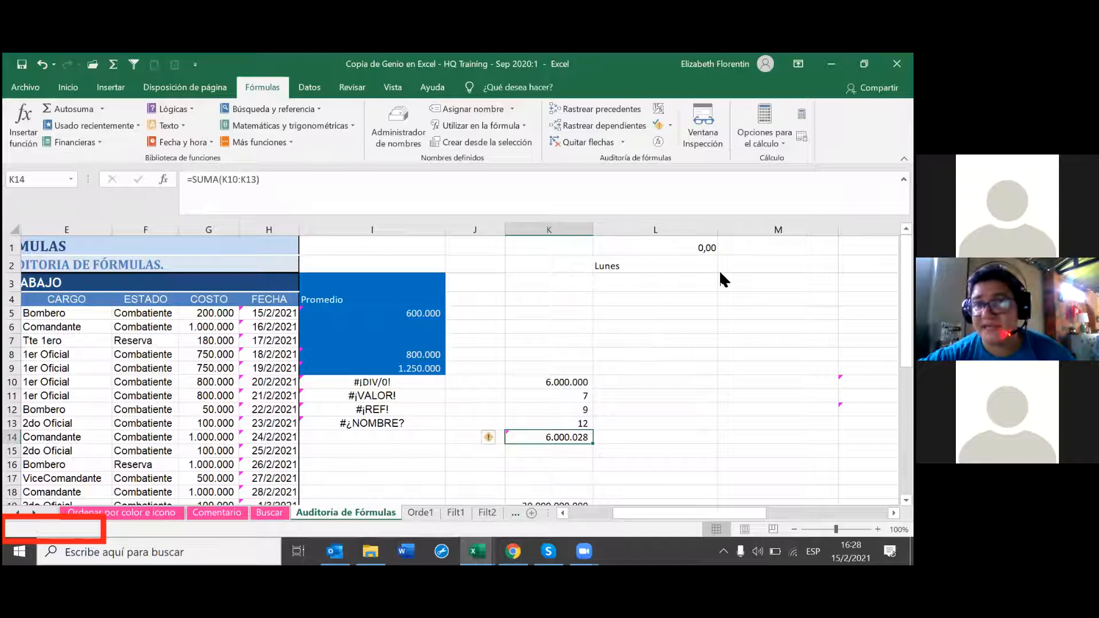
left_click(670, 125)
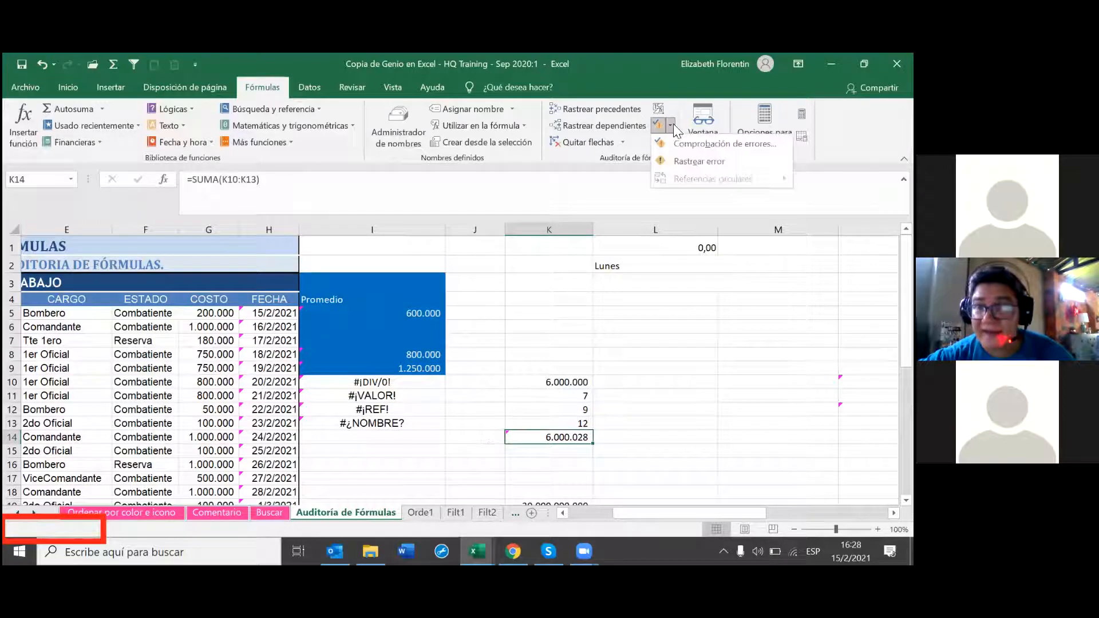
left_click(682, 364)
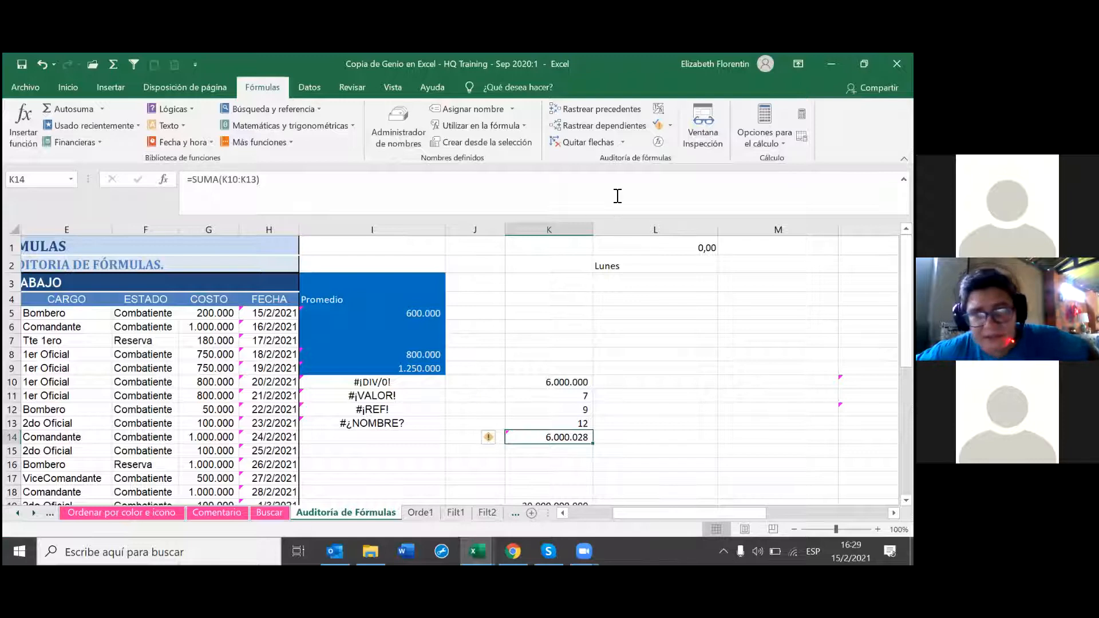
left_click(660, 143)
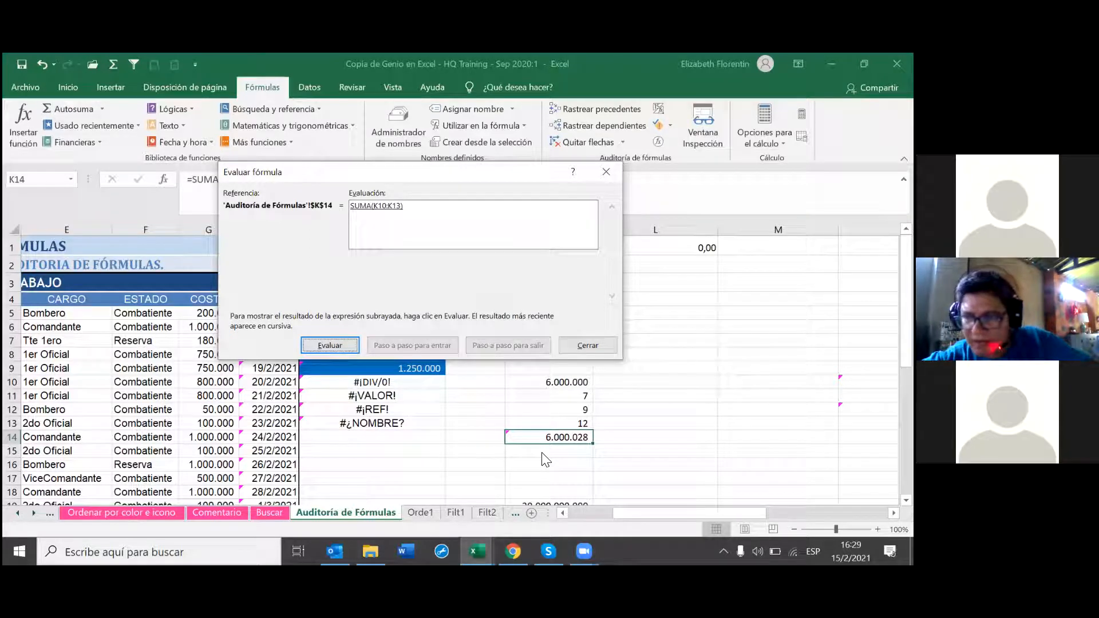
left_click(337, 343)
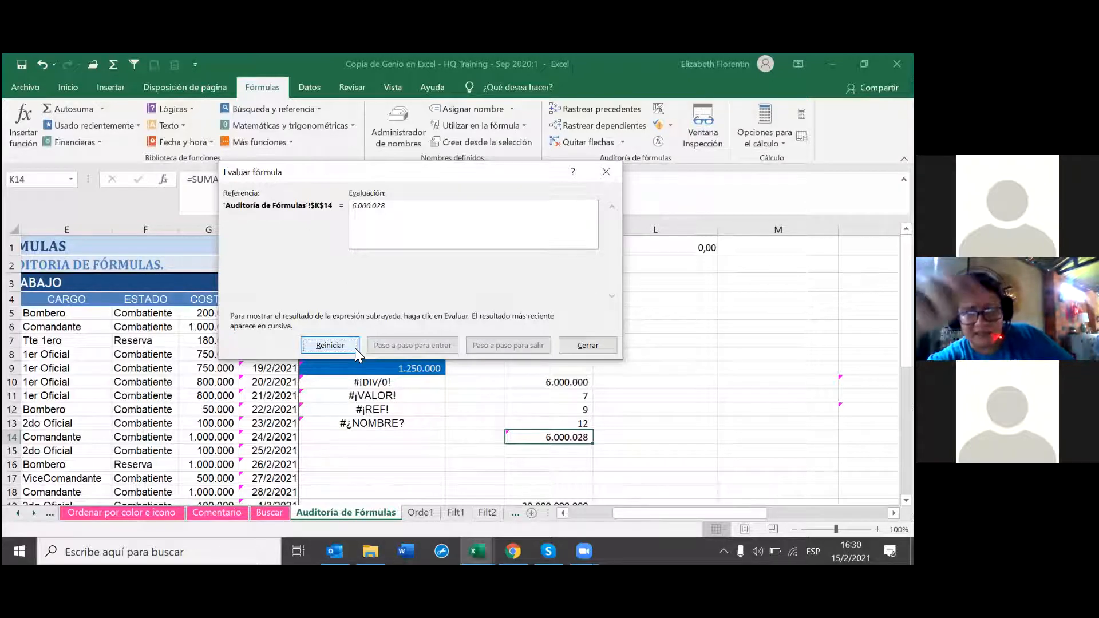
left_click(355, 345)
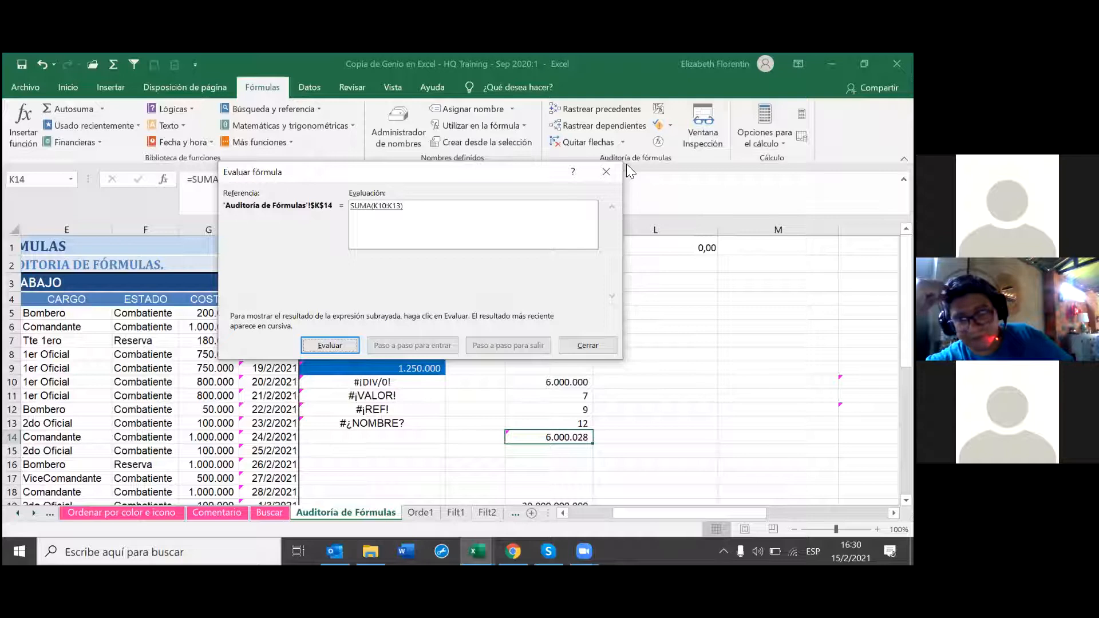
left_click(605, 171)
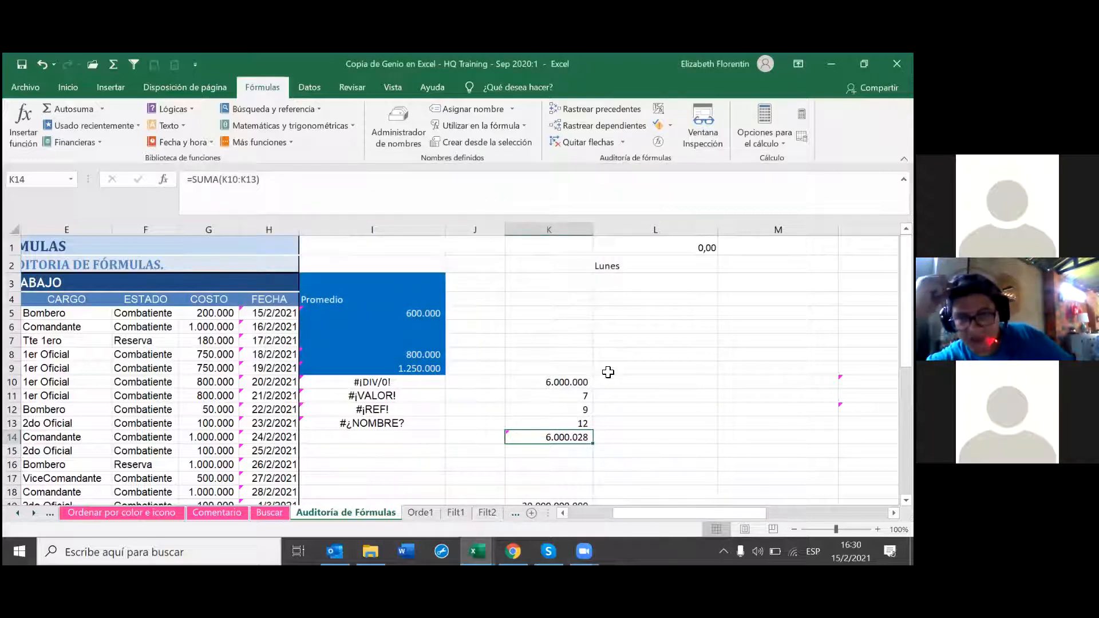
Step: Evaluate K10's =+I5*10 step by step to 6.000.000, then restart the evaluation
left_click(581, 381)
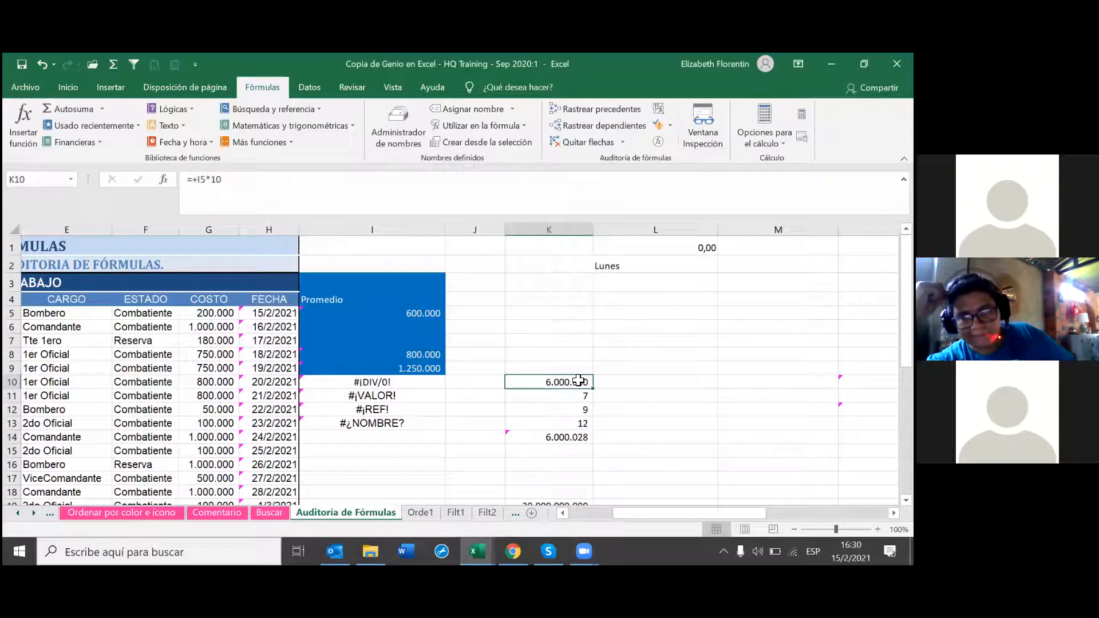
left_click(658, 142)
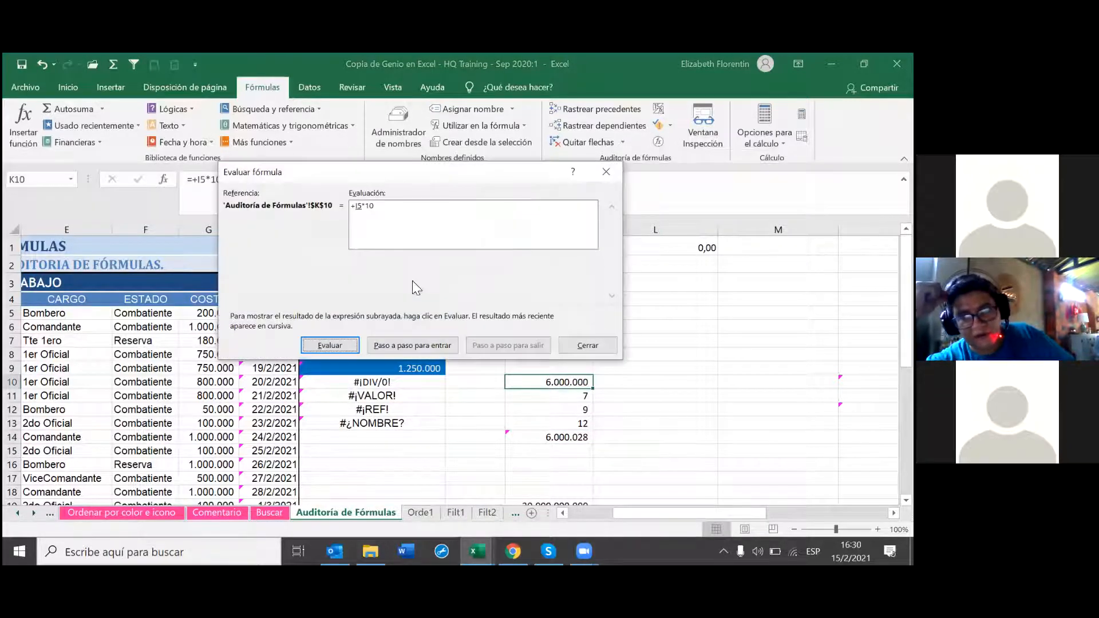
left_click(331, 339)
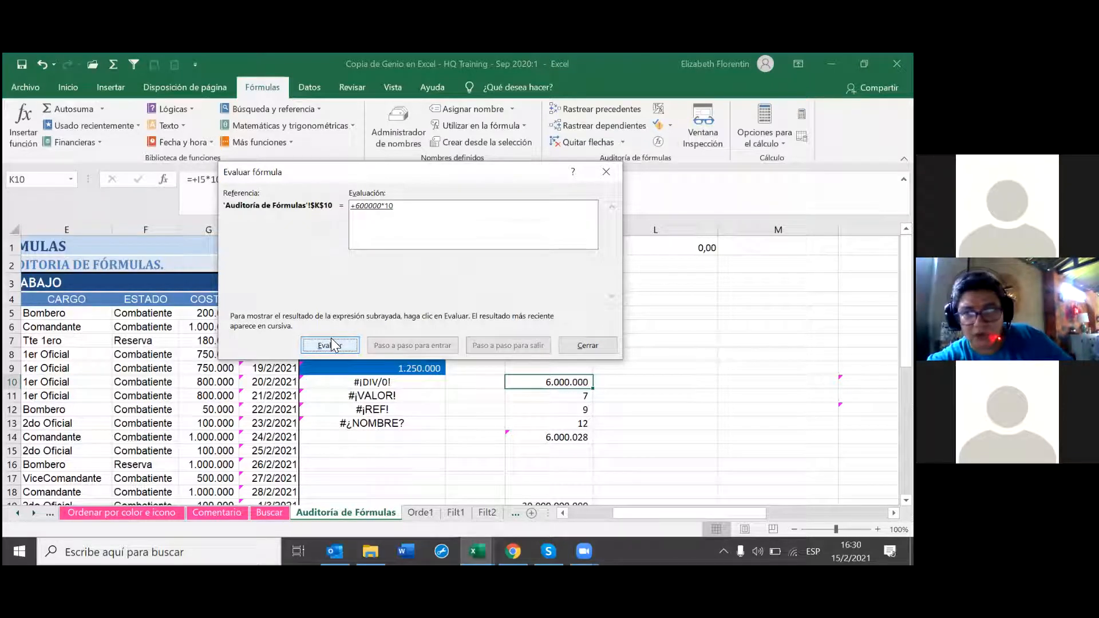
left_click(340, 342)
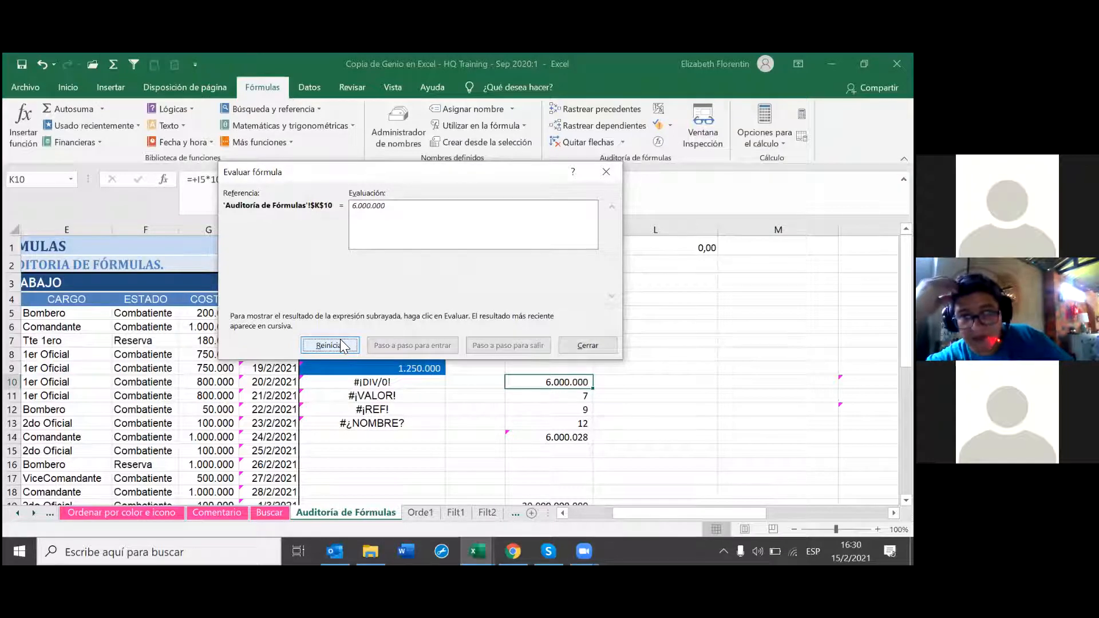
left_click(341, 345)
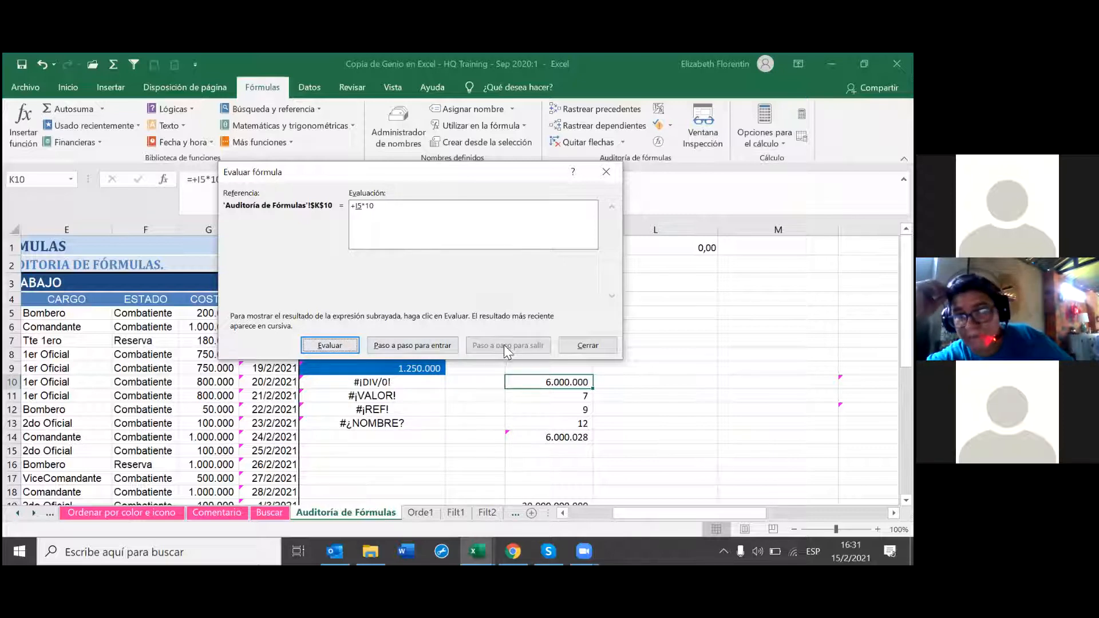
Step: Step into I5 and evaluate =+(G5+G6)/2 down to 600.000
left_click(424, 340)
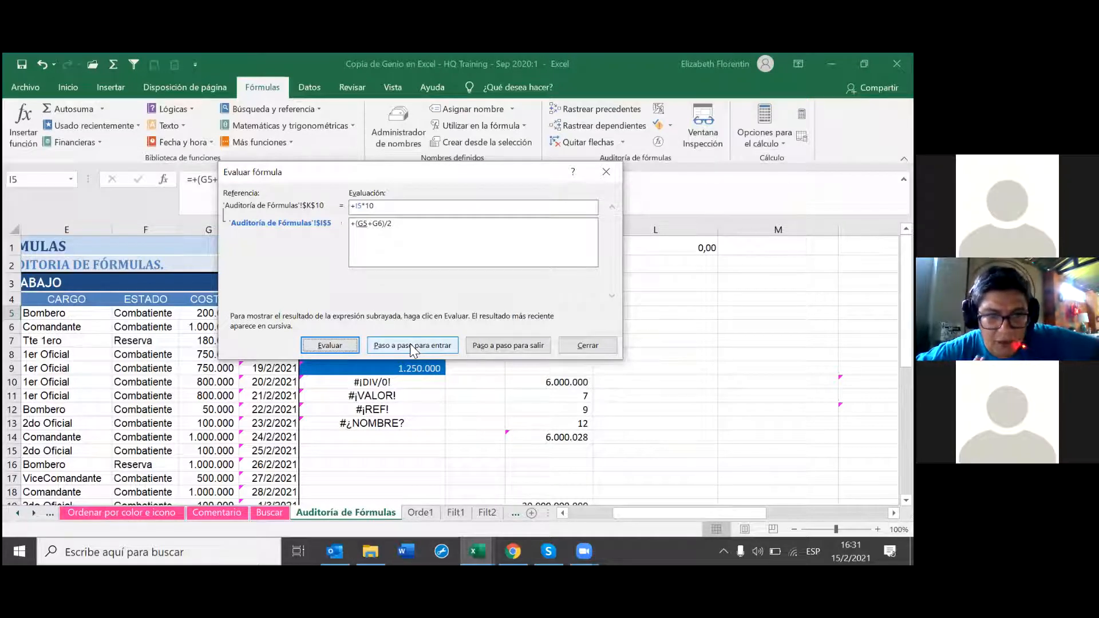
left_click(342, 345)
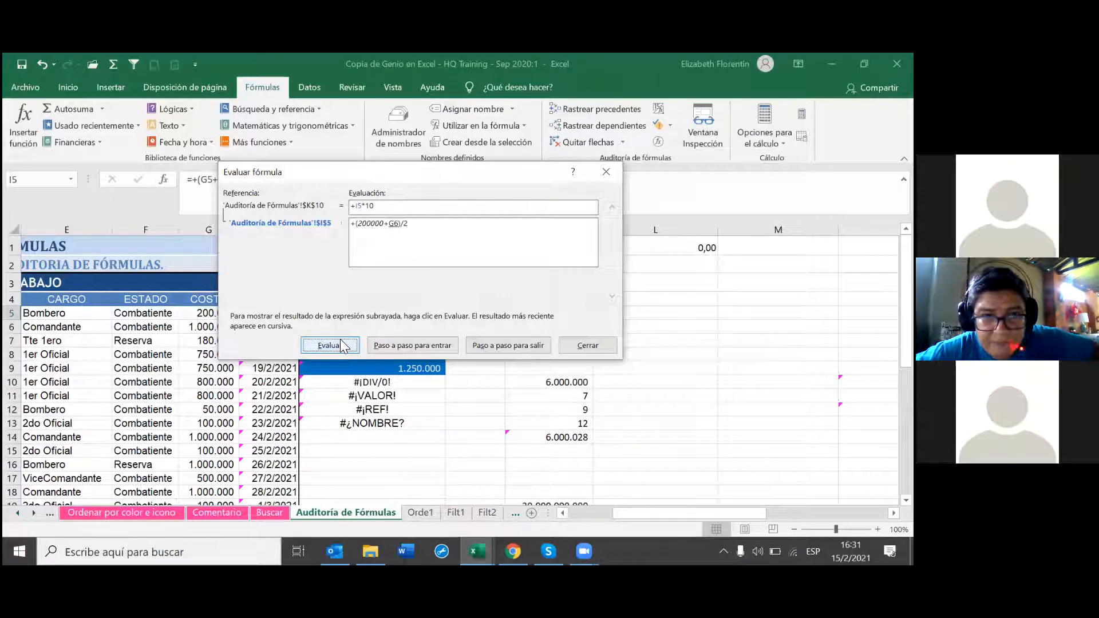
left_click(340, 345)
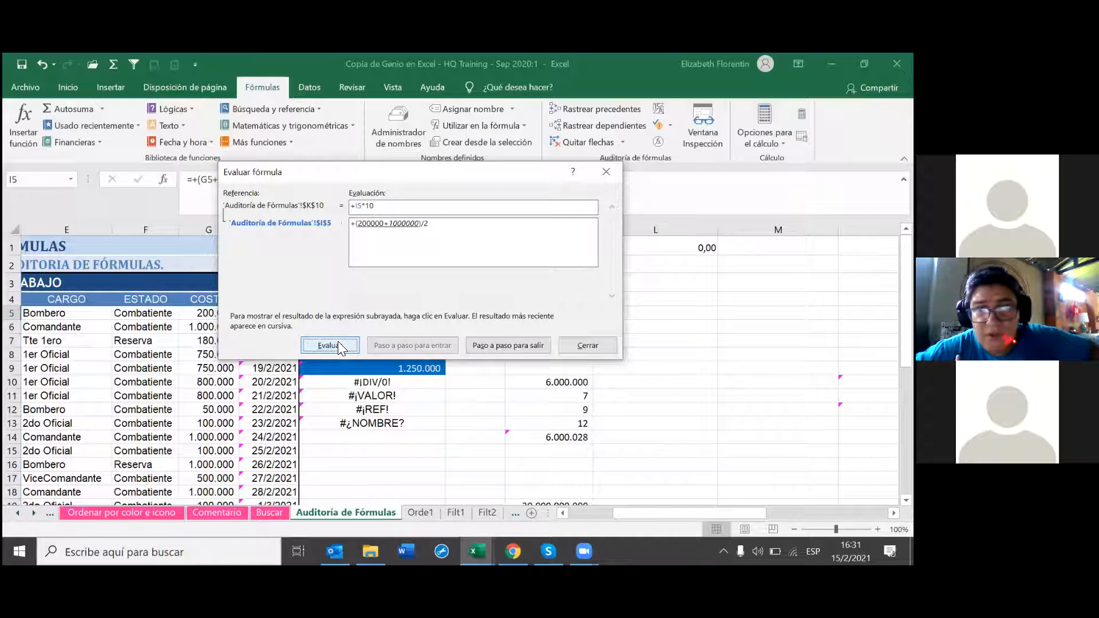
left_click(338, 342)
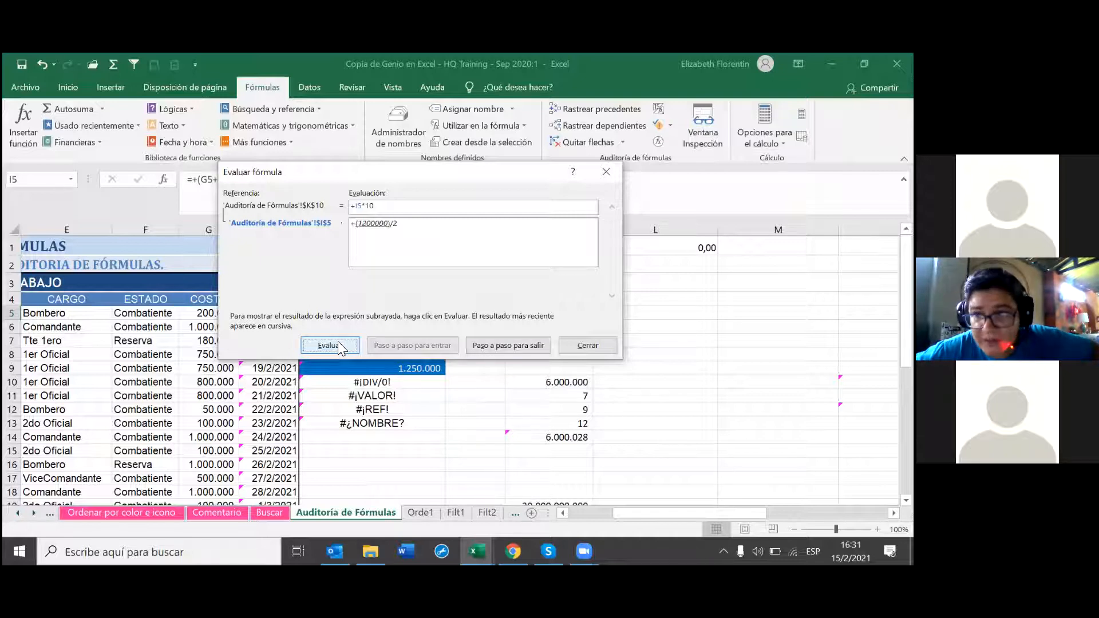
left_click(338, 344)
left_click(338, 344)
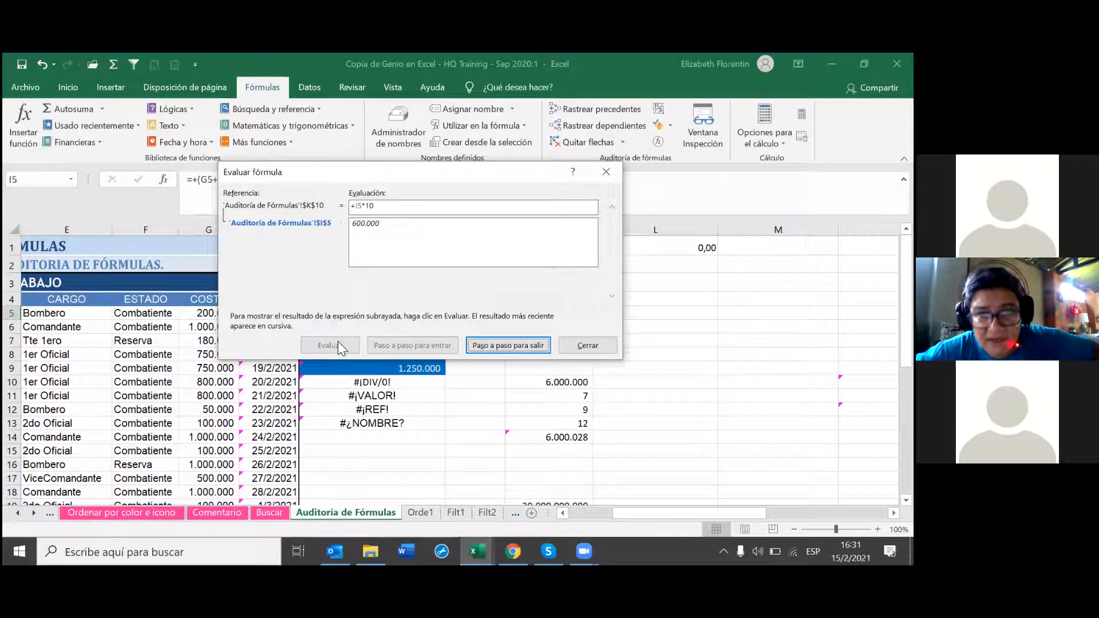
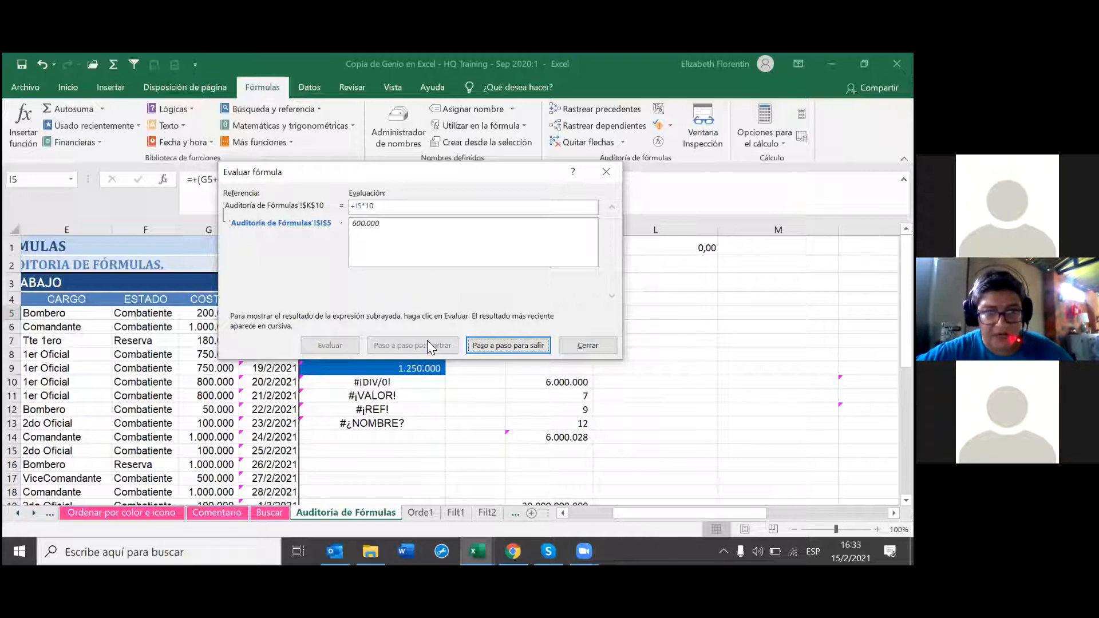
Step: Step out of the I5 evaluation back to K10 and close the Evaluar fórmula dialog
left_click(497, 345)
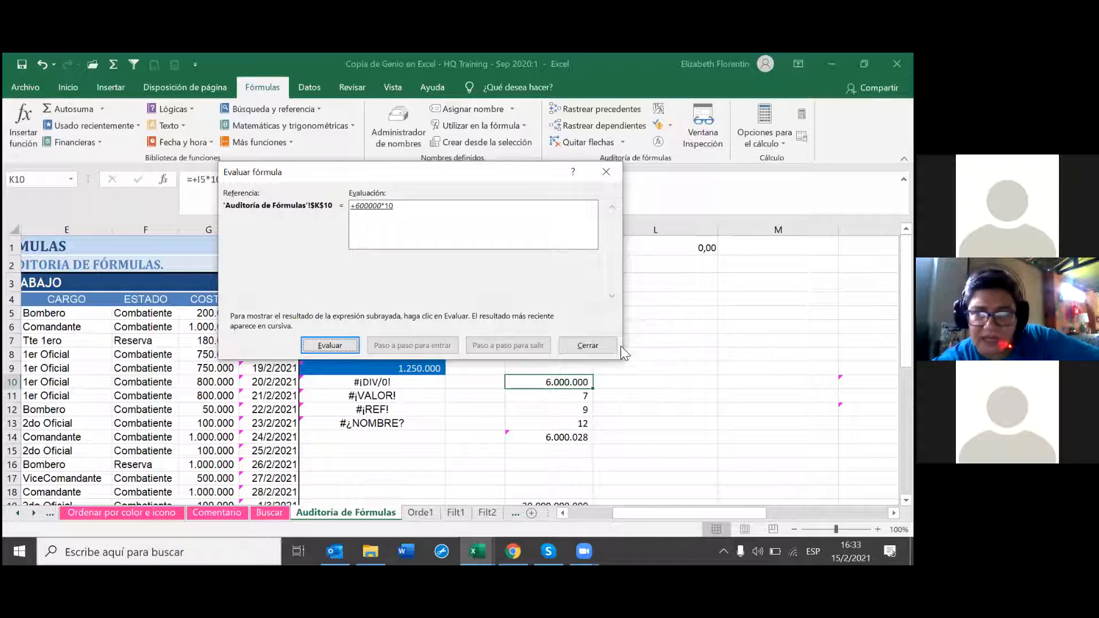
left_click(568, 345)
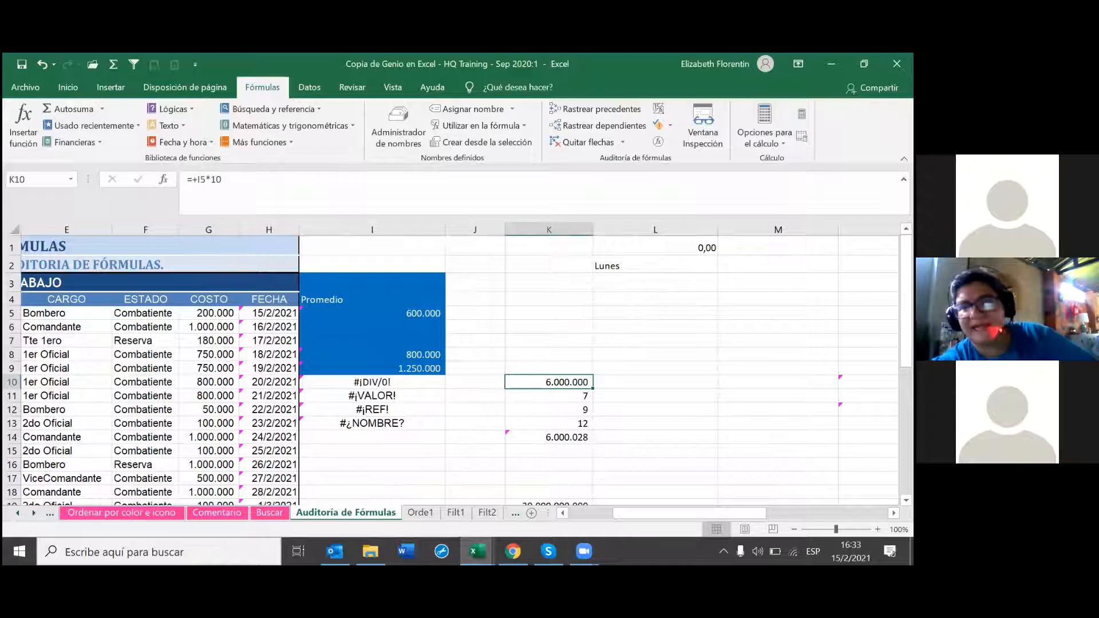
Step: Open Ventana Inspección from Fórmulas, move it up, and select K14 (=SUMA(K10:K13))
scroll(715, 130, "up", 1)
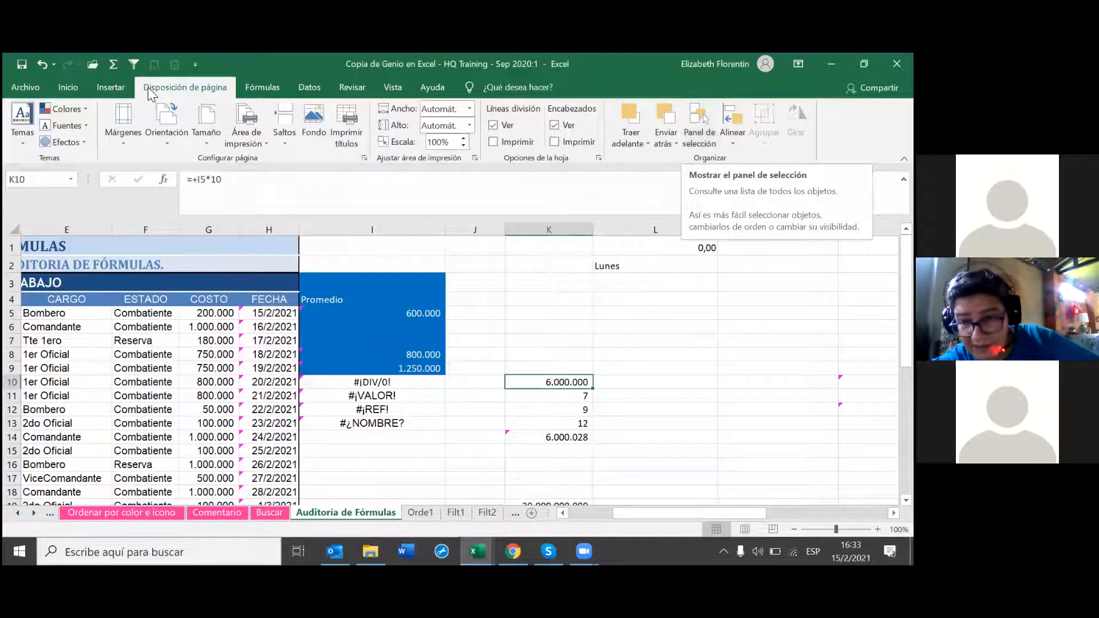
left_click(252, 87)
left_click(705, 124)
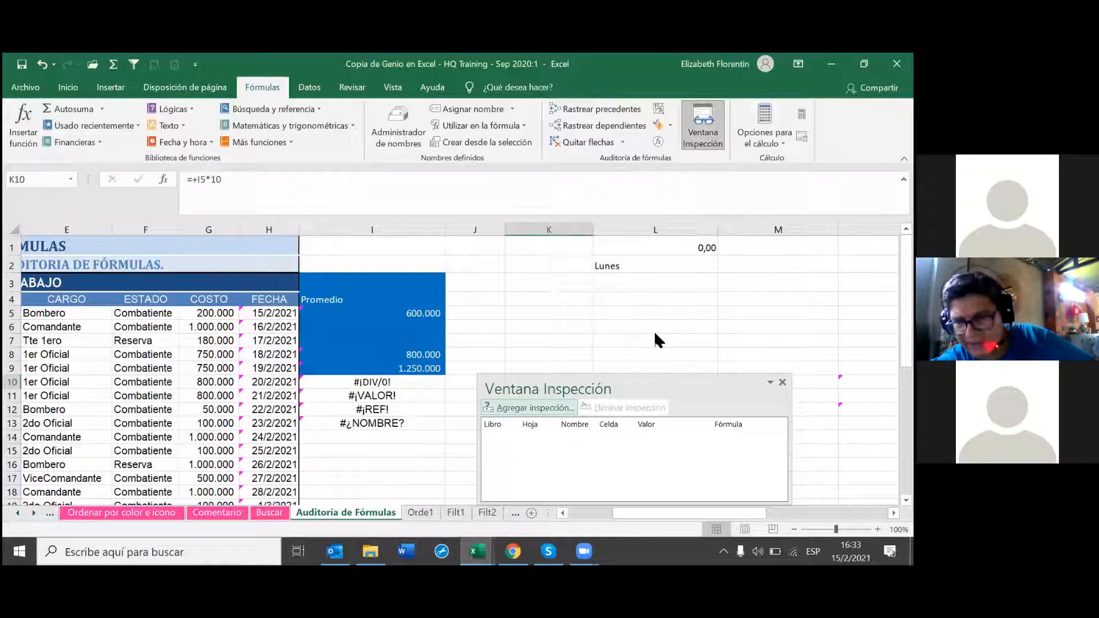
left_click_drag(671, 395, 674, 307)
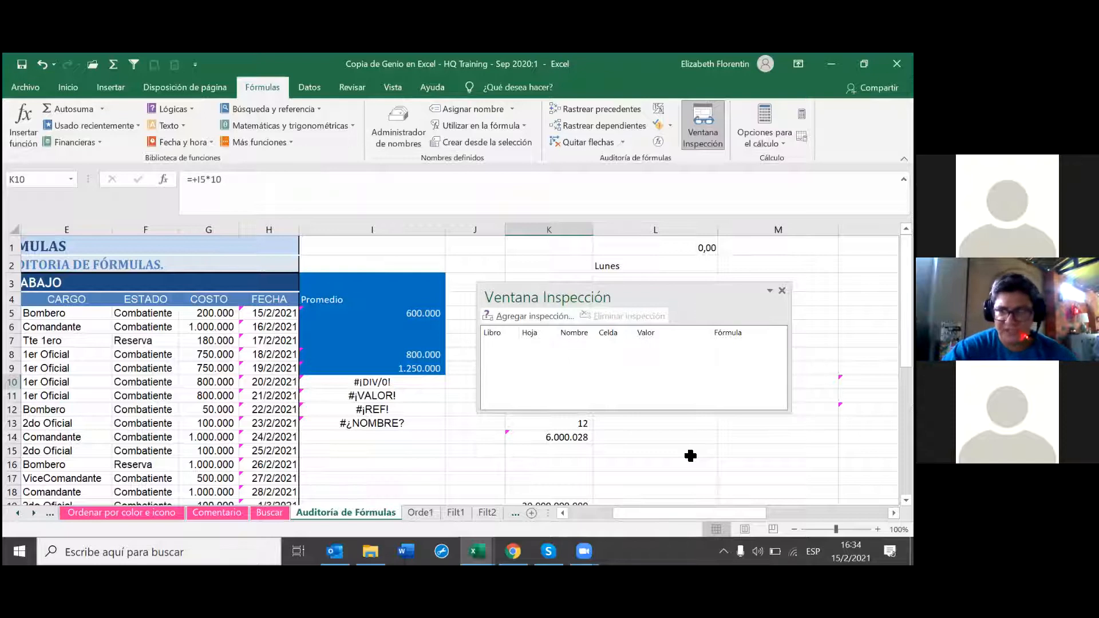
left_click(572, 438)
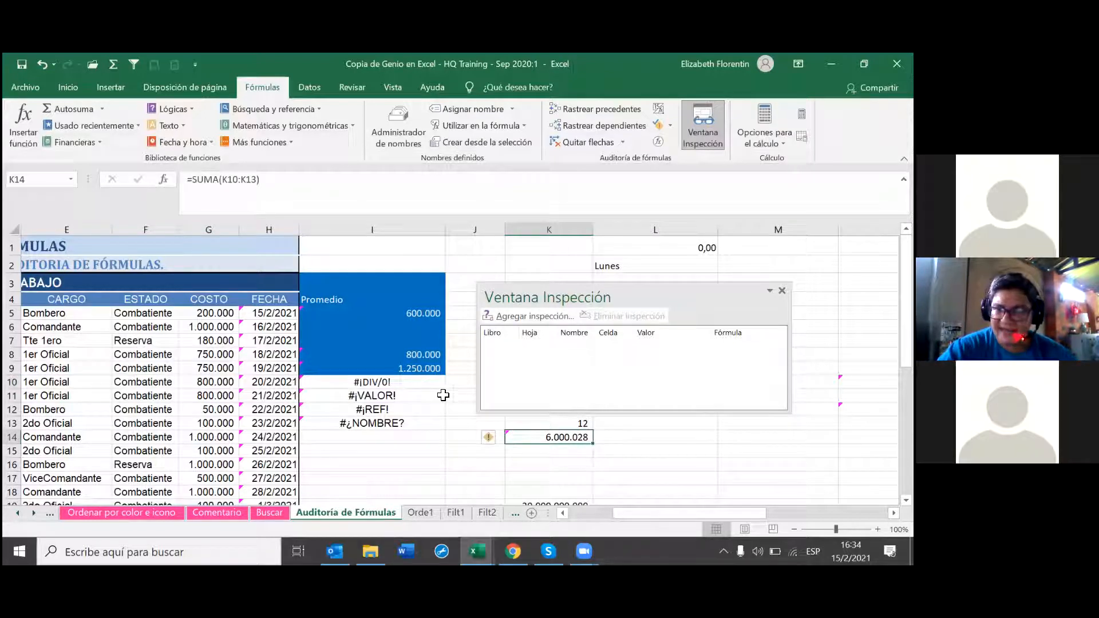
Step: Bring up the Agregar inspección prompt, reopening the Watch Window after it closed
left_click(543, 316)
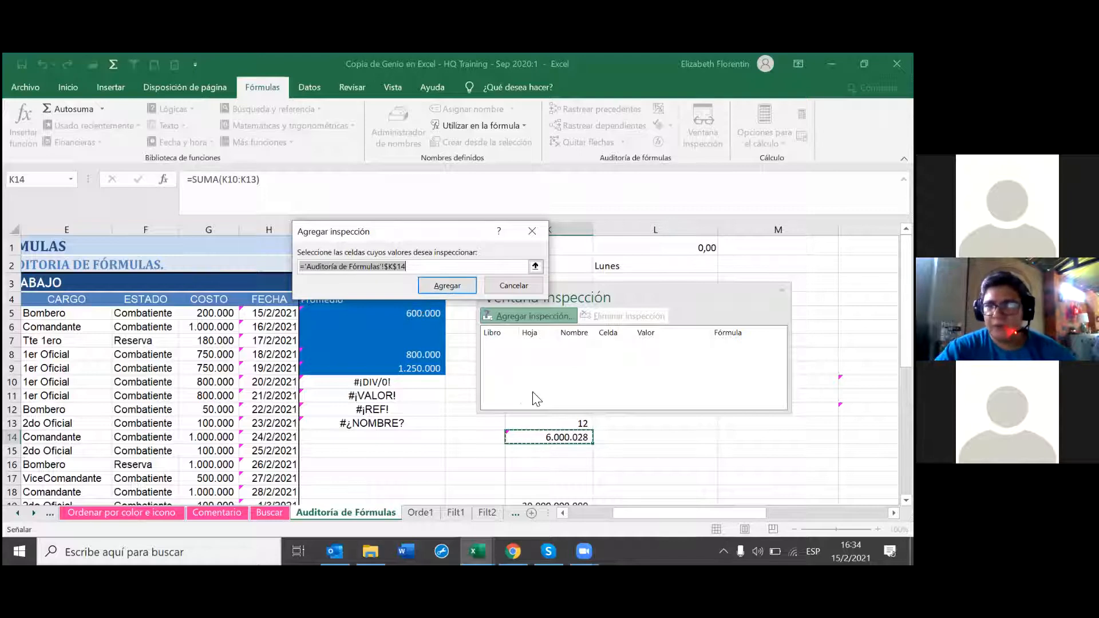
left_click_drag(665, 290, 587, 351)
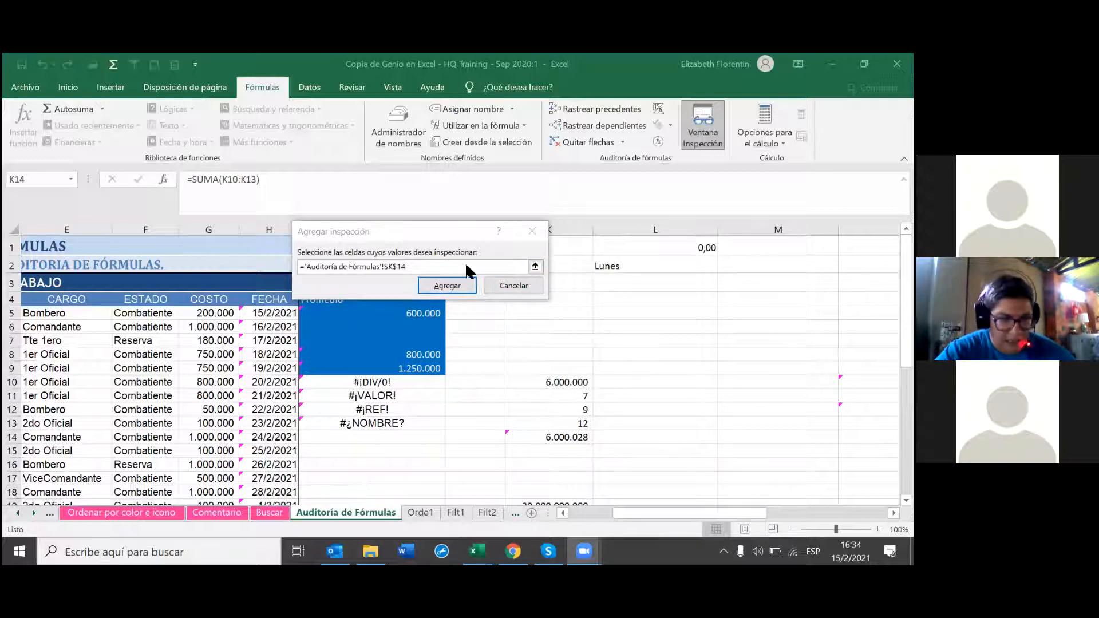
left_click(505, 287)
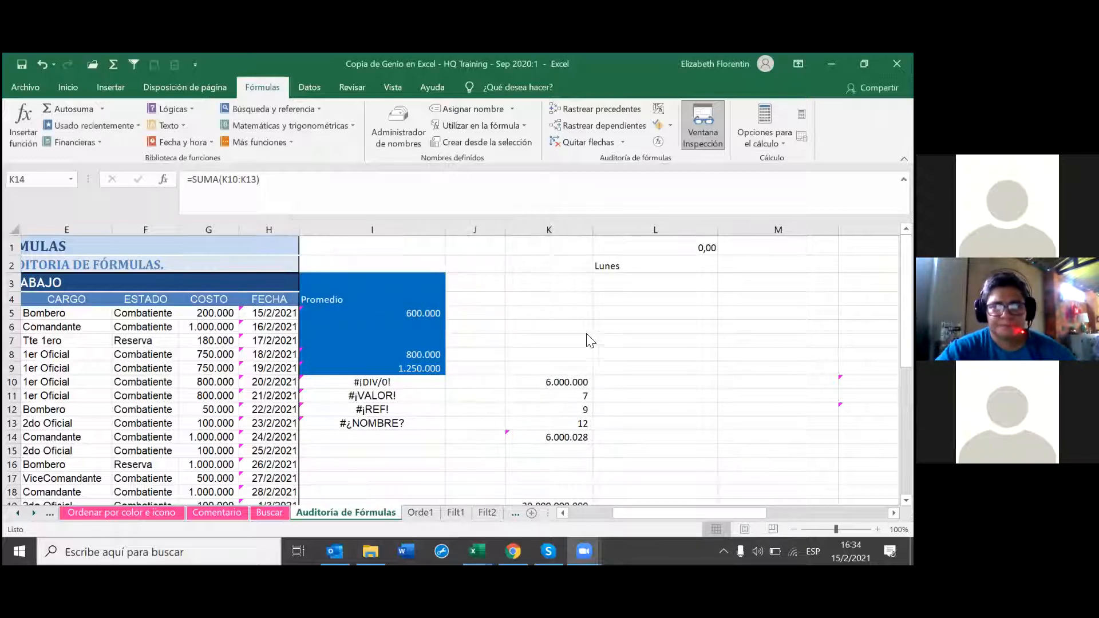
left_click(708, 122)
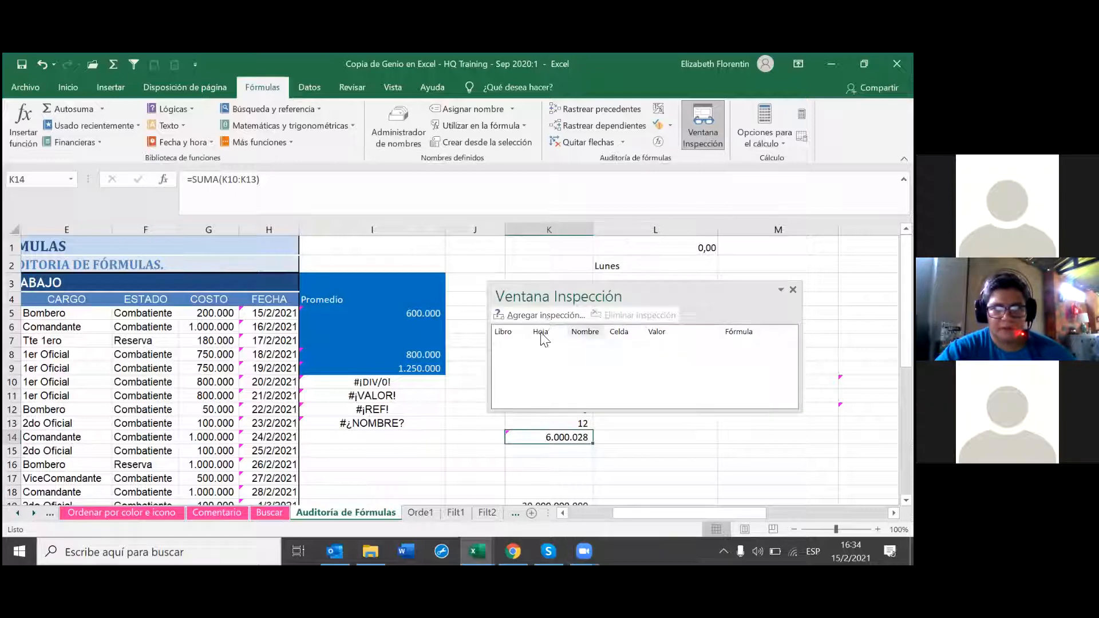
left_click(541, 315)
left_click(703, 123)
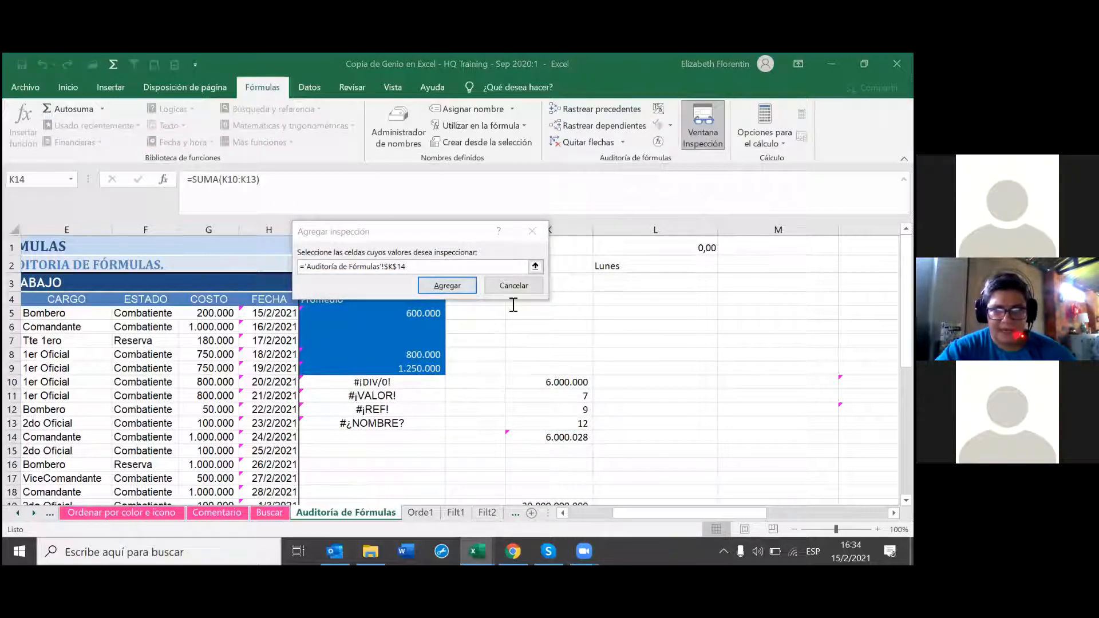
Step: Clear the prefilled K14 reference and collapse the prompt to pick a cell
left_click_drag(452, 264, 331, 255)
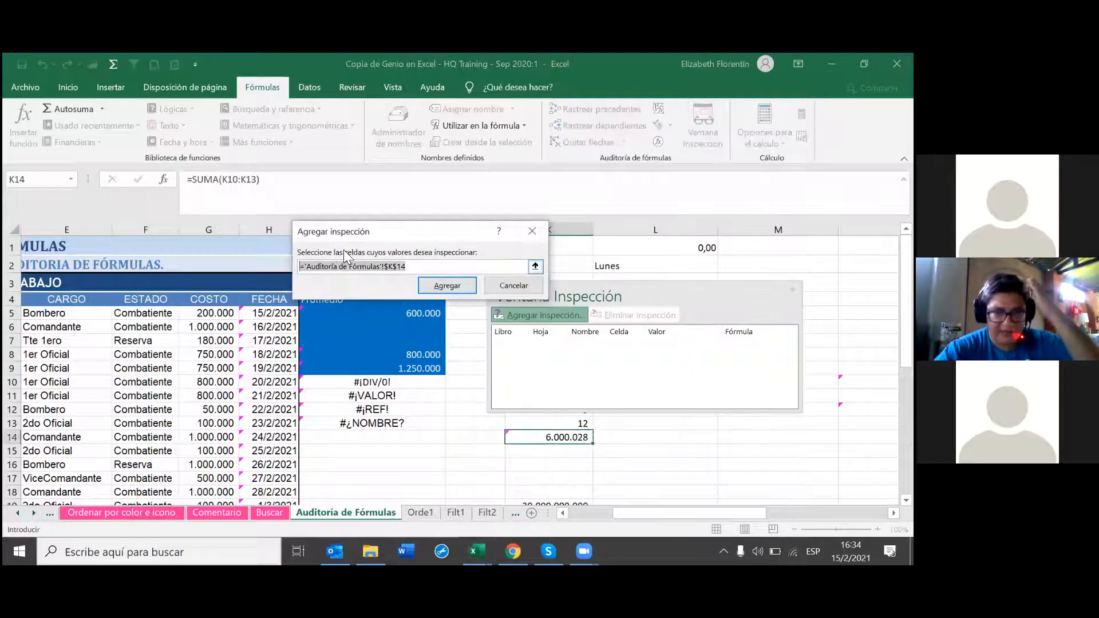
key("BackSpace")
left_click(535, 266)
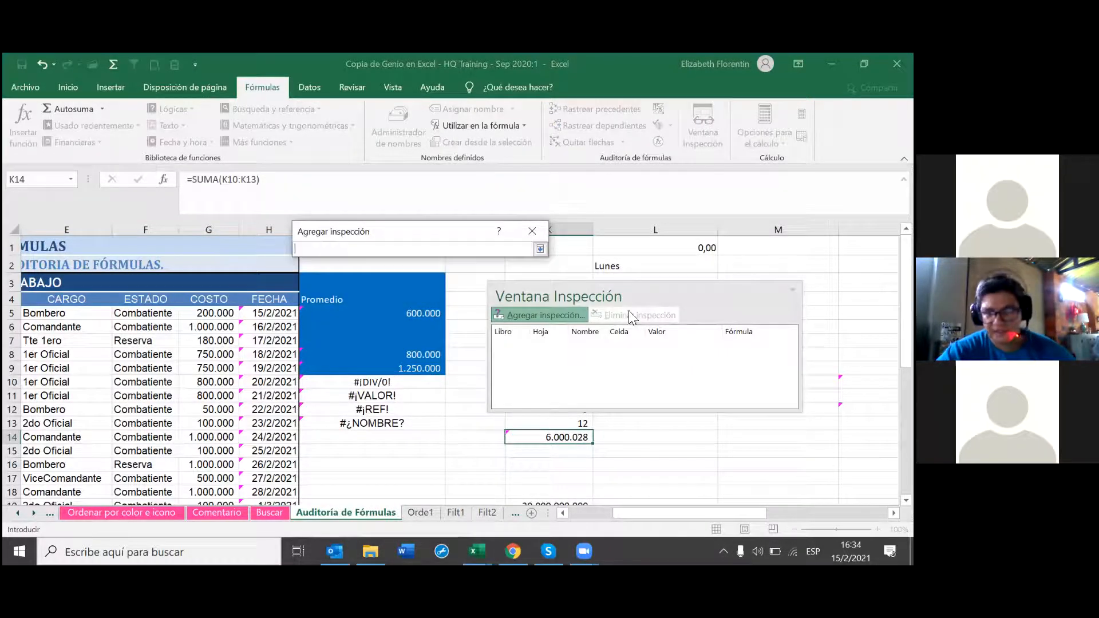
left_click(654, 291)
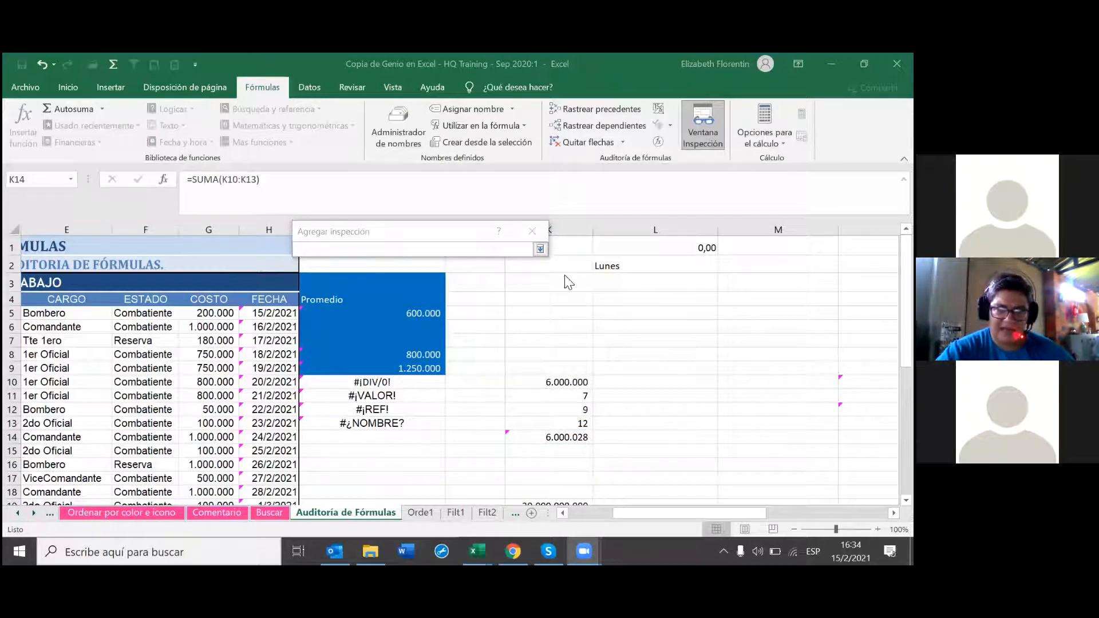
left_click(539, 250)
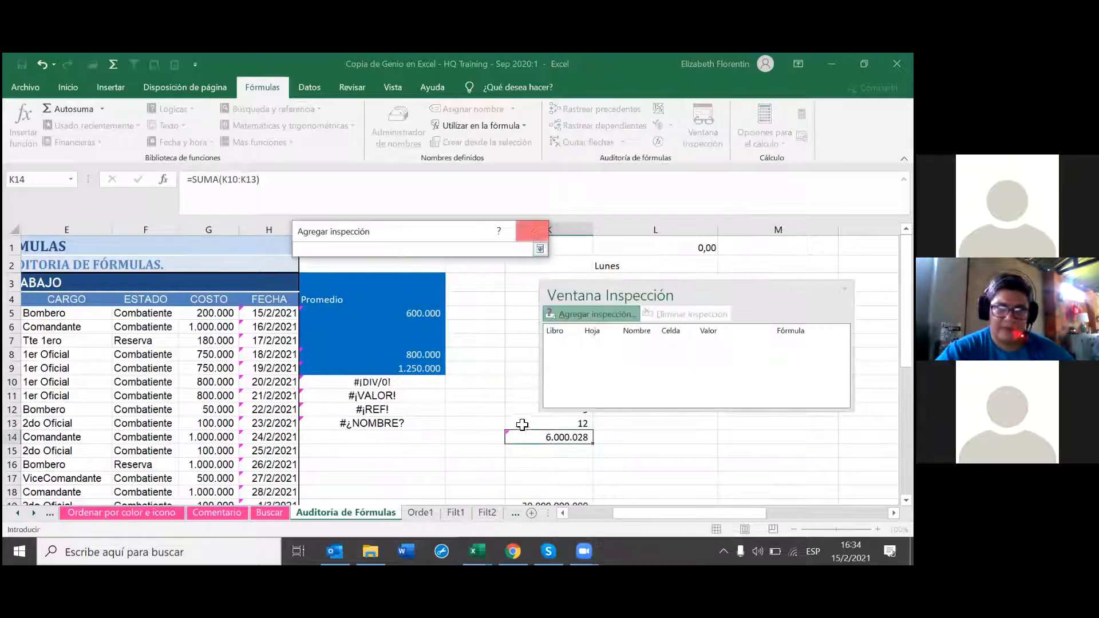
left_click(496, 299)
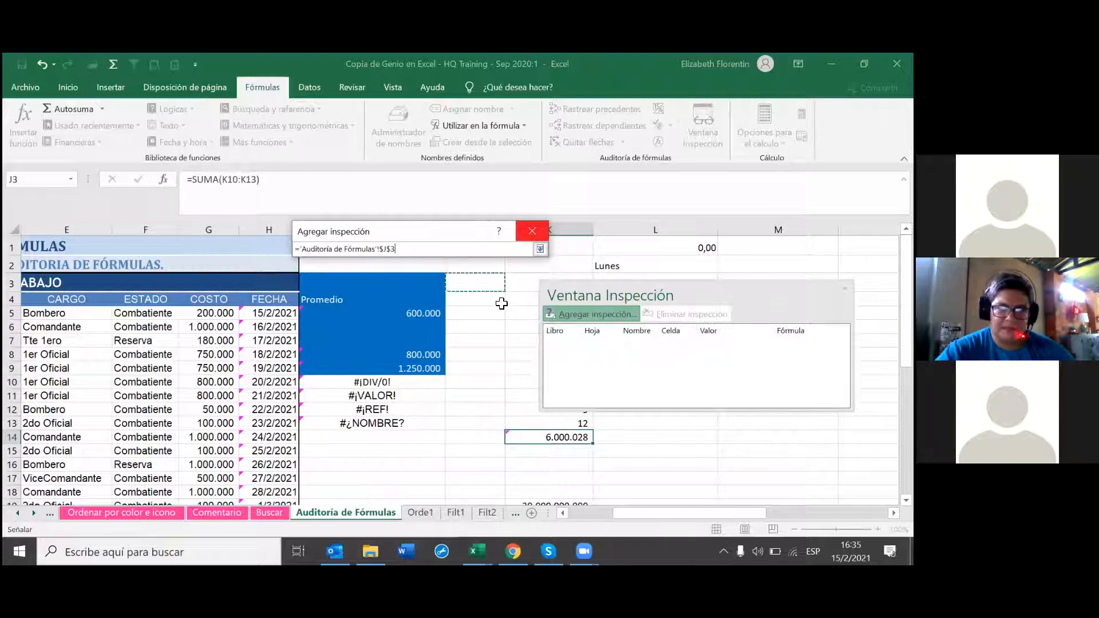
Step: Point the watch reference at K10 and expand the Agregar inspección prompt again
left_click(717, 296)
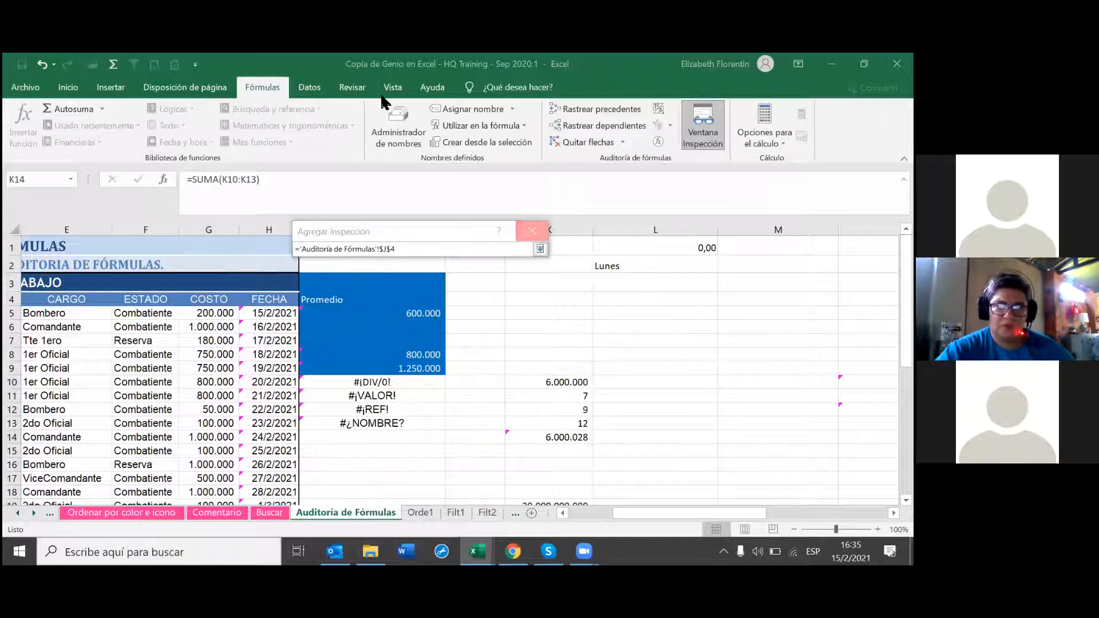
left_click(574, 395)
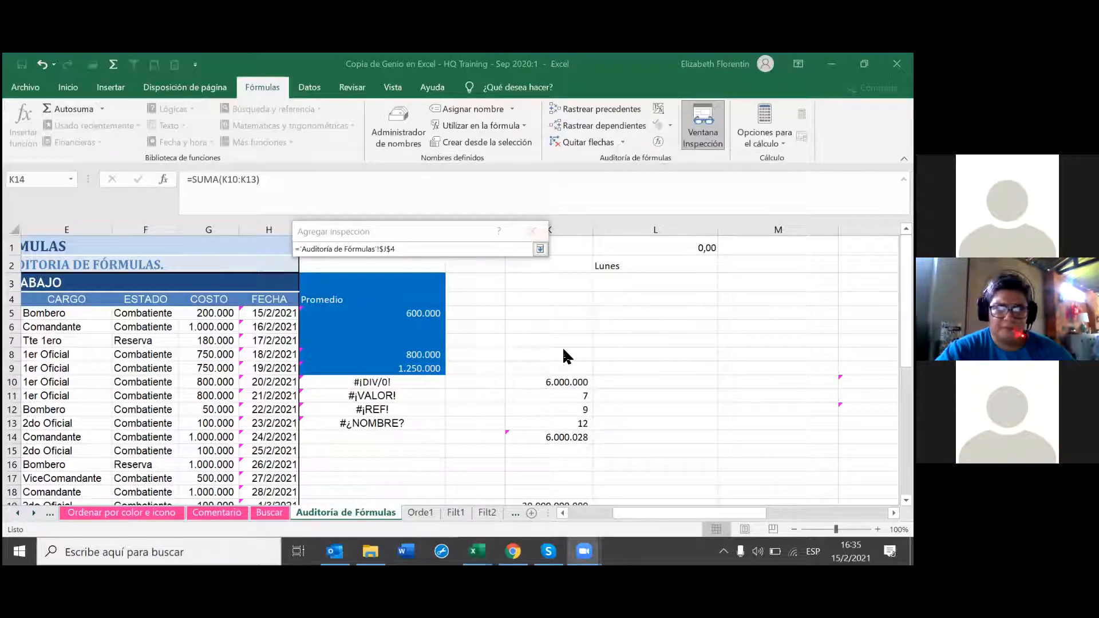
left_click(539, 254)
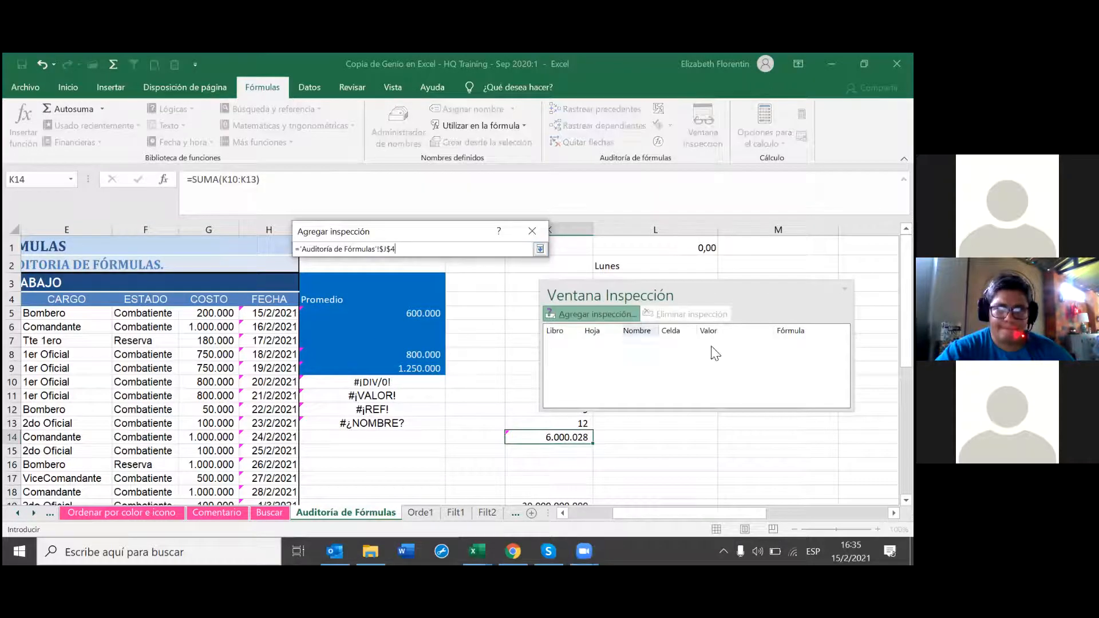
key("Up")
key("Up")
key("Up")
key("Up")
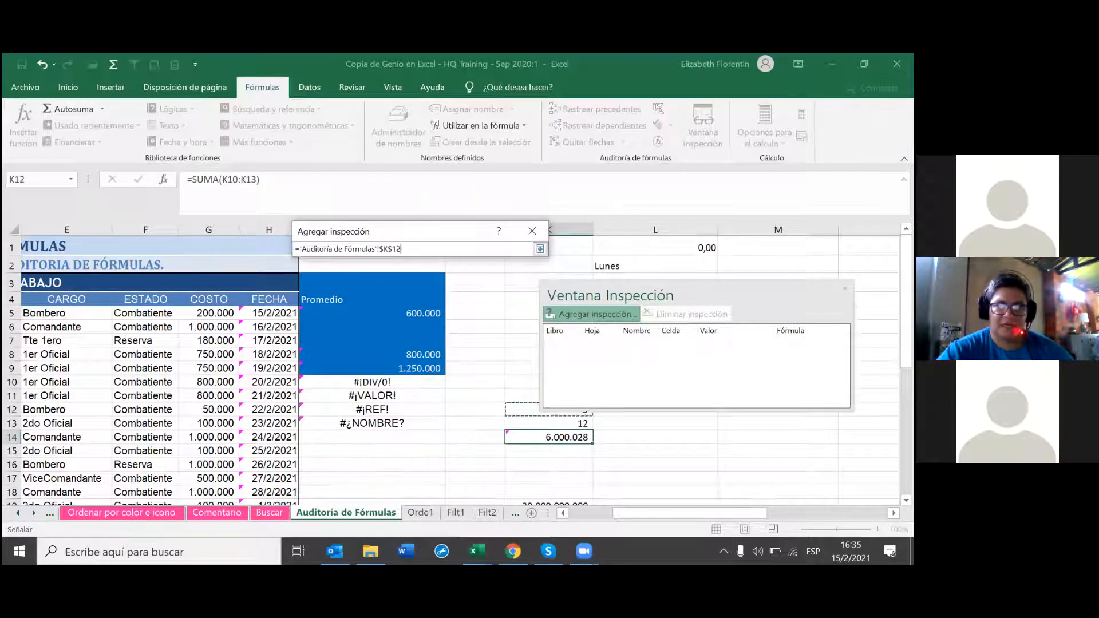
key("Up")
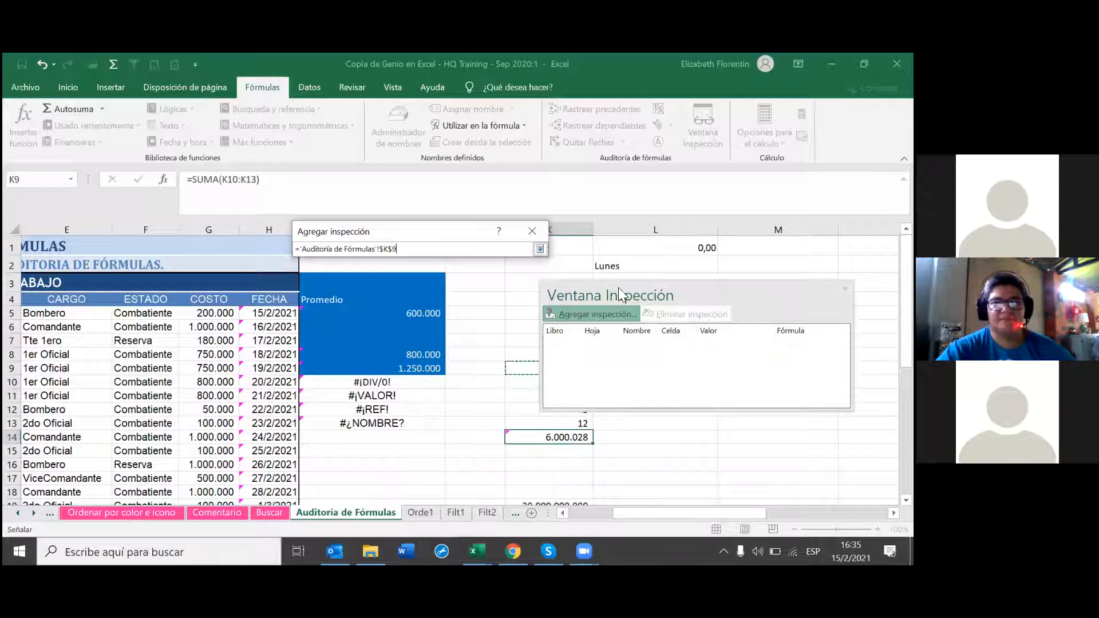
left_click(671, 302)
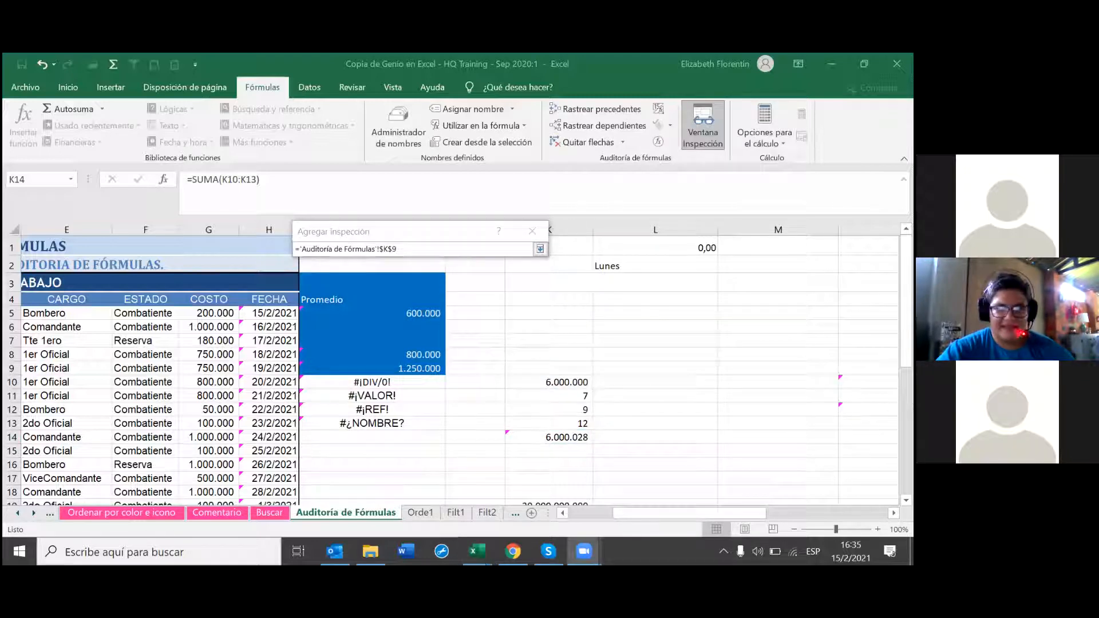
left_click(540, 252)
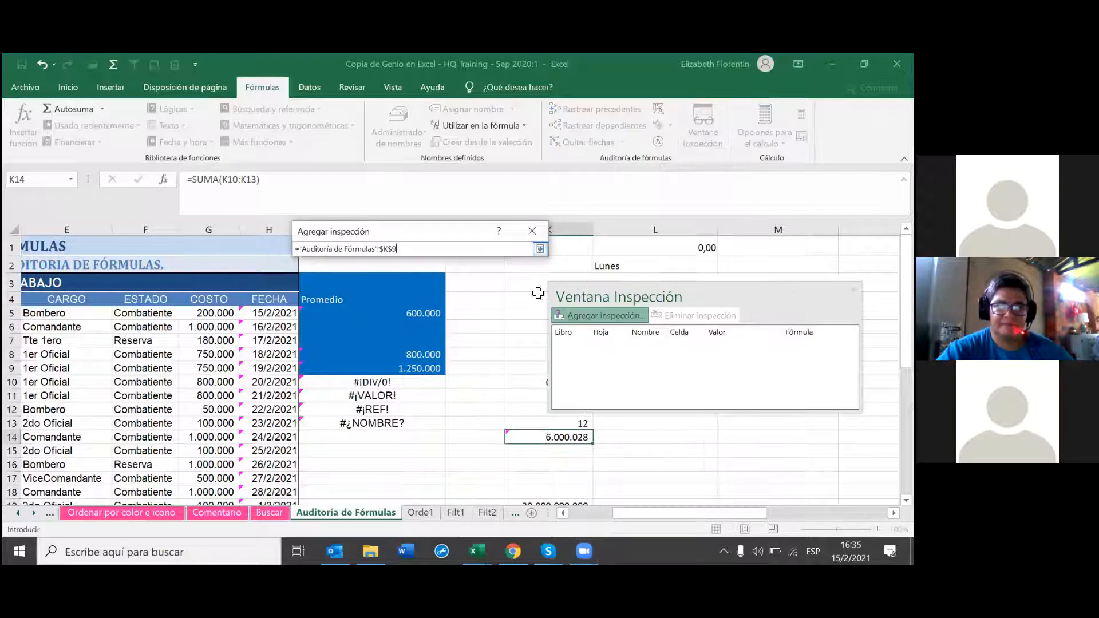
key("Up")
key("Up")
key("Up")
key("Up")
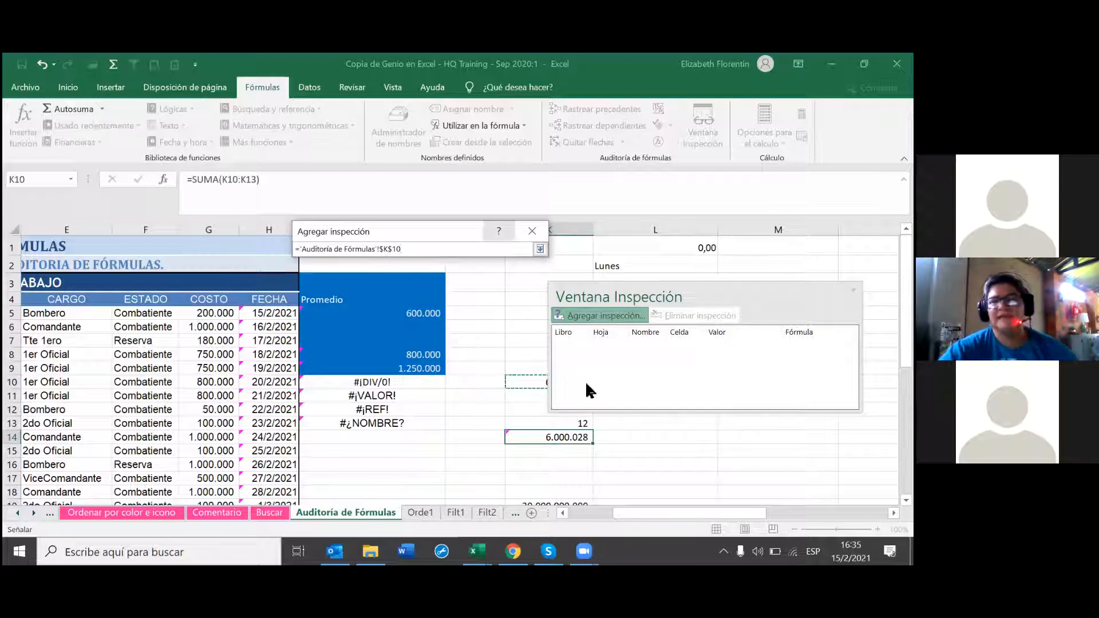
key("Return")
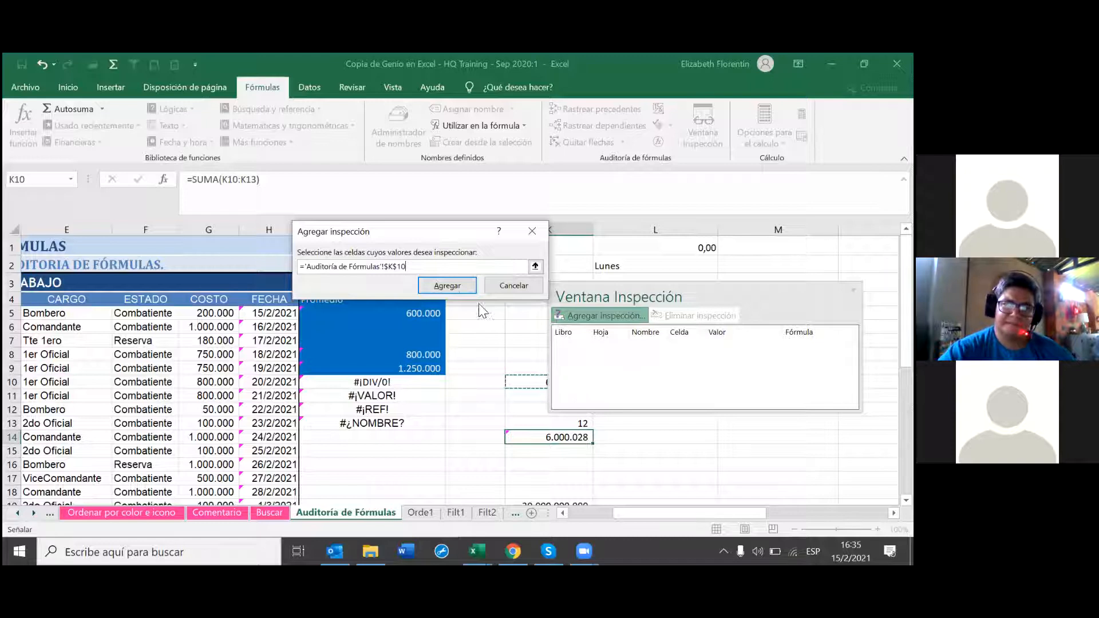
Step: Add the K10 watch, showing 6.000.000 from =+I5*10, to the Watch Window
left_click(459, 286)
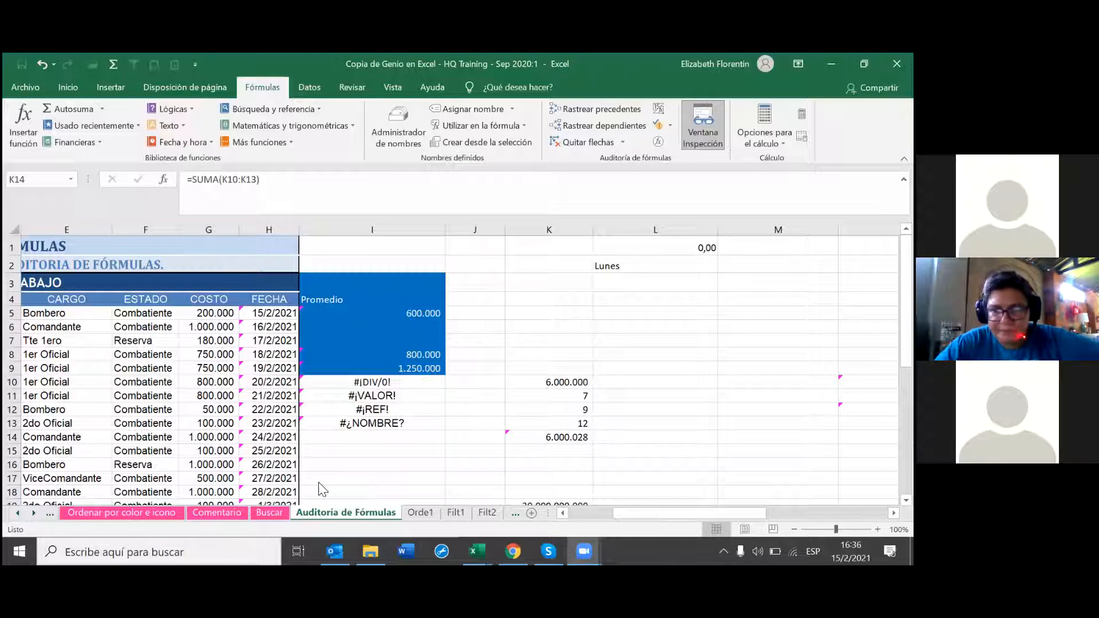
left_click(229, 515)
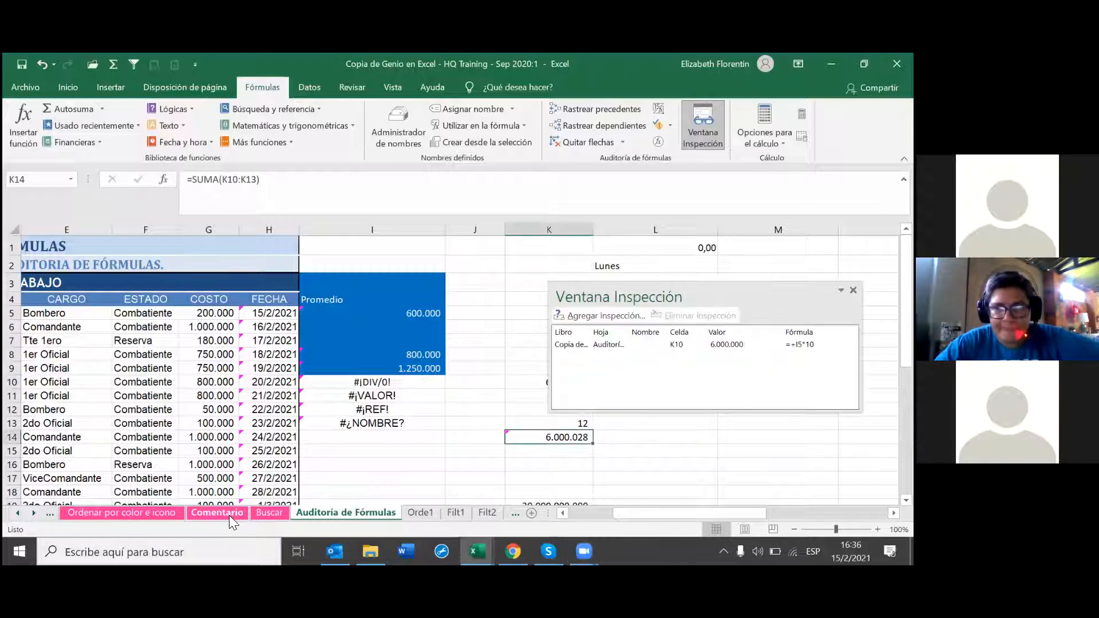
Step: Switch to the Comentario sheet and bring the second workbook window forward
left_click(227, 512)
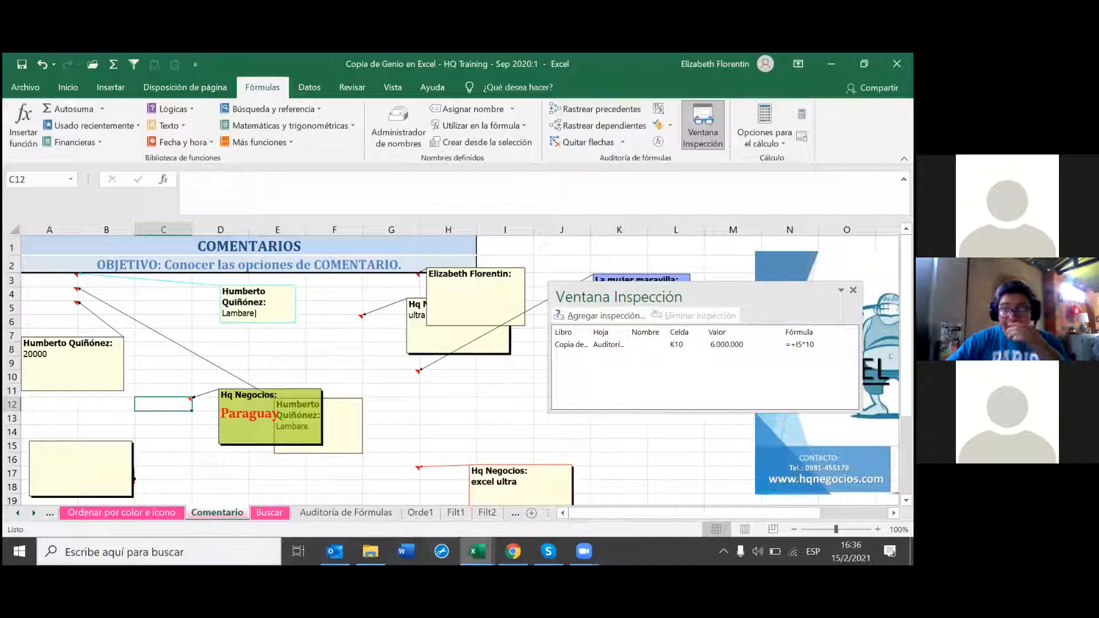
left_click(477, 551)
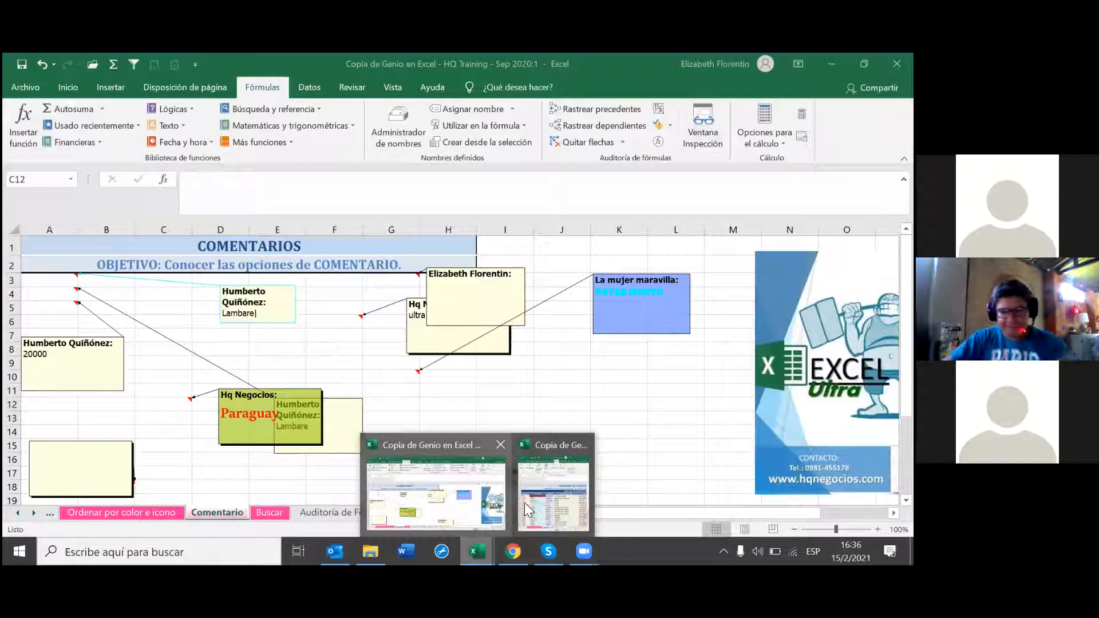
left_click(551, 507)
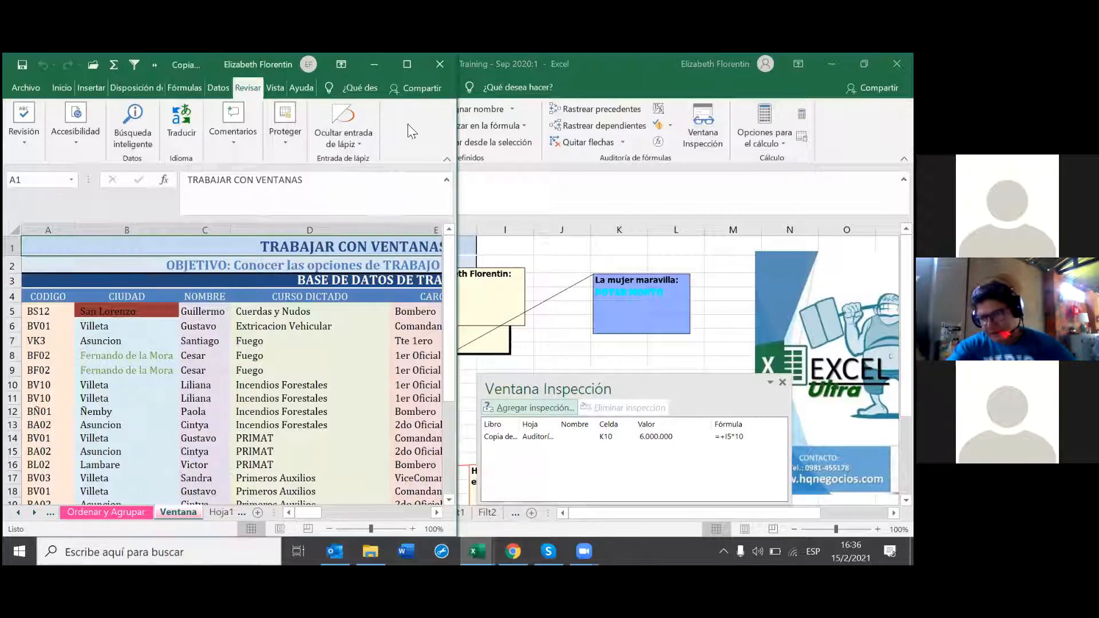
Step: Auto-hide the ribbon in the Ventana window and close that second workbook window
left_click(341, 63)
left_click(386, 92)
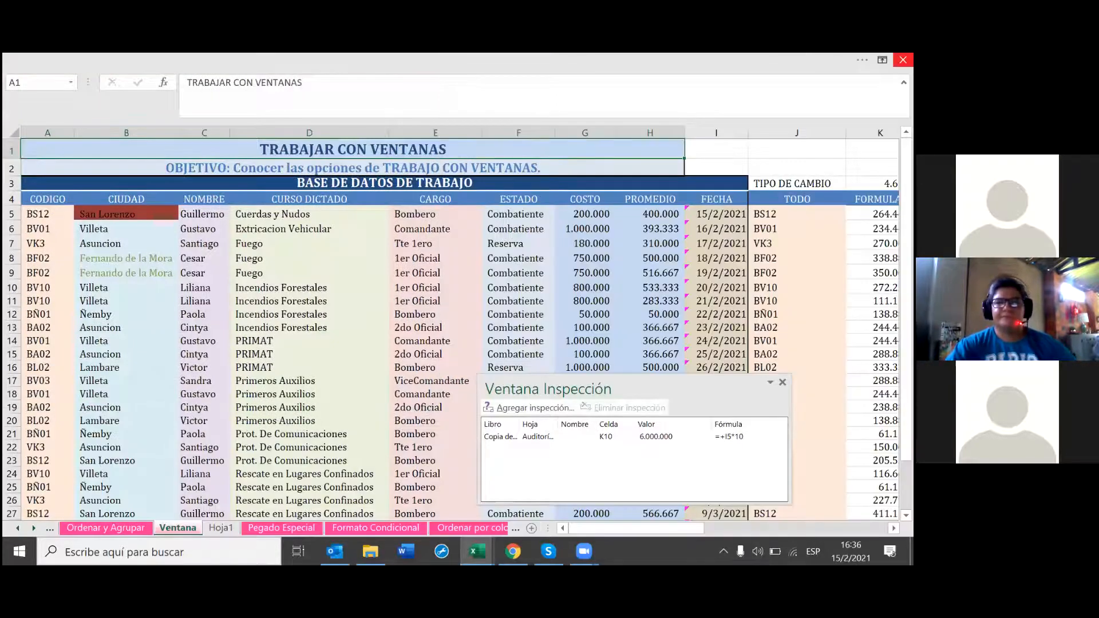
left_click(903, 59)
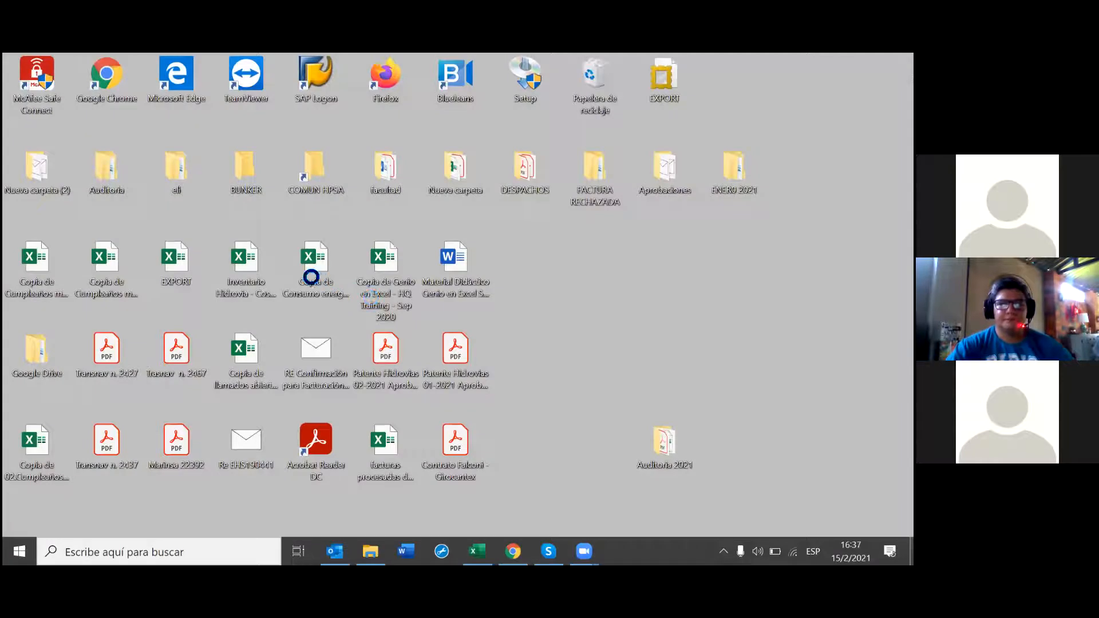
Step: Open the EXPORT workbook from the Windows desktop
left_click(311, 271)
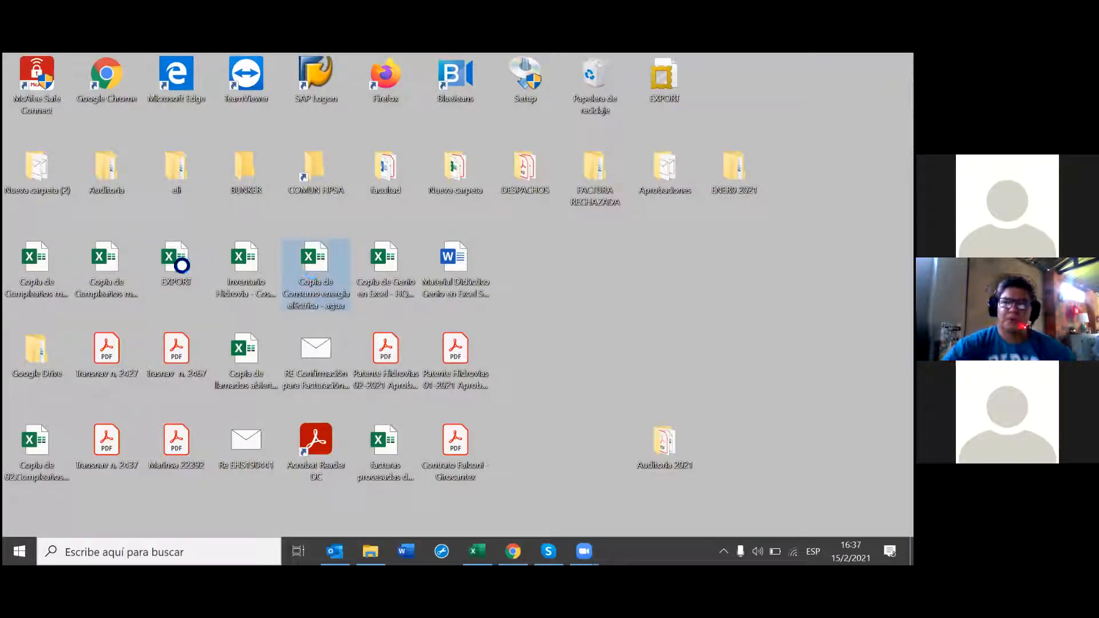
double_click(181, 265)
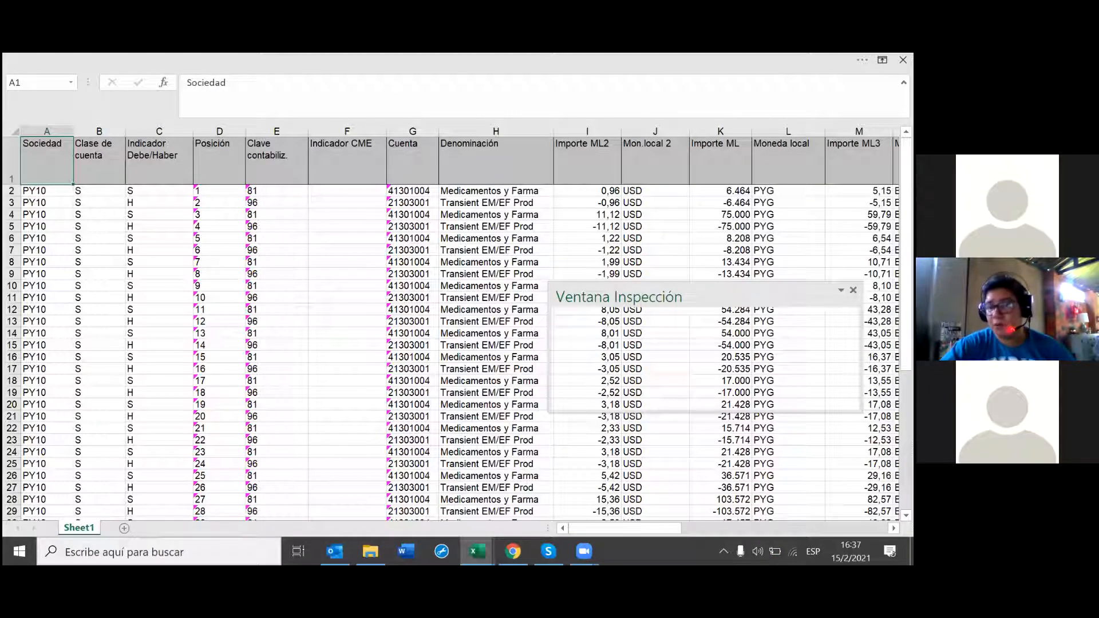
Step: Enter =K51*10 in cell K53, giving -232360
scroll(282, 404, "down", 20)
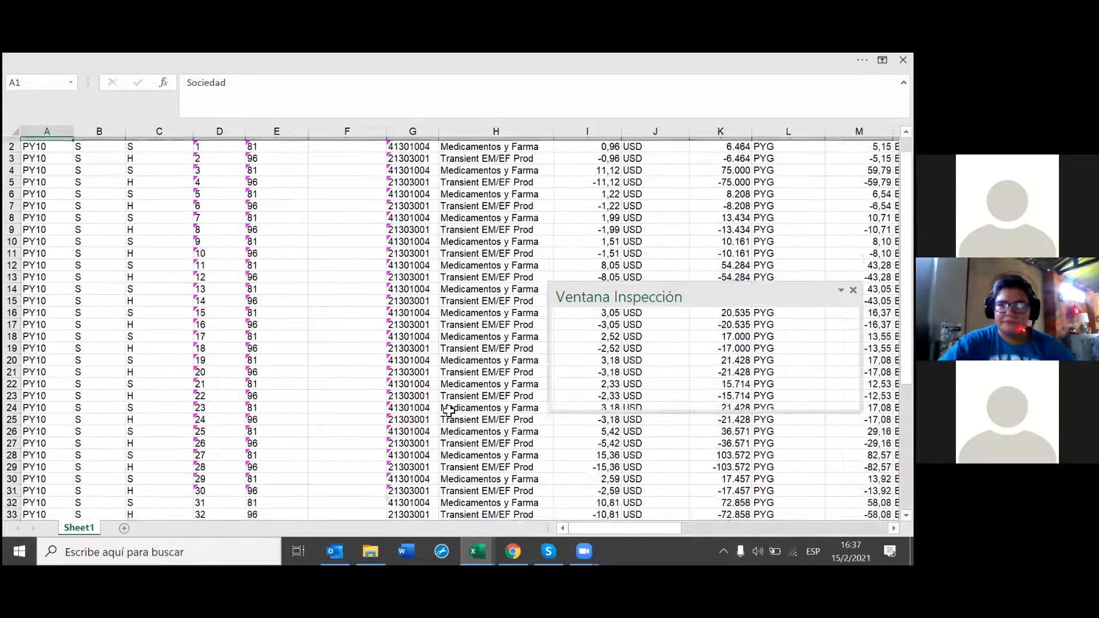
scroll(399, 405, "up", 5)
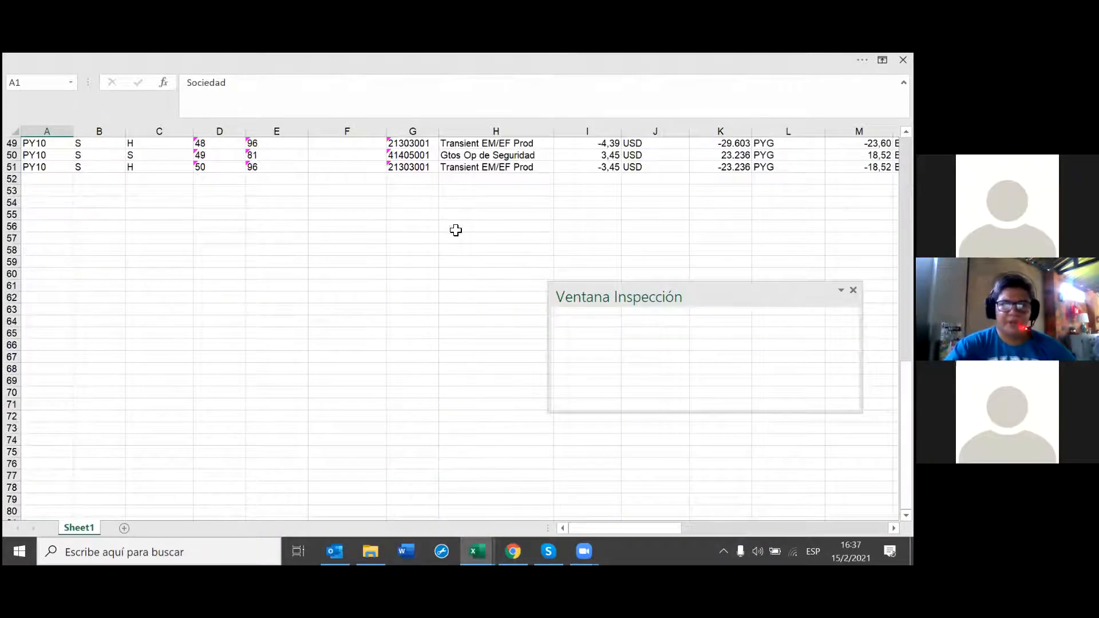
left_click(713, 193)
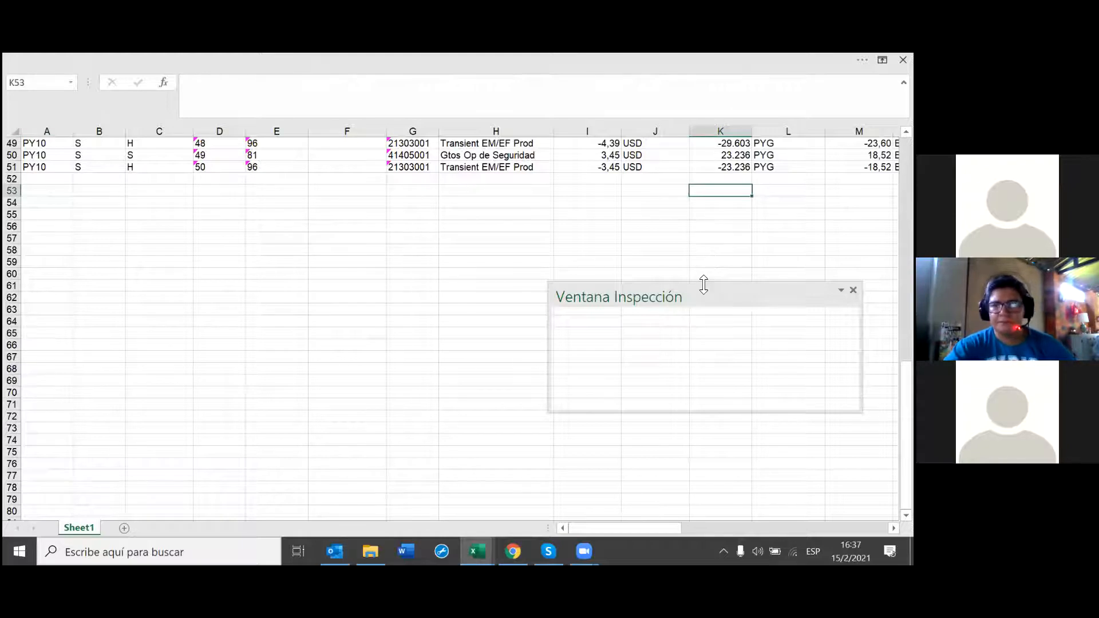
type("=")
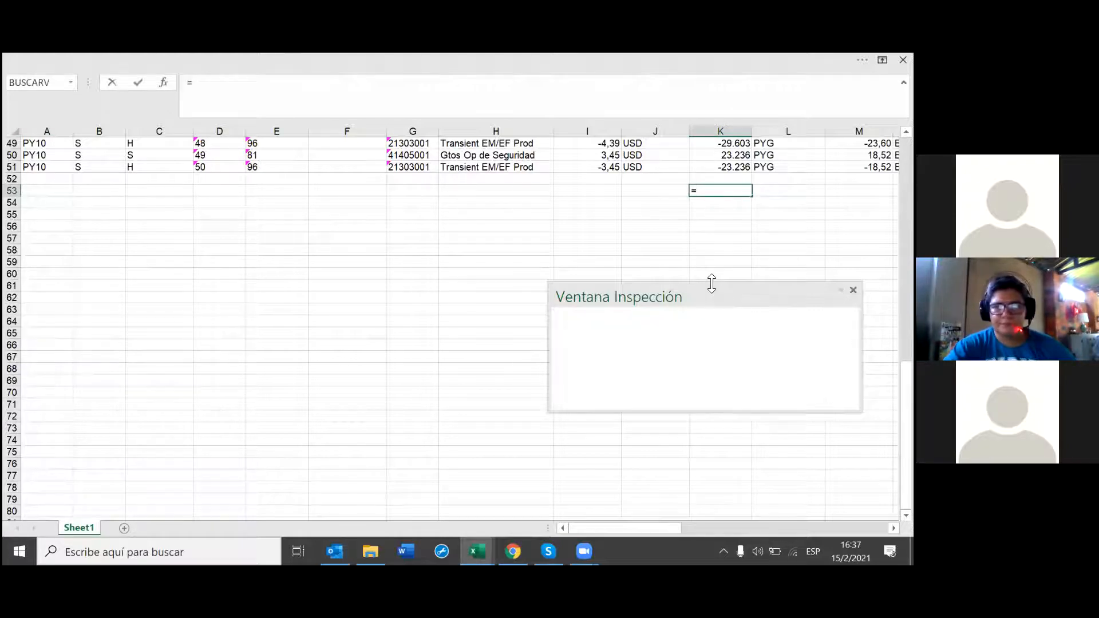
key("Up")
key("Up")
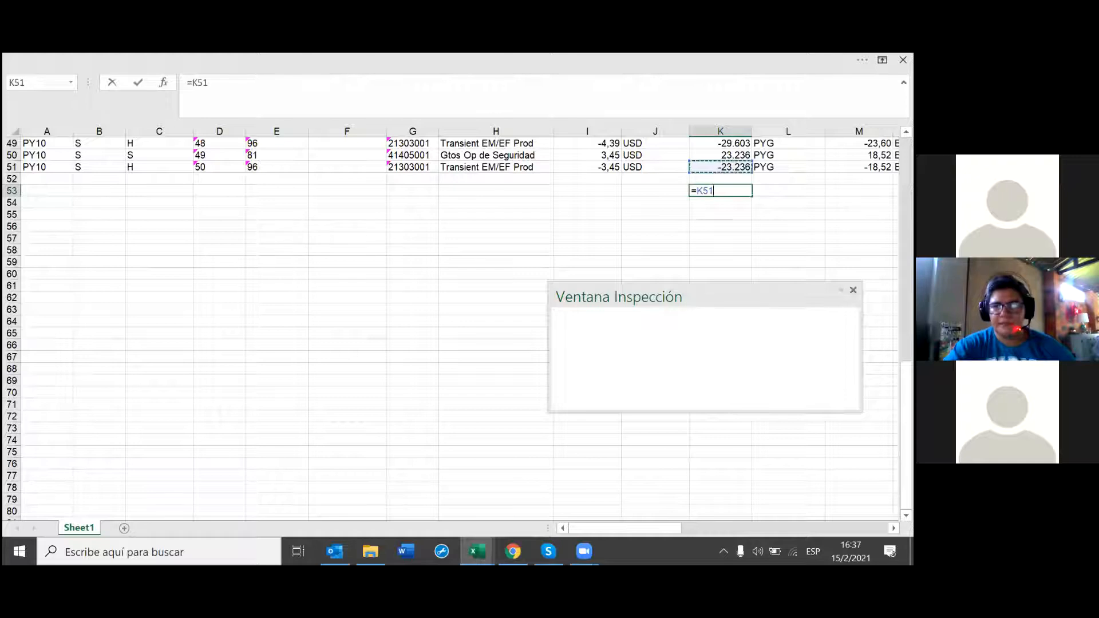
type("*10")
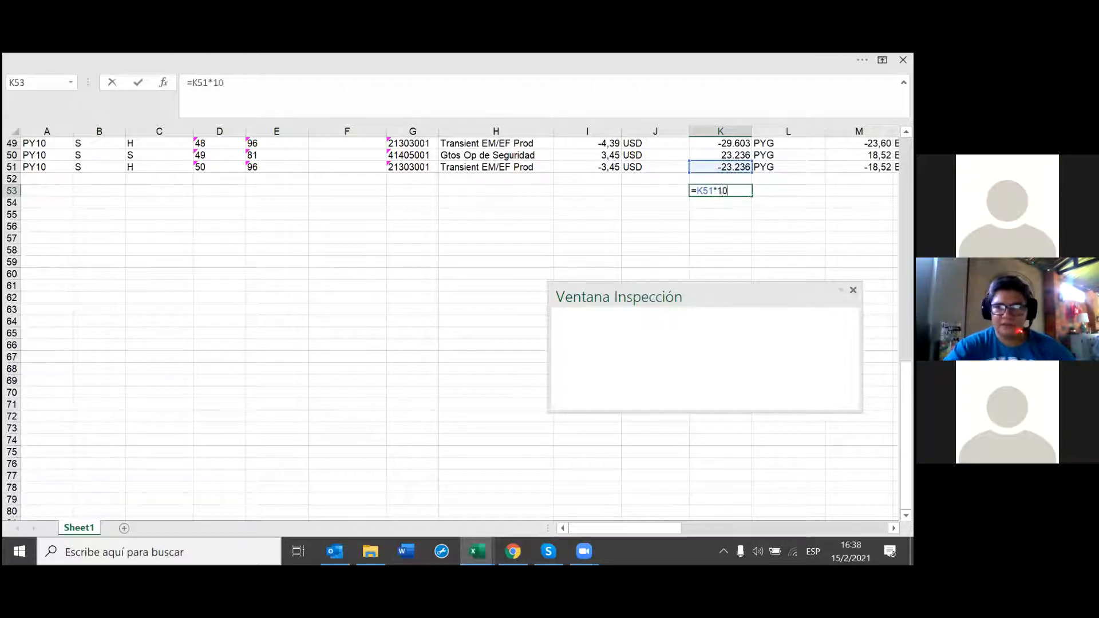
key("Return")
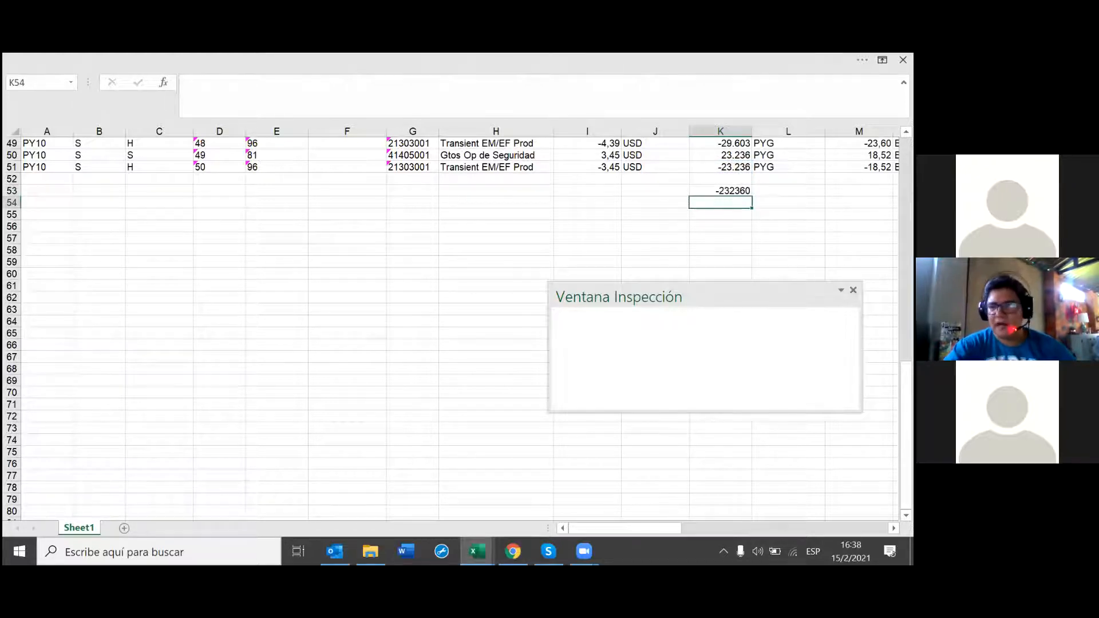
left_click(710, 191)
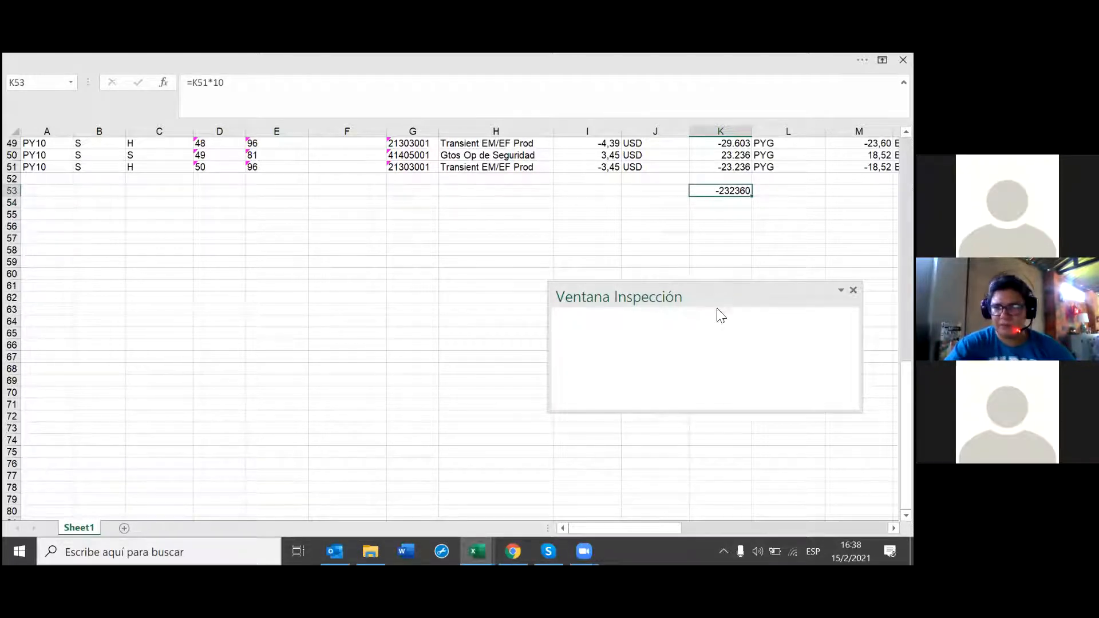
Step: Move the empty Ventana Inspección panel aside, then close it
left_click_drag(716, 297, 544, 229)
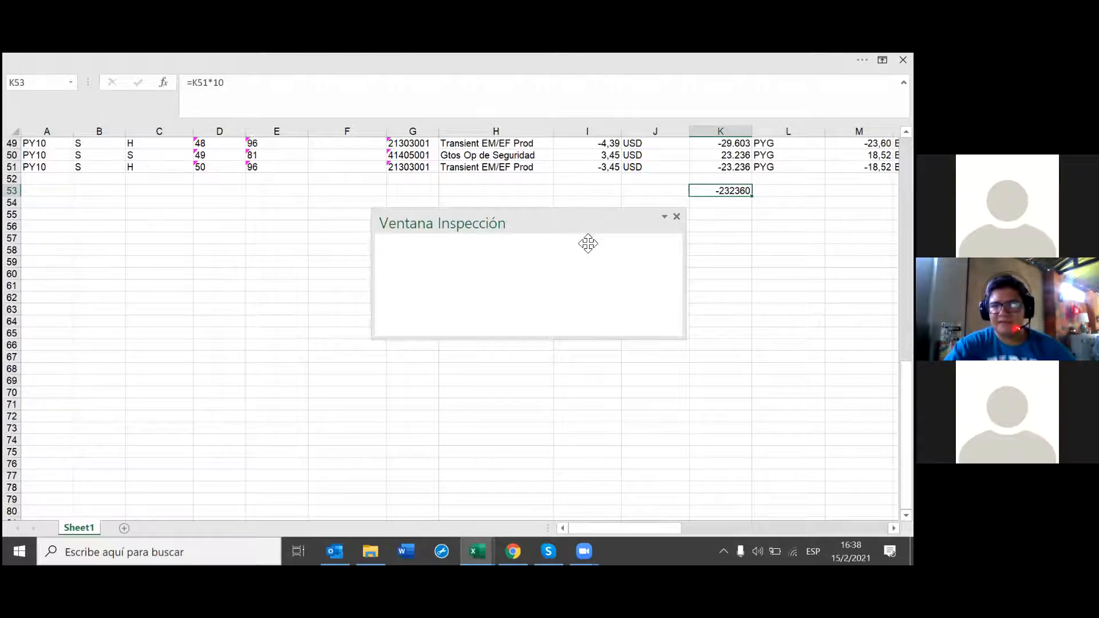
left_click_drag(595, 233, 595, 251)
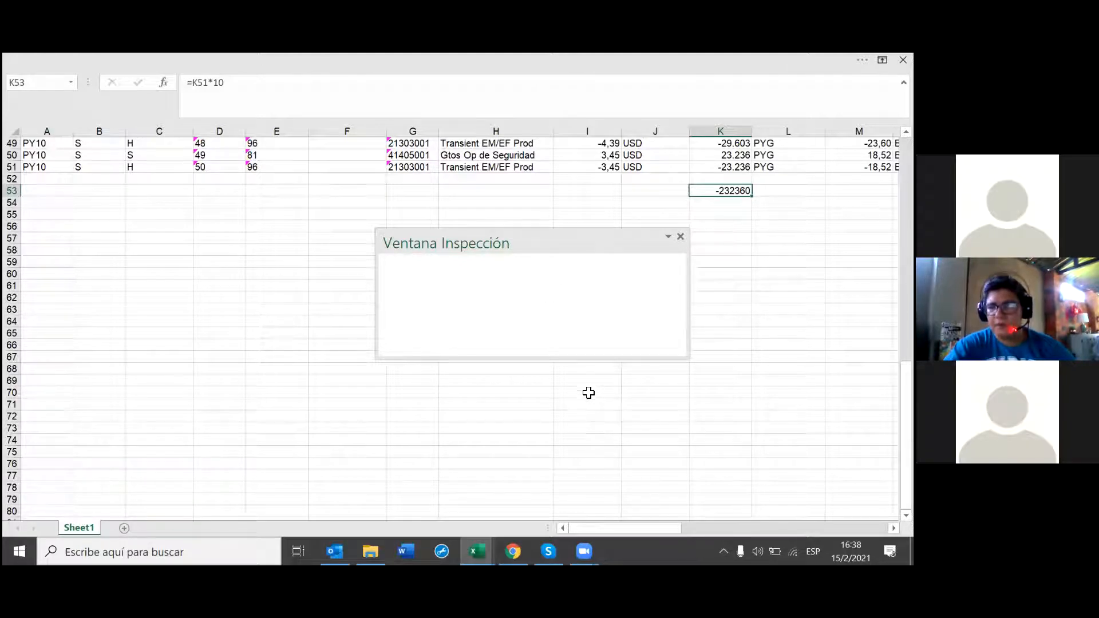
scroll(582, 368, "up", 1)
scroll(329, 107, "up", 2)
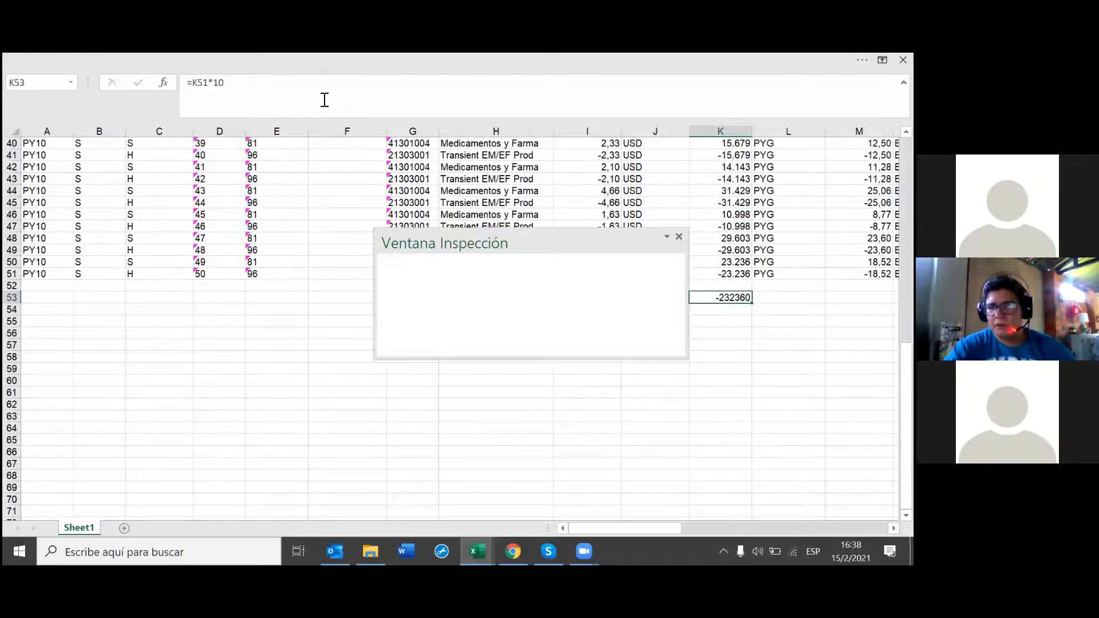
scroll(274, 350, "up", 9)
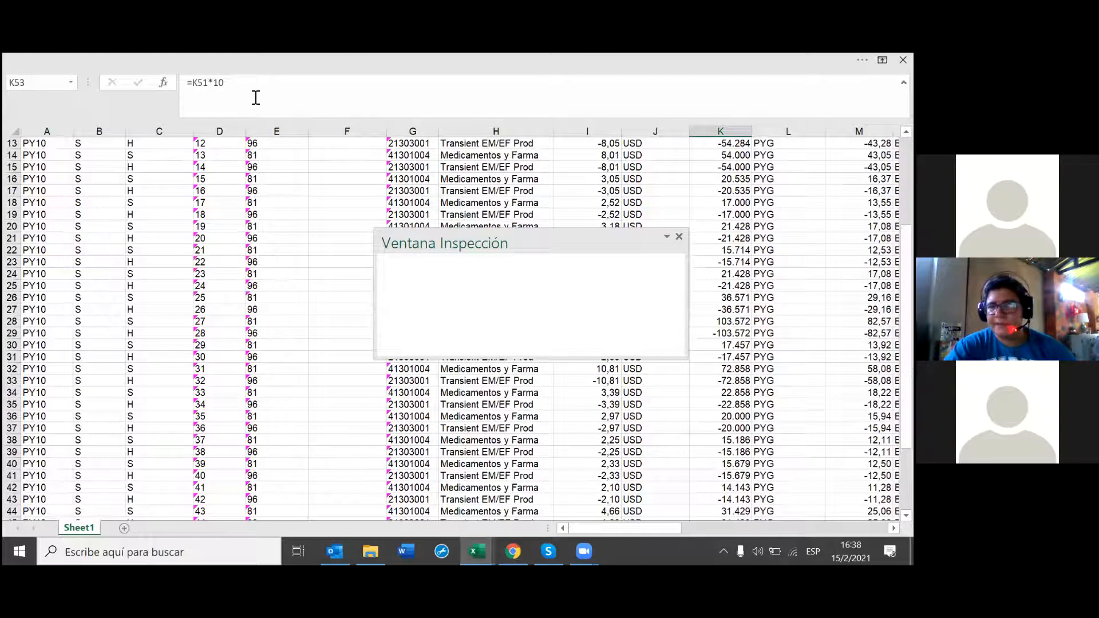
scroll(256, 97, "up", 4)
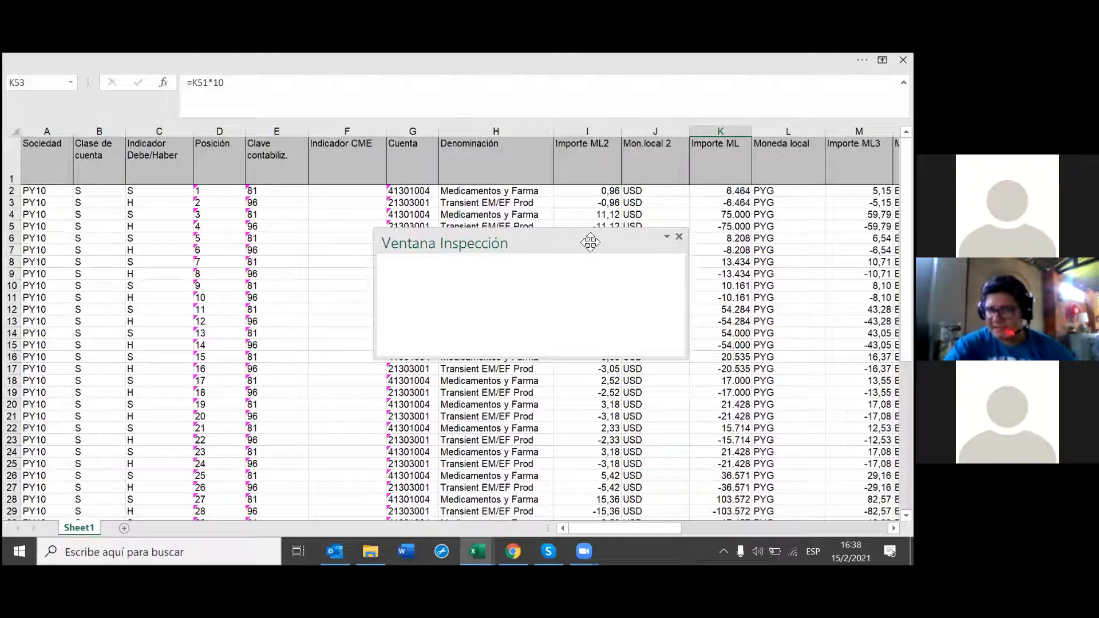
left_click(678, 237)
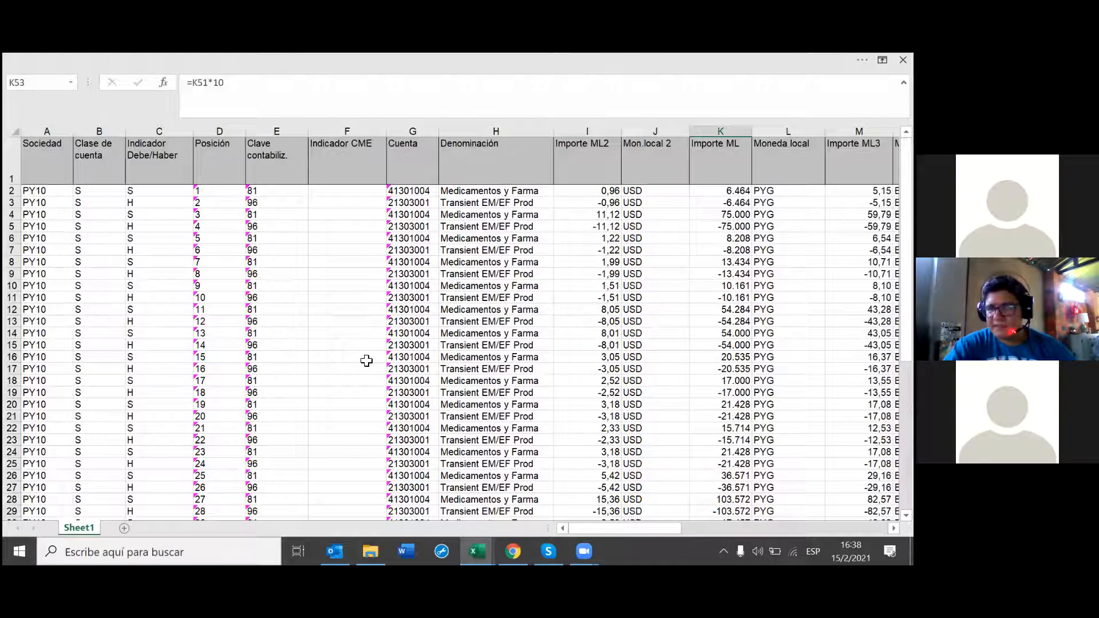
scroll(346, 370, "down", 4)
scroll(345, 373, "up", 4)
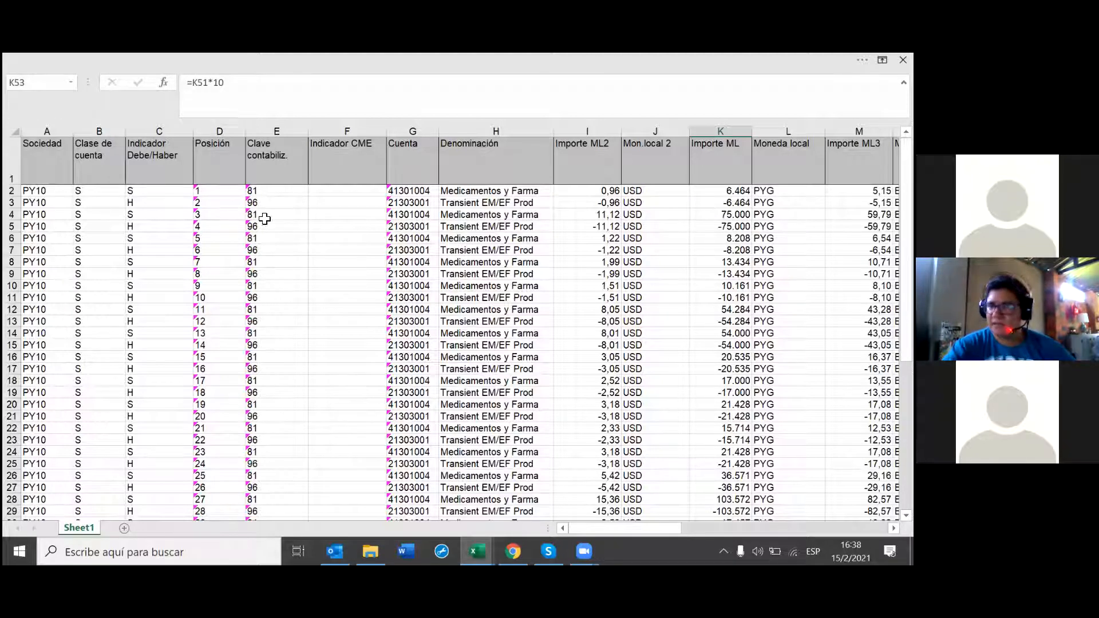
Step: Restore the ribbon, reopen Ventana Inspección and begin adding a watch for =Sheet1!$K$53
left_click(438, 60)
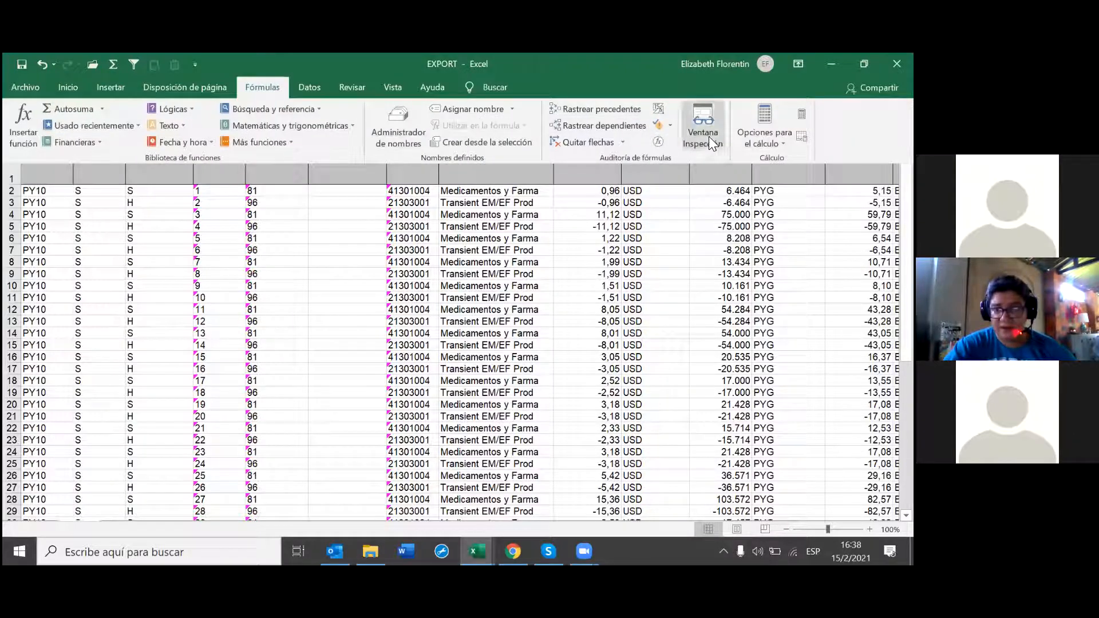
left_click(703, 132)
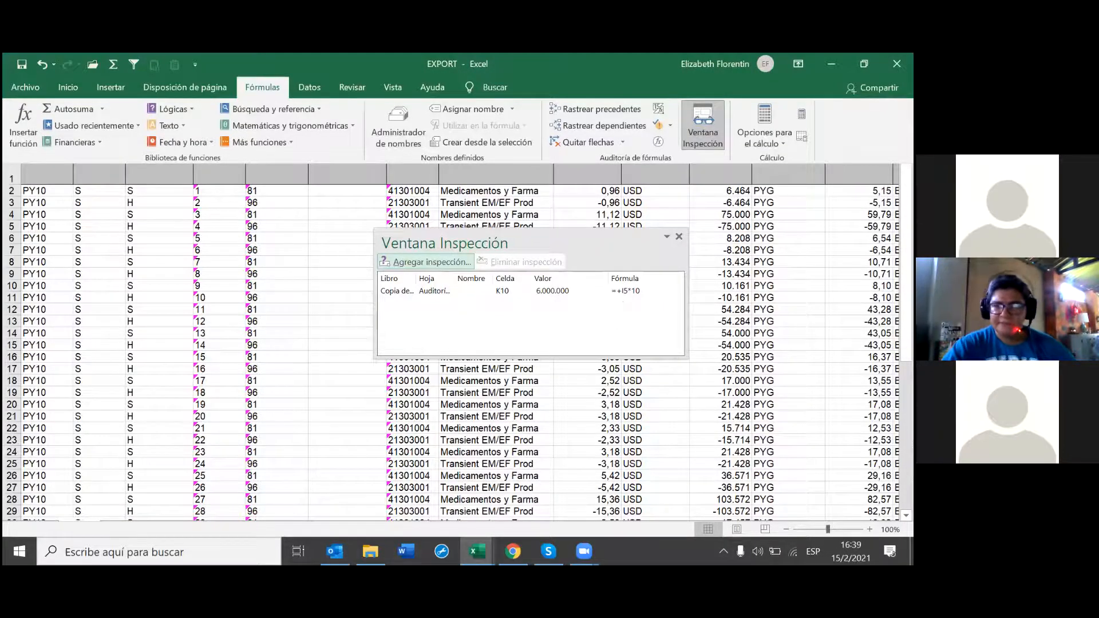
scroll(690, 389, "down", 12)
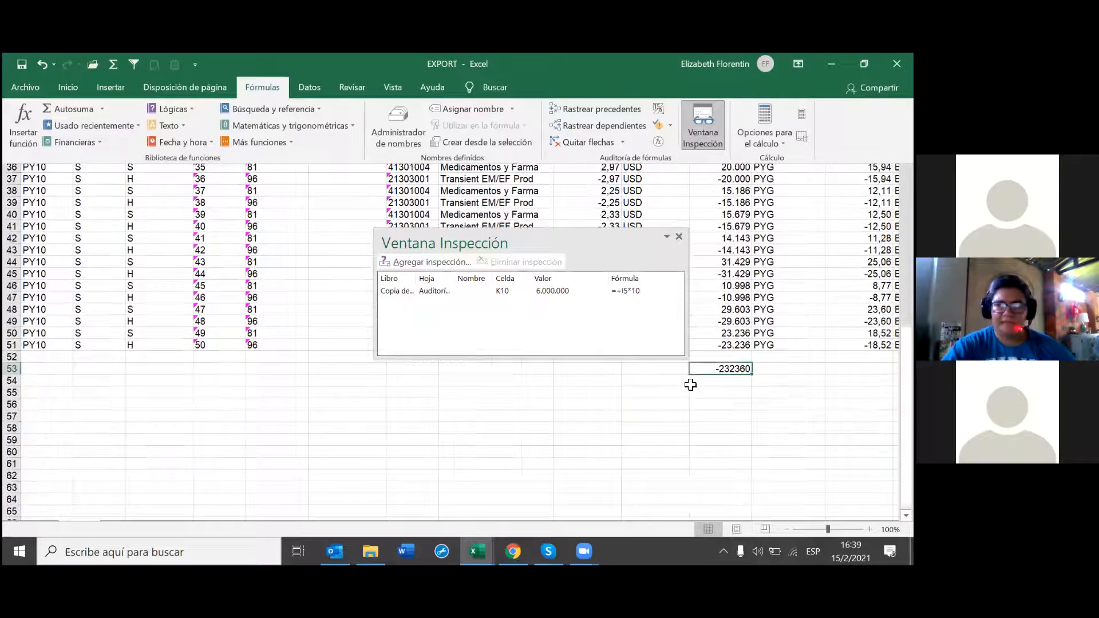
scroll(728, 438, "up", 2)
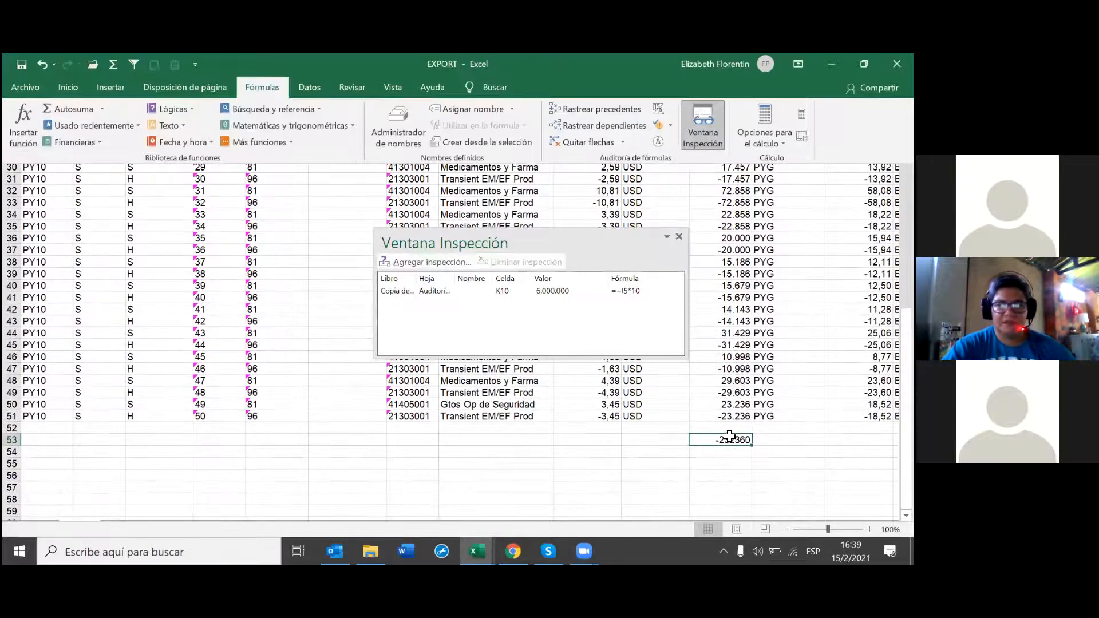
left_click(432, 262)
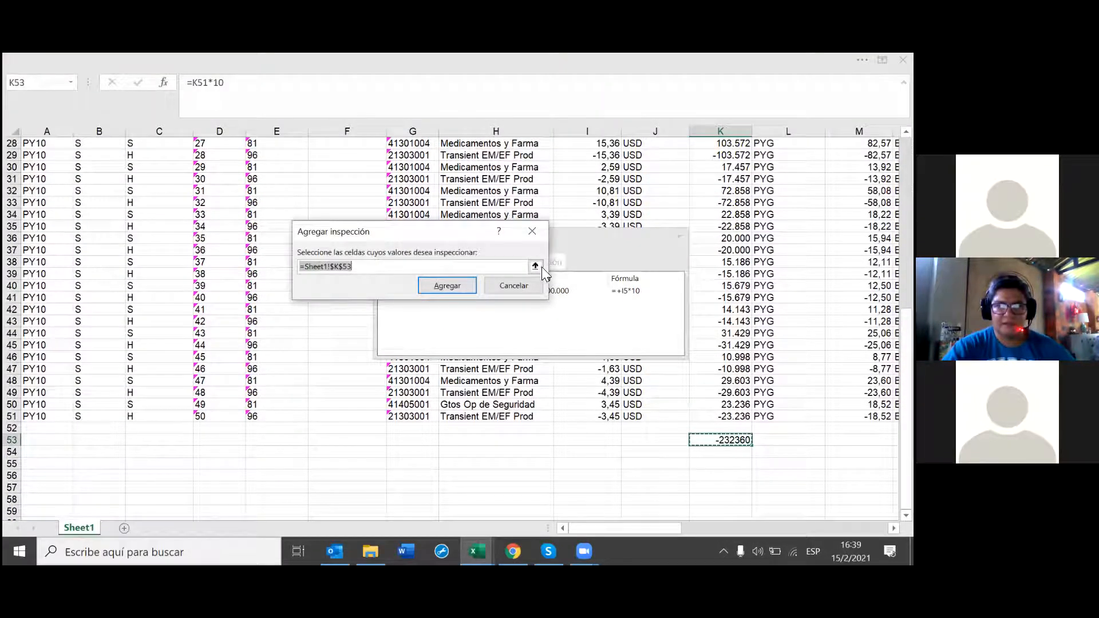
Step: Add K53 to the watch list, showing -232360 from =K51*10 beside K10
left_click(718, 439)
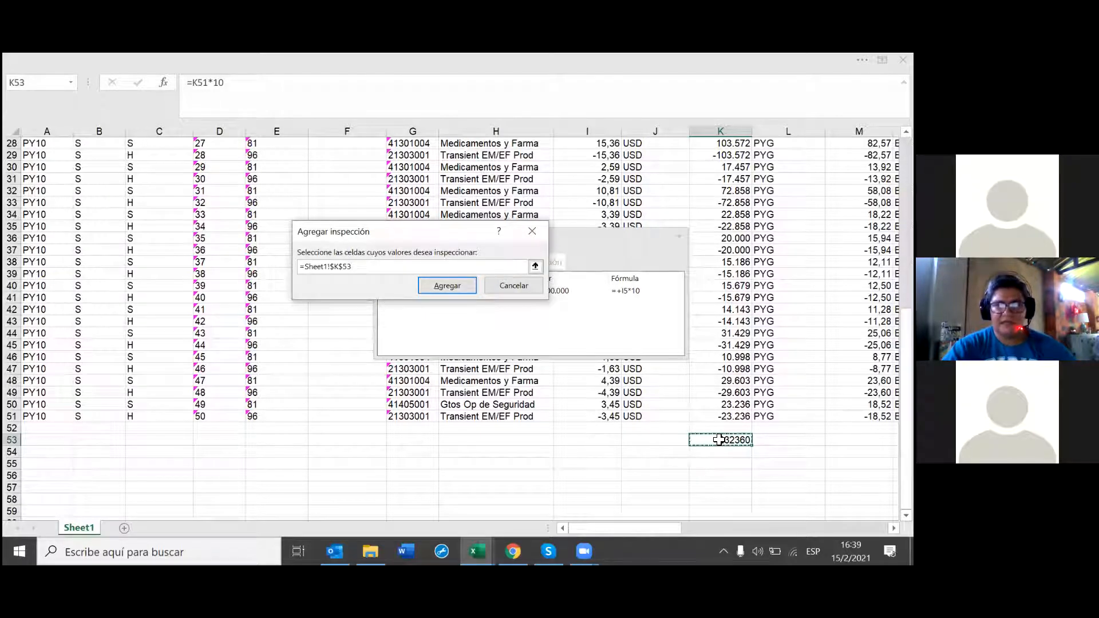
left_click(452, 285)
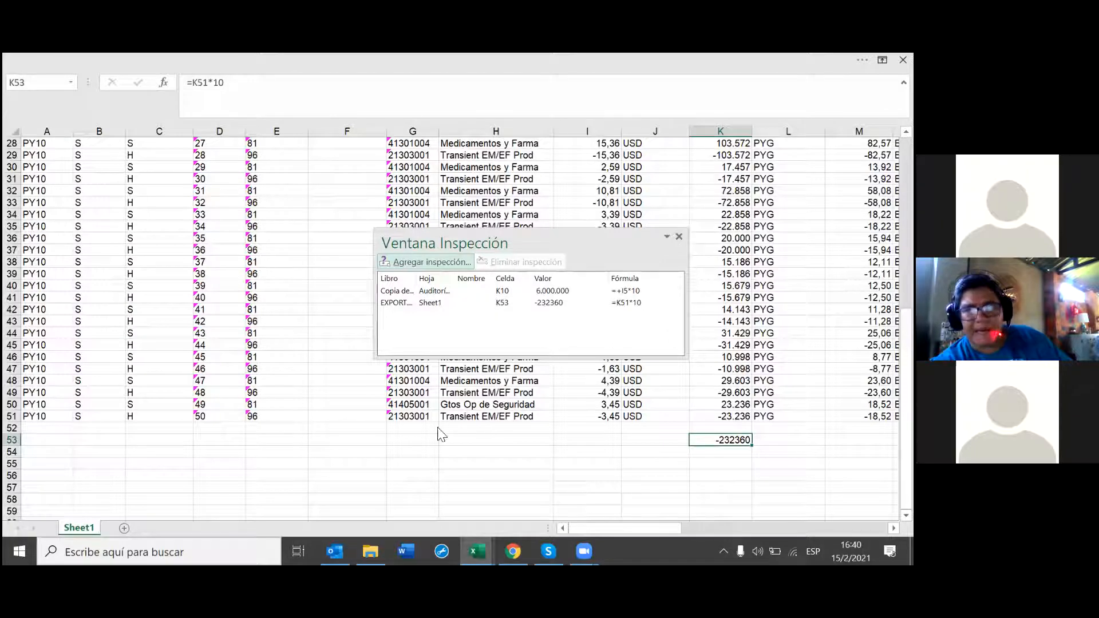
scroll(387, 487, "up", 3)
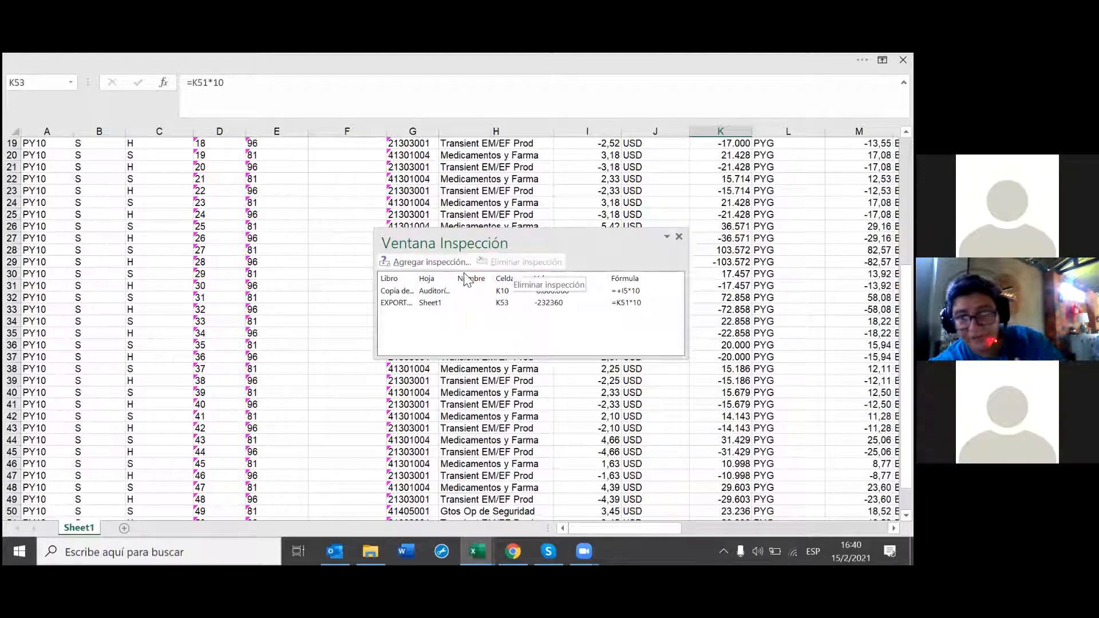
Step: Delete the K53 and K10 watches and close the emptied Watch Window
left_click(433, 302)
left_click(536, 264)
left_click(503, 291)
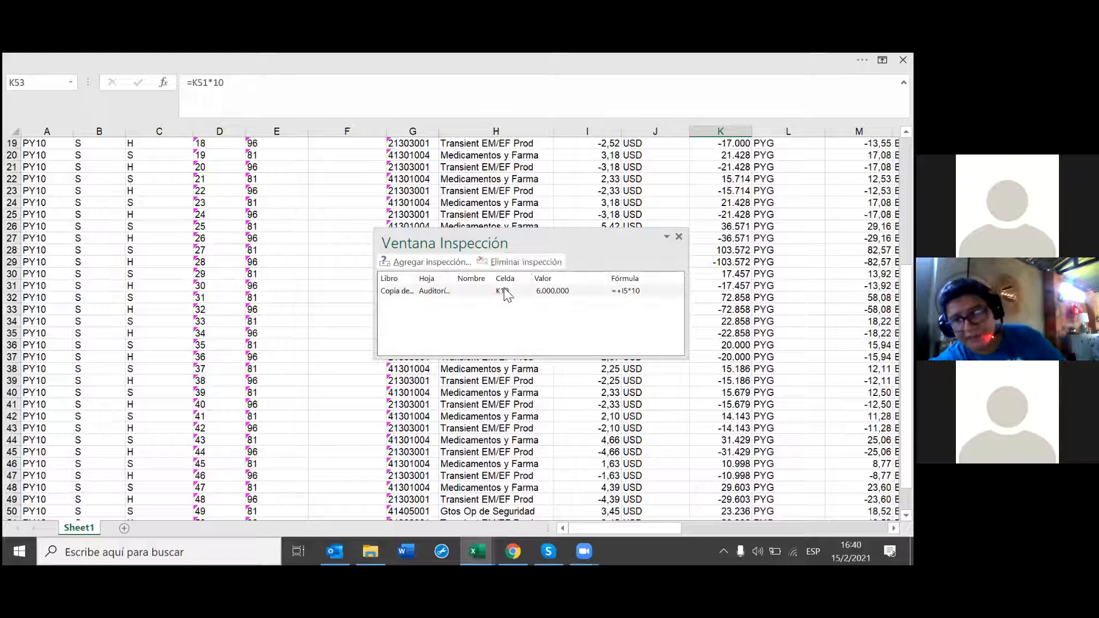
left_click(525, 263)
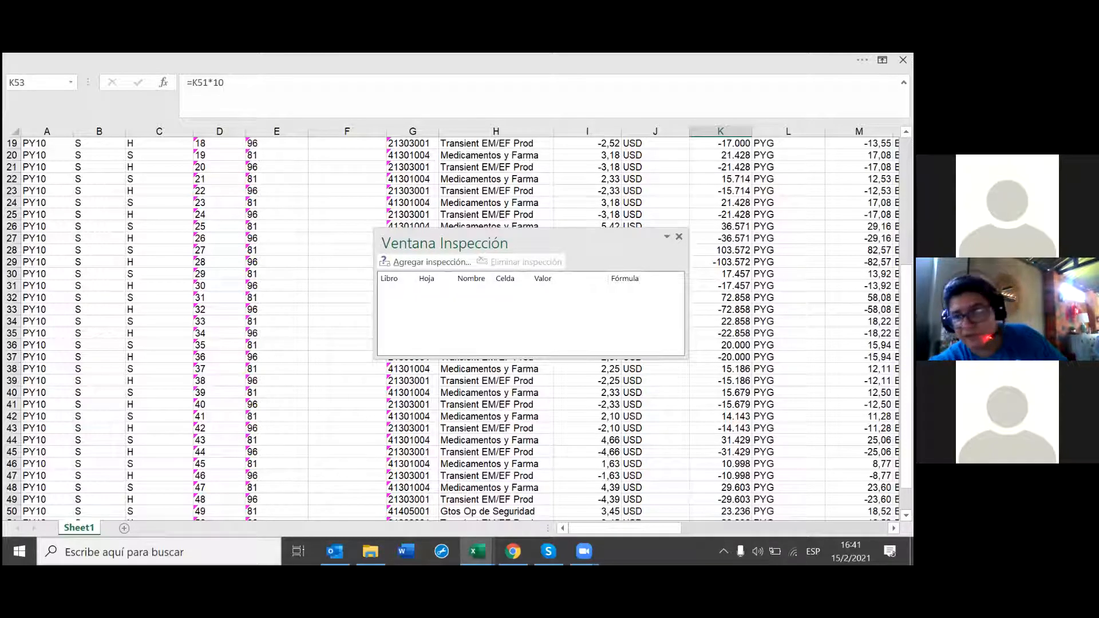
left_click(678, 237)
Step: Close the EXPORT workbook without saving and close the Watch Window on Auditoría de Fórmulas
left_click(903, 60)
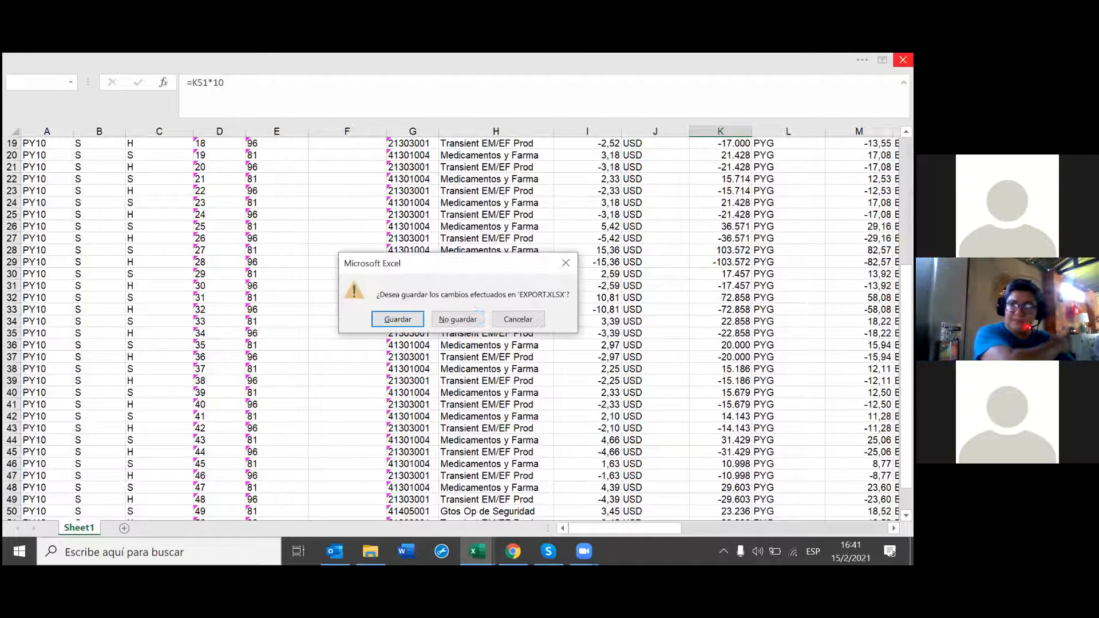
left_click(472, 318)
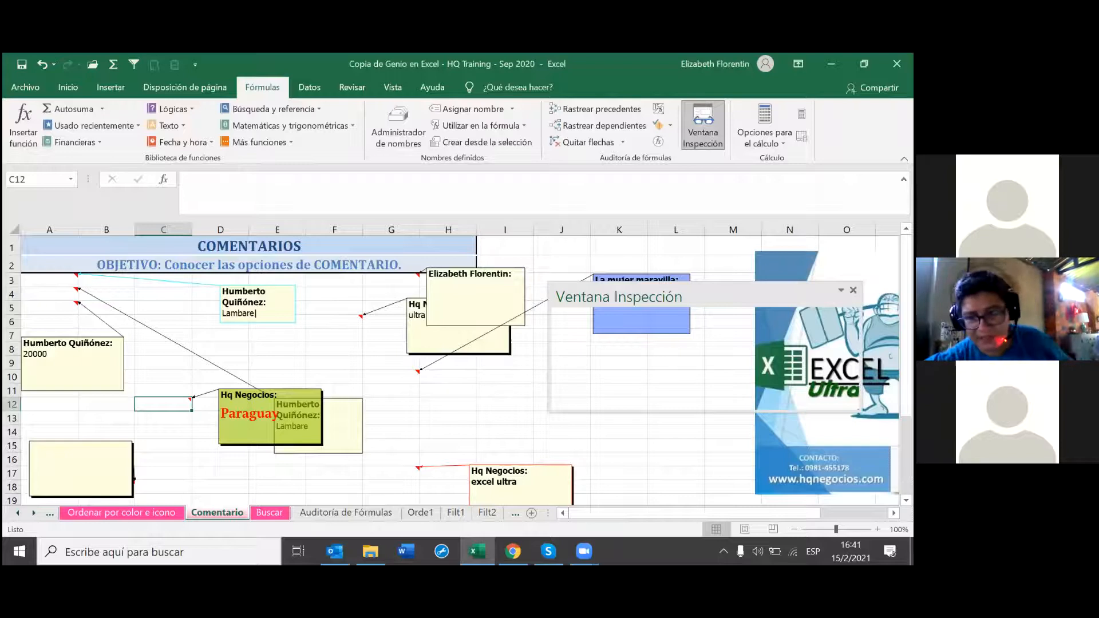
left_click_drag(699, 299, 568, 299)
left_click(337, 511)
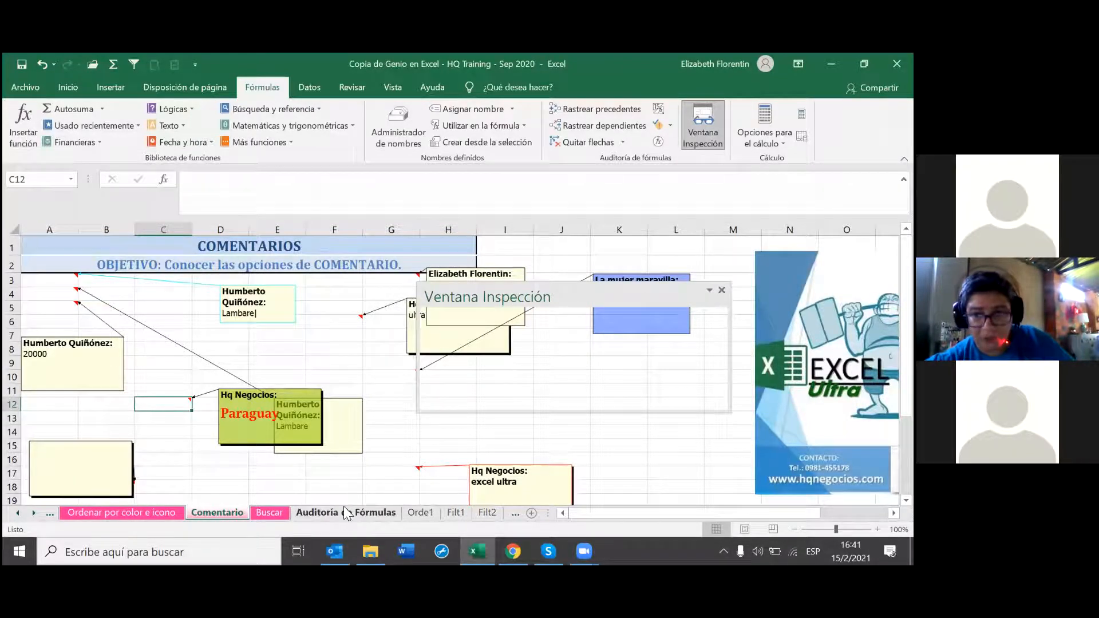
left_click(722, 291)
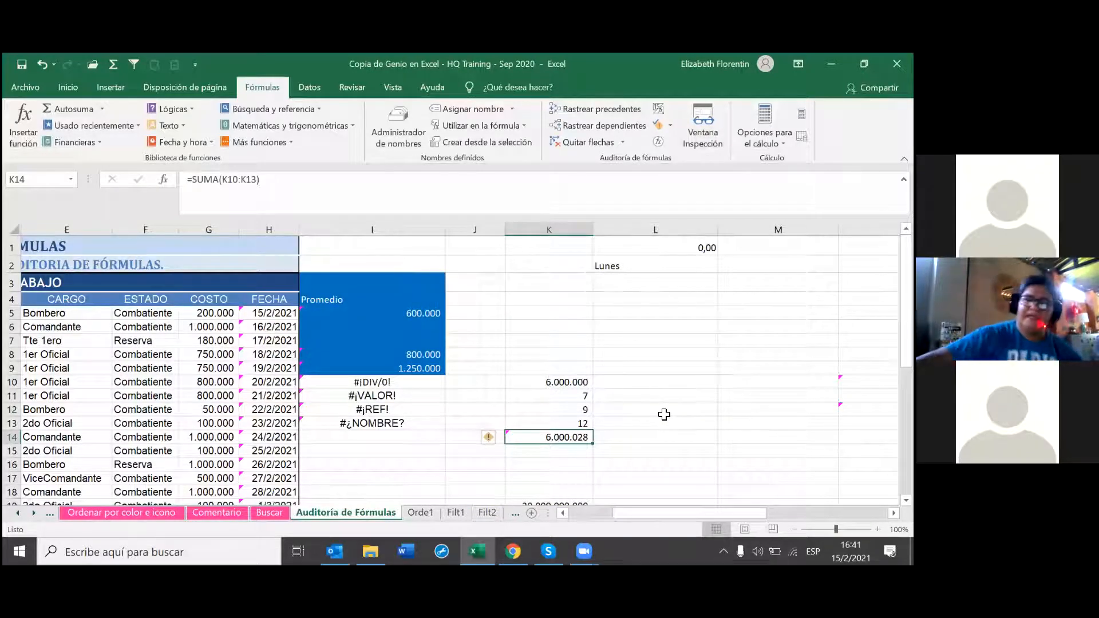
Step: Give the Auditoría de Fórmulas sheet tab a new colour, then move on to Orde1
right_click(379, 506)
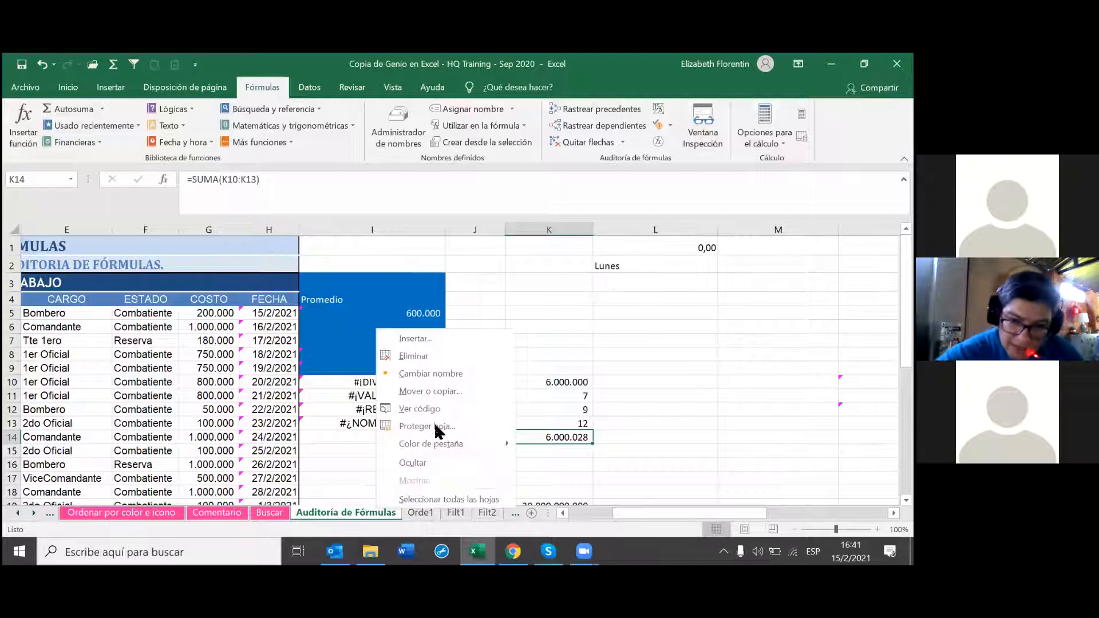
mouse_move(542, 446)
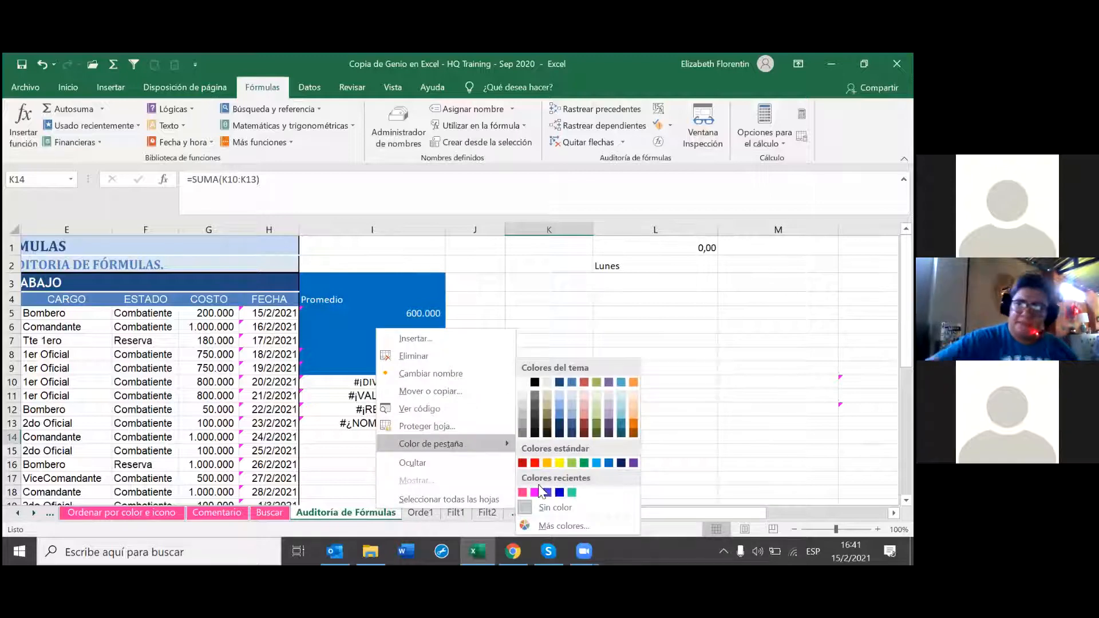
left_click(527, 495)
left_click(377, 465)
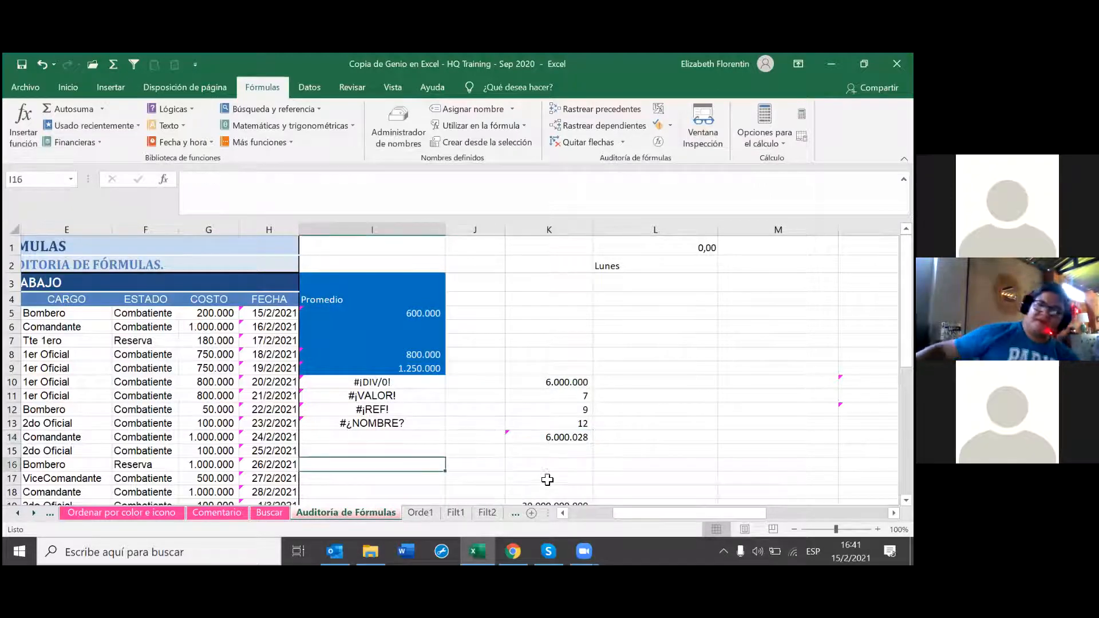
scroll(544, 483, "down", 1)
key("ctrl+Page_Down")
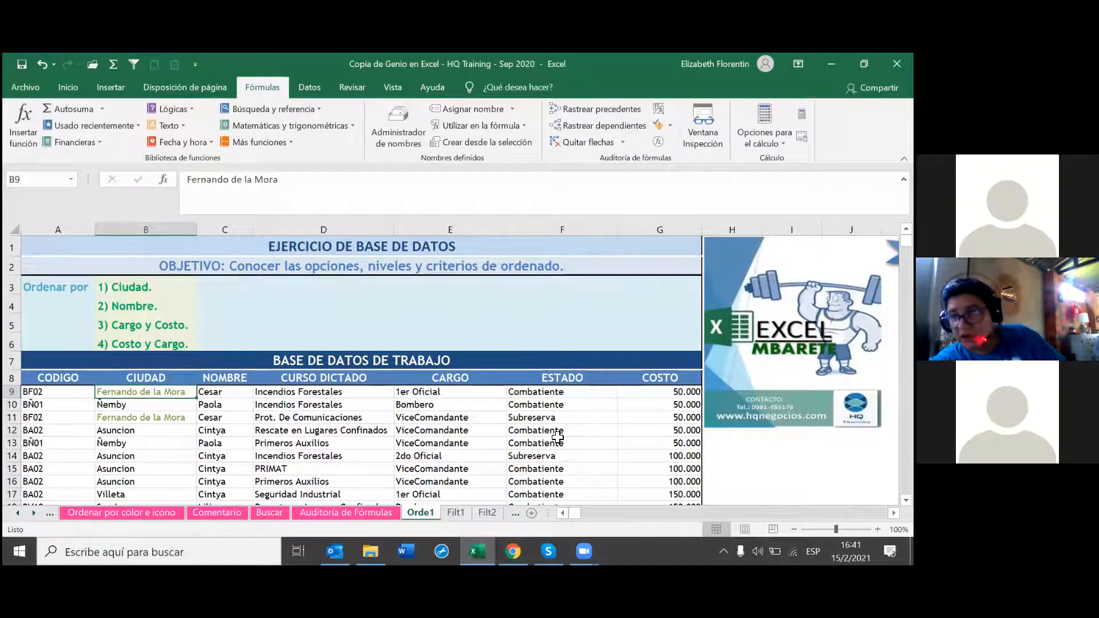
Step: Select an Asuncion cell in the CIUDAD column and show the Datos sort and filter tools
scroll(557, 438, "down", 1)
scroll(555, 436, "up", 1)
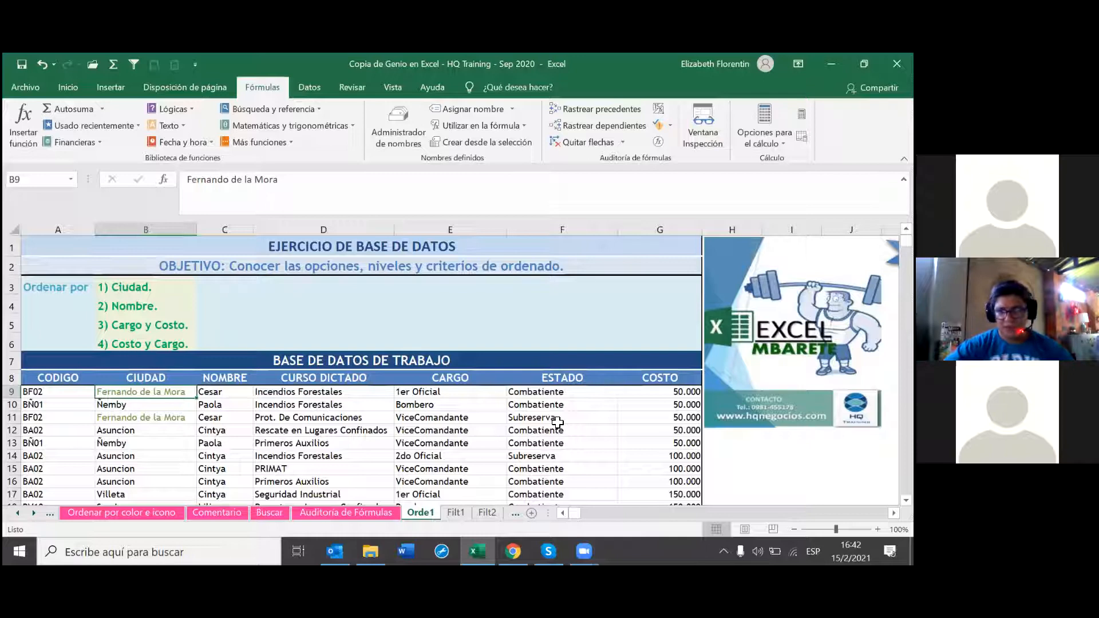
scroll(197, 361, "down", 2)
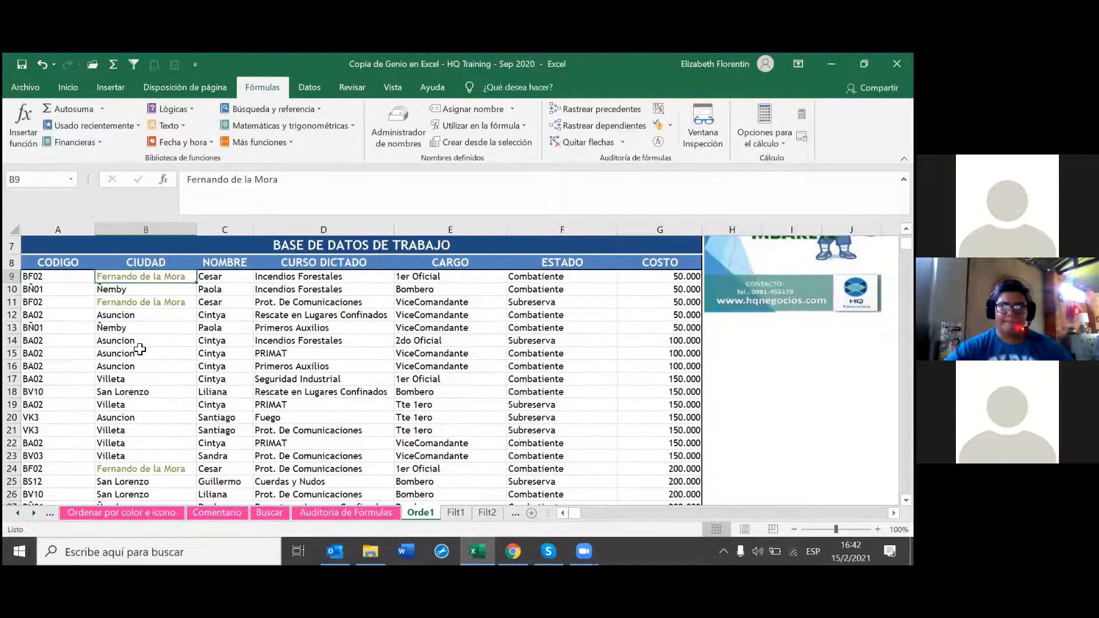
left_click(114, 341)
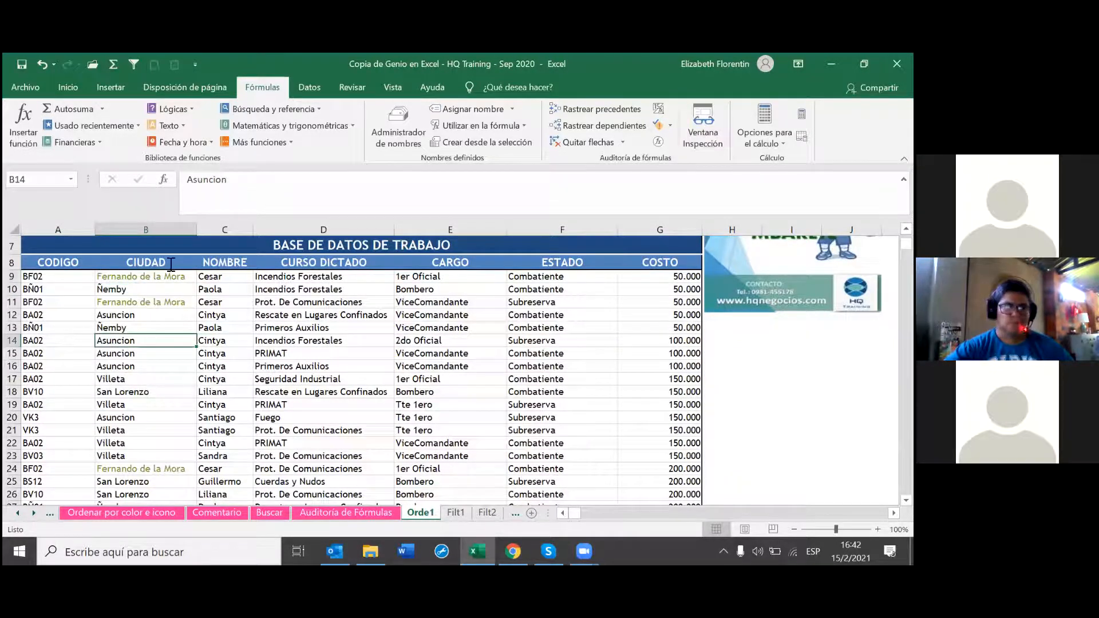
left_click(318, 87)
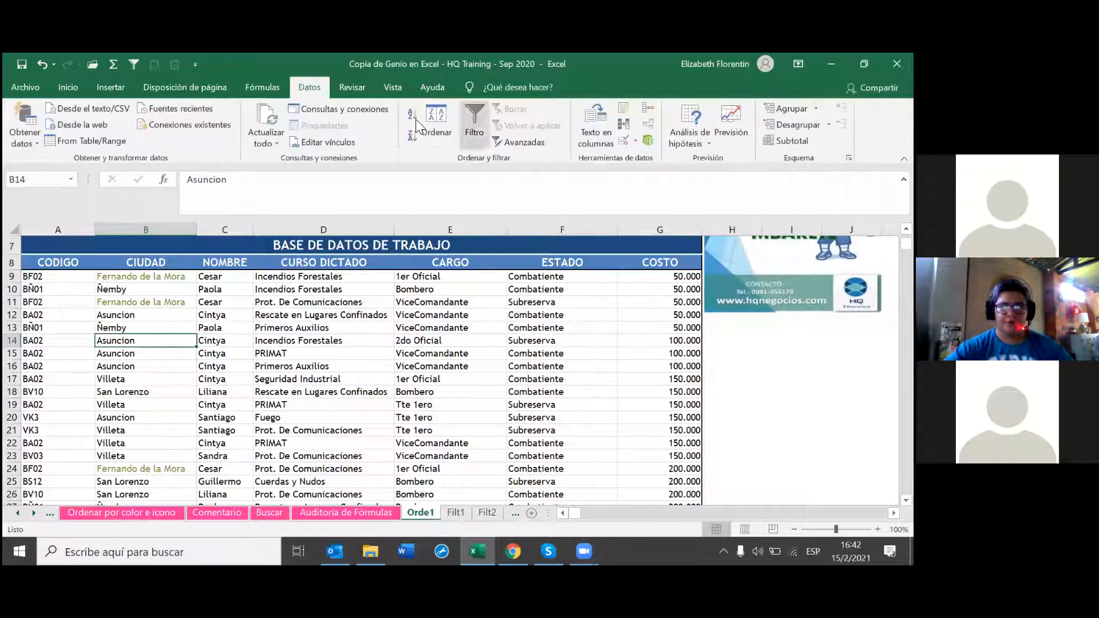
Step: Sort the work database A to Z by CIUDAD, then select a NOMBRE cell
left_click(416, 122)
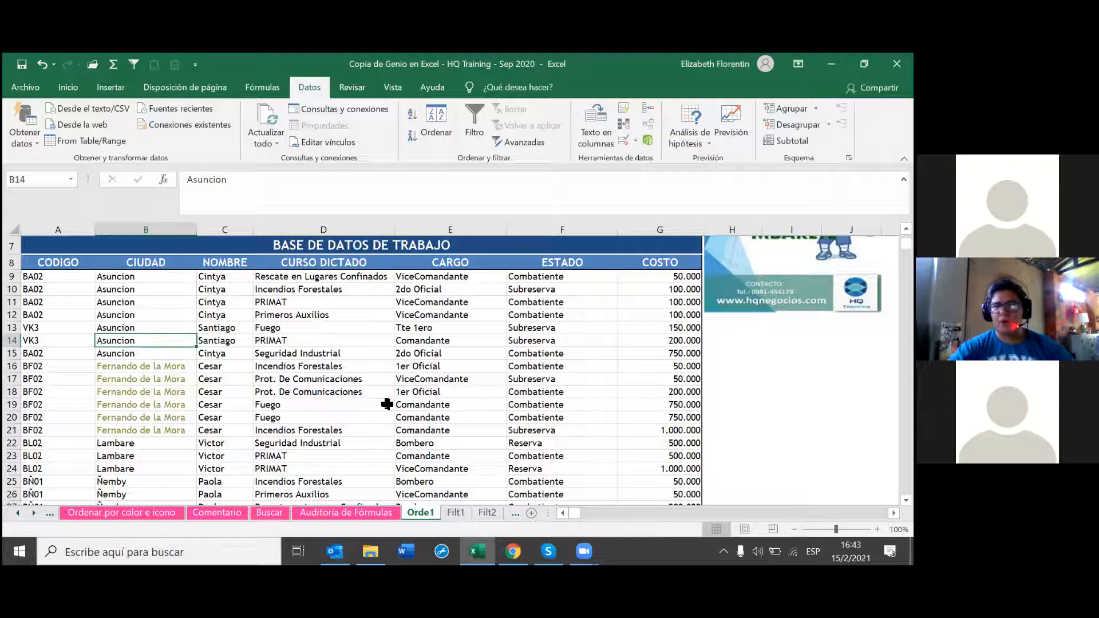
scroll(372, 404, "up", 2)
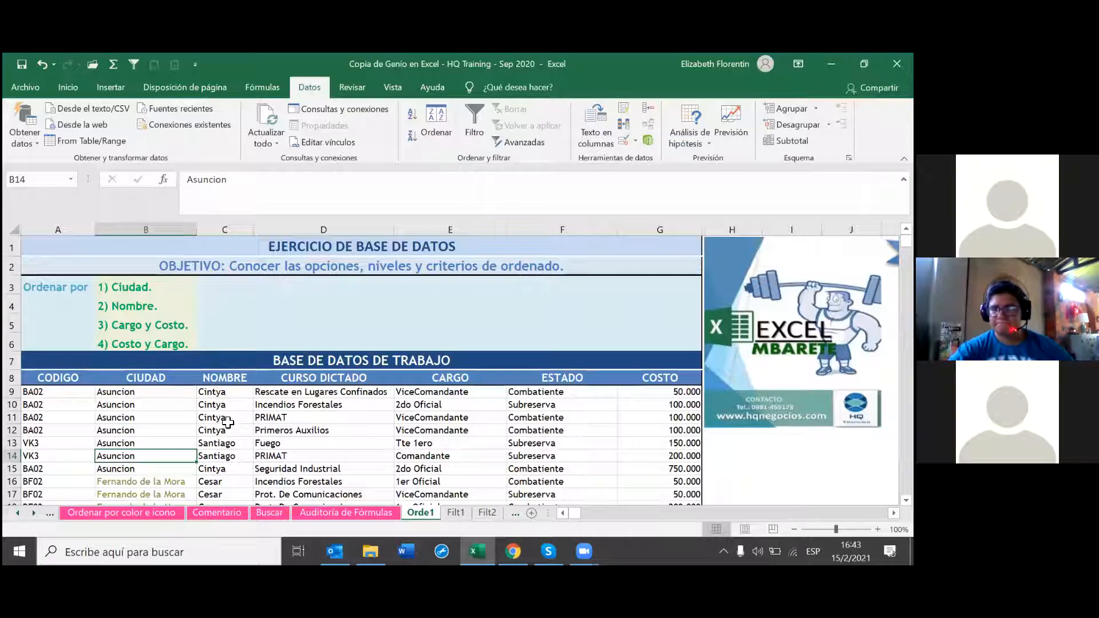
left_click(238, 391)
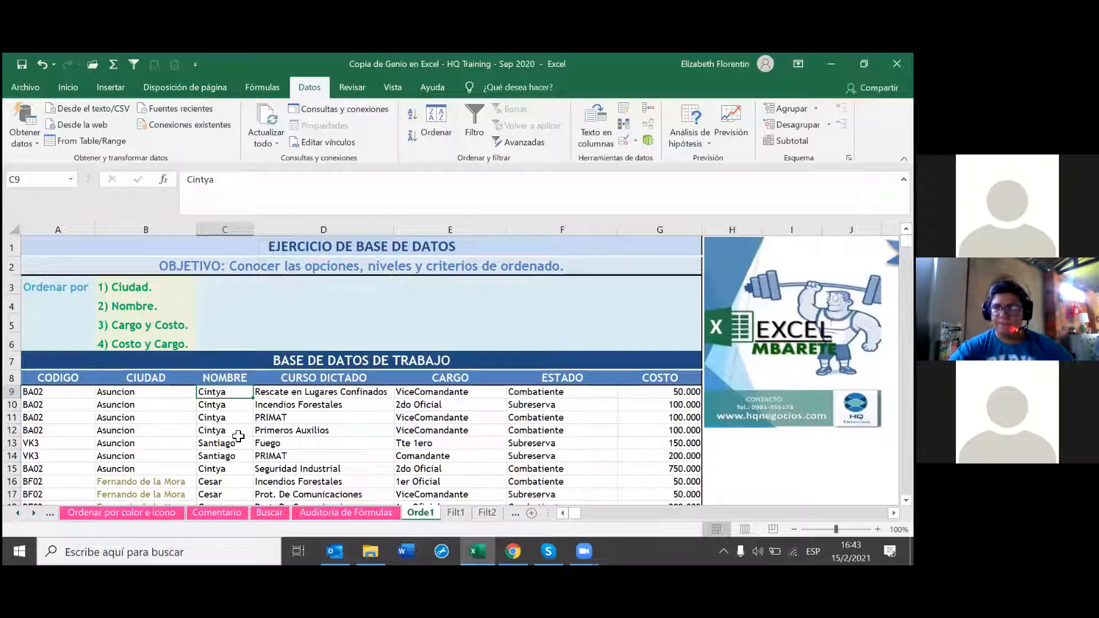
Step: Sort the table A to Z by NOMBRE and review the Cesar and Cintya rows
scroll(240, 435, "down", 1)
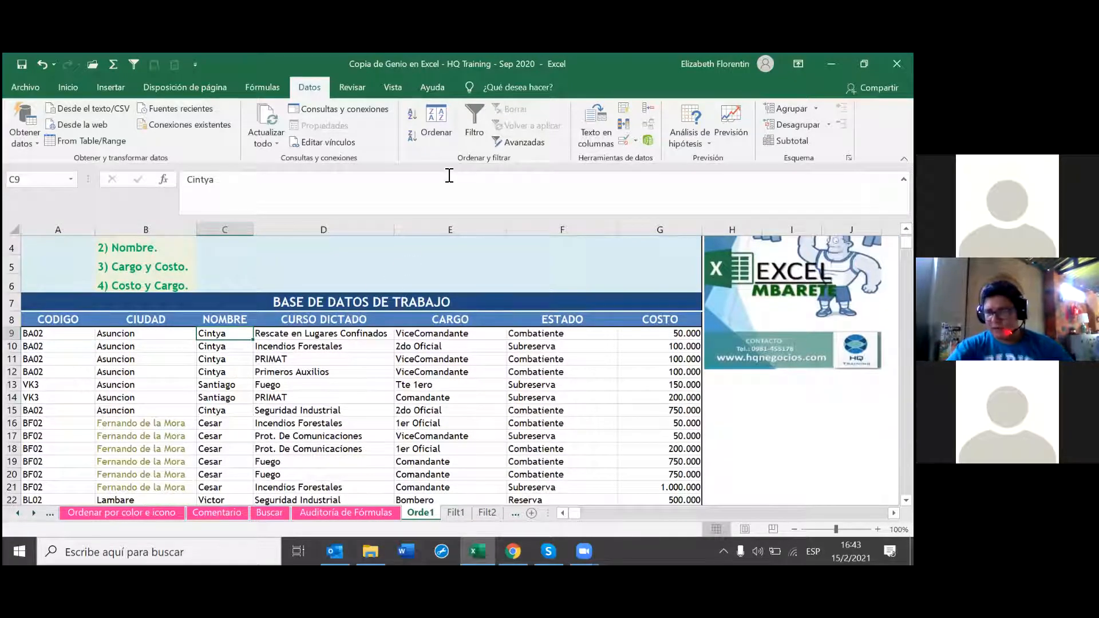
left_click(412, 115)
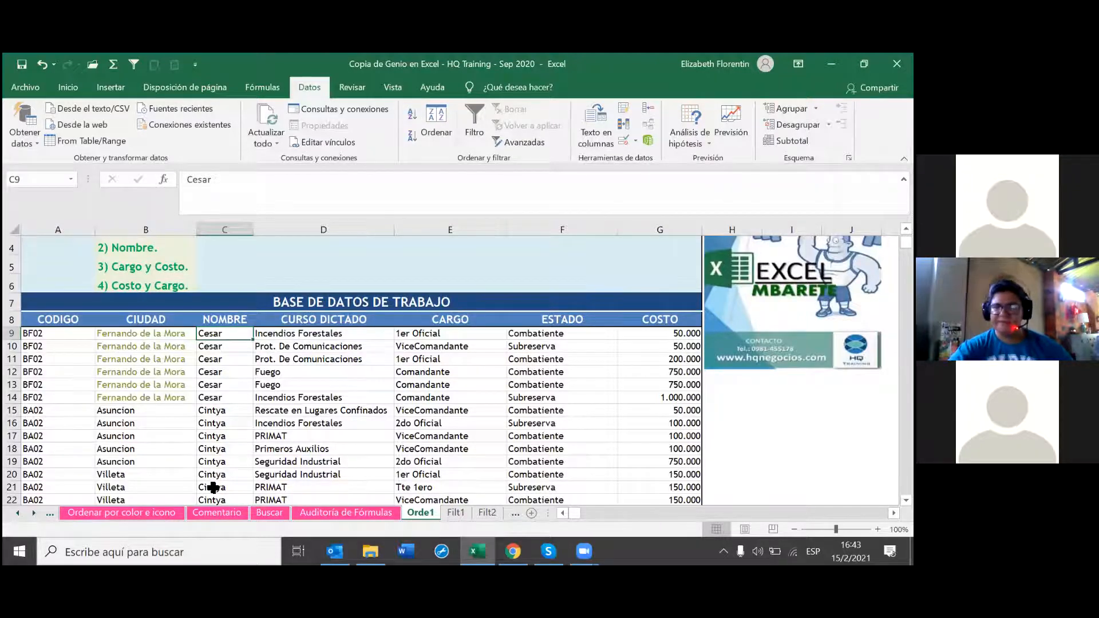
scroll(213, 487, "down", 5)
scroll(236, 492, "down", 3)
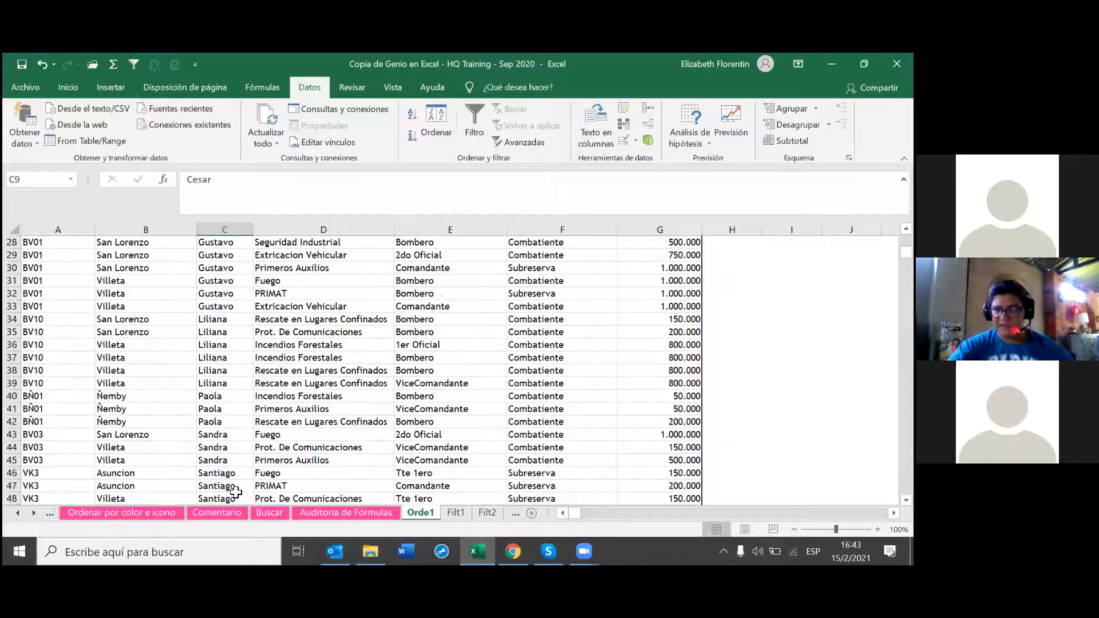
scroll(236, 492, "up", 9)
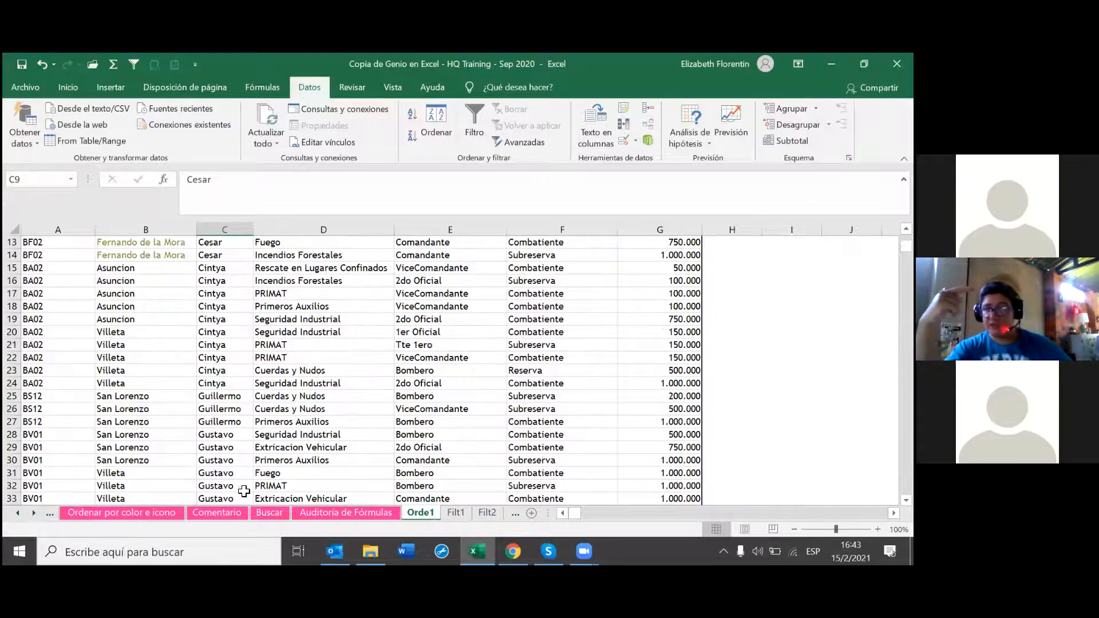
scroll(248, 490, "down", 1)
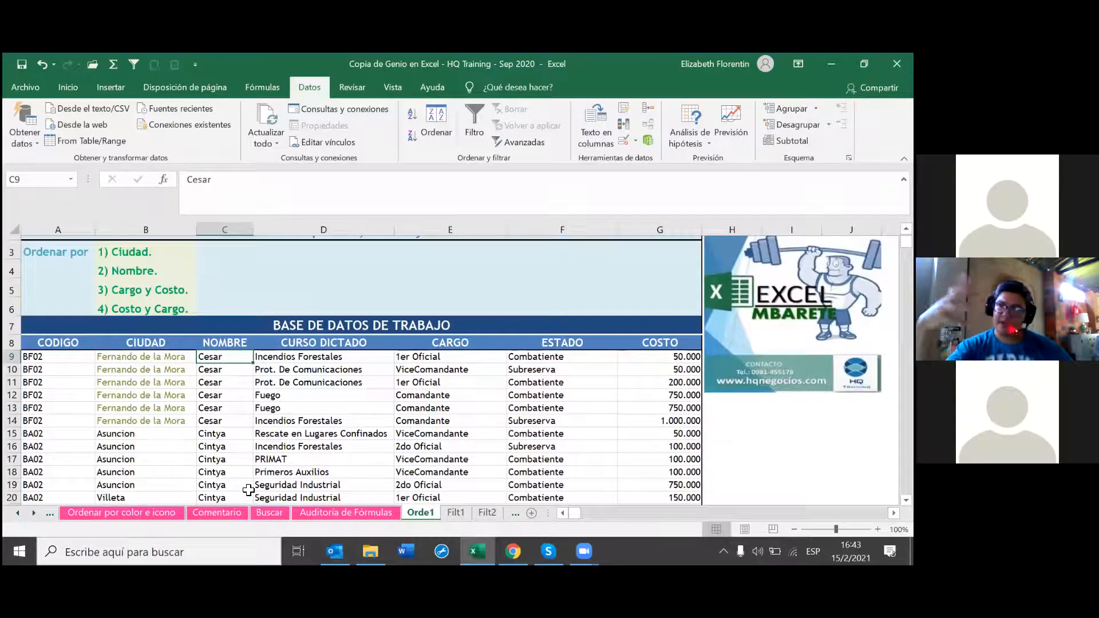
scroll(248, 490, "up", 1)
scroll(249, 489, "down", 1)
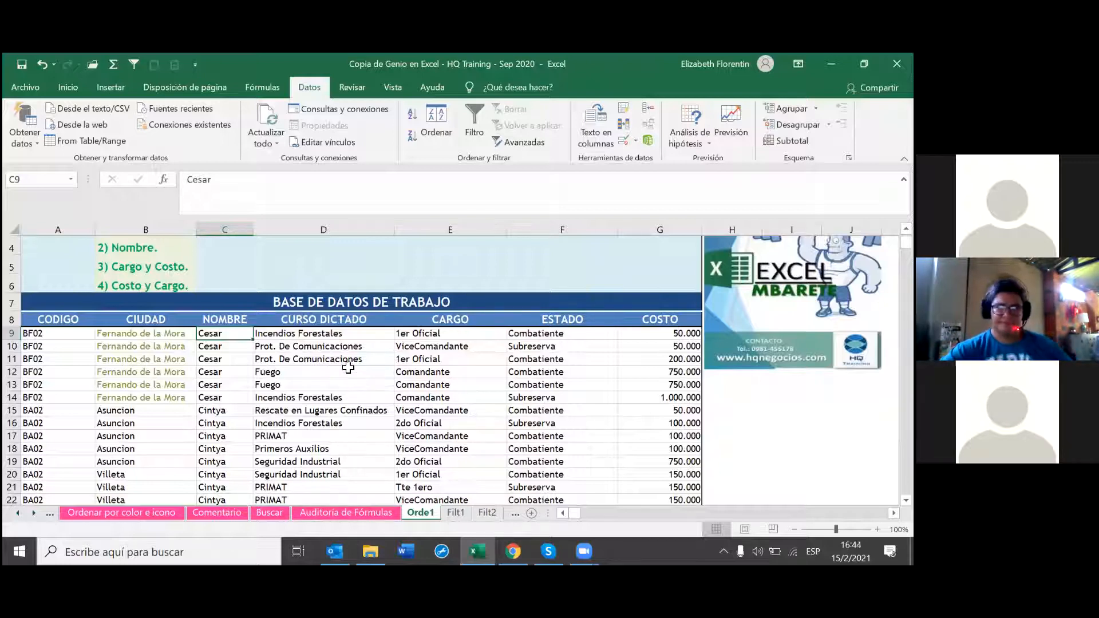
Step: Select cells in the CURSO DICTADO column, including the first course cell D9
left_click(348, 349)
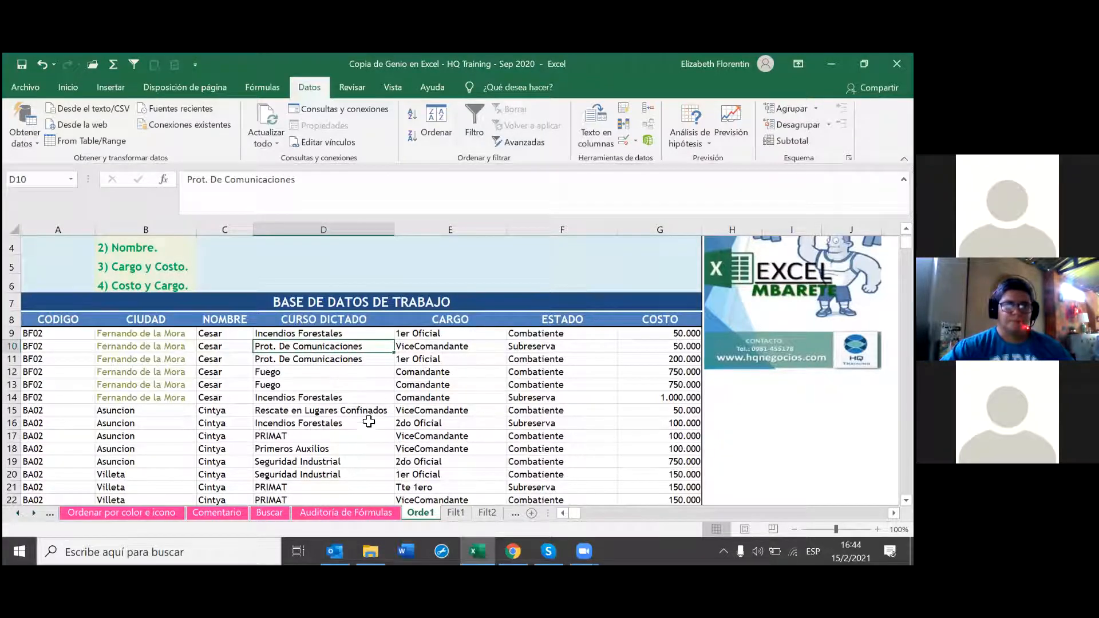
scroll(311, 399, "up", 1)
left_click(312, 389)
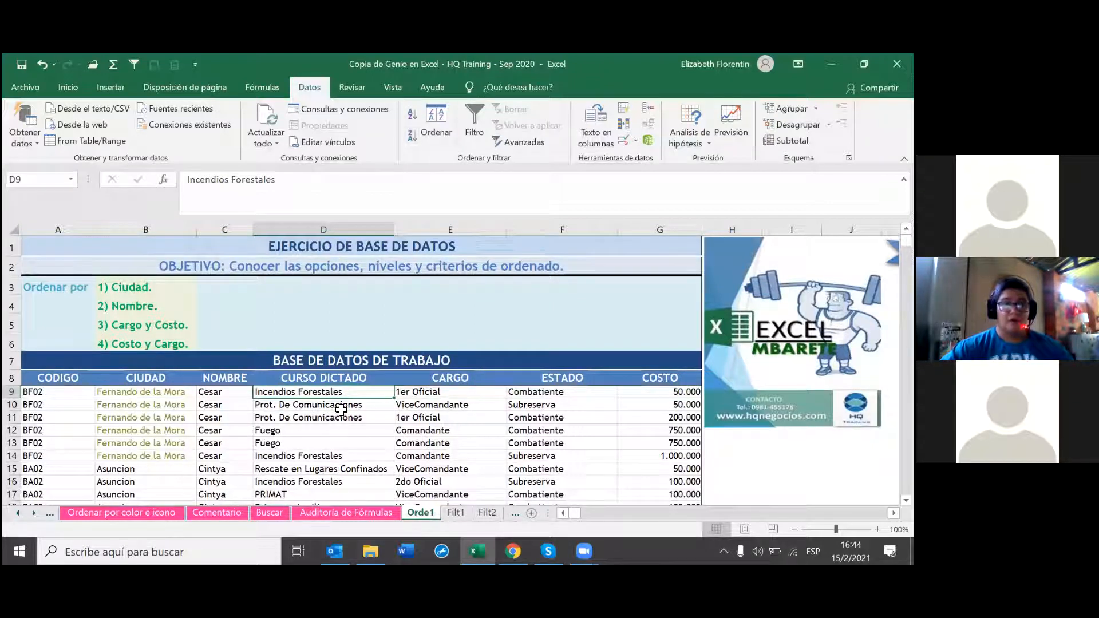
scroll(343, 404, "down", 1)
left_click(352, 346)
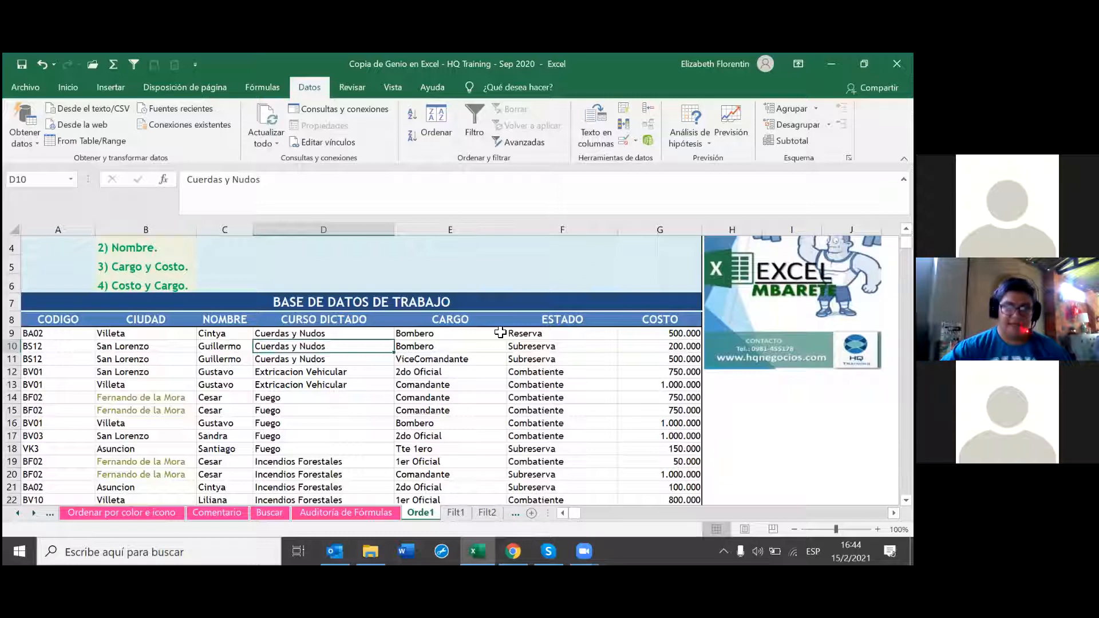
Step: Sort the table A to Z by CARGO so the 1er Oficial rows lead
left_click(476, 335)
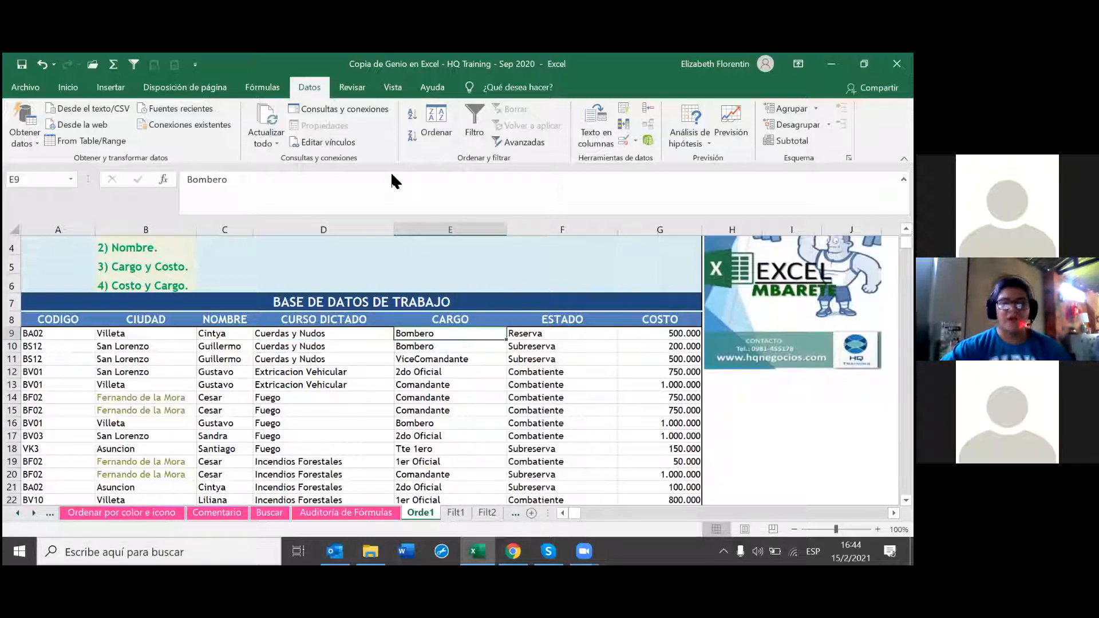
left_click(411, 114)
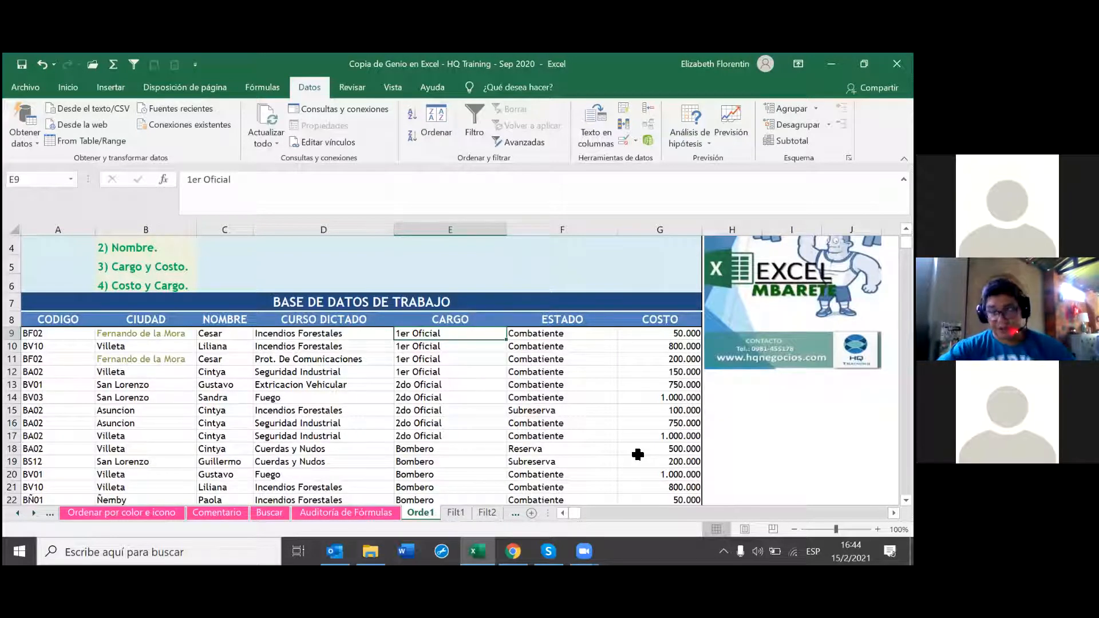
left_click(666, 333)
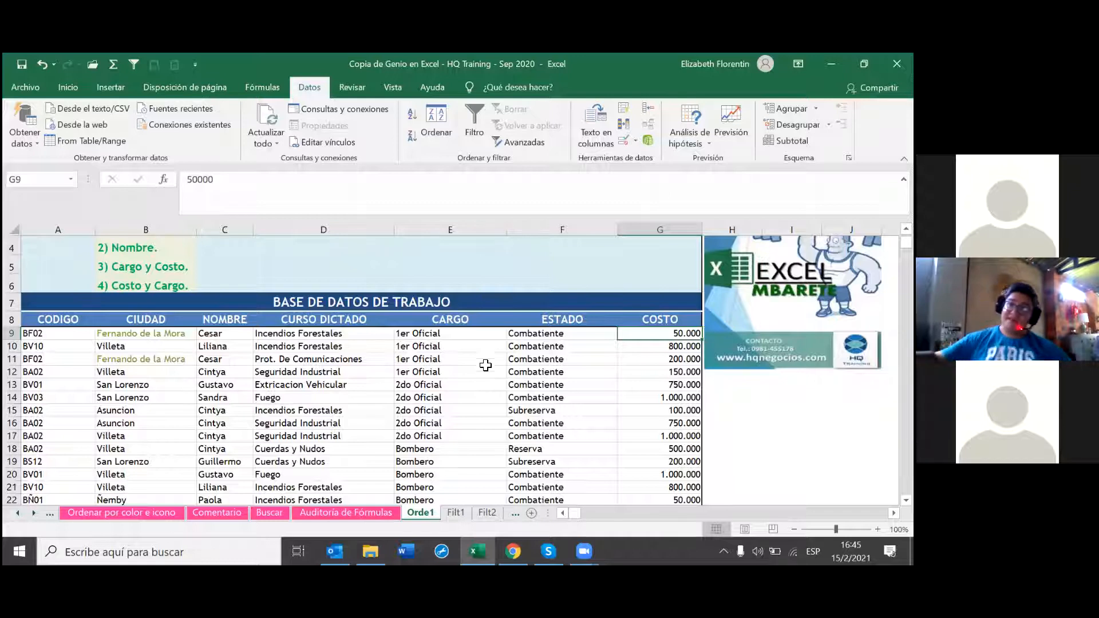
Step: Add a second sort level so rows sort by CARGO, then COSTO smallest to largest
left_click(428, 121)
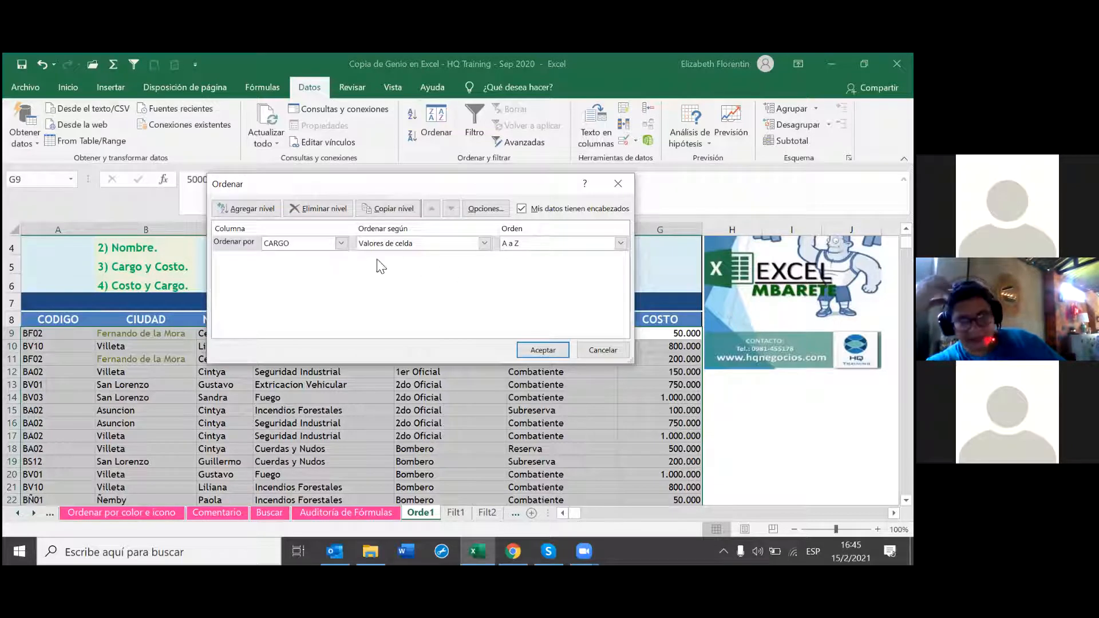
left_click(248, 208)
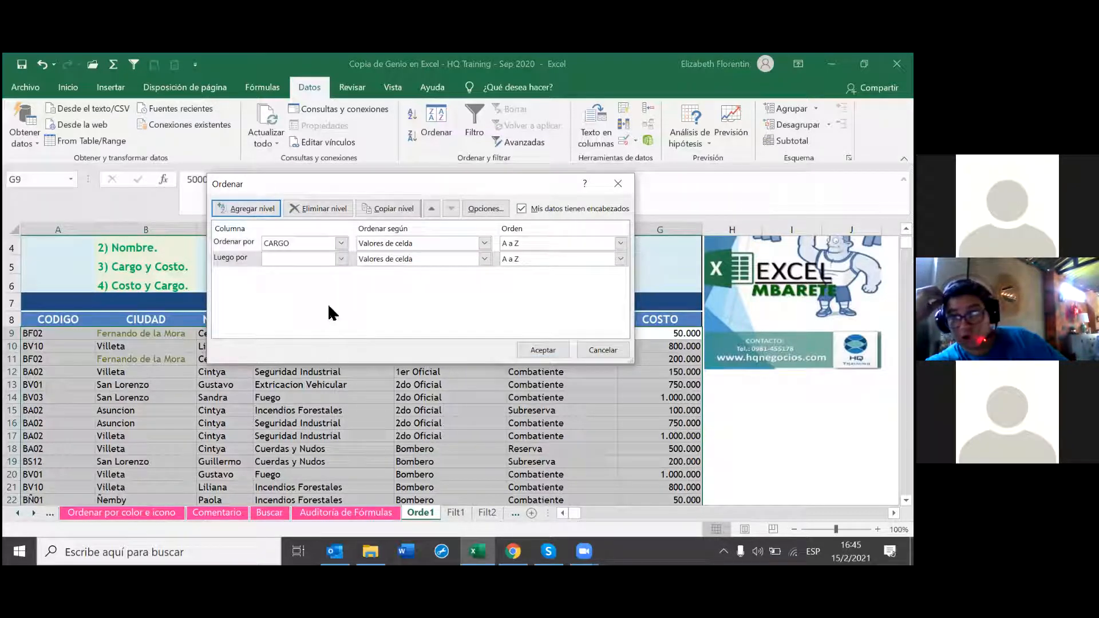
left_click(341, 258)
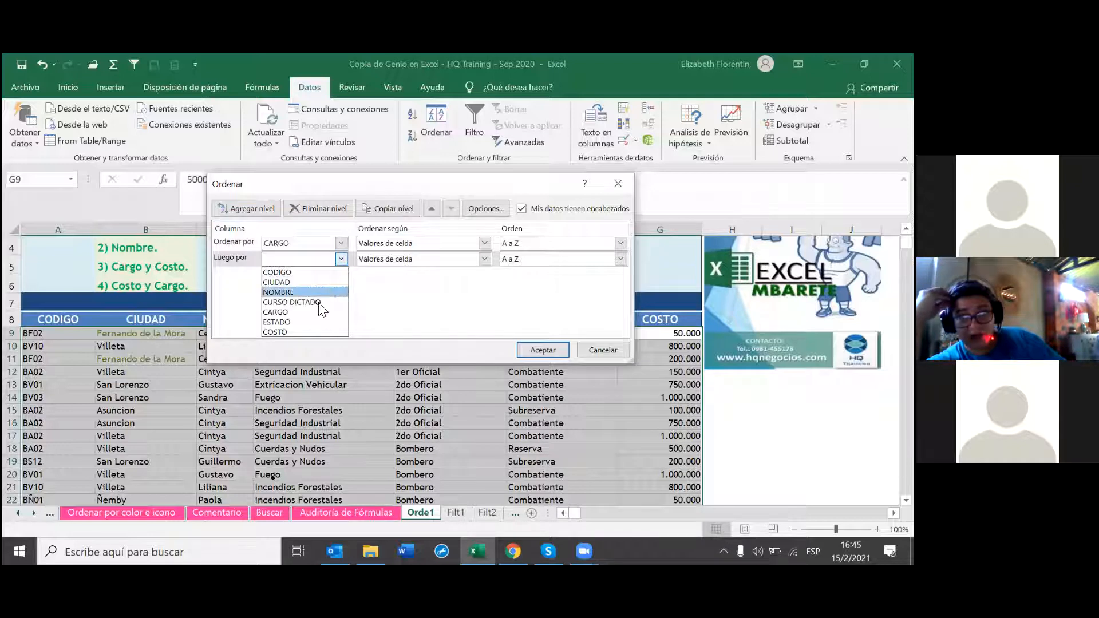
left_click(309, 332)
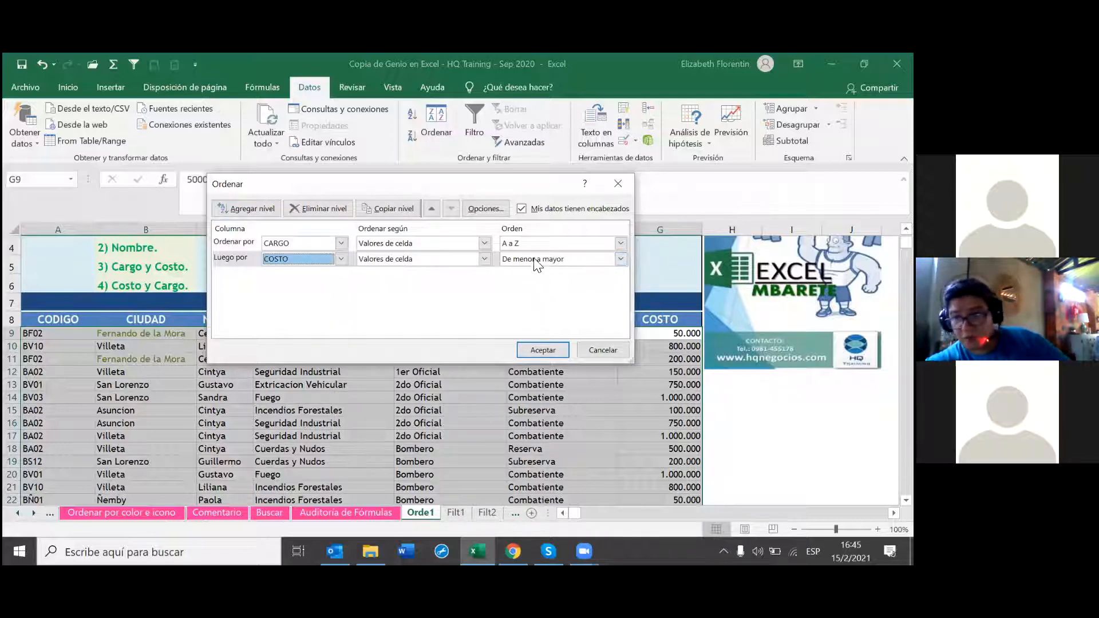
left_click(528, 351)
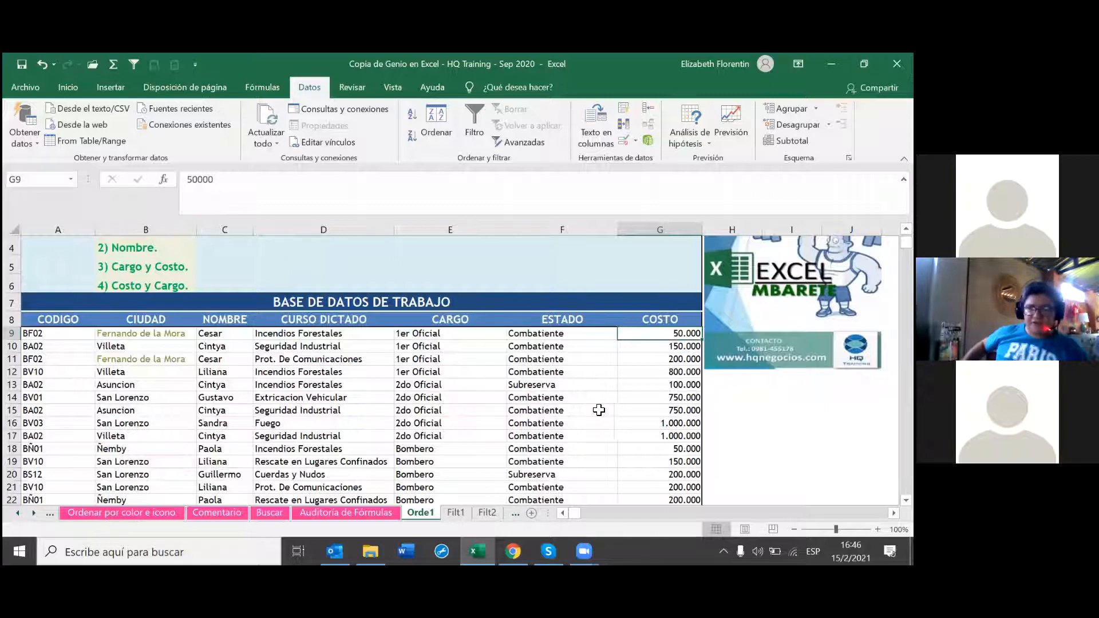
Step: Move COSTO (smallest to largest) ahead of CARGO (A to Z) in the sort levels
left_click(437, 137)
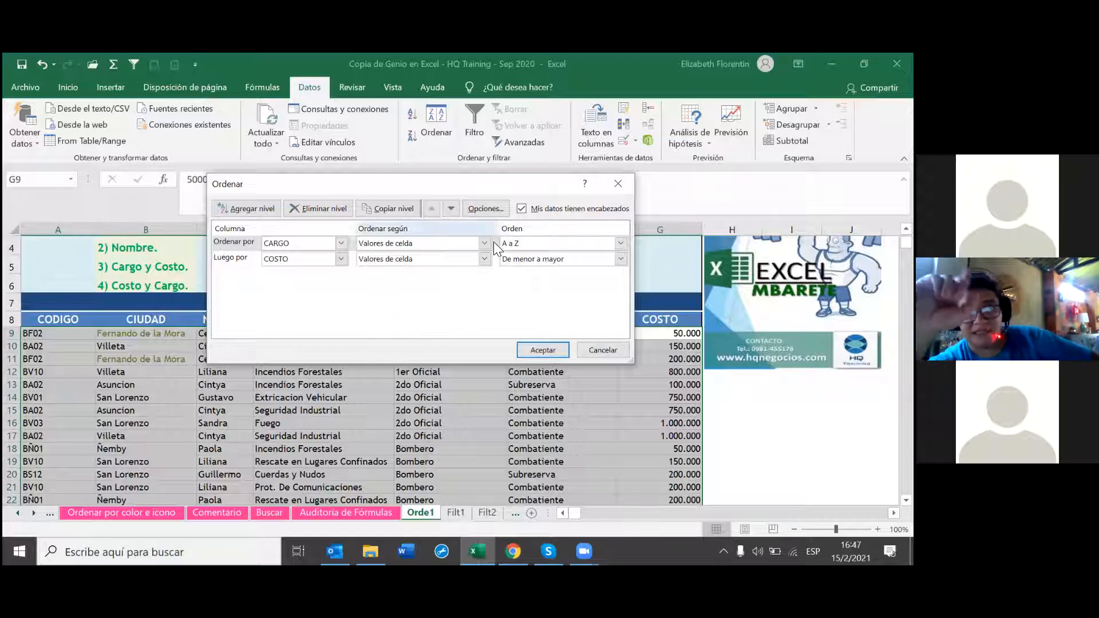
left_click(451, 209)
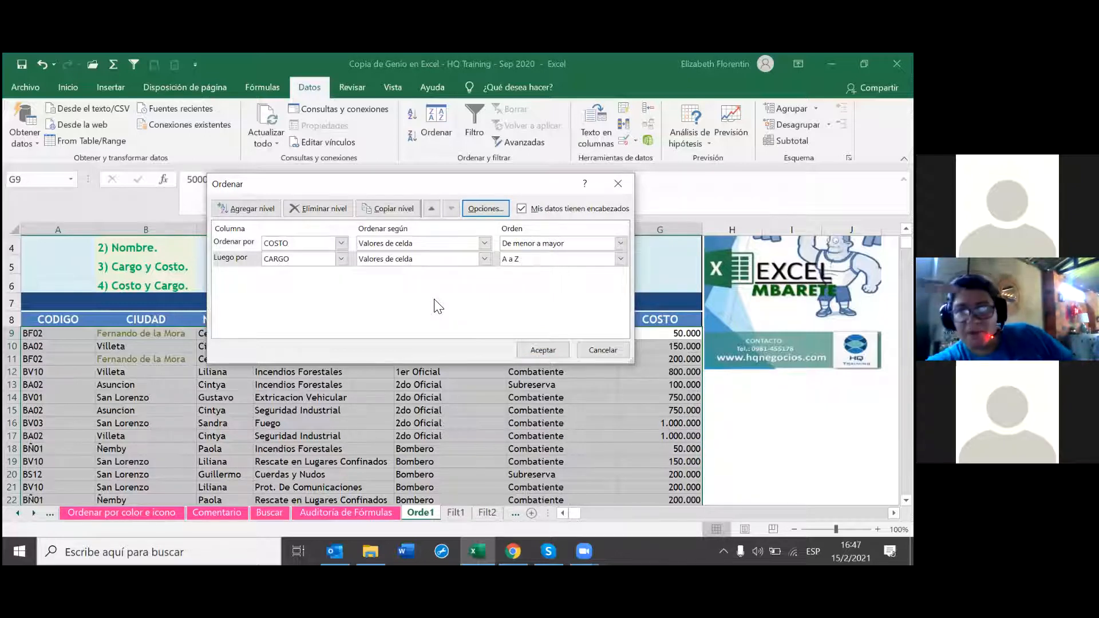
left_click(542, 350)
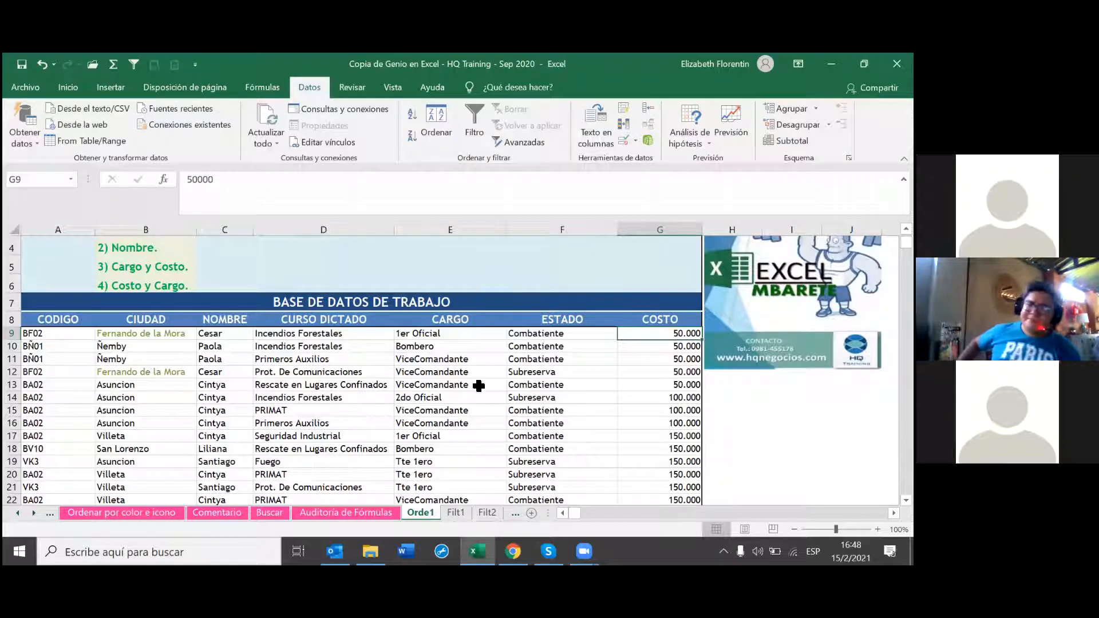
Step: Give the Orde1 tab a pink recent colour, then go to the Filt1 sheet
right_click(422, 511)
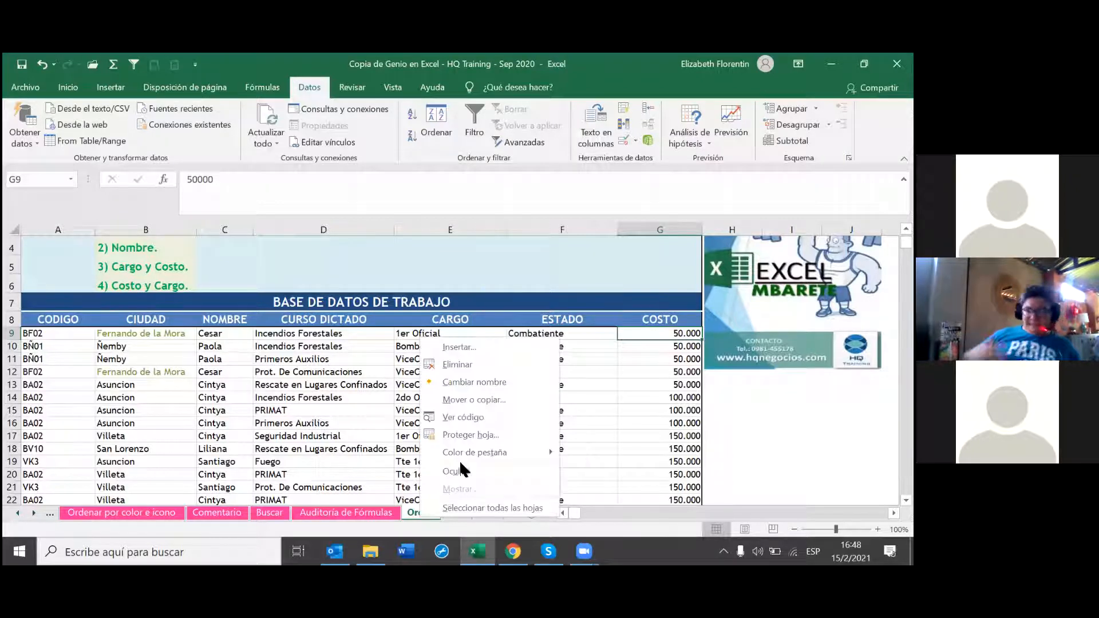
mouse_move(487, 451)
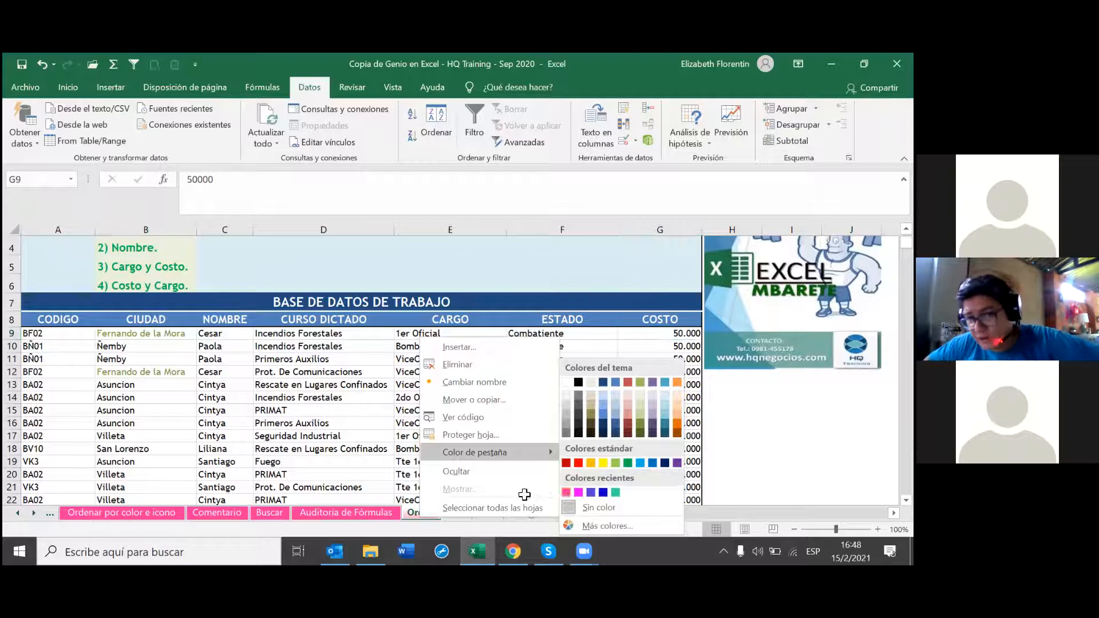
left_click(565, 492)
left_click(460, 514)
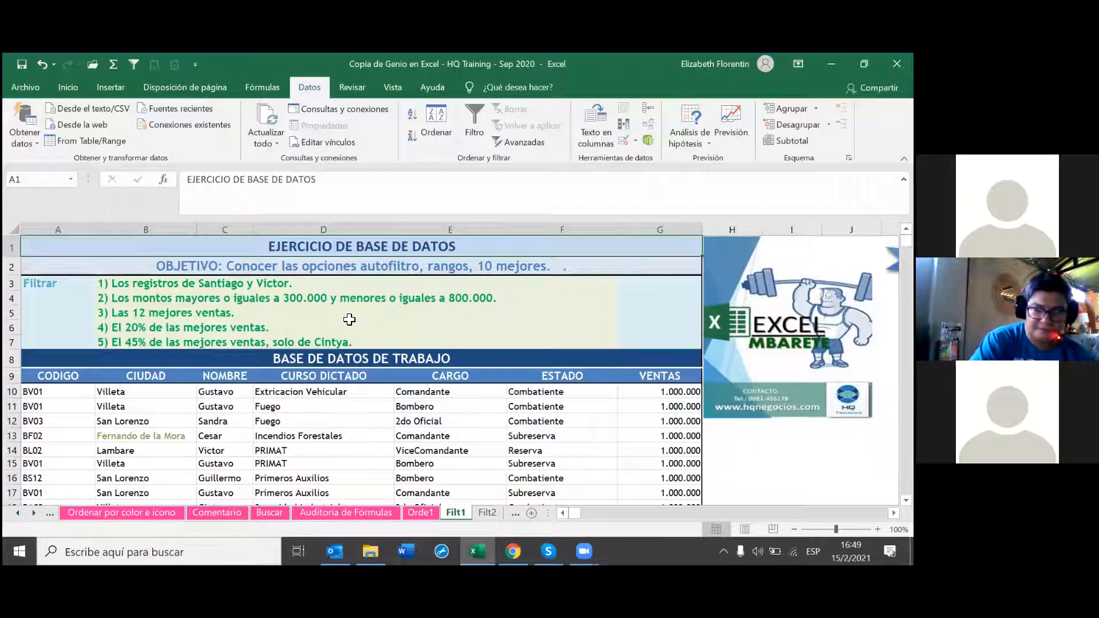
Step: Select header row 9 and turn on Filtro for the CODIGO through VENTAS columns
left_click(11, 376)
left_click(133, 64)
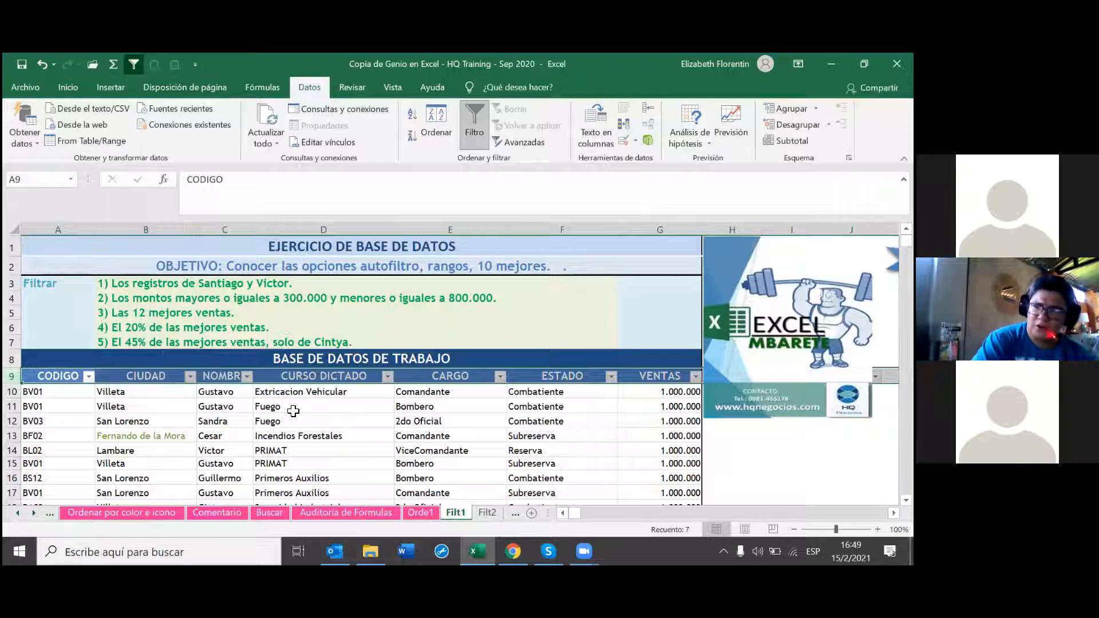
scroll(266, 417, "down", 1)
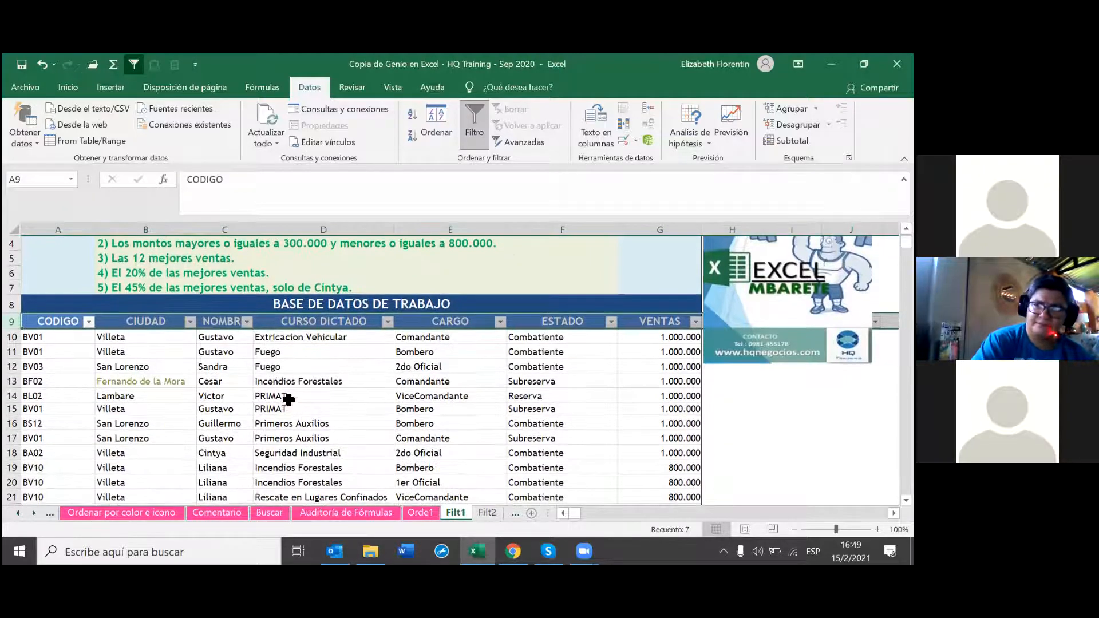
scroll(288, 399, "down", 1)
scroll(287, 399, "up", 1)
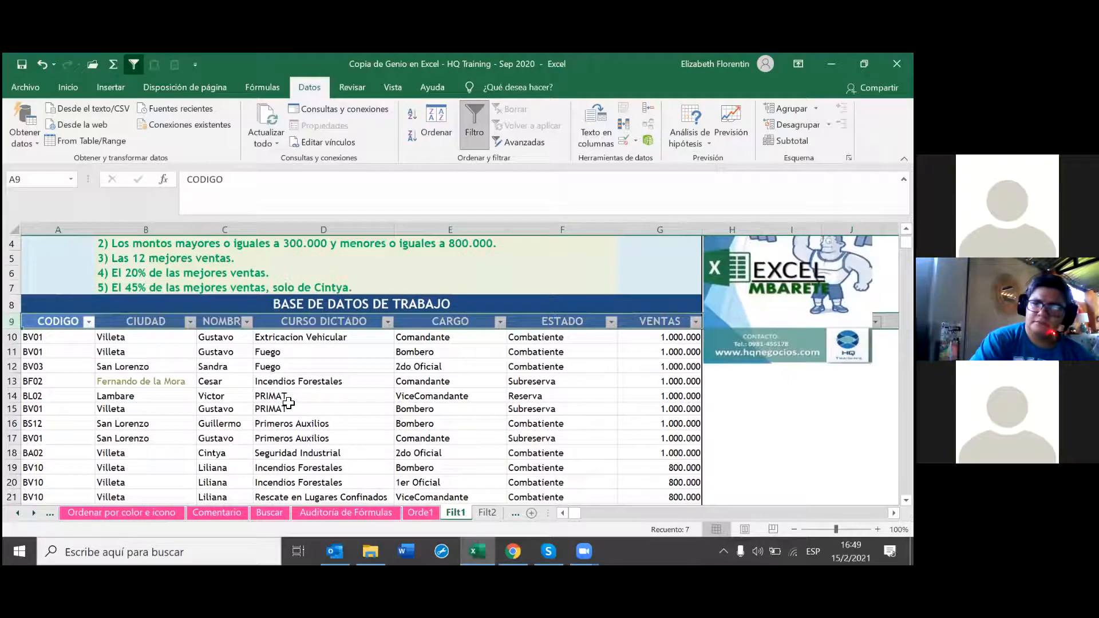
scroll(288, 404, "up", 1)
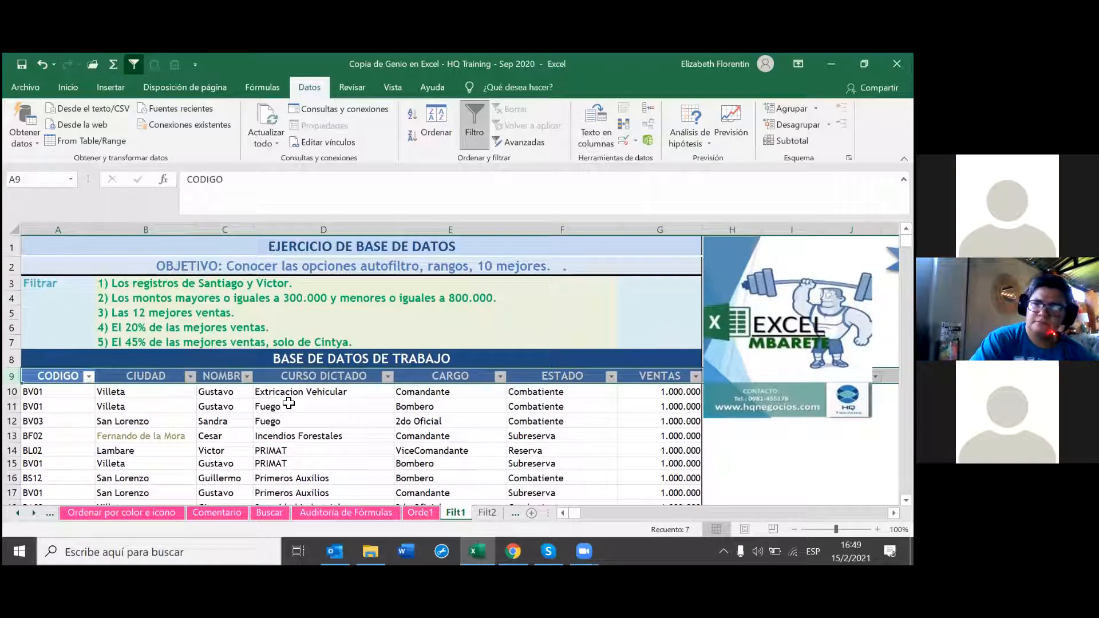
Step: Dismiss the NOMBRE filter list unchanged and switch AutoFilter off on Filt1
left_click(247, 376)
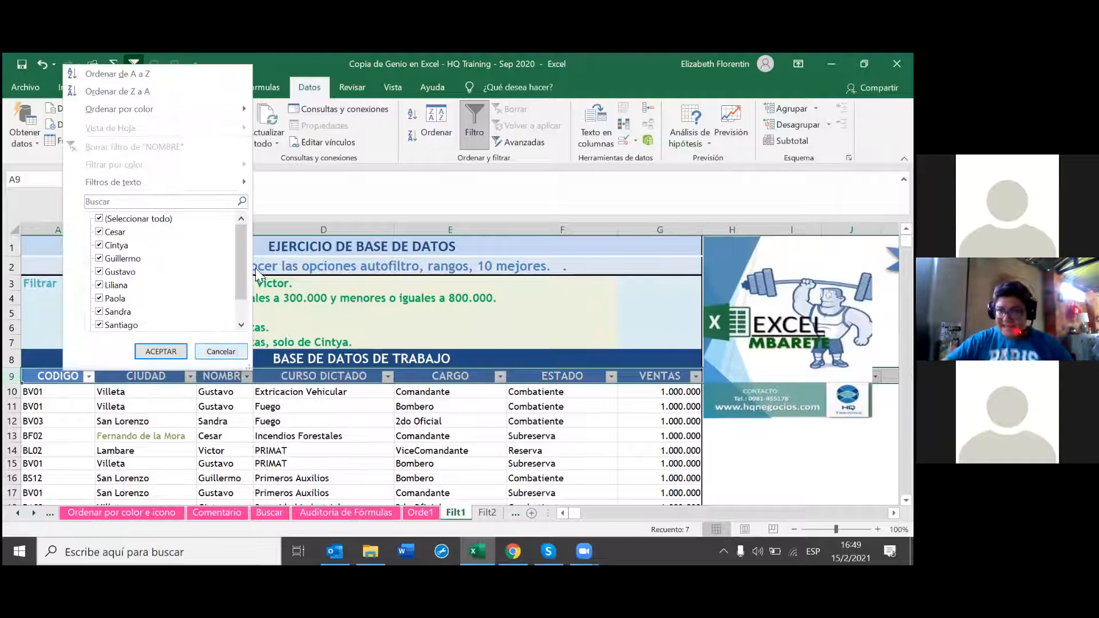
left_click(319, 425)
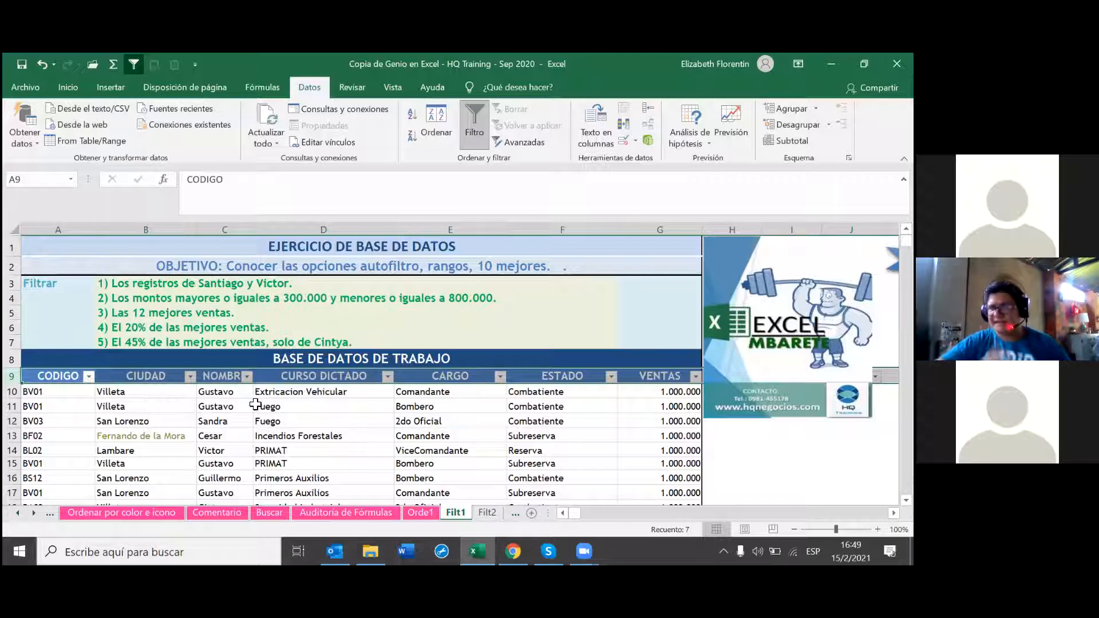
left_click(41, 64)
left_click(236, 402)
left_click(323, 435)
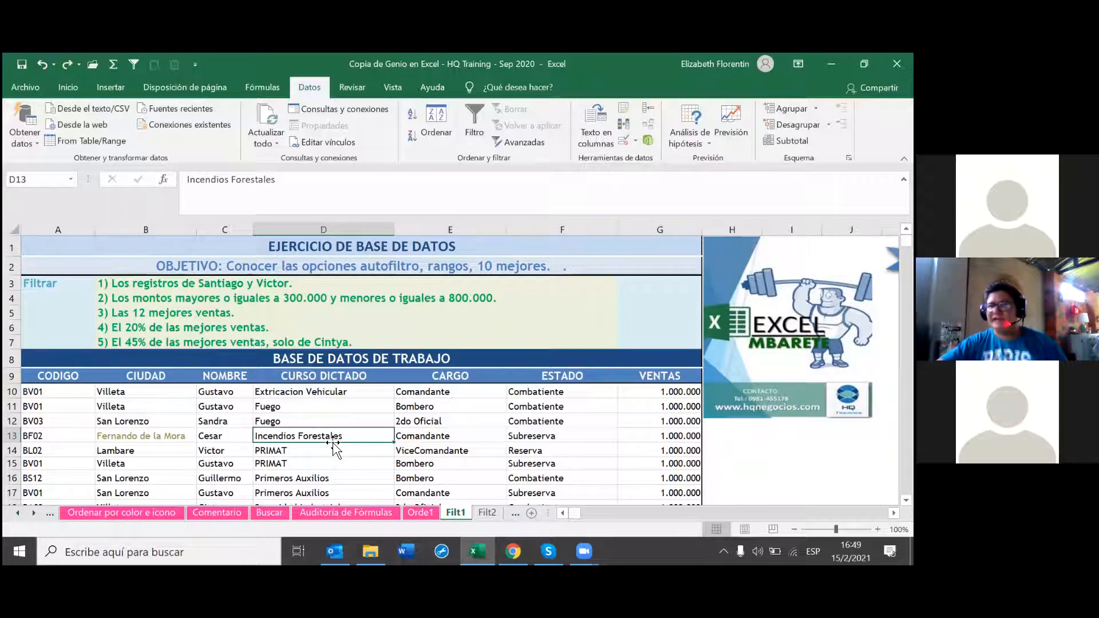
left_click(138, 62)
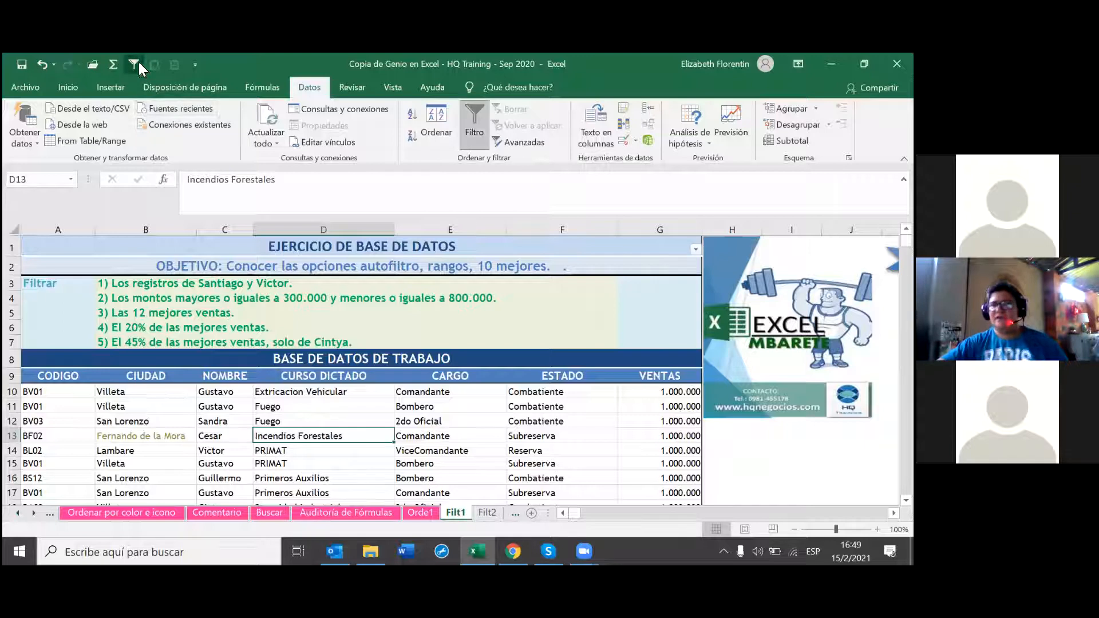
left_click(134, 64)
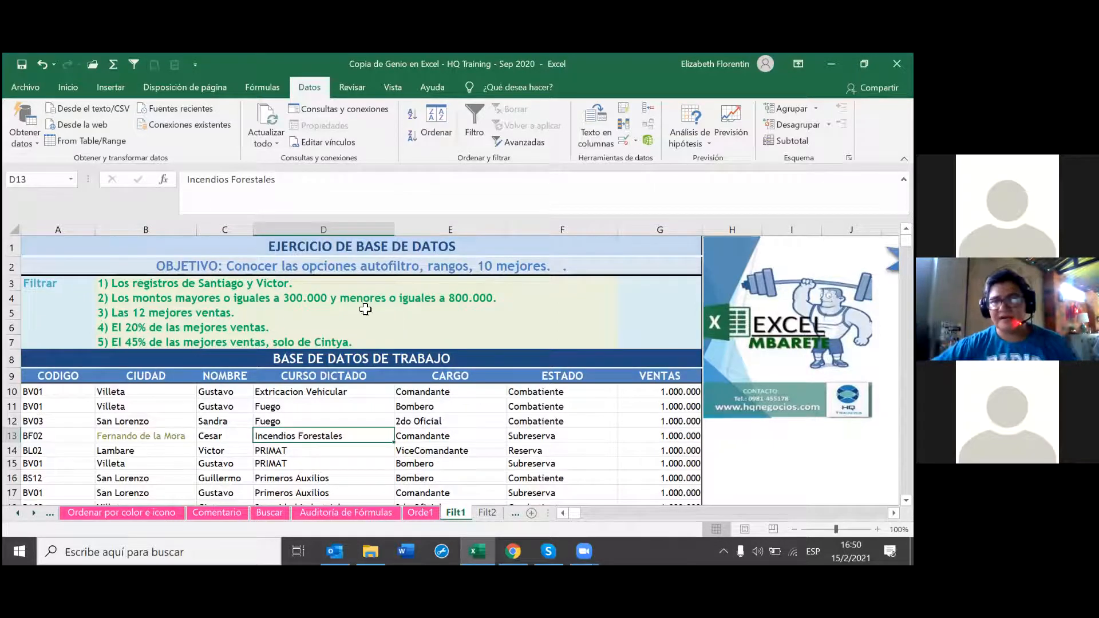
left_click(133, 64)
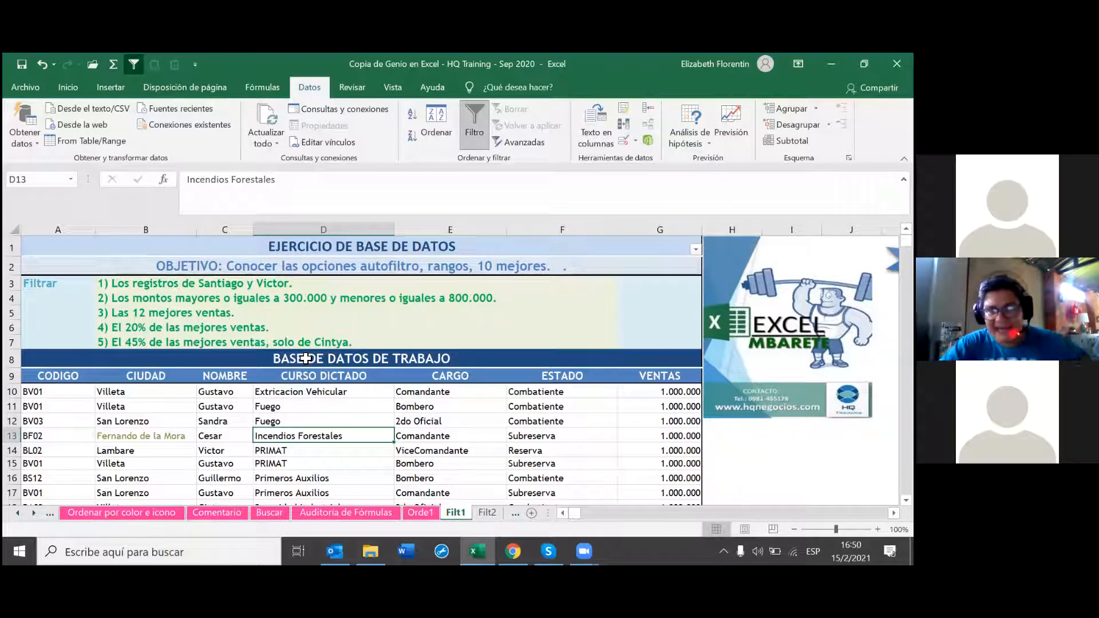
left_click(695, 249)
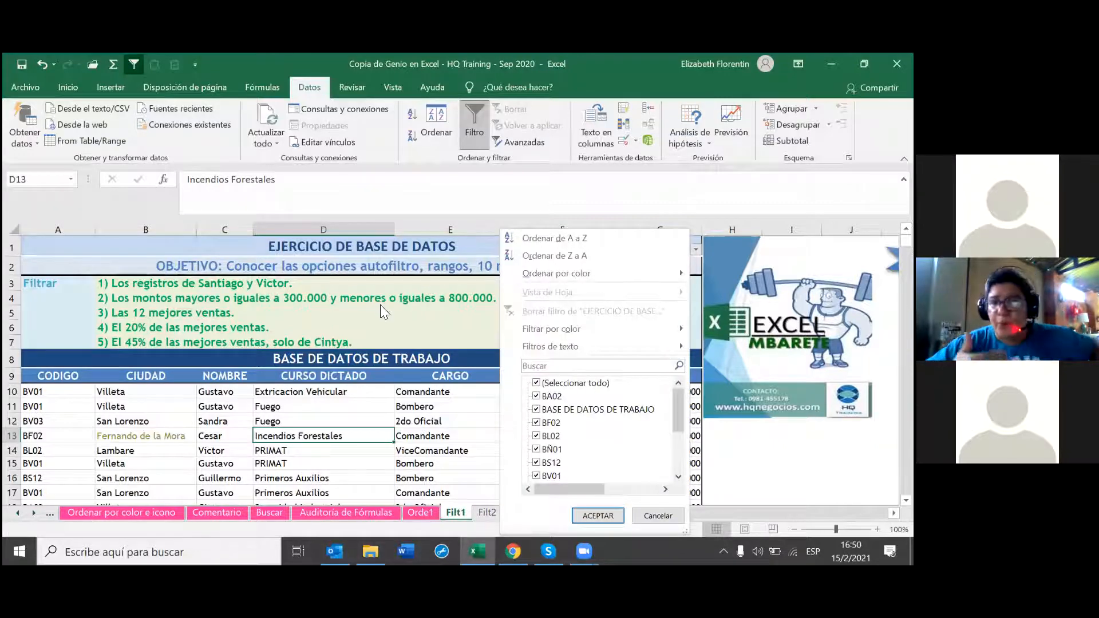
left_click(365, 248)
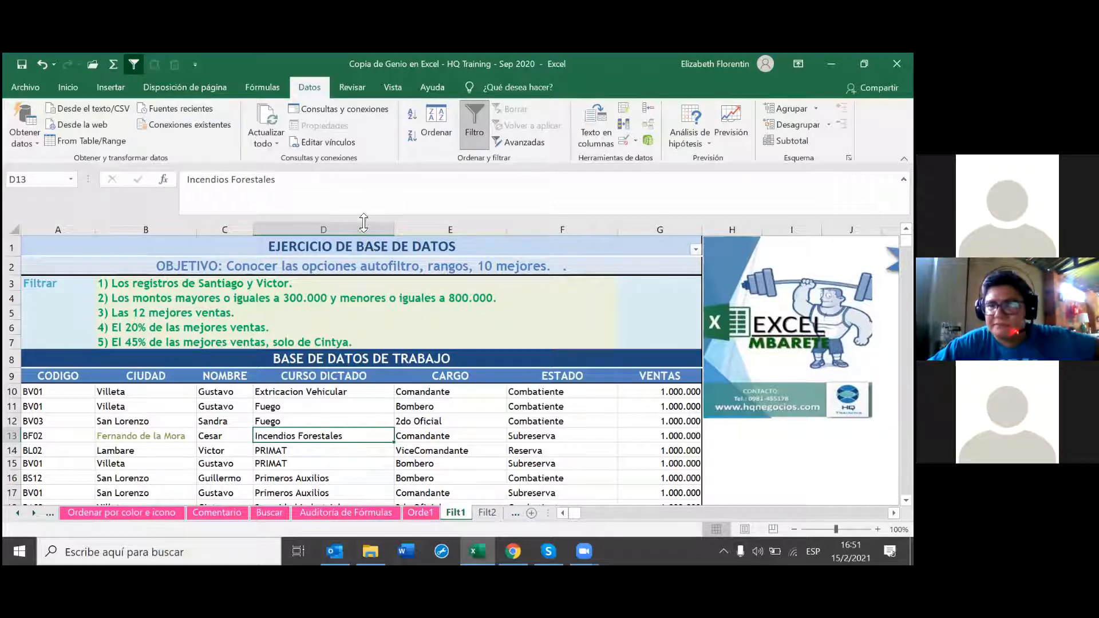
left_click(695, 249)
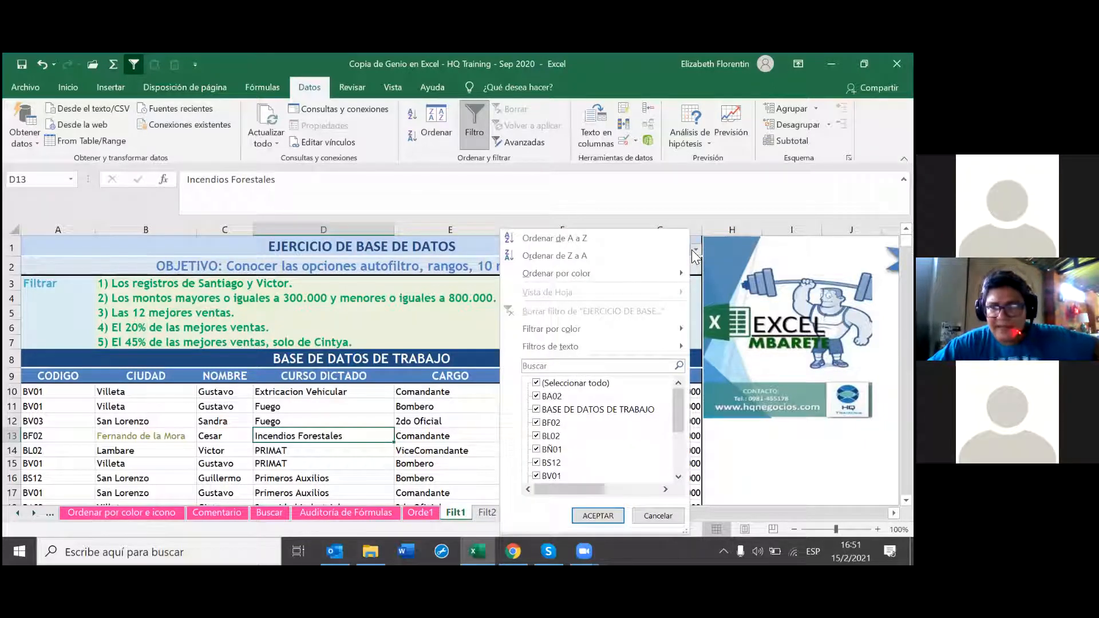
scroll(556, 444, "down", 3)
scroll(556, 445, "up", 2)
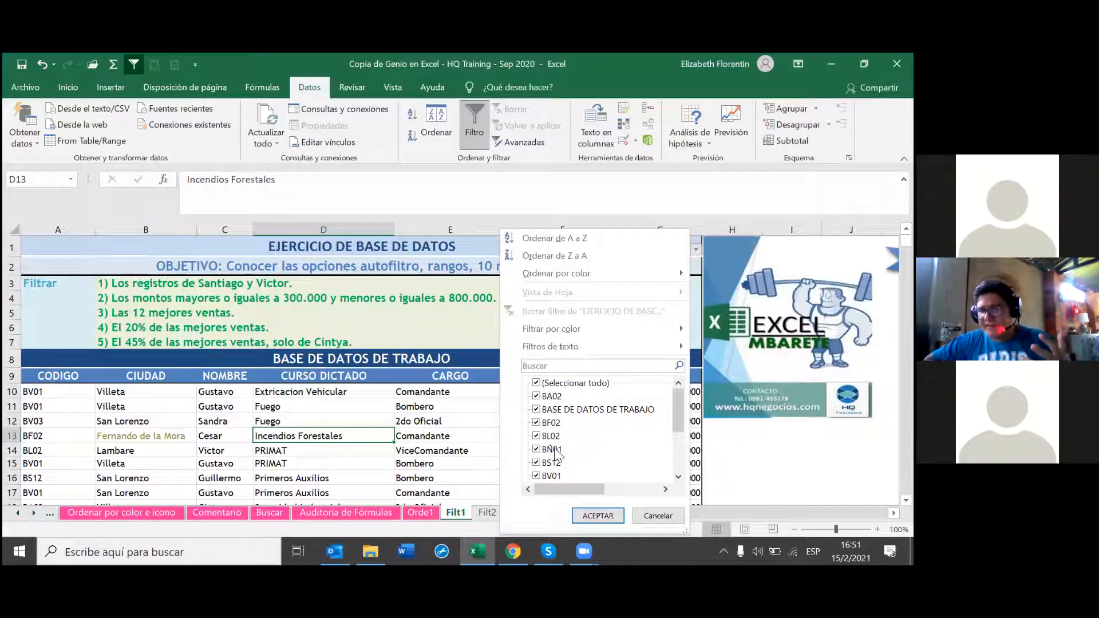
scroll(561, 460, "down", 3)
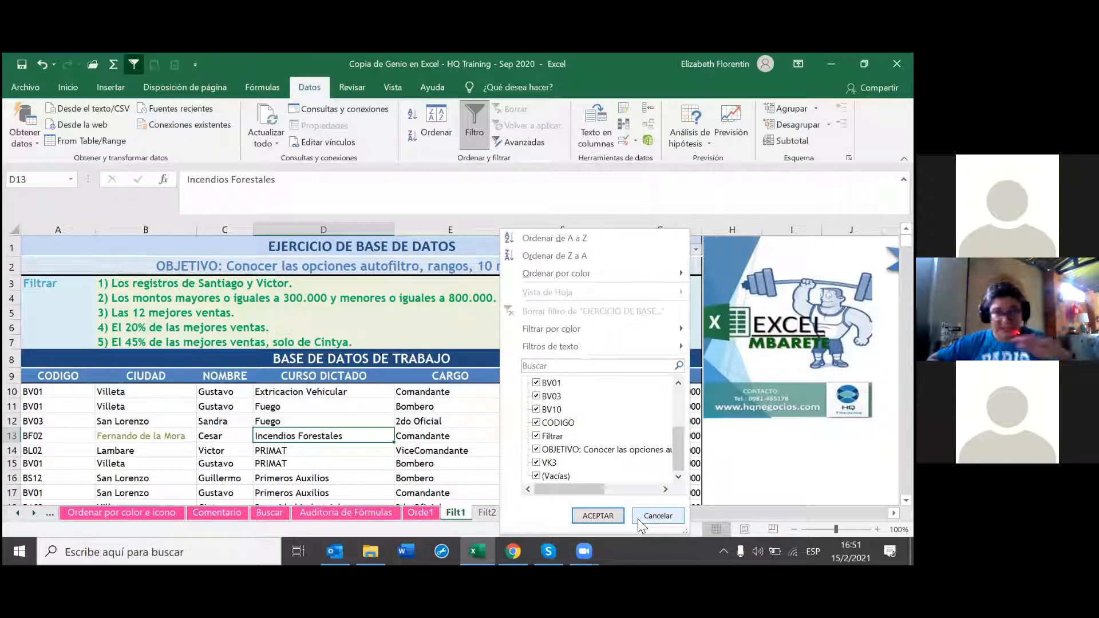
left_click(657, 515)
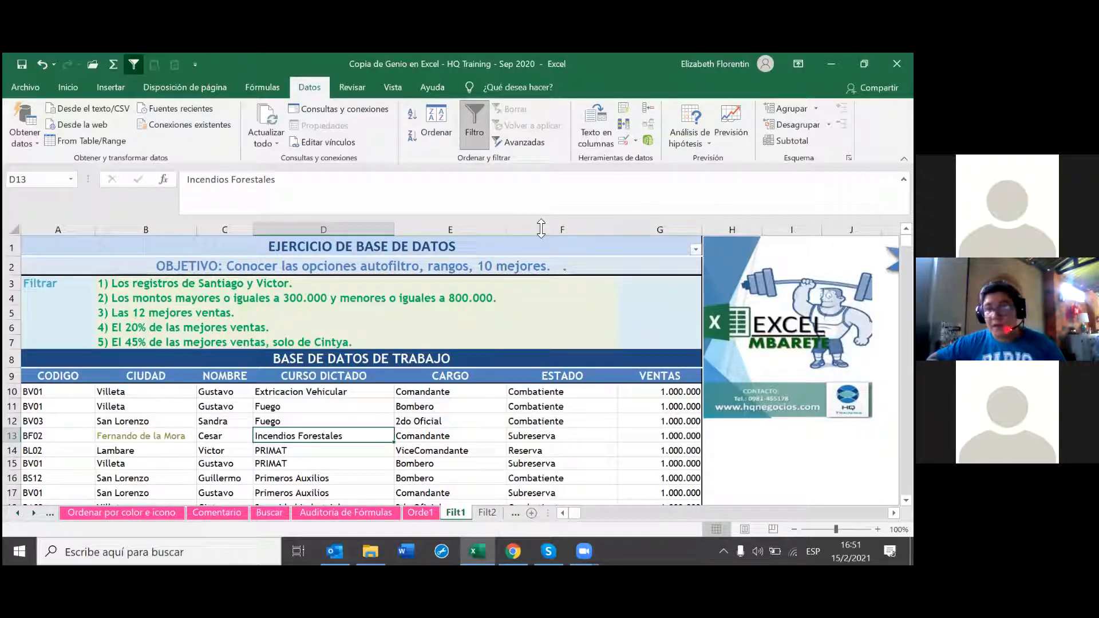
left_click(133, 65)
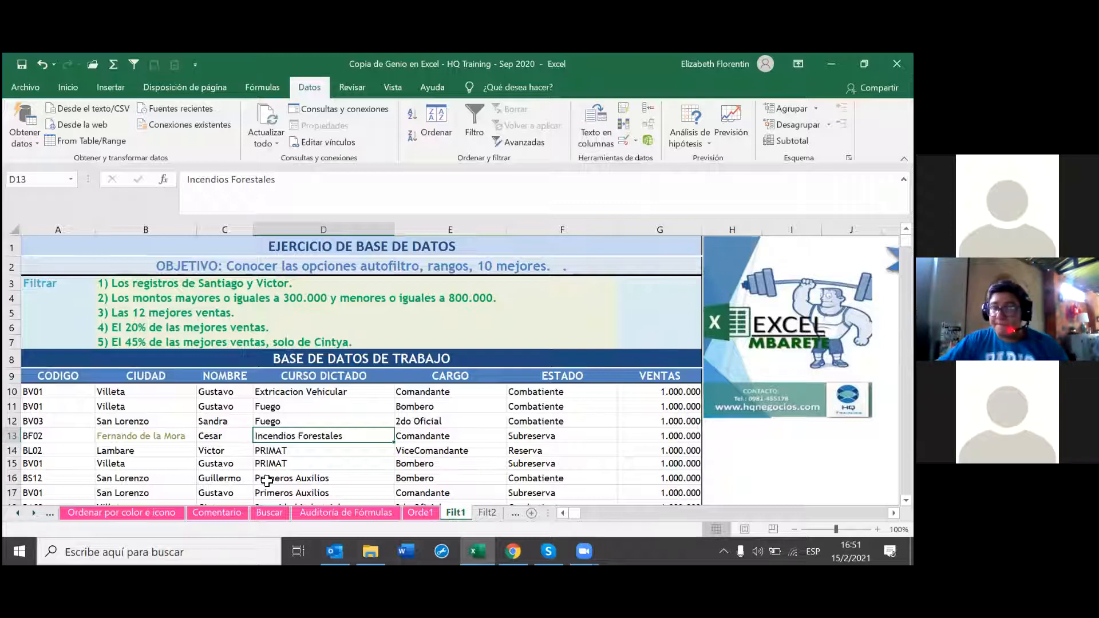
Step: Apply AutoFilter to the whole header row 9, leaving the Zoom settings unchanged
left_click(13, 378)
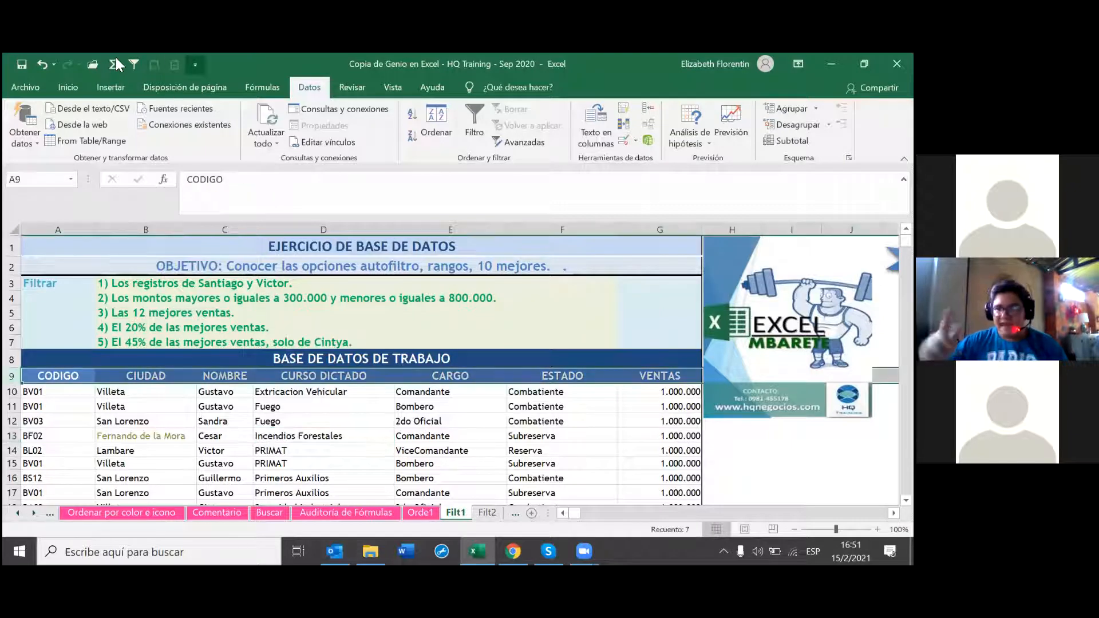
left_click(134, 64)
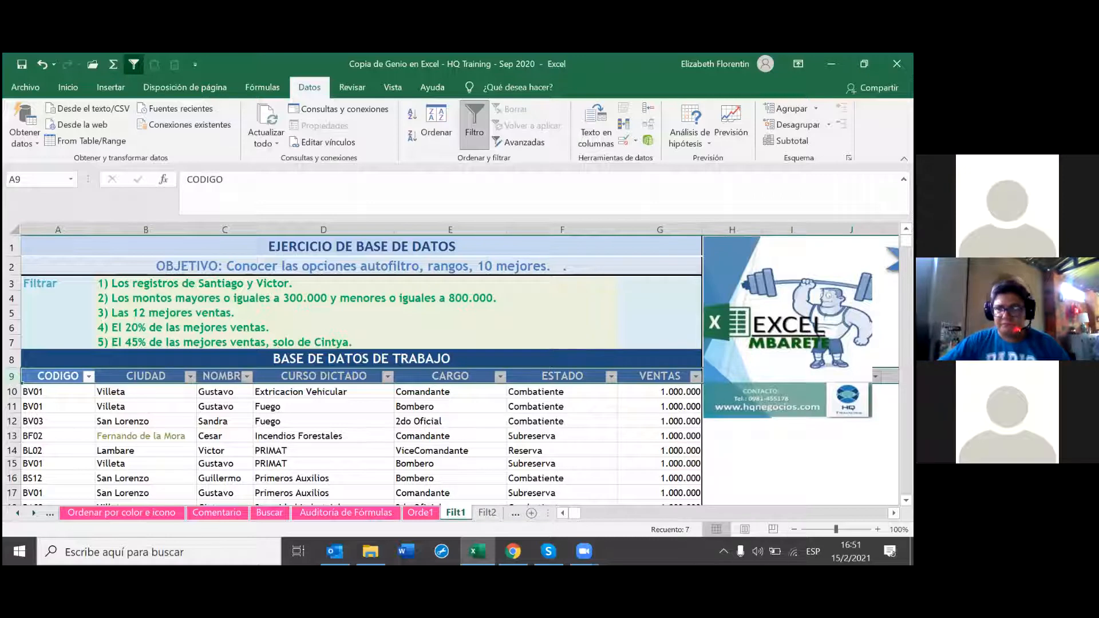
left_click(893, 512)
left_click(899, 530)
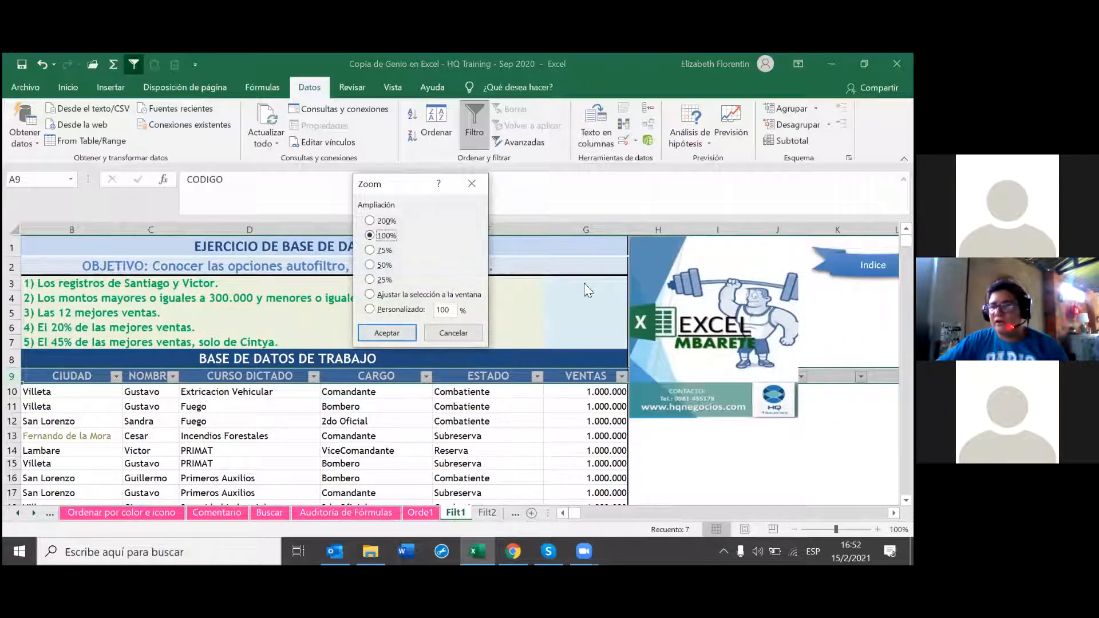
left_click(473, 183)
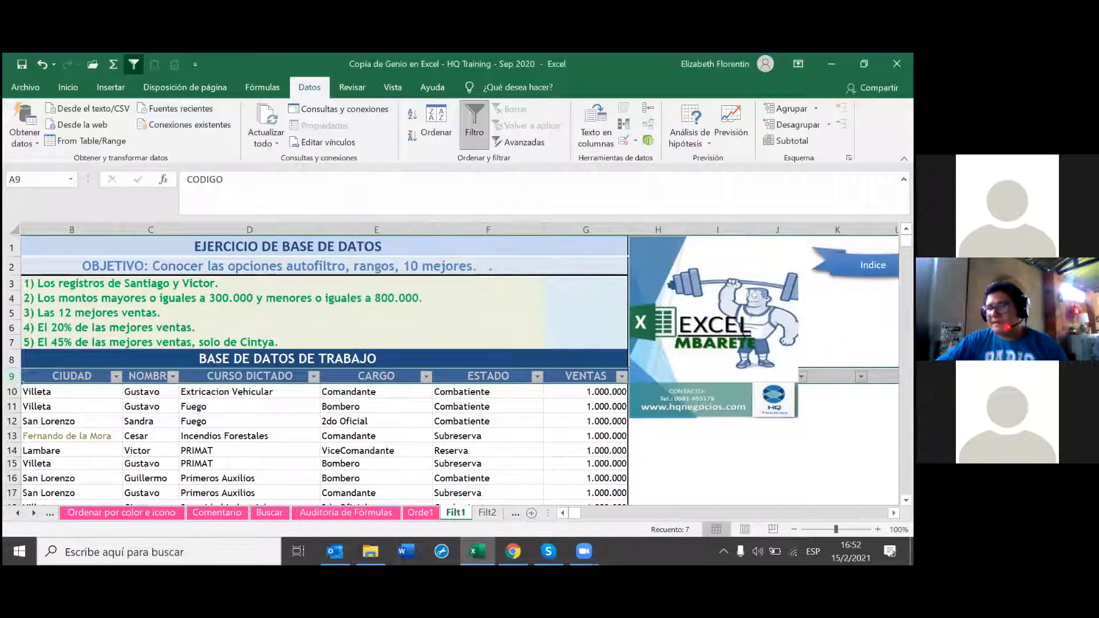
Step: Scroll the sheet right and back to view the filter arrows along row 9
left_click(894, 513)
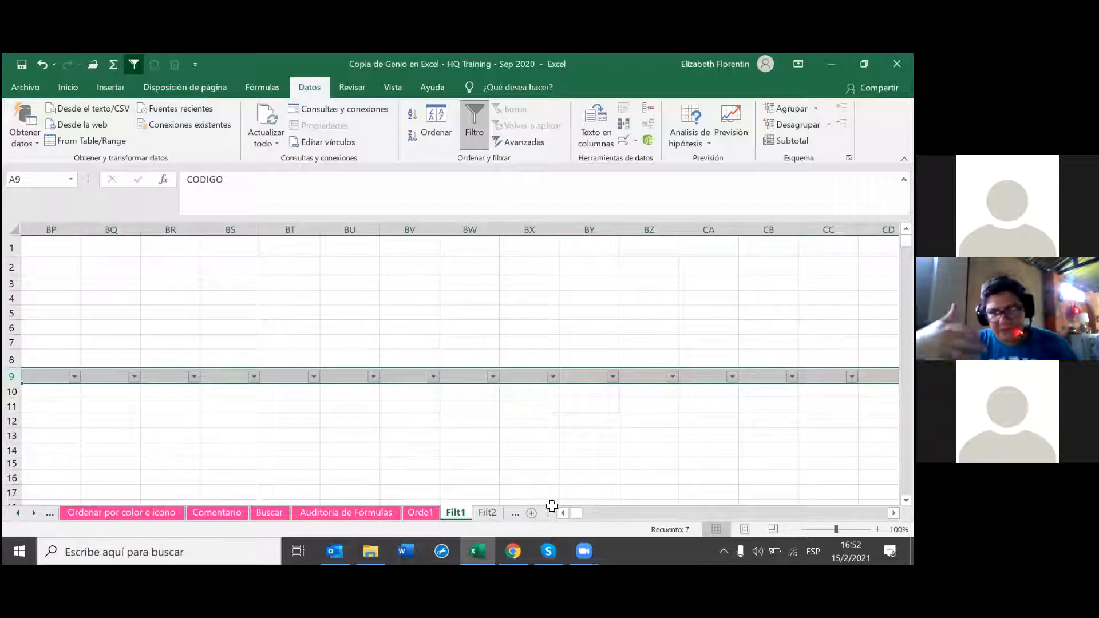
left_click_drag(578, 513, 881, 512)
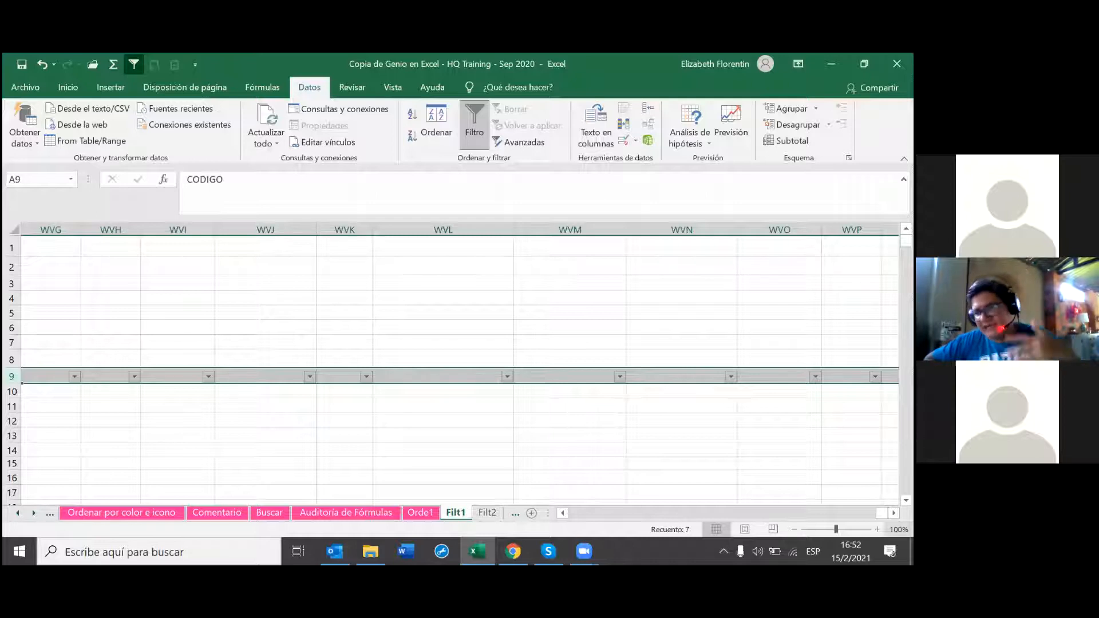
left_click_drag(562, 514, 562, 514)
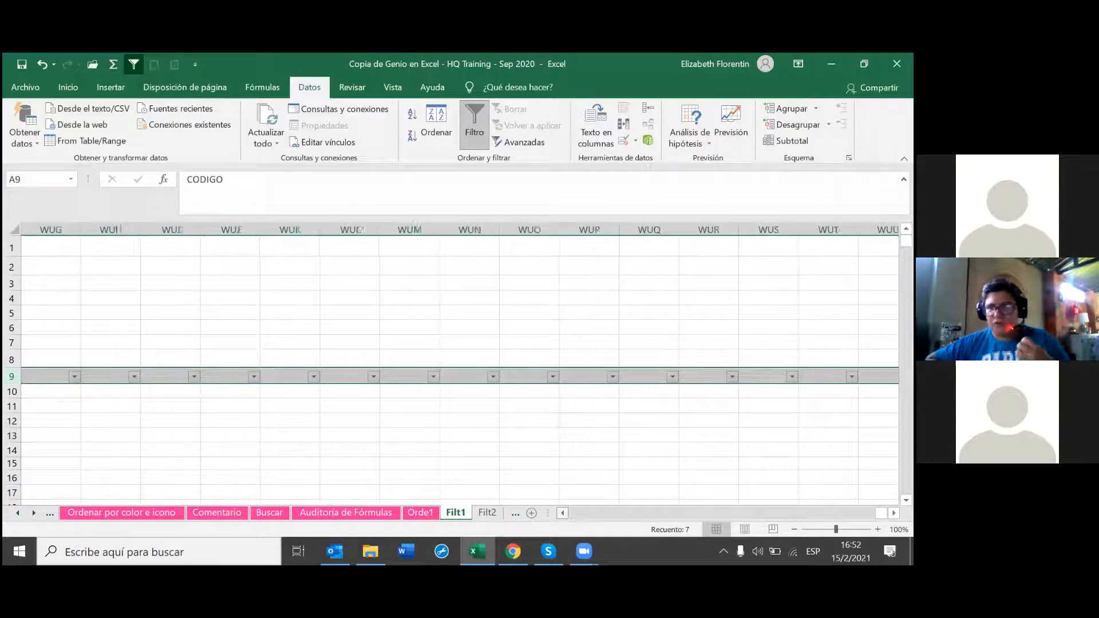
left_click_drag(881, 513, 552, 514)
left_click(610, 436)
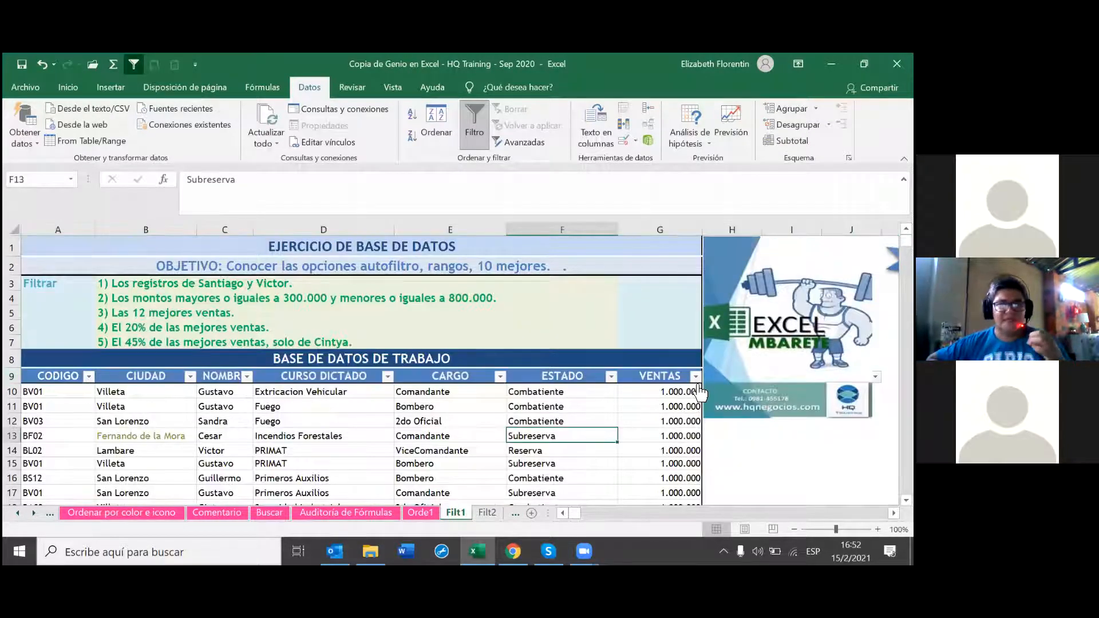
left_click(133, 64)
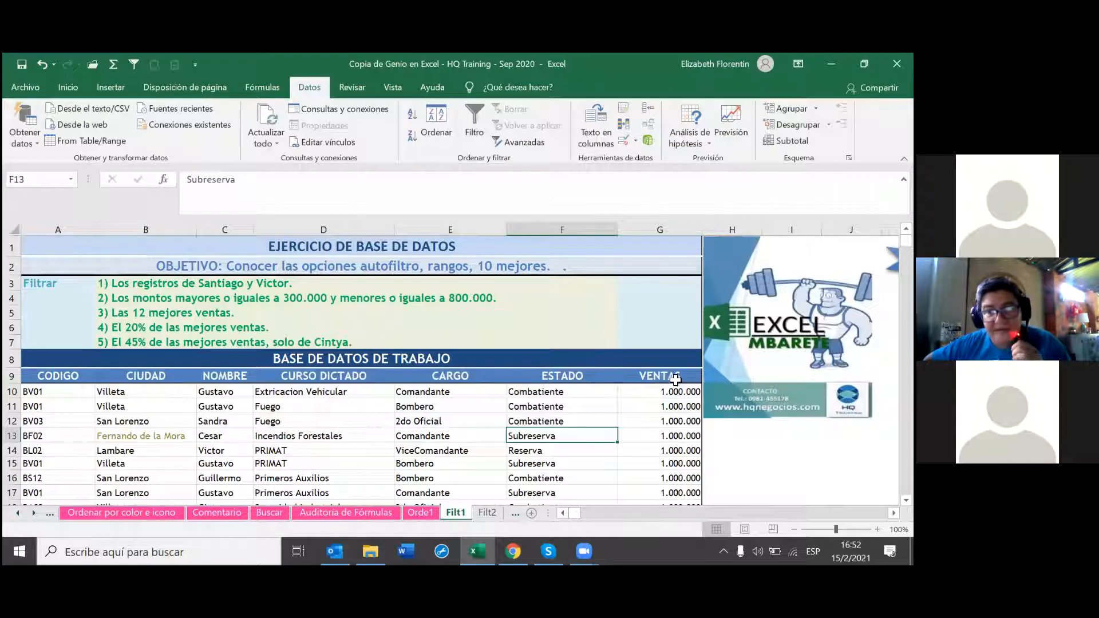
left_click_drag(679, 376, 74, 376)
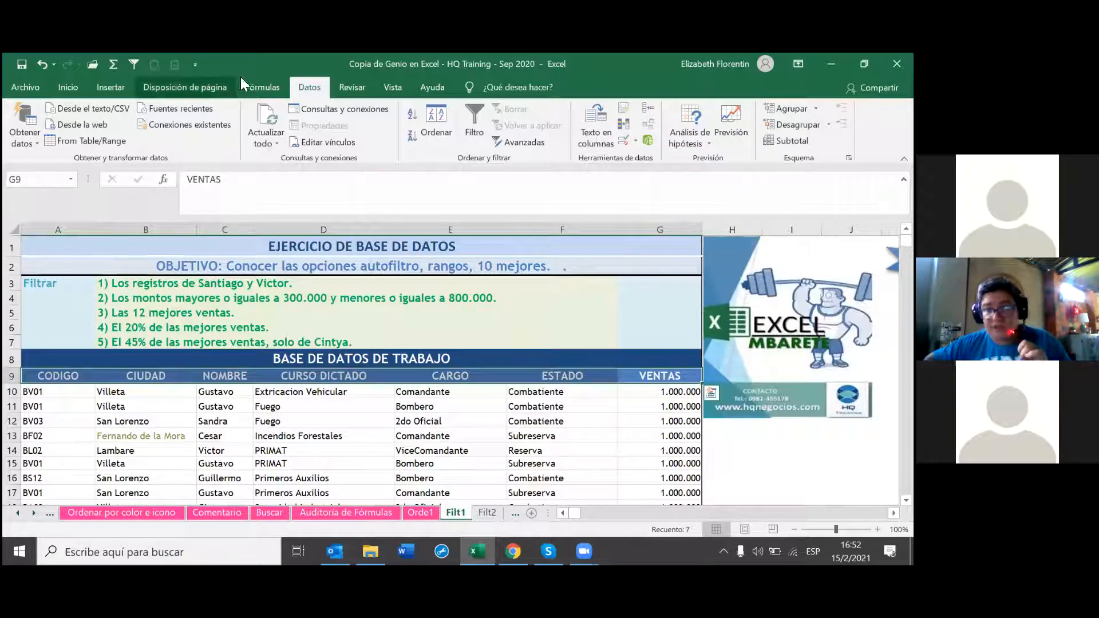
left_click(134, 65)
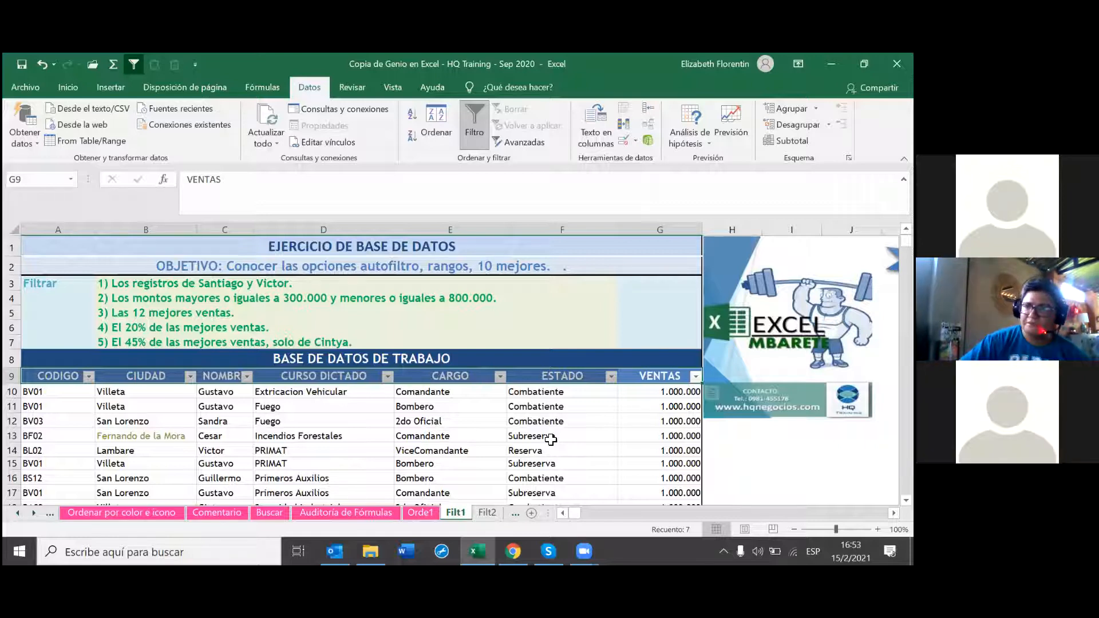
left_click(133, 64)
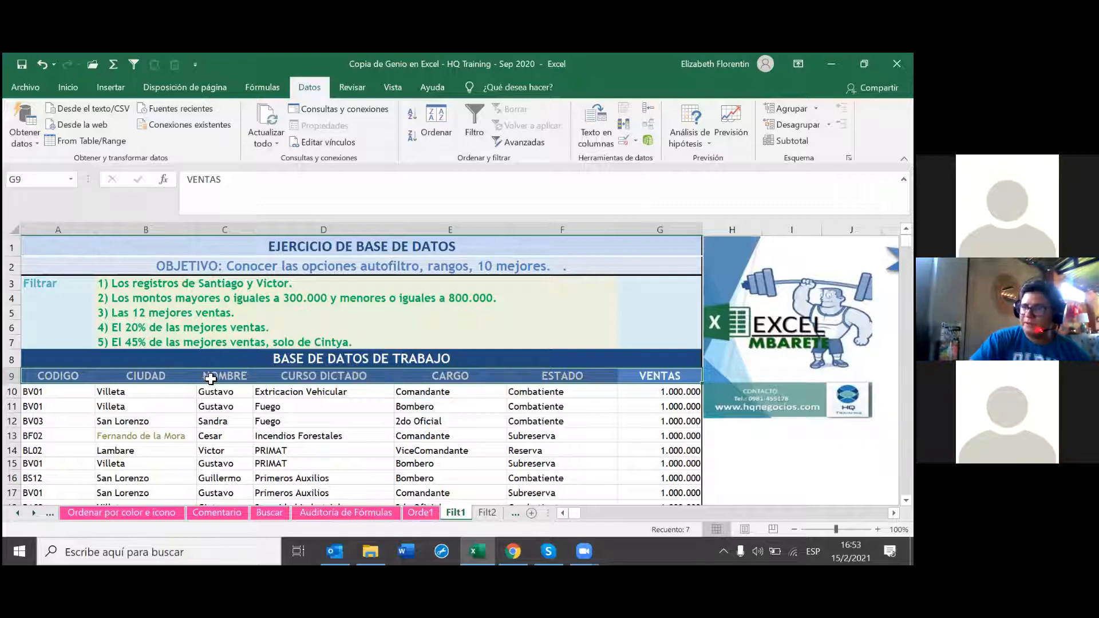
Step: Turn AutoFilter back on from the NOMBRE header cell C9
left_click(251, 375)
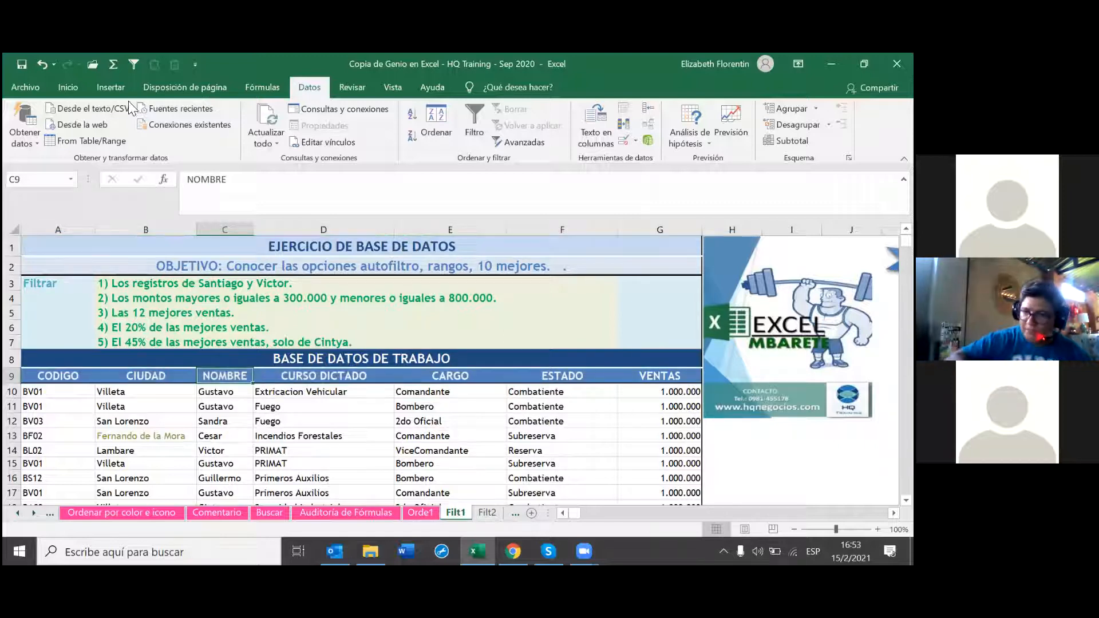
left_click(134, 68)
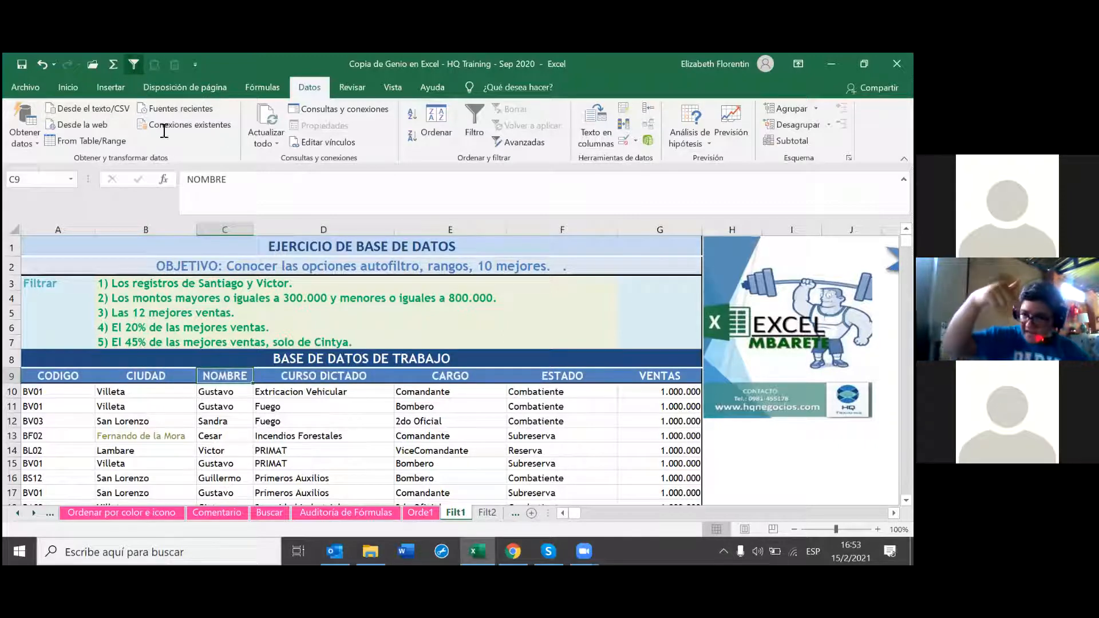
left_click(136, 62)
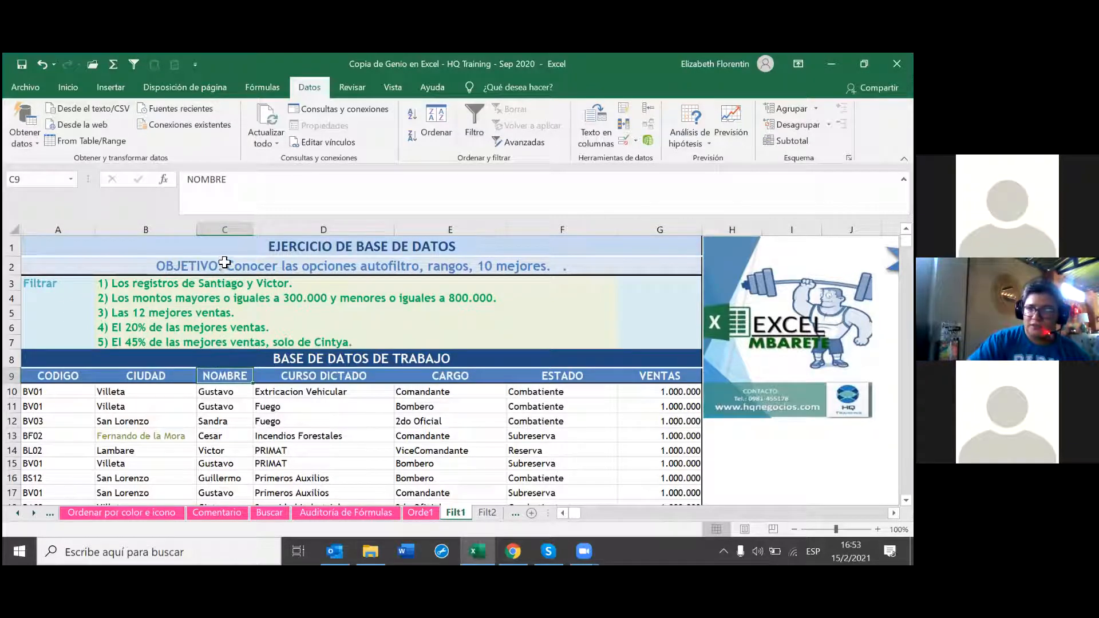
mouse_move(226, 378)
left_mouse_down()
mouse_move(216, 518)
mouse_move(232, 378)
left_mouse_up()
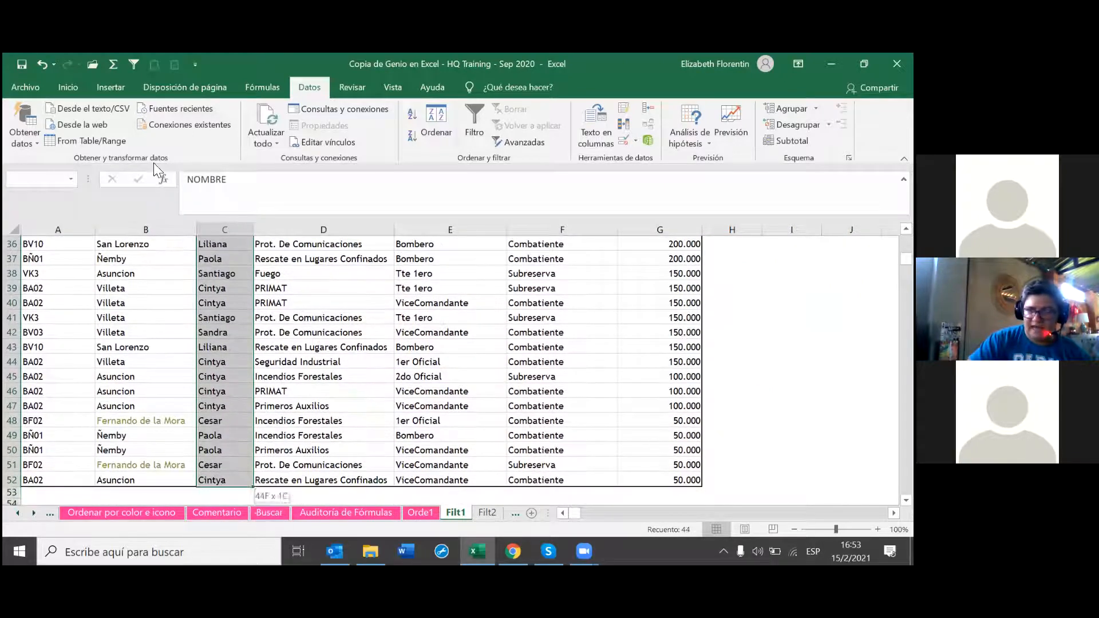
left_click(134, 64)
scroll(226, 379, "up", 12)
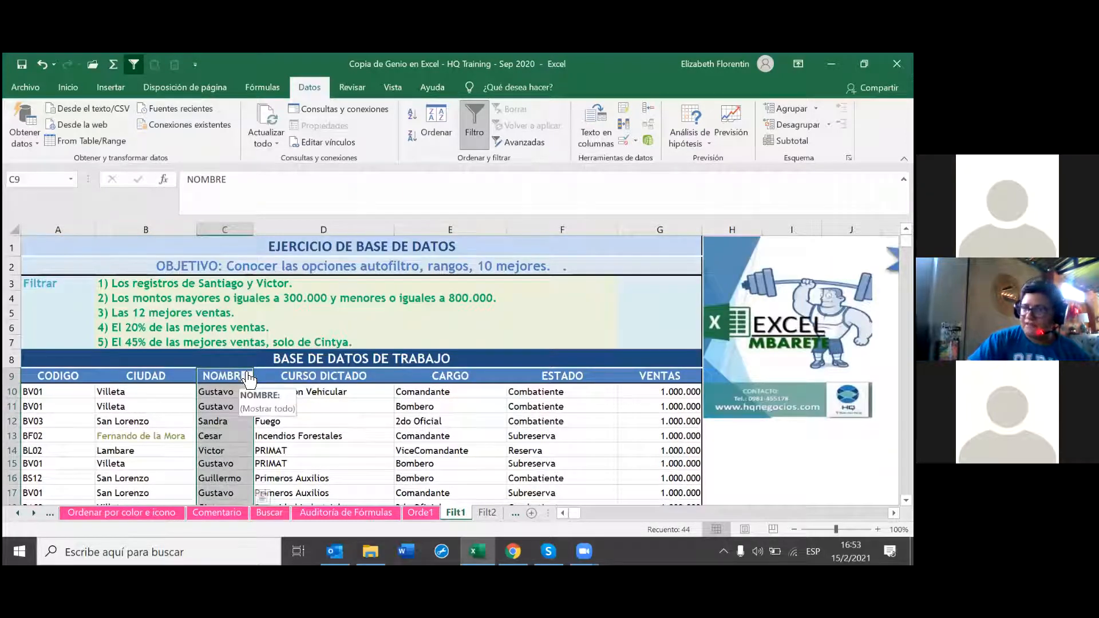
left_click(247, 377)
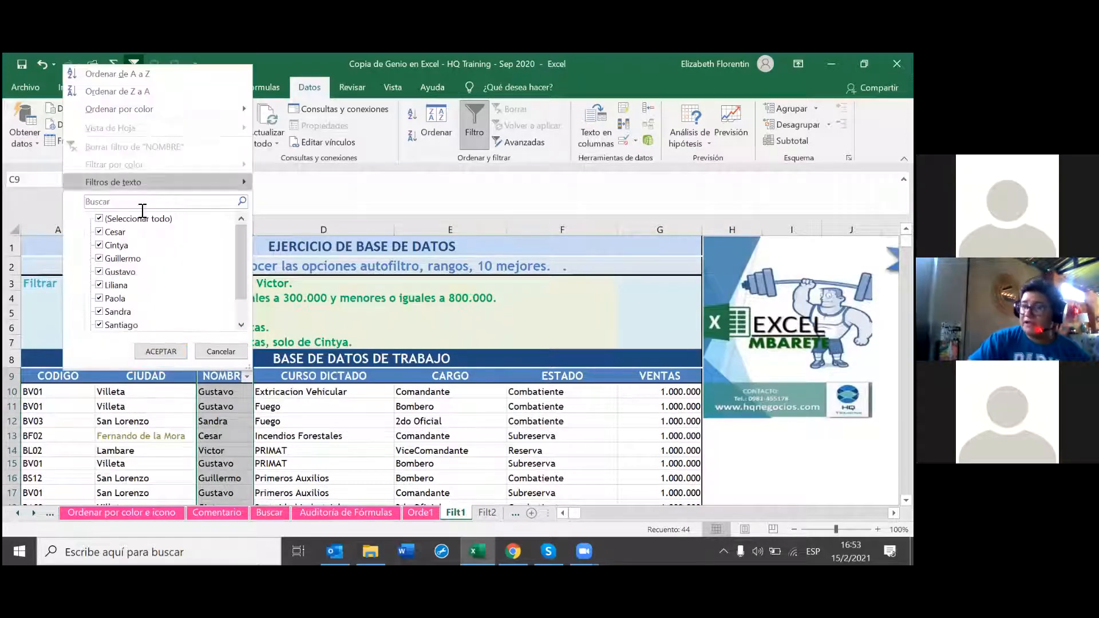
left_click(255, 380)
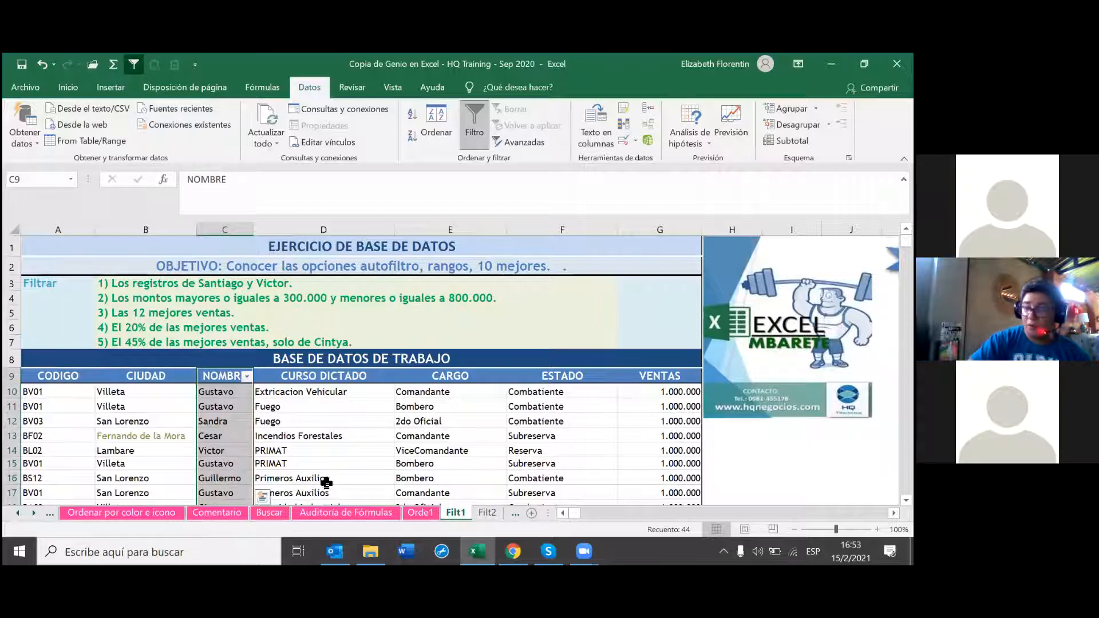
scroll(332, 483, "down", 3)
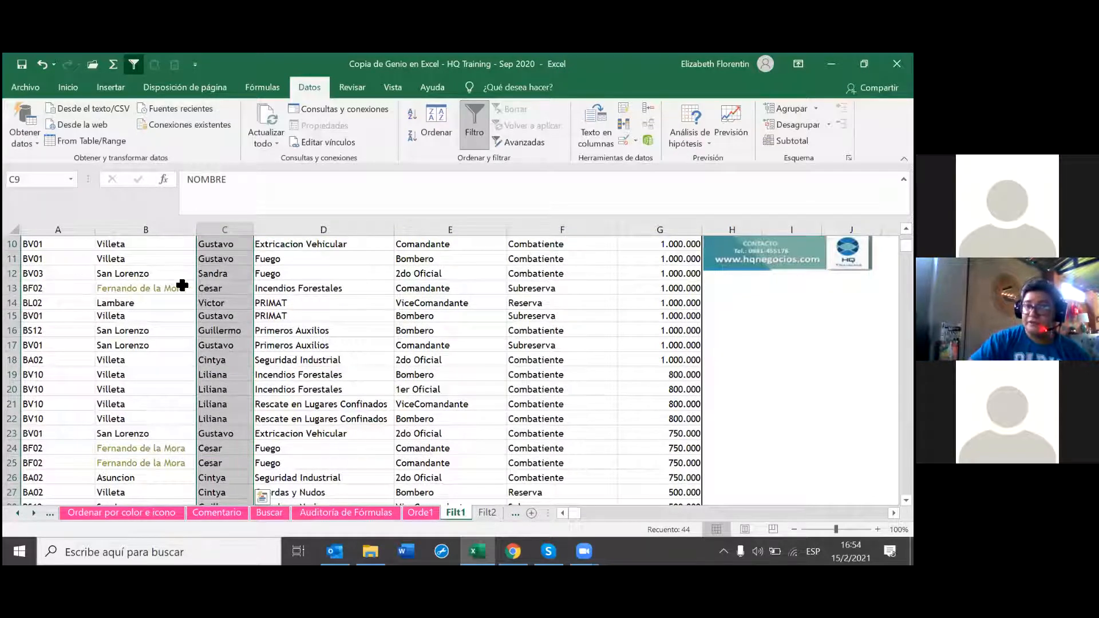
scroll(228, 334, "down", 1)
scroll(227, 334, "down", 1)
scroll(246, 395, "up", 5)
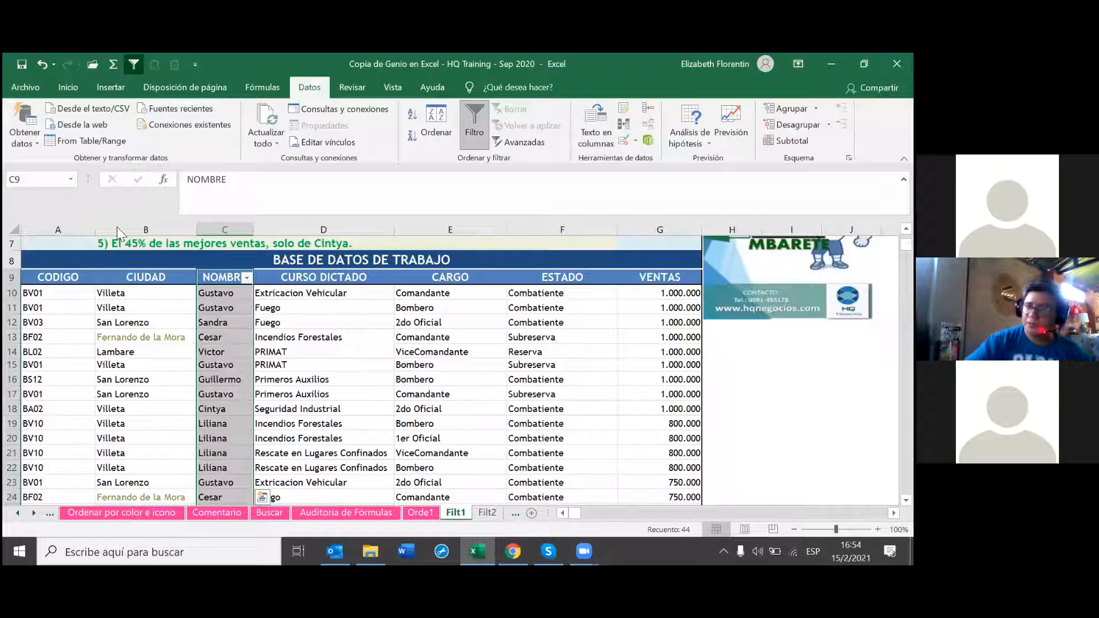
Step: In the NOMBRE list, untick (Seleccionar todo) and tick Santiago
left_click(247, 376)
left_click(127, 201)
type("sa")
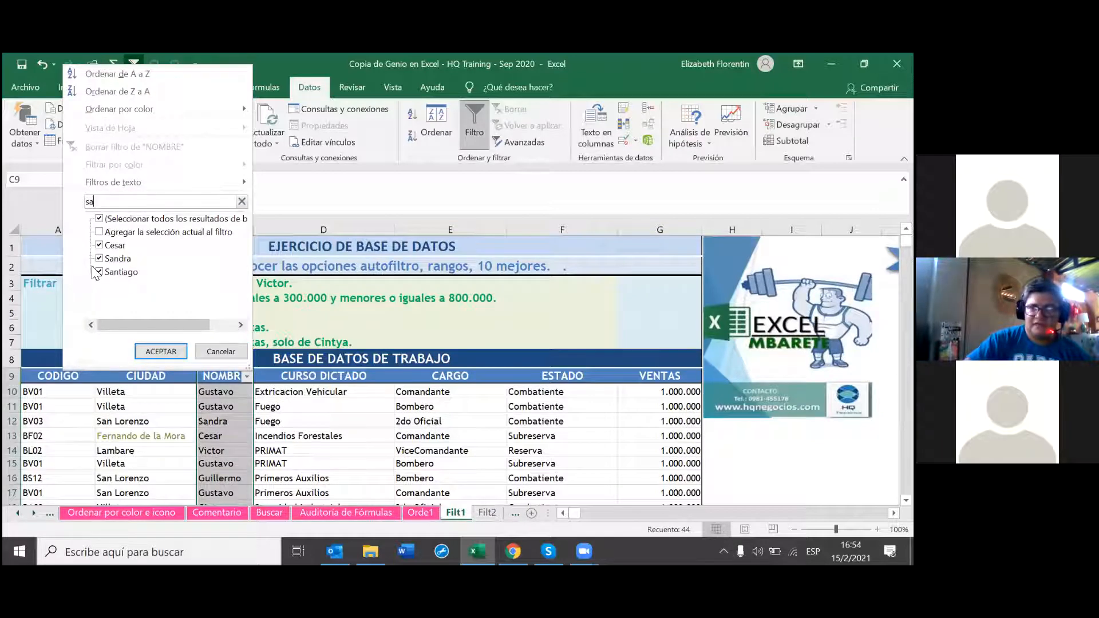
key("BackSpace")
key("BackSpace")
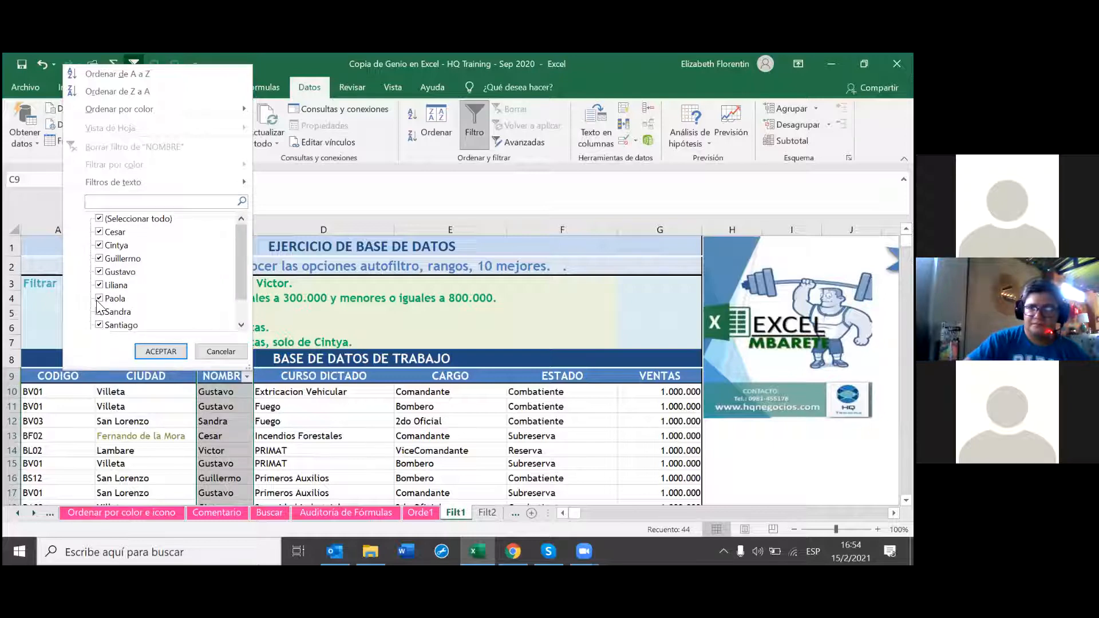
key("Tab")
key("space")
left_click(97, 325)
scroll(101, 319, "down", 1)
Step: Tick Victor alongside Santiago and apply the NOMBRE filter
left_click(102, 312)
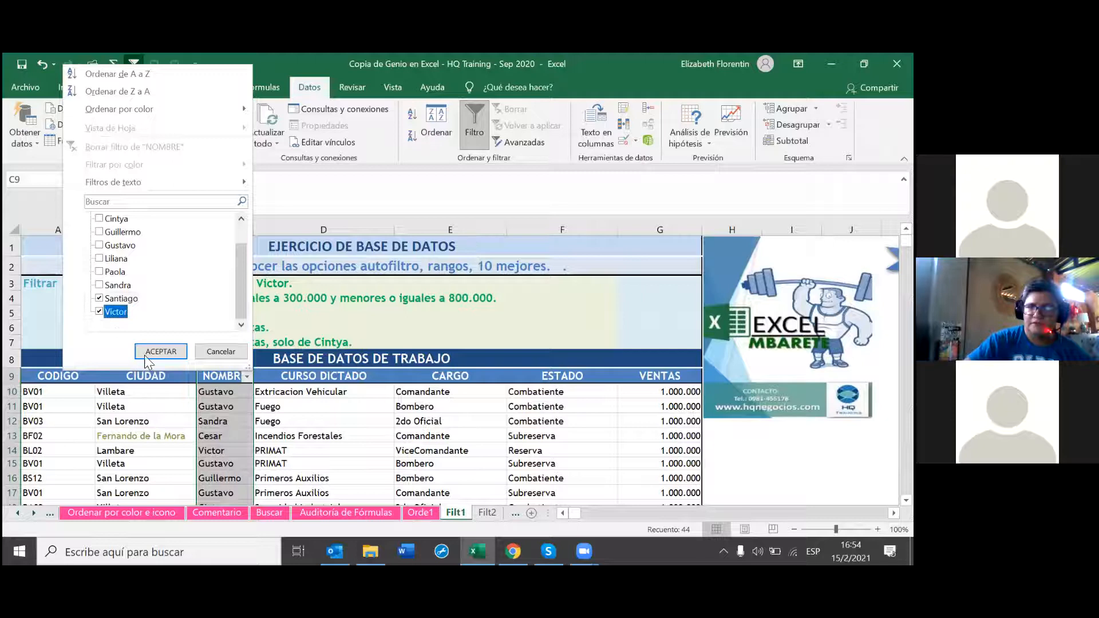
left_click(146, 353)
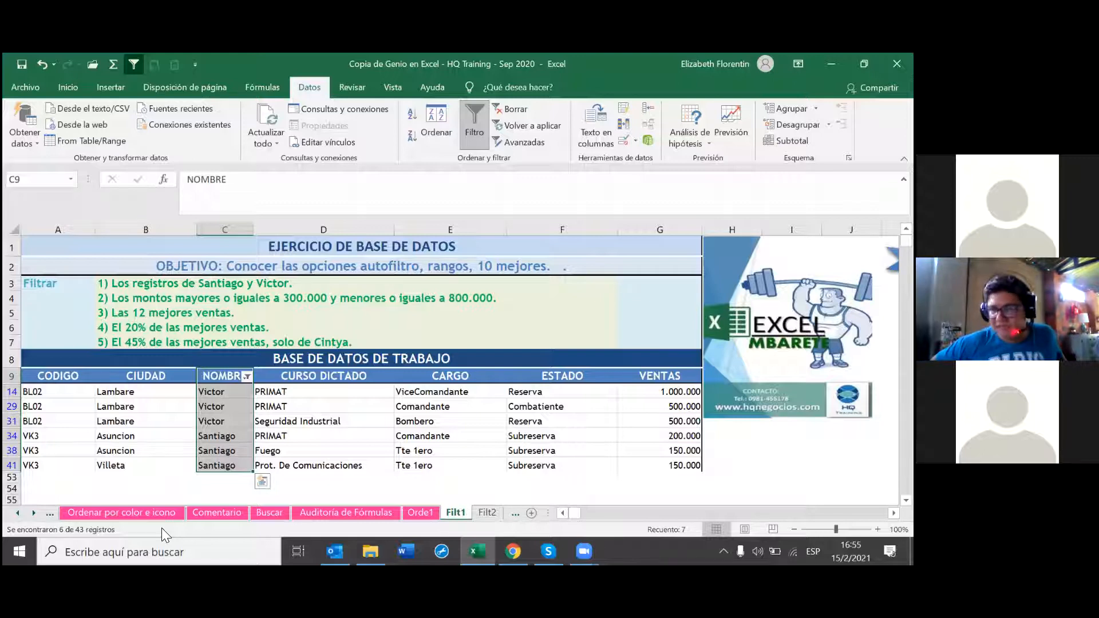
Step: Reselect all names in the NOMBRE filter, then switch AutoFilter off
left_click(247, 377)
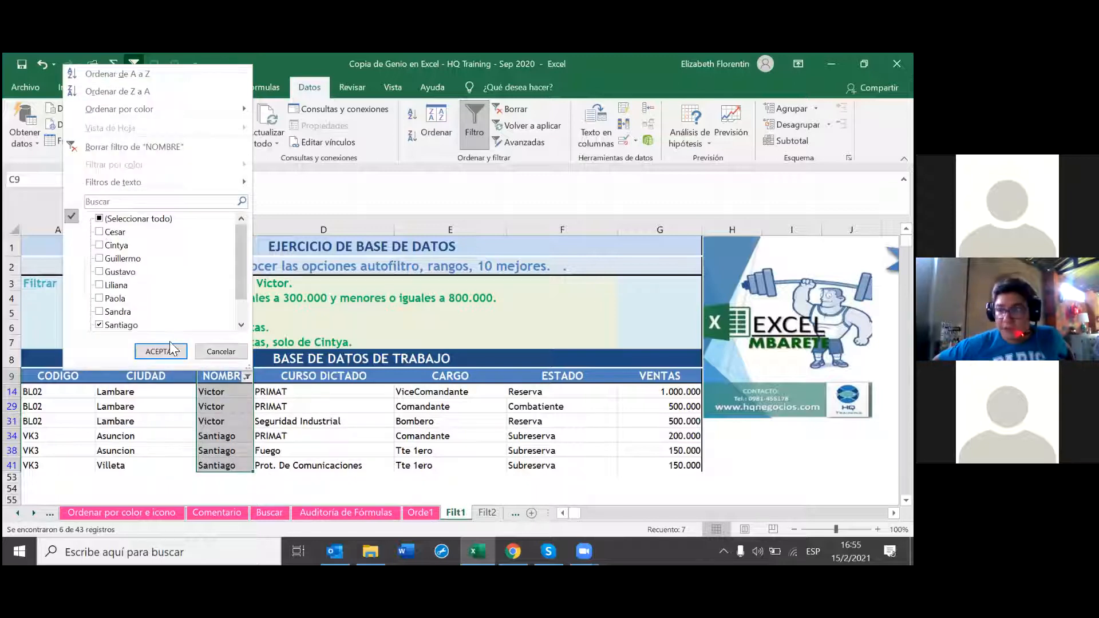
left_click(100, 218)
left_click(160, 350)
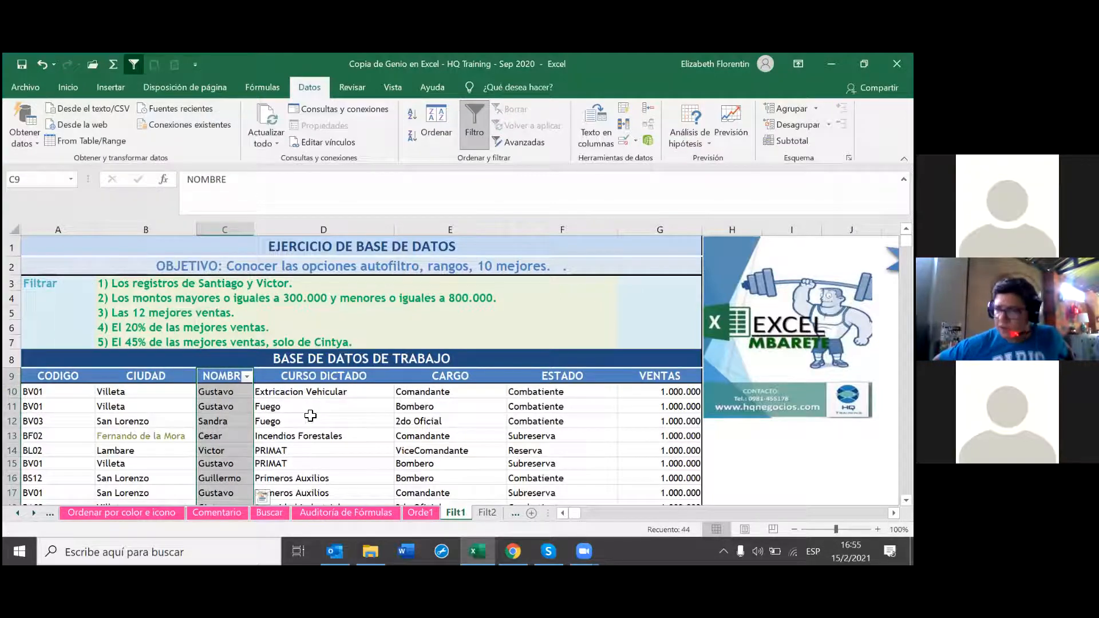
scroll(216, 405, "down", 1)
left_click(219, 405)
scroll(228, 406, "up", 1)
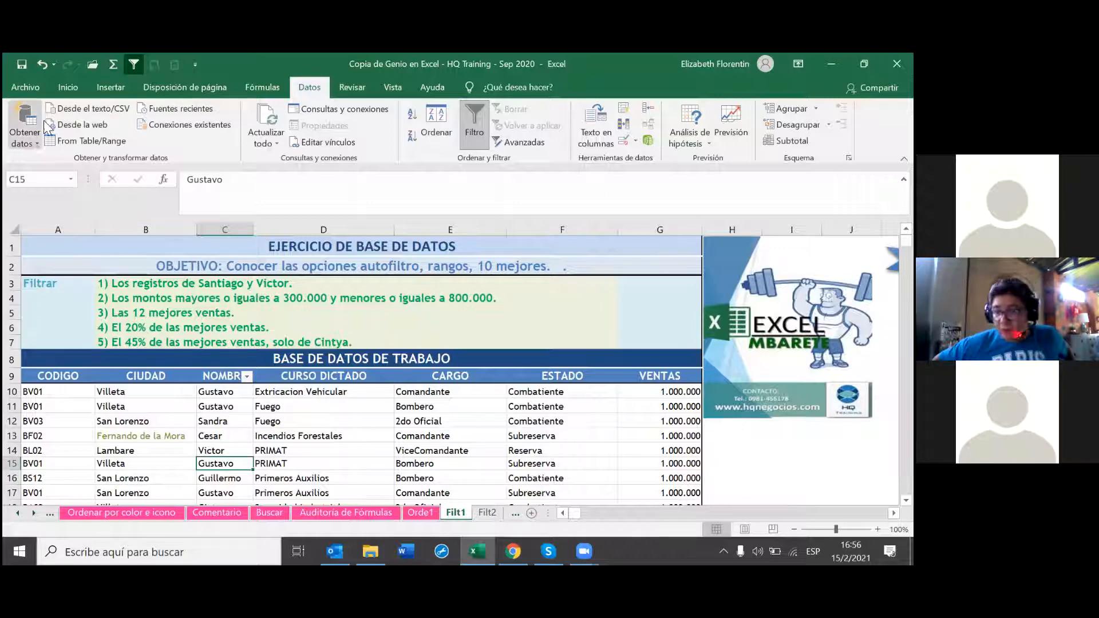
left_click(134, 64)
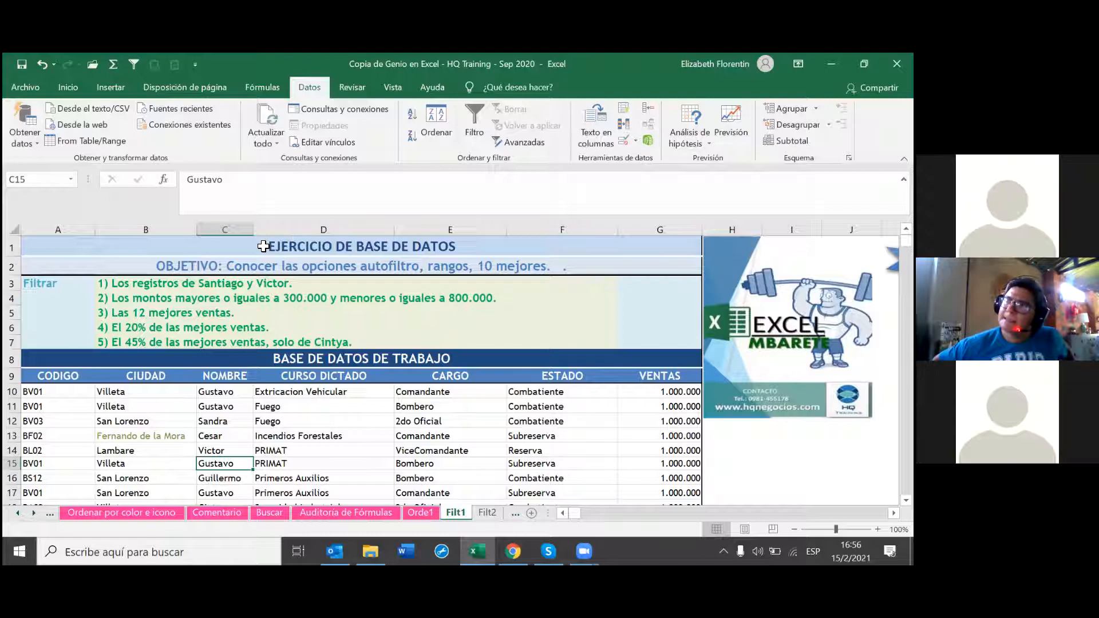
Step: Remove a misplaced filter, then apply AutoFilter to the CODIGO–VENTAS headers on row 9
left_click(133, 65)
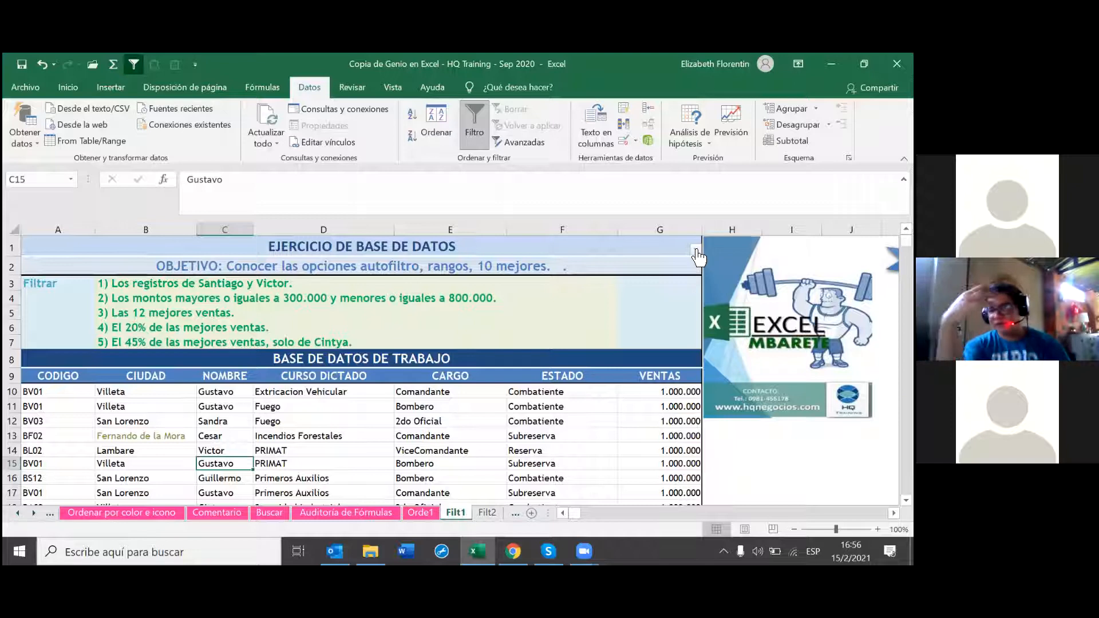
left_click(136, 61)
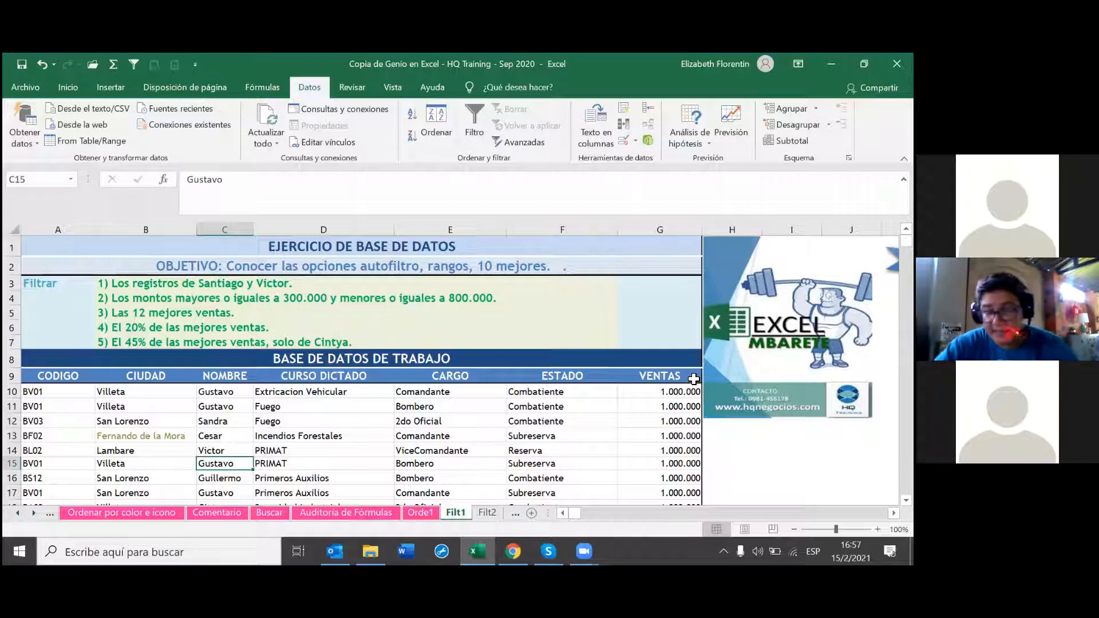
left_click_drag(694, 378, 46, 376)
left_click(133, 64)
scroll(379, 367, "down", 2)
scroll(380, 366, "up", 1)
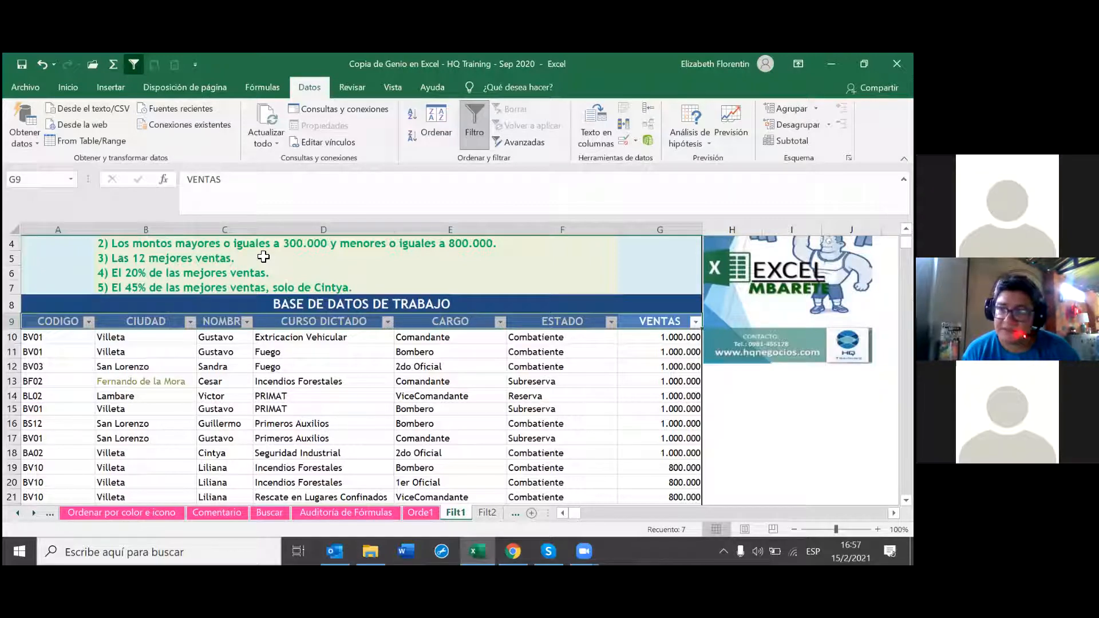
Step: From the VENTAS dropdown, untick all values and choose Filtros de número > Mayor o igual que
left_click(696, 321)
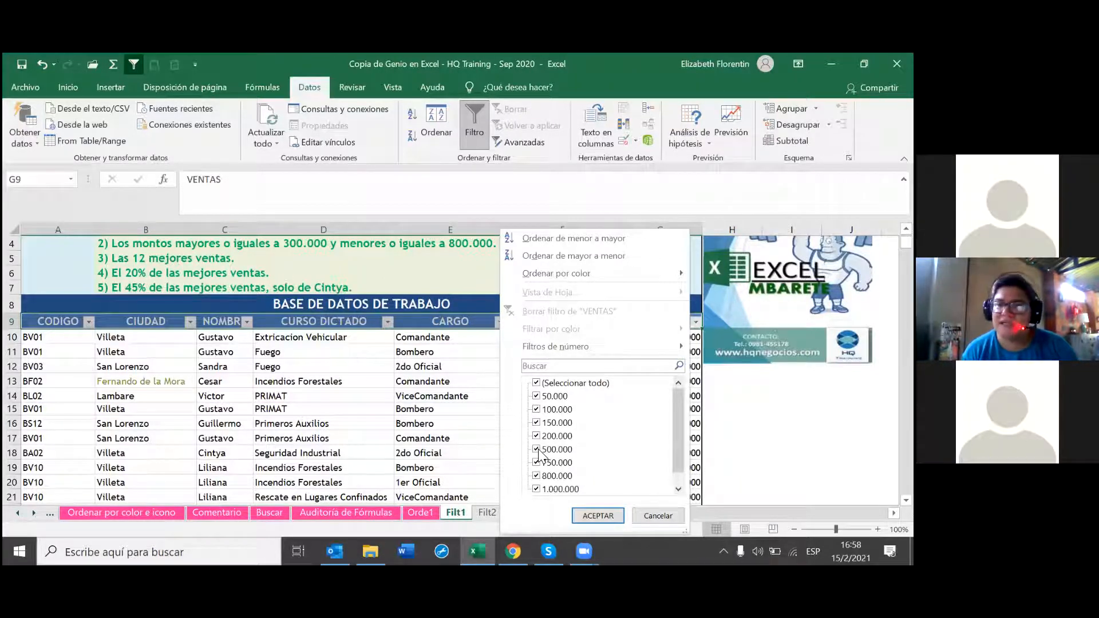
left_click(536, 382)
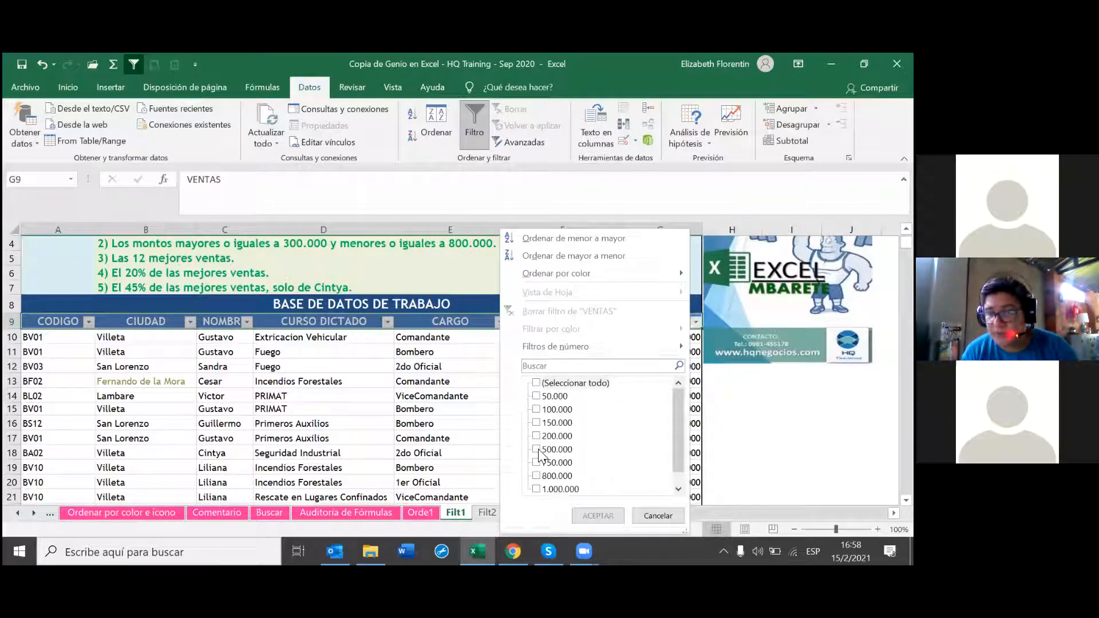
left_click(679, 346)
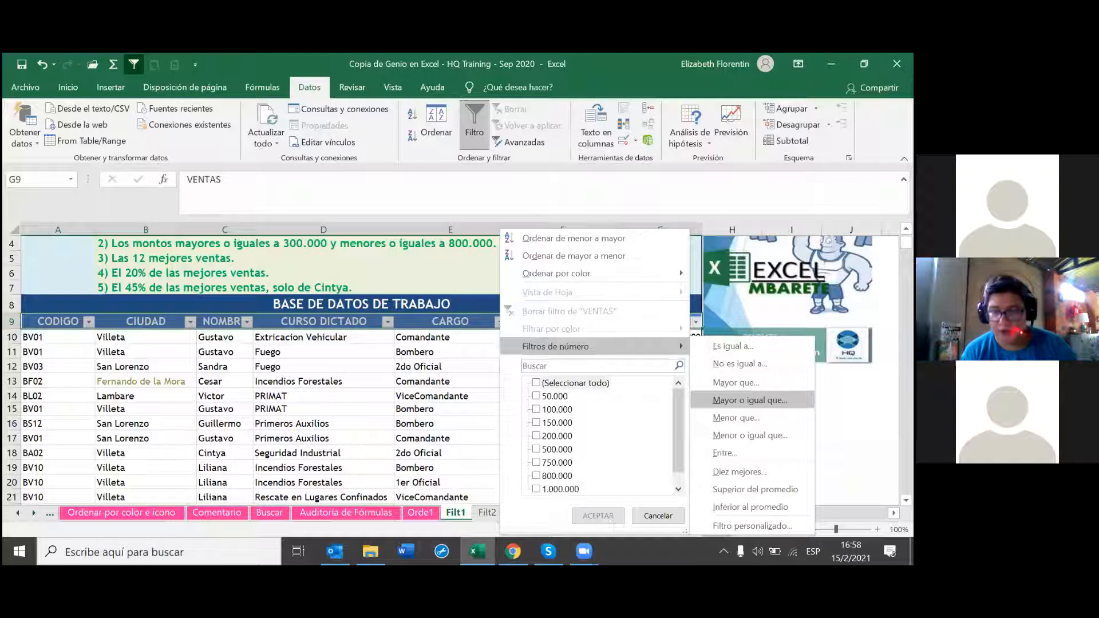
left_click(750, 400)
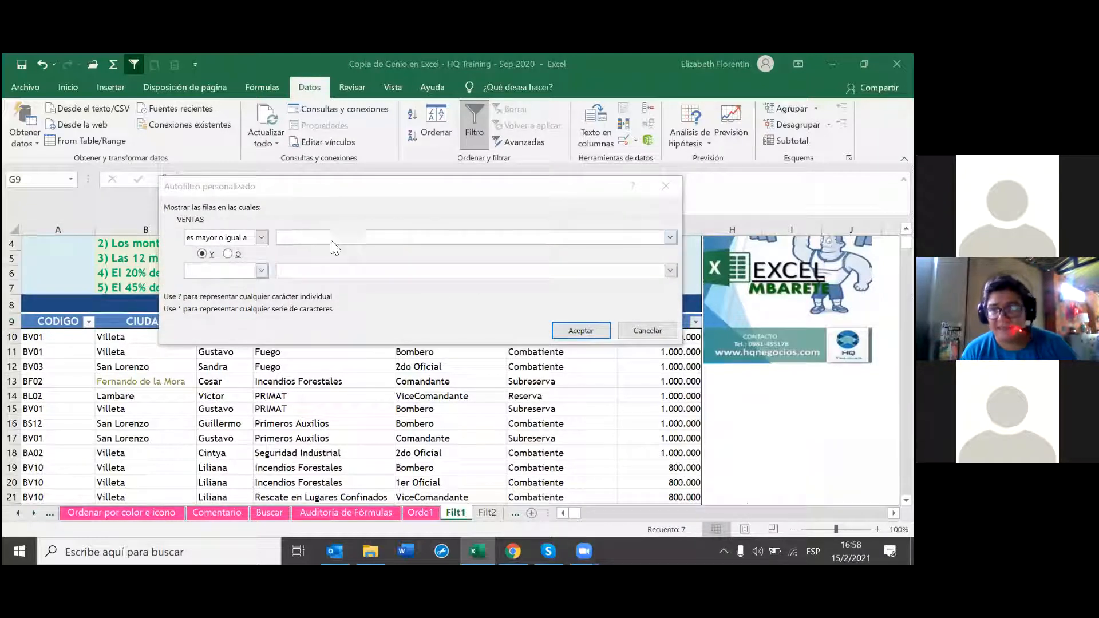
Step: Enter 300000 as the value for the 'es mayor o igual a' condition
left_click(331, 242)
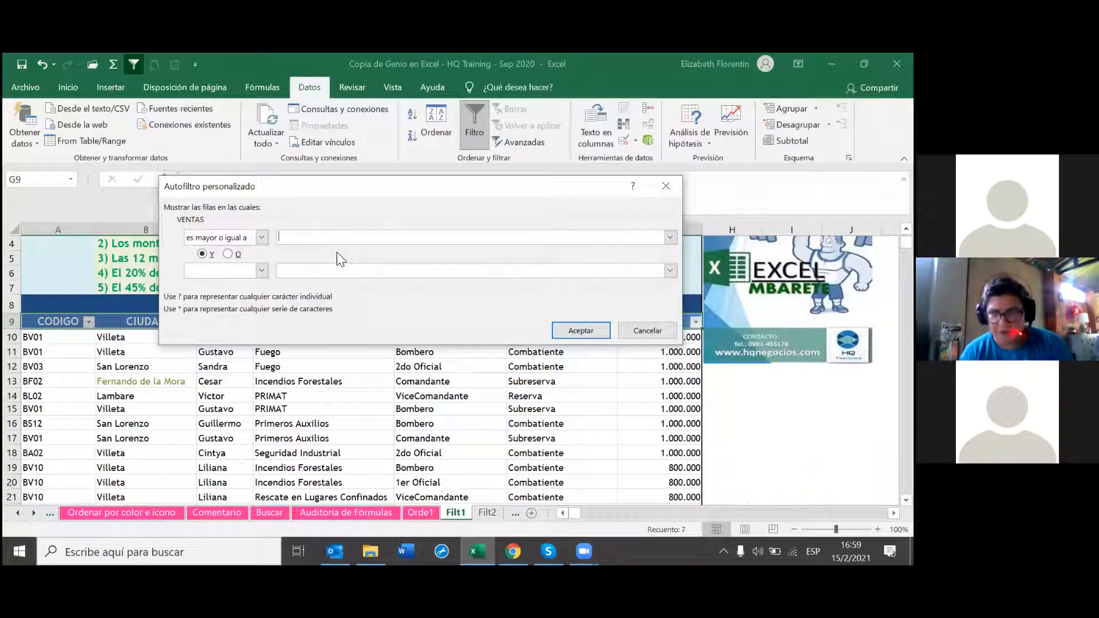
type("300")
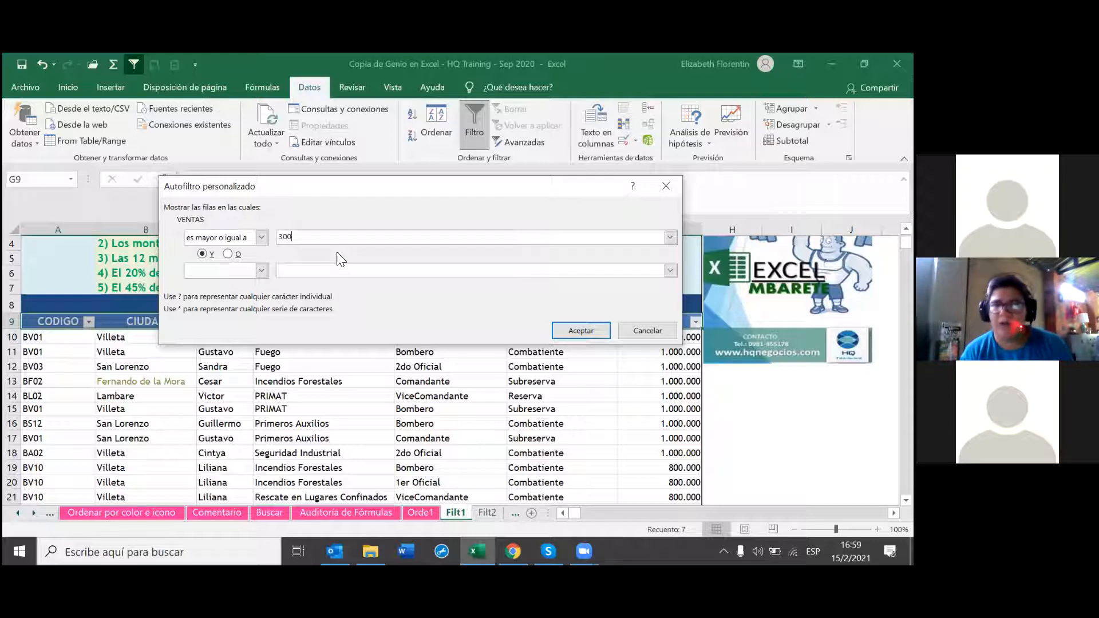
type("000")
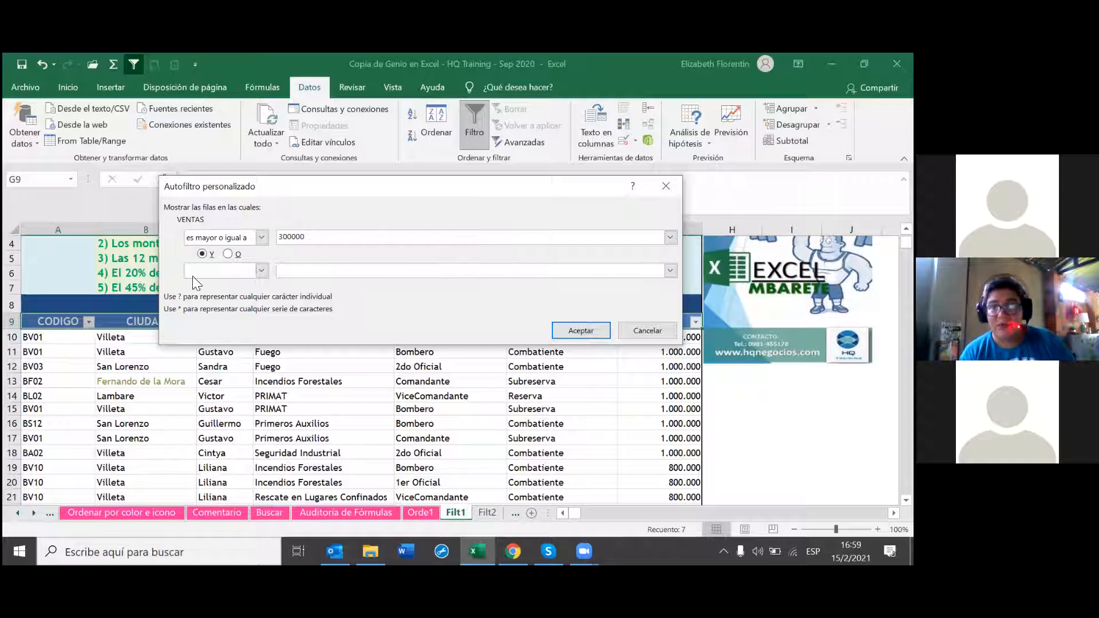
Step: Join the conditions with 'O' and enter 800000 for the second condition
left_click(228, 254)
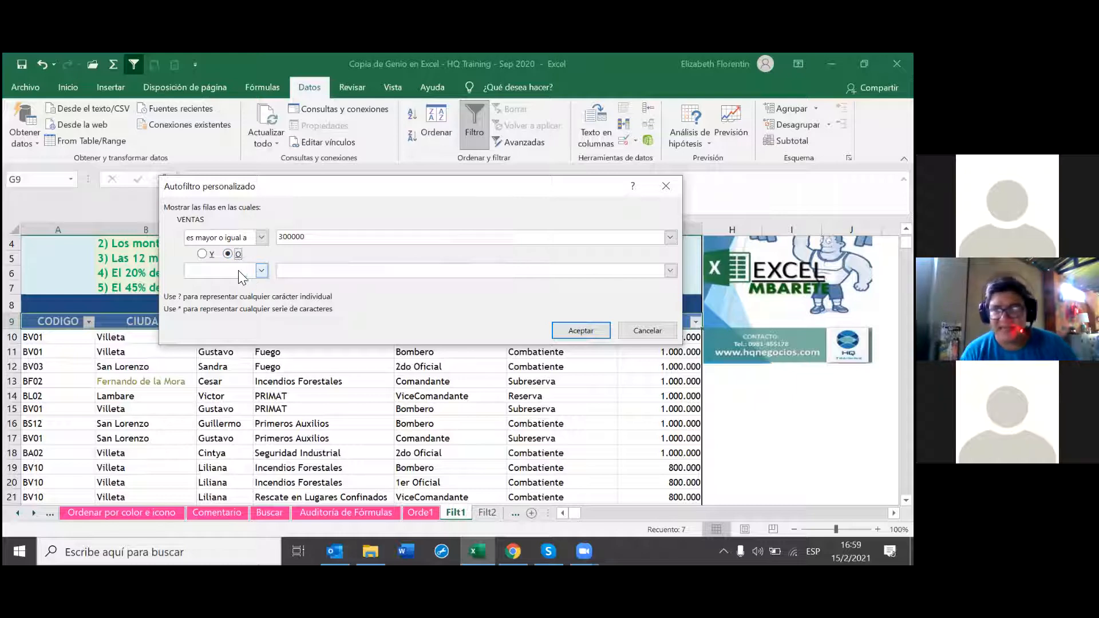
left_click(260, 273)
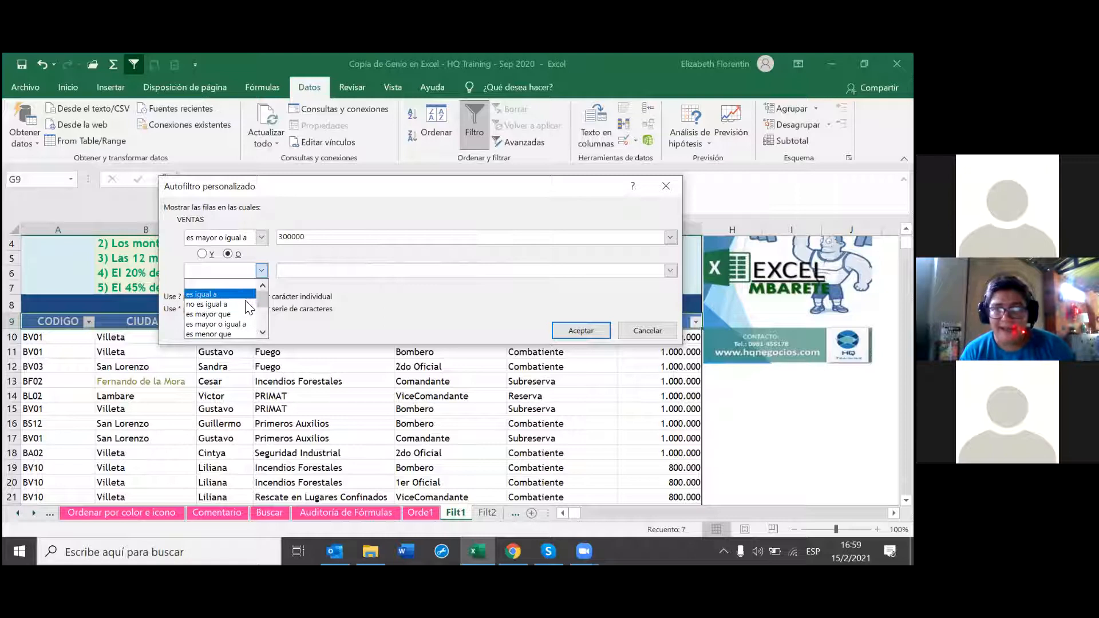
left_click(248, 325)
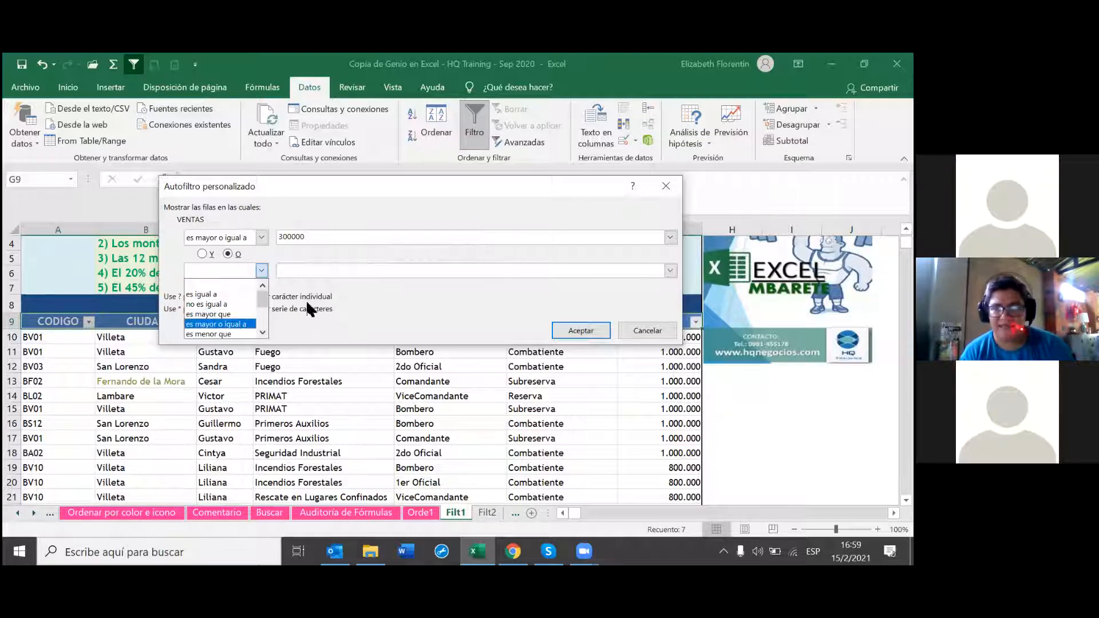
type("800000")
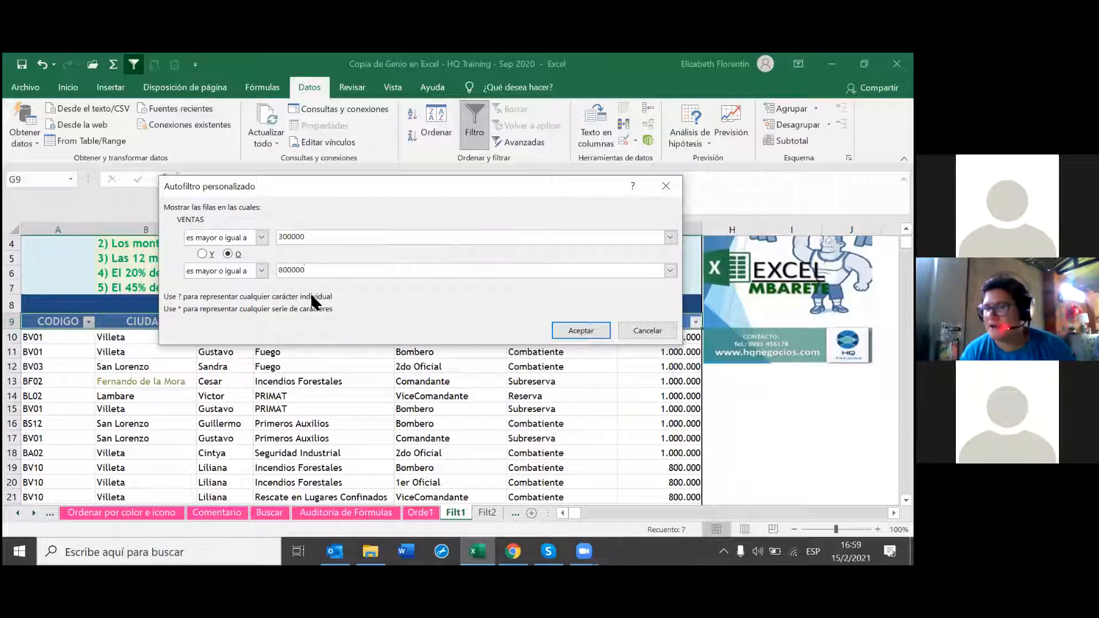
Step: Set the second comparison to 'es menor o igual a' and apply the VENTAS filter
left_click(261, 270)
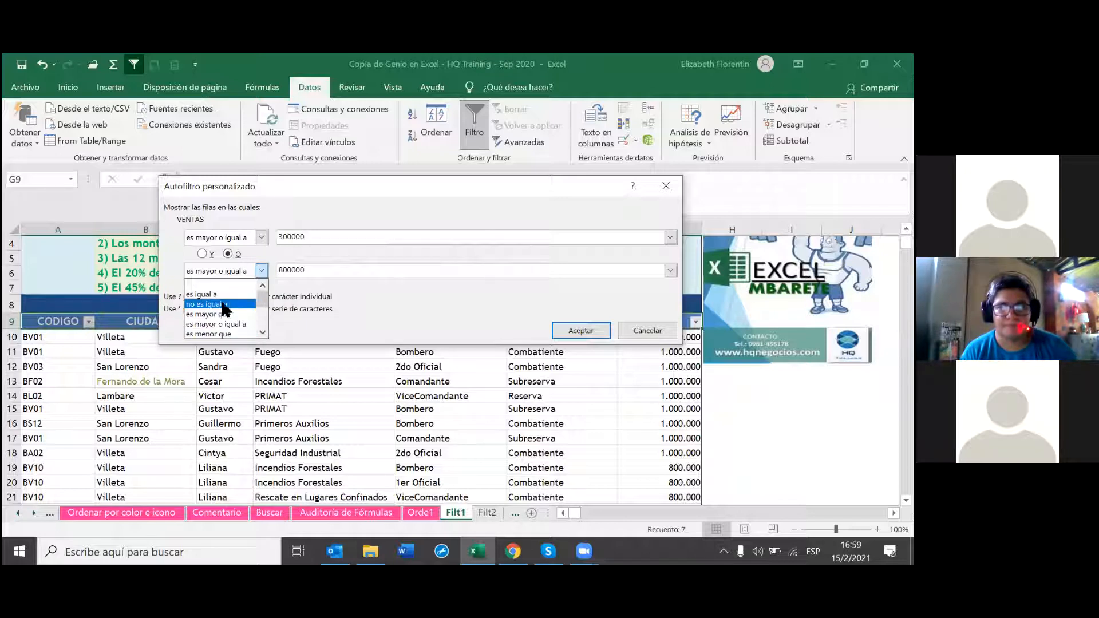
left_click(218, 334)
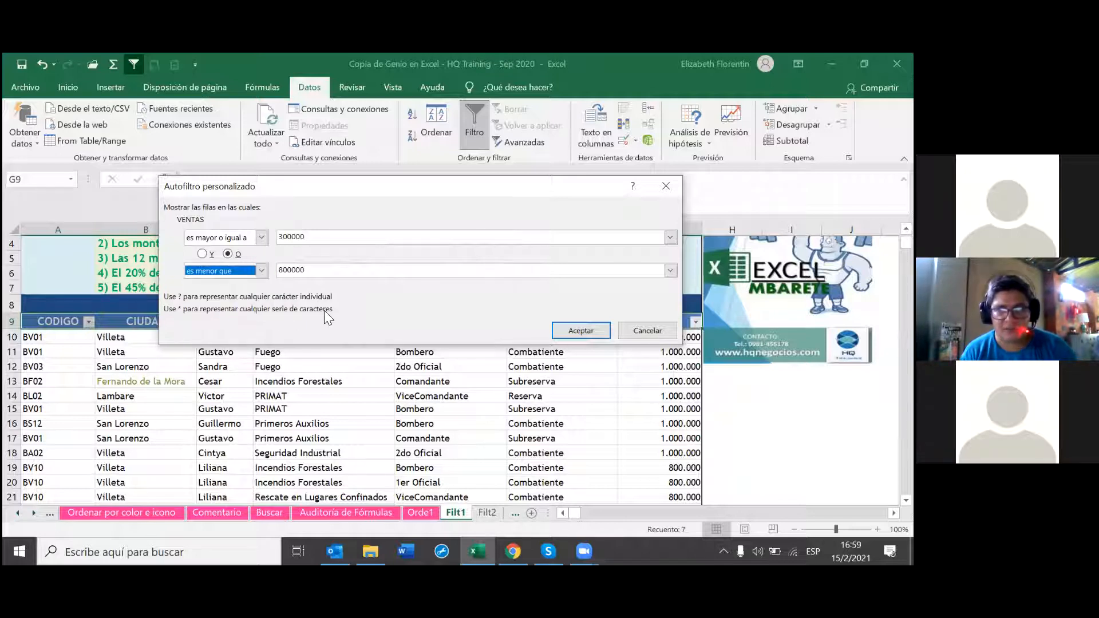
left_click(262, 270)
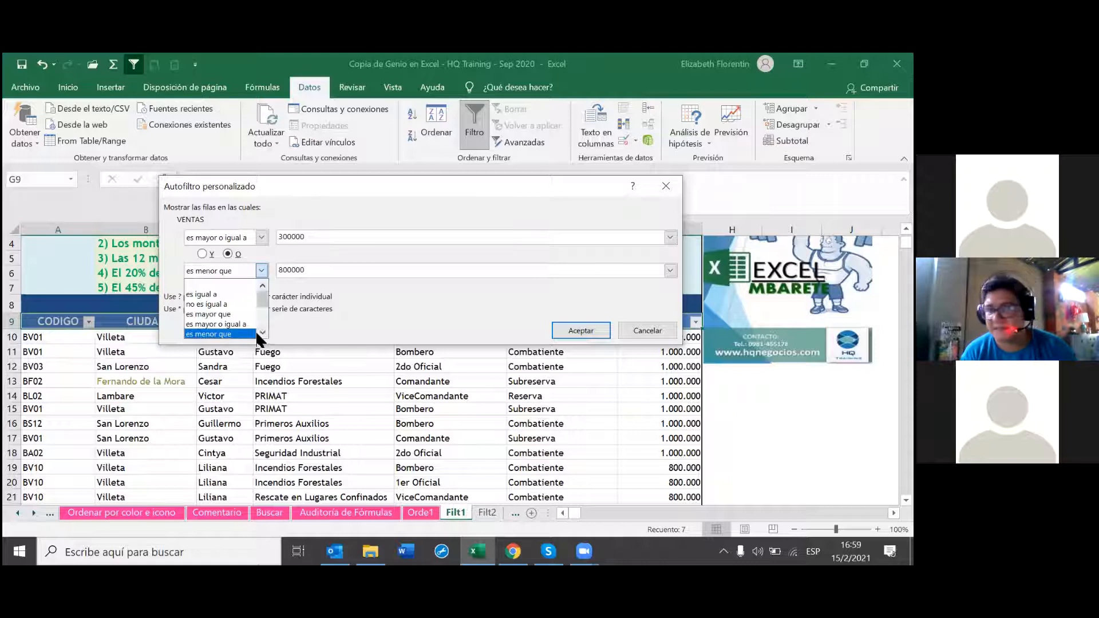
left_click(262, 332)
left_click(262, 331)
left_click(262, 332)
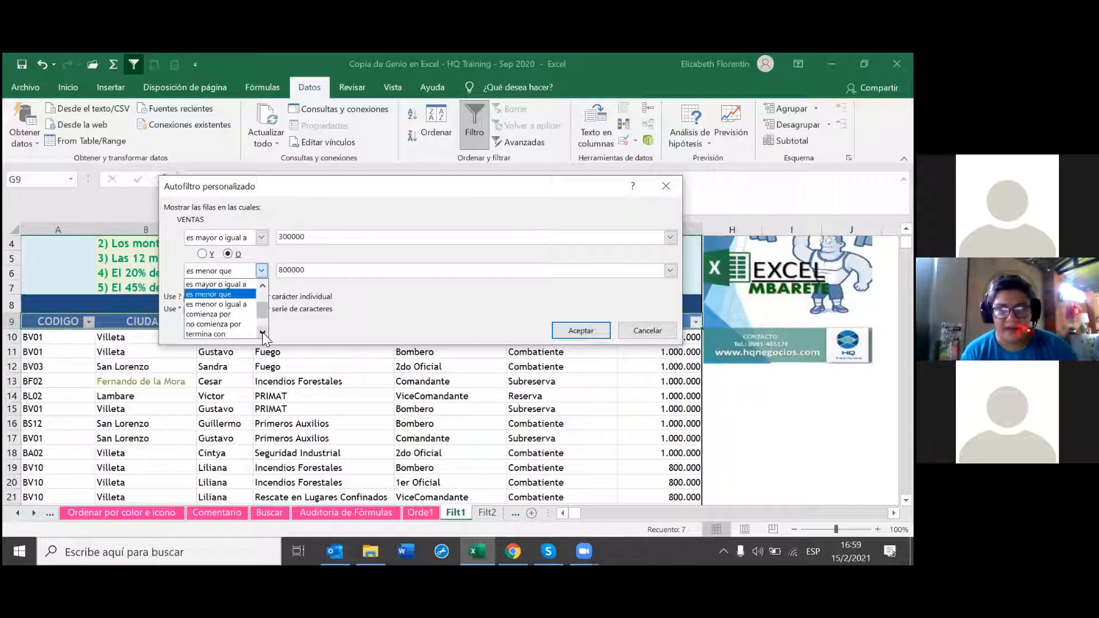
left_click(237, 305)
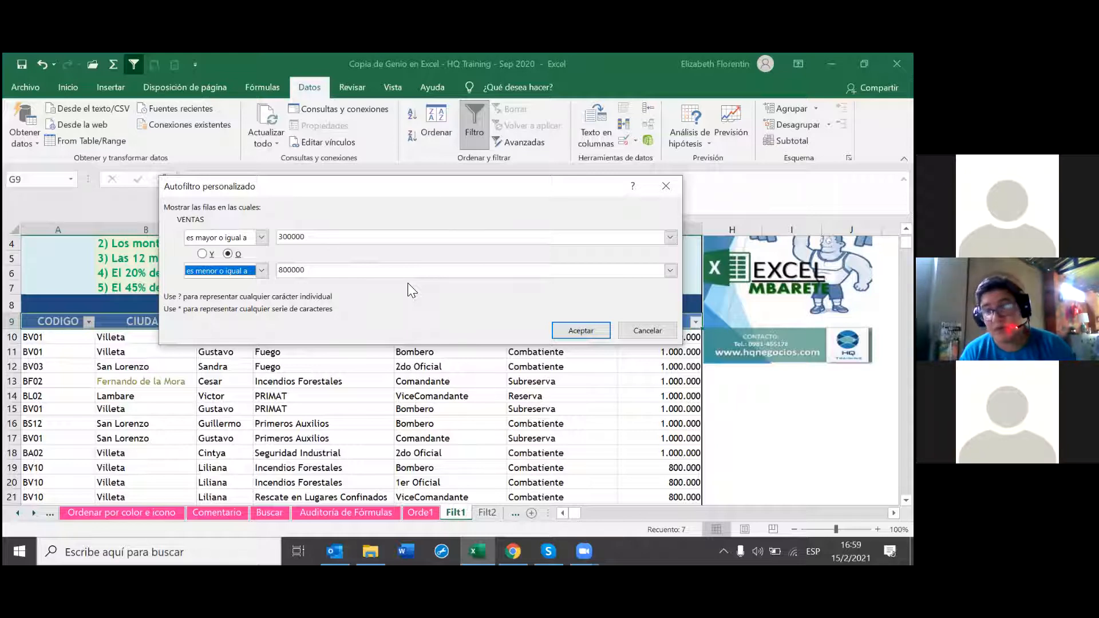
left_click(579, 331)
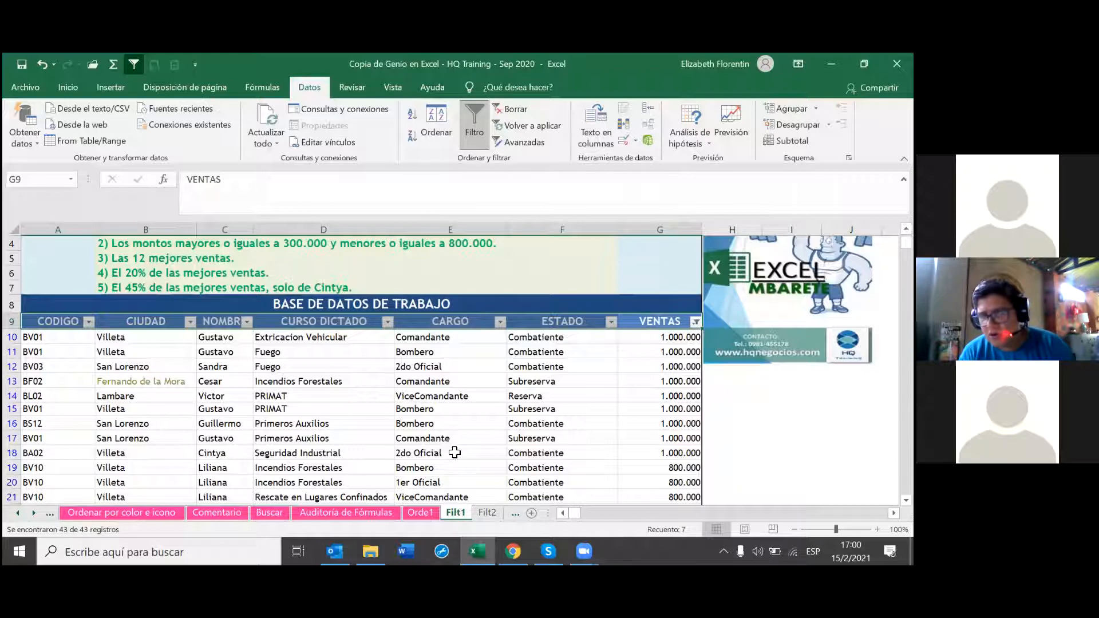
scroll(474, 445, "down", 6)
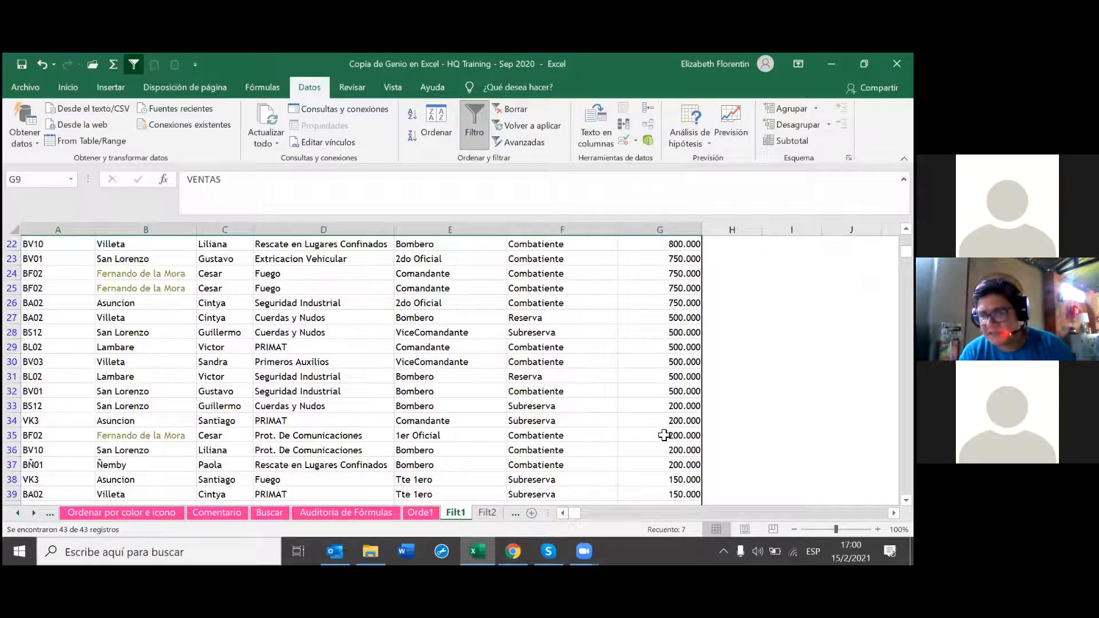
scroll(664, 435, "down", 4)
scroll(663, 439, "down", 1)
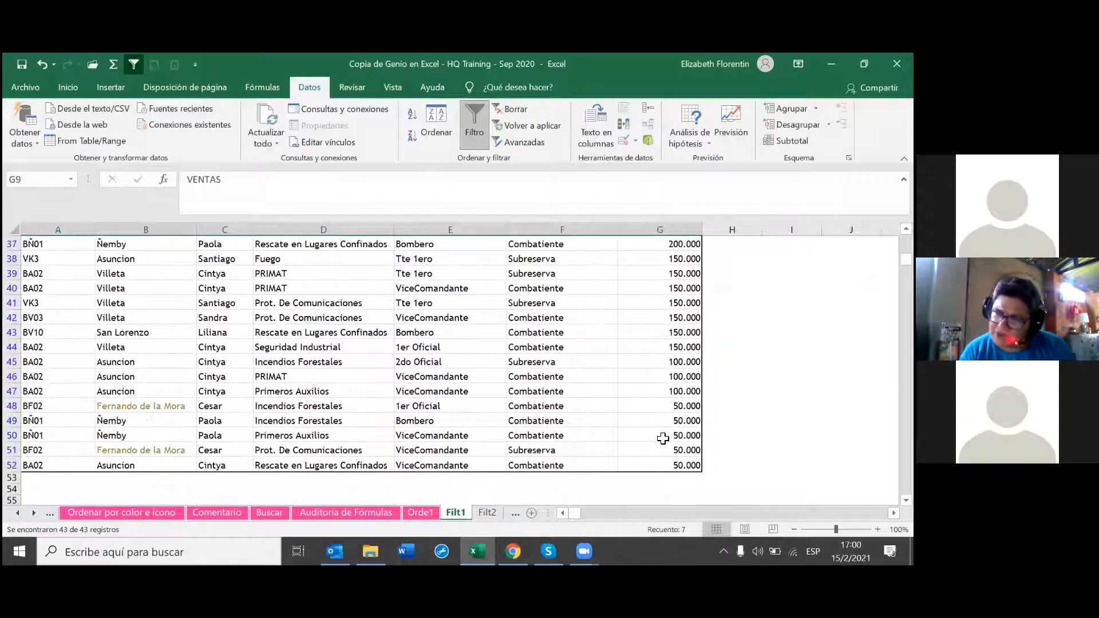
scroll(663, 438, "up", 7)
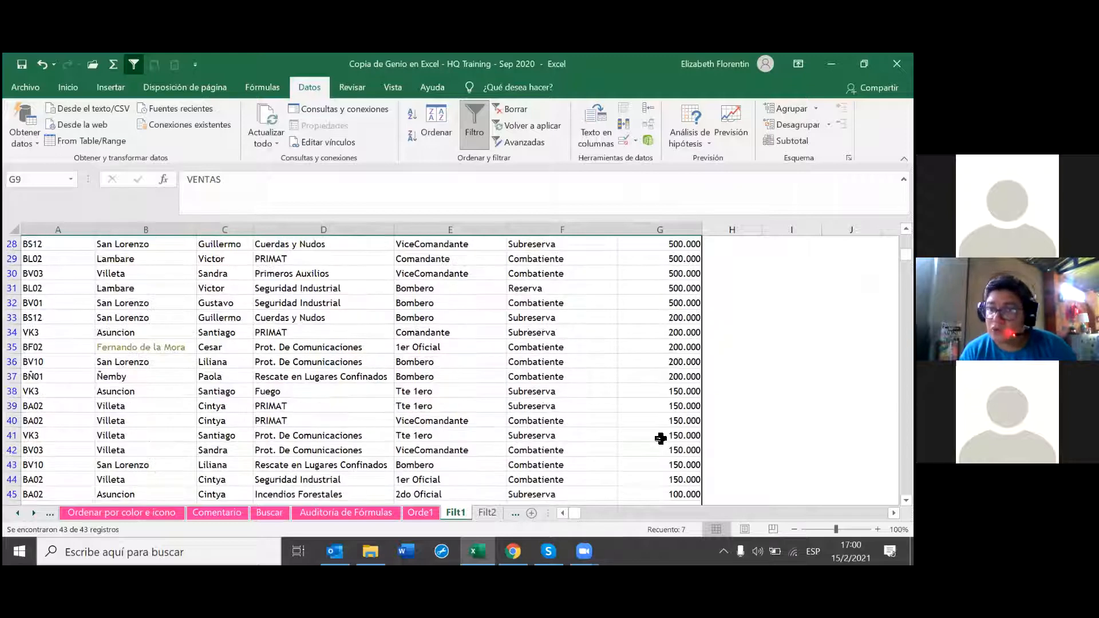
scroll(660, 438, "up", 5)
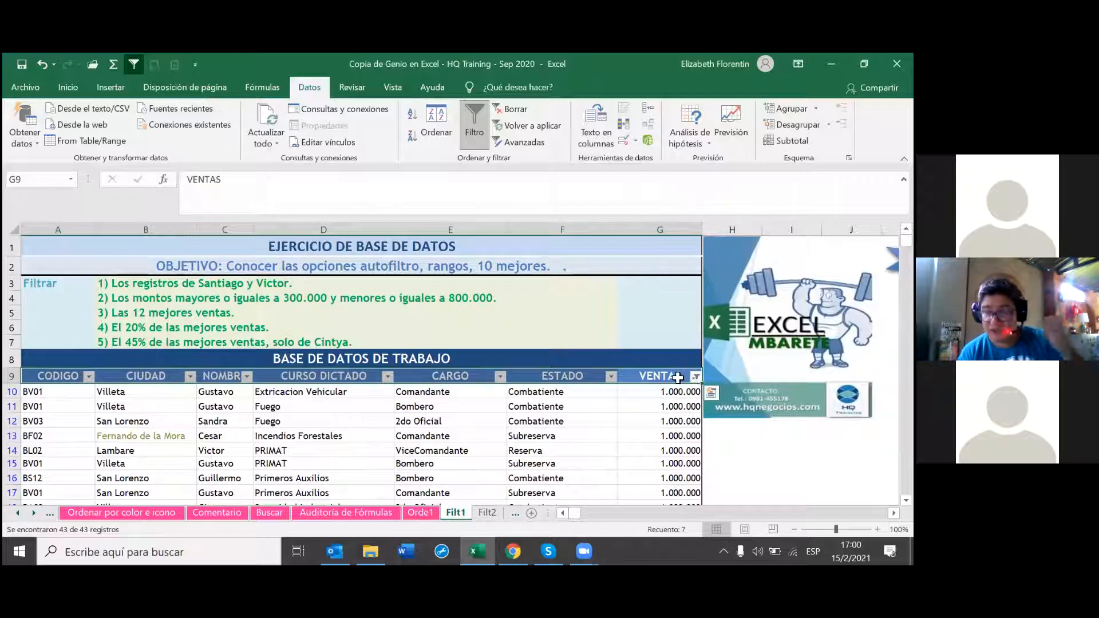
Step: Reopen the VENTAS custom filter, switch the join from 'O' to 'Y', and apply it
left_click(701, 387)
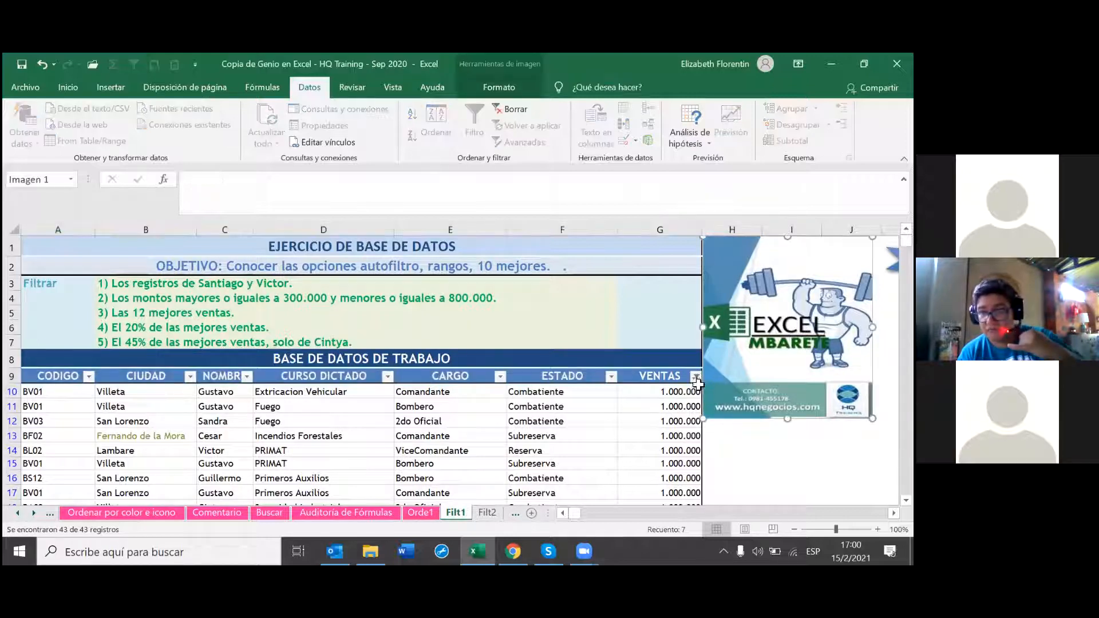
left_click(696, 377)
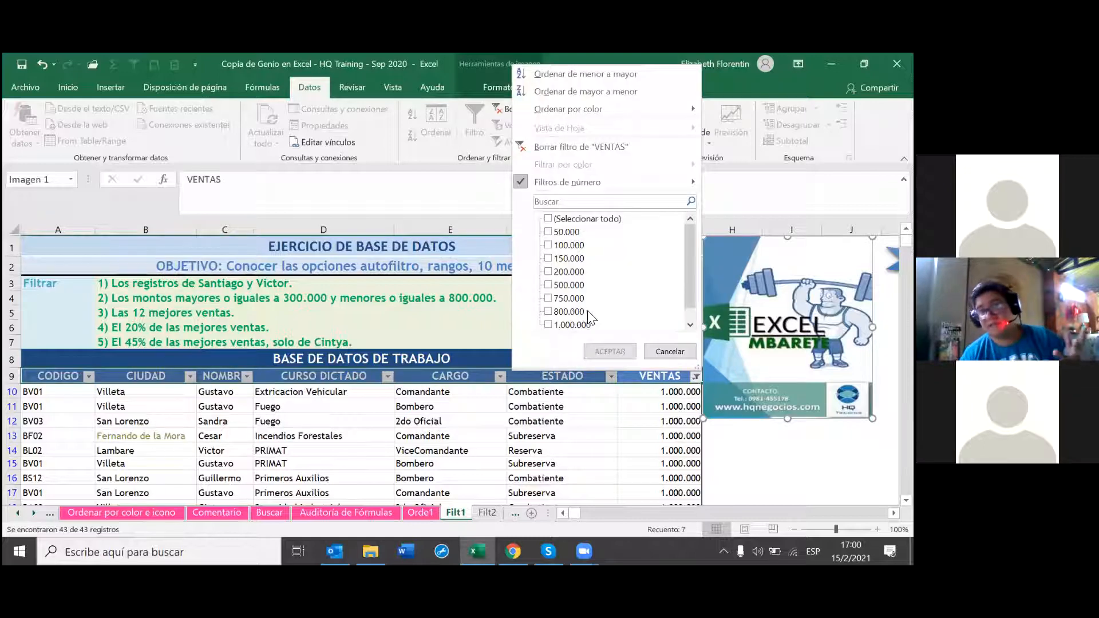
scroll(592, 317, "up", 1)
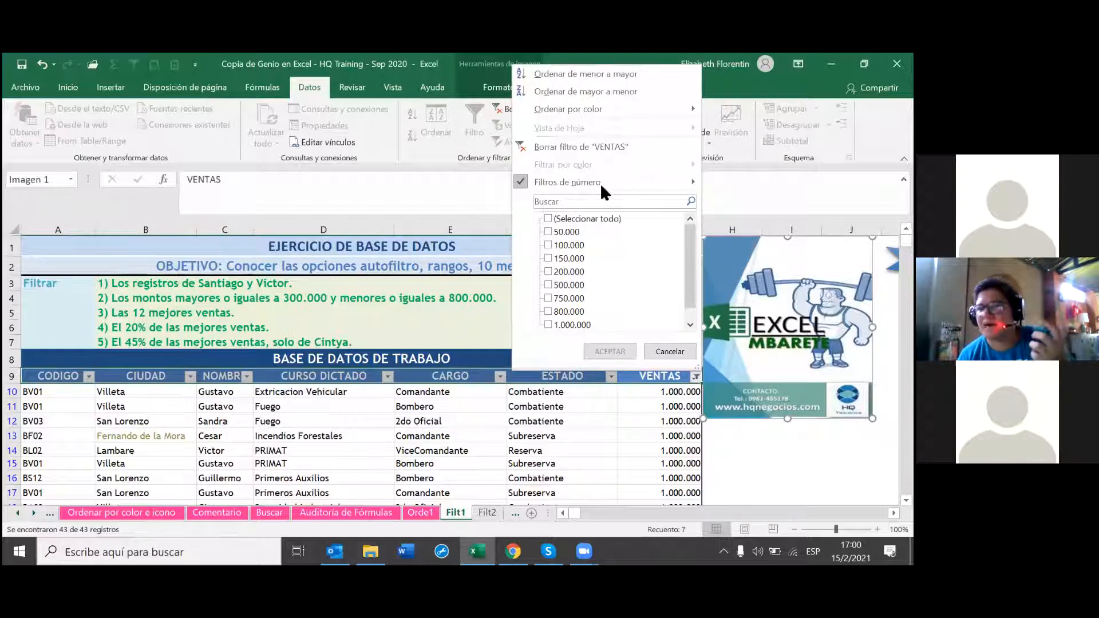
mouse_move(601, 181)
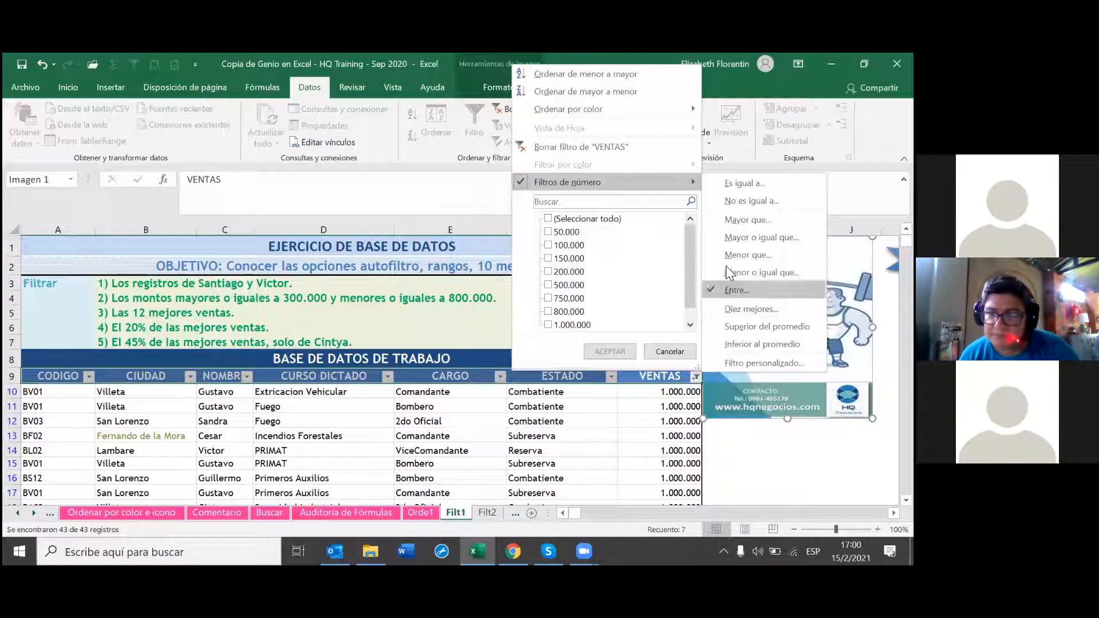
left_click(456, 311)
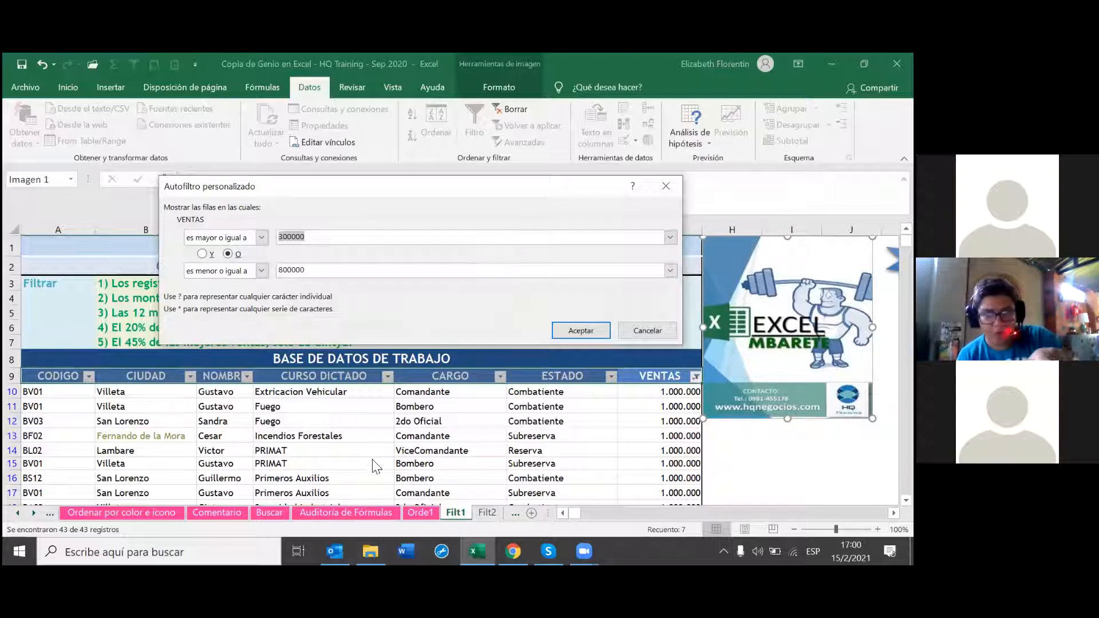
left_click(205, 253)
left_click(580, 331)
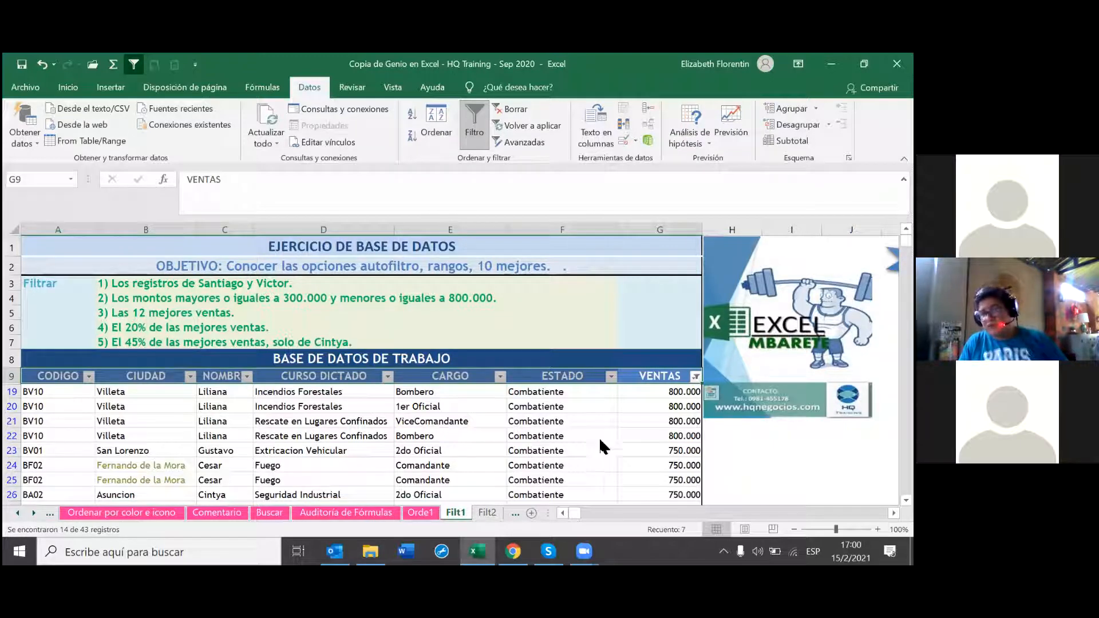
Step: Bring up the Filt1 sheet tab's options and dismiss them without changes
scroll(601, 442, "down", 4)
scroll(610, 447, "up", 3)
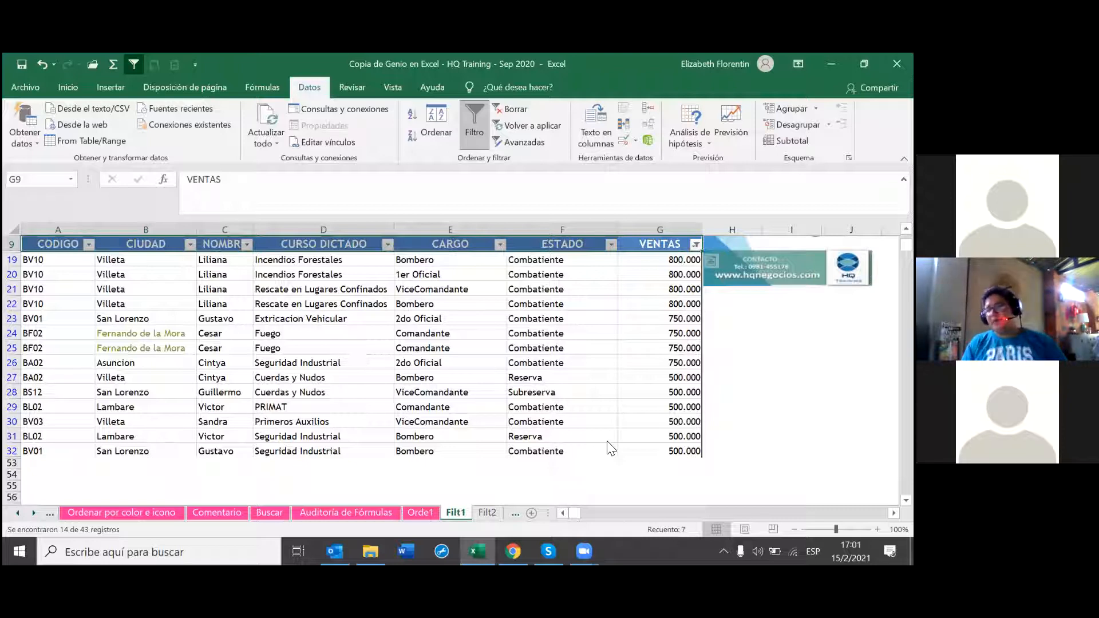
scroll(610, 446, "up", 1)
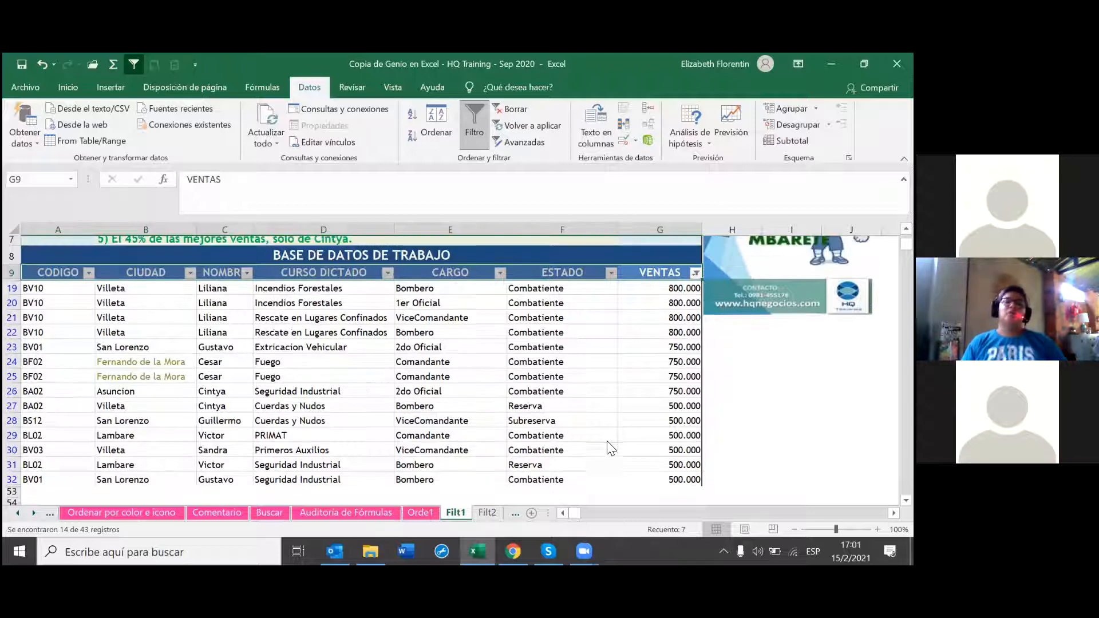
scroll(554, 391, "up", 1)
scroll(558, 403, "up", 1)
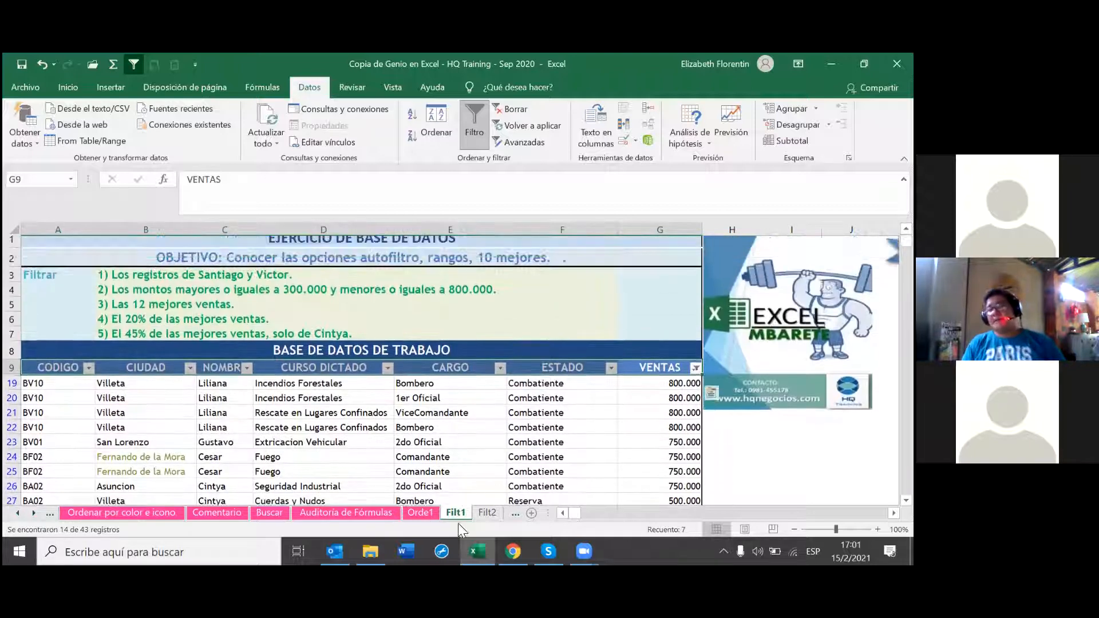
scroll(511, 478, "down", 3)
scroll(582, 454, "up", 1)
right_click(457, 513)
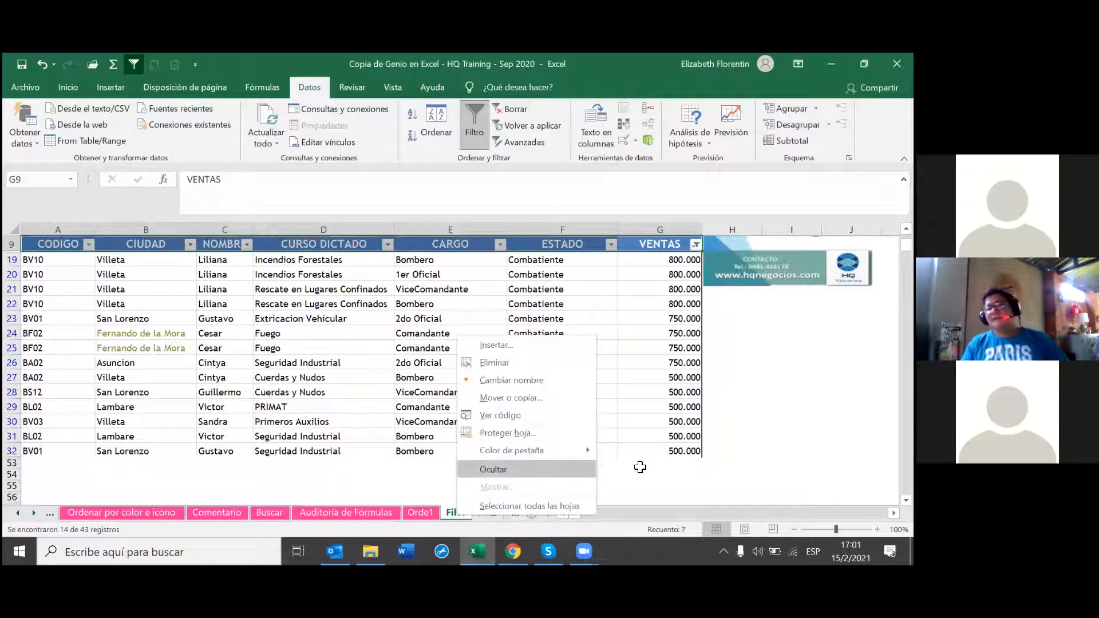
mouse_move(542, 452)
left_click(676, 414)
left_click(562, 463)
Step: Fill task lines 3 to 5 in B5:D7 with yellow
scroll(442, 425, "up", 2)
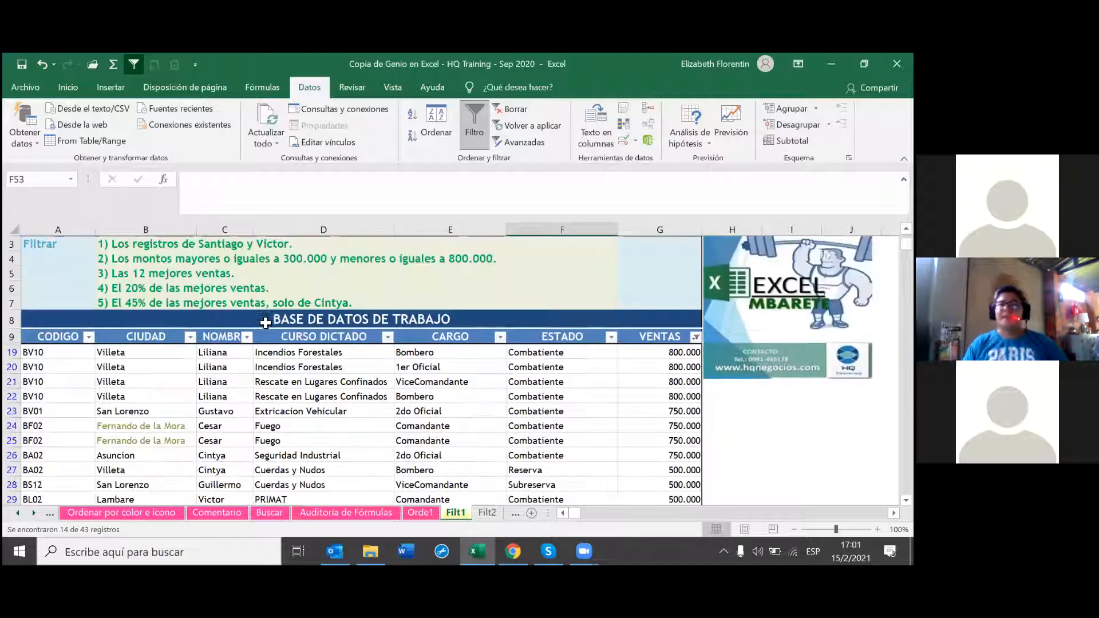
scroll(265, 322, "up", 1)
left_click_drag(200, 313, 257, 341)
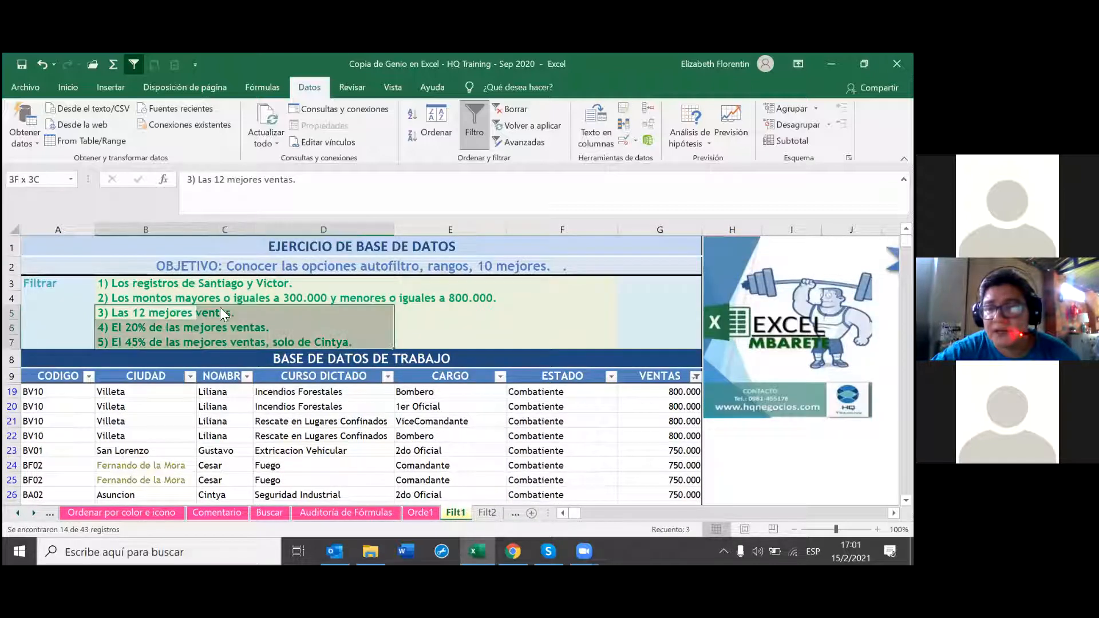
right_click(253, 333)
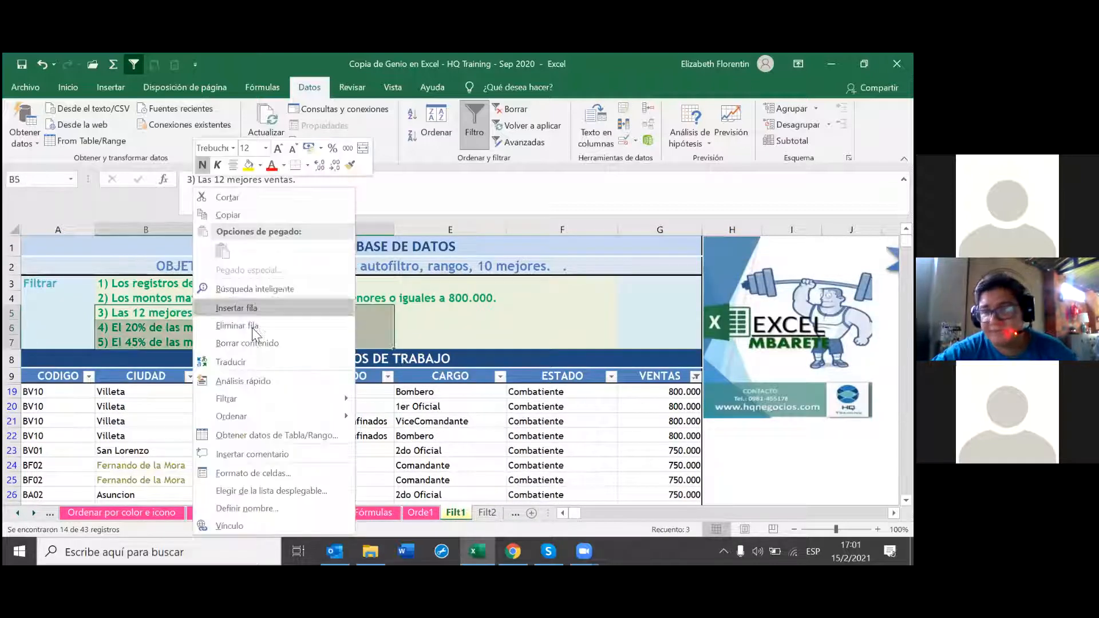
left_click(249, 164)
left_click(449, 327)
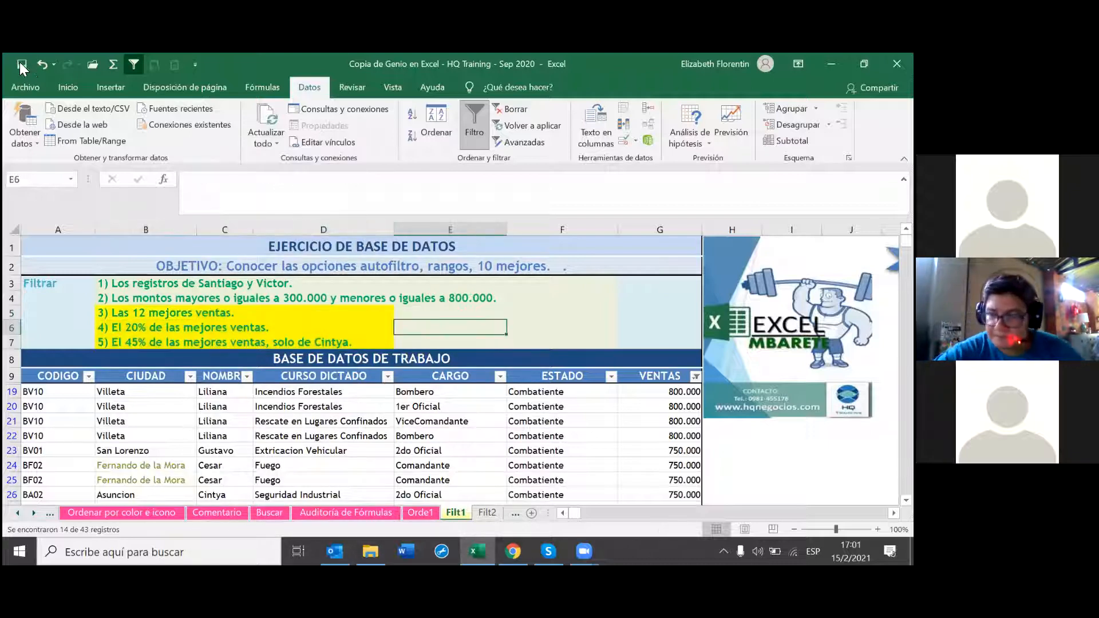